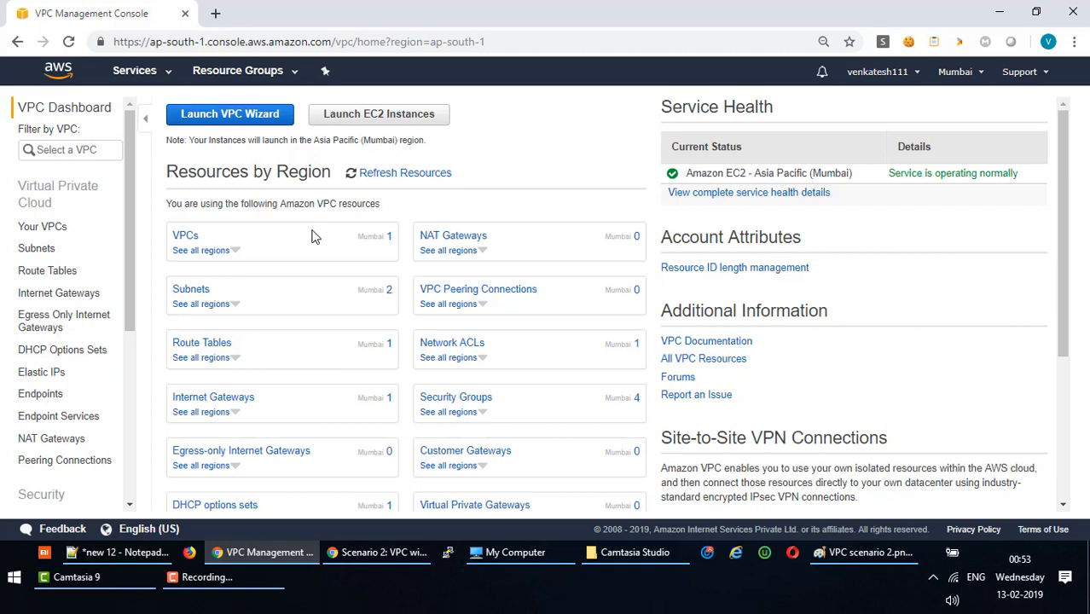
Open the VPC list and review the AWS Default VPC's description, CIDR blocks, flow logs and tags.
click(989, 76)
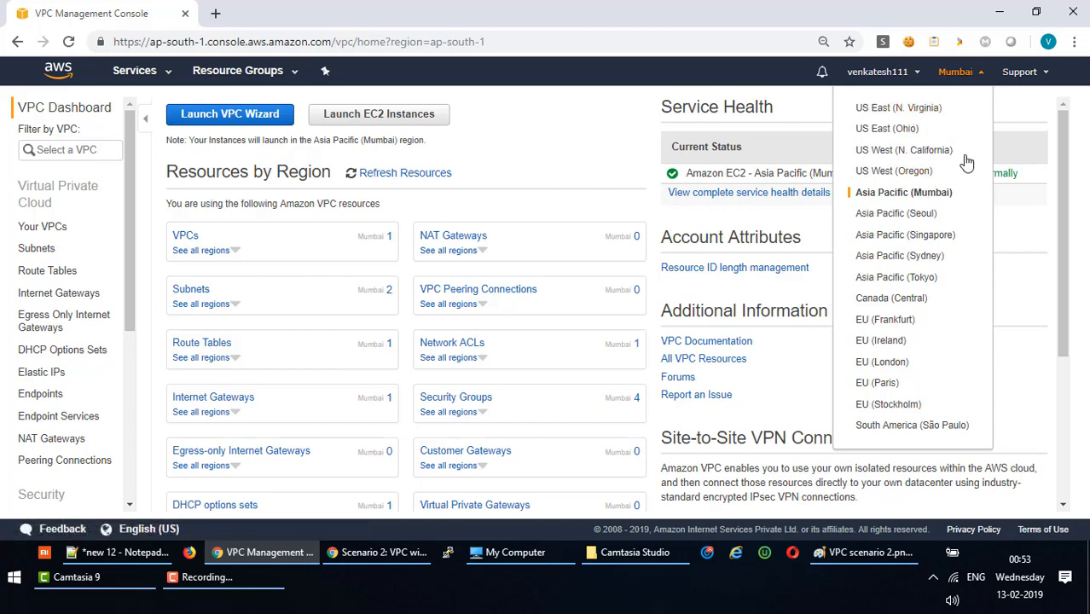
click(970, 75)
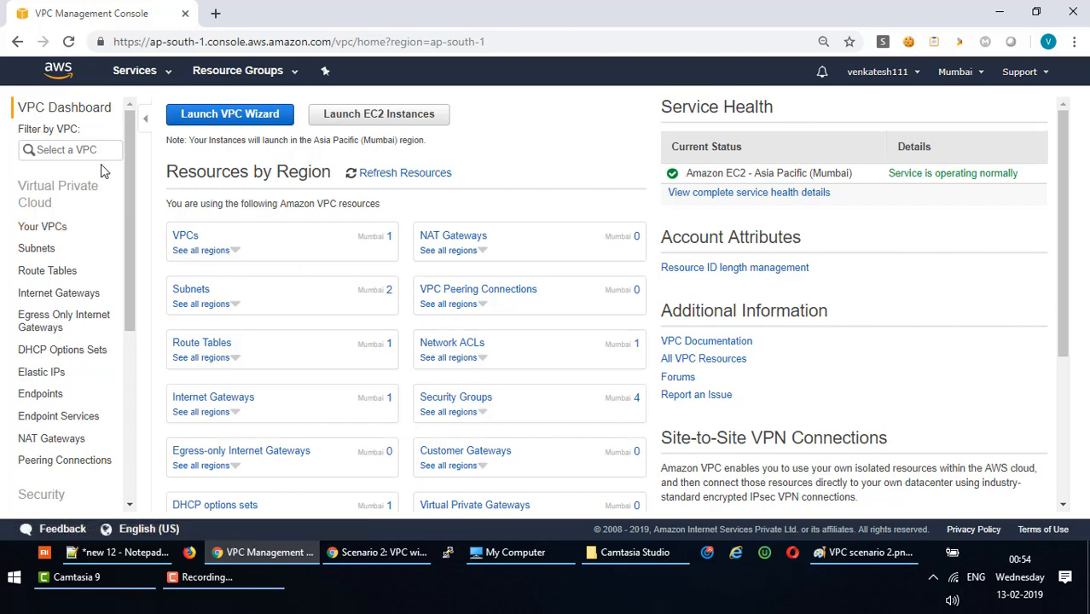
click(186, 237)
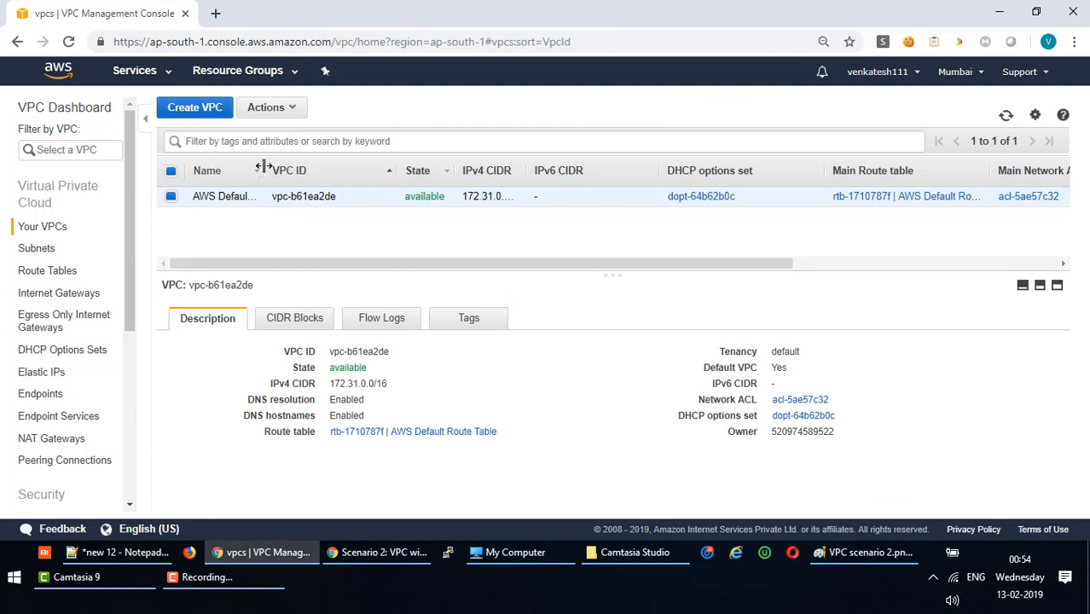
drag(261, 170, 300, 171)
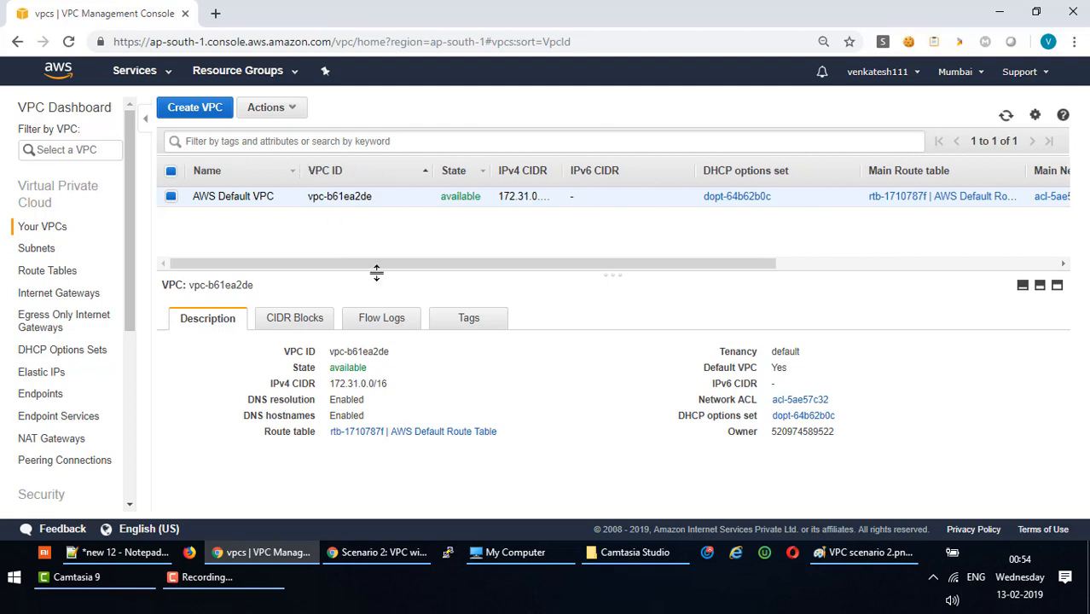
drag(380, 273, 372, 232)
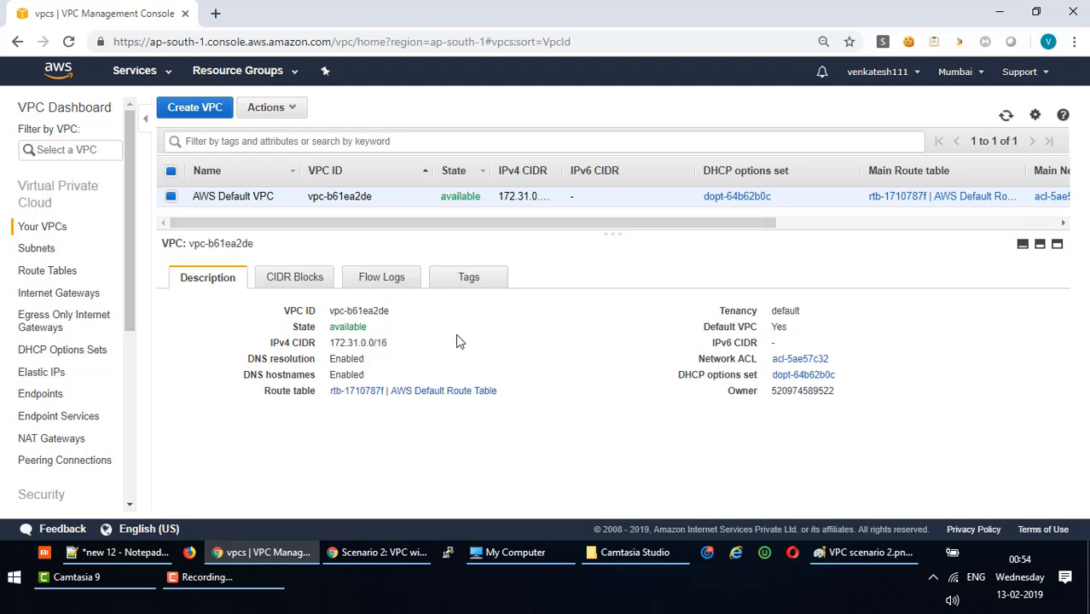
click(291, 282)
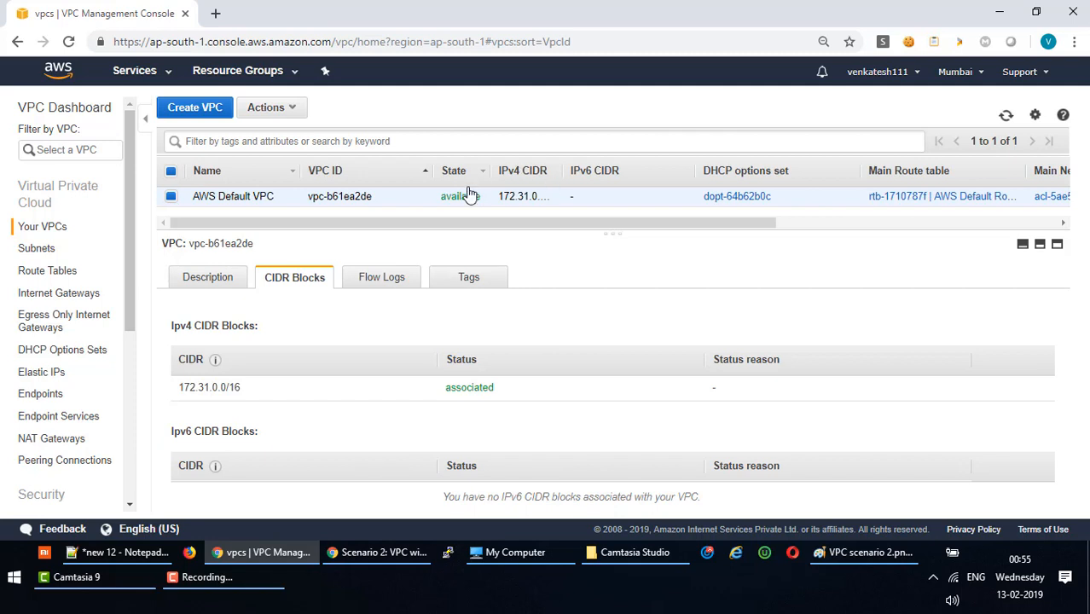
click(395, 287)
click(473, 283)
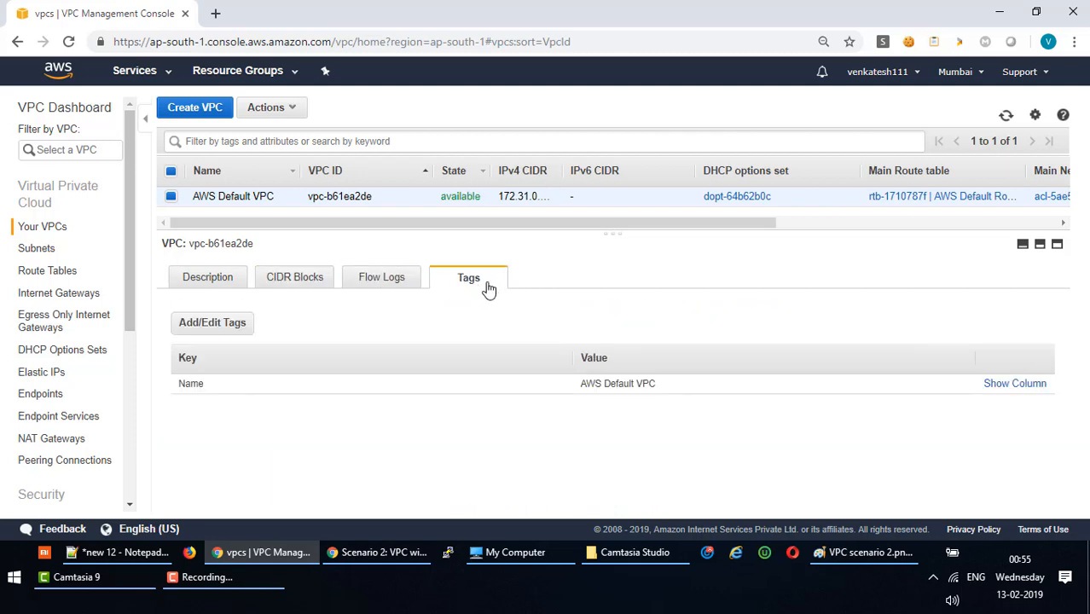
click(213, 287)
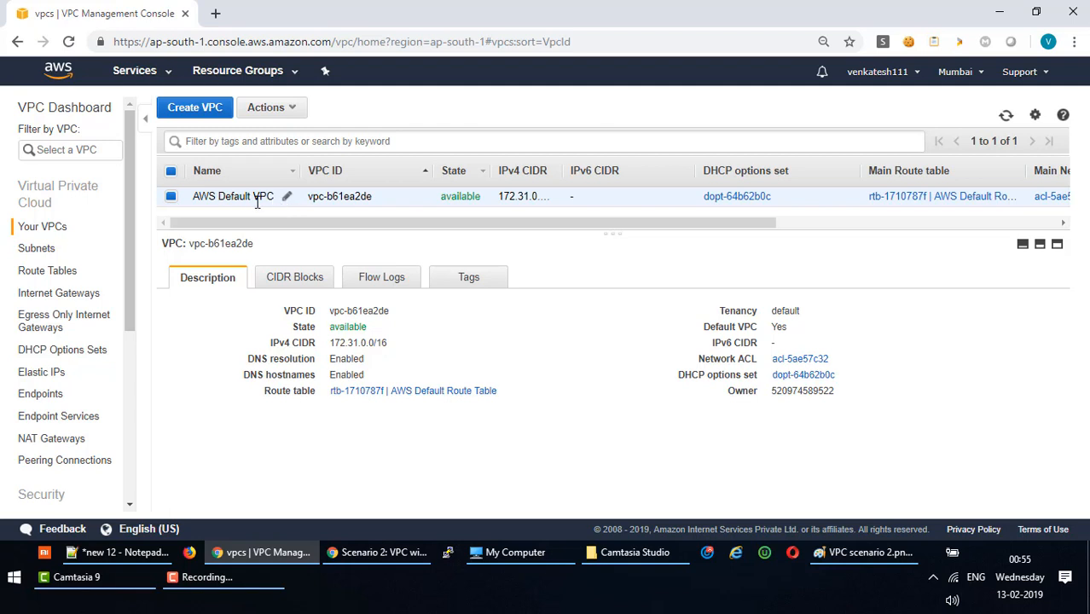
Try renaming the VPC, then cancel so it stays named AWS Default VPC.
click(287, 197)
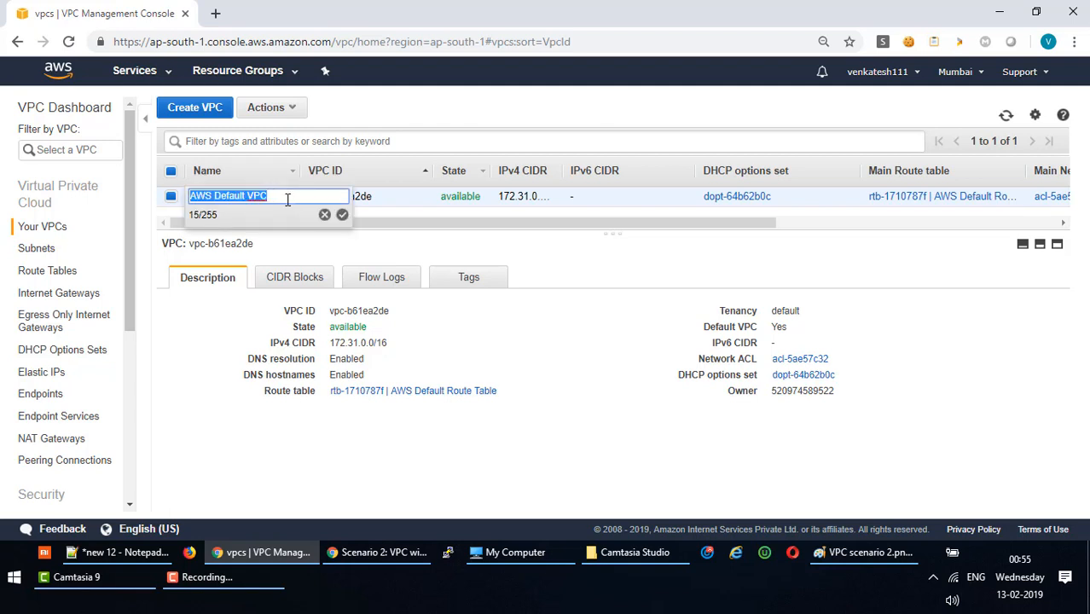
click(288, 199)
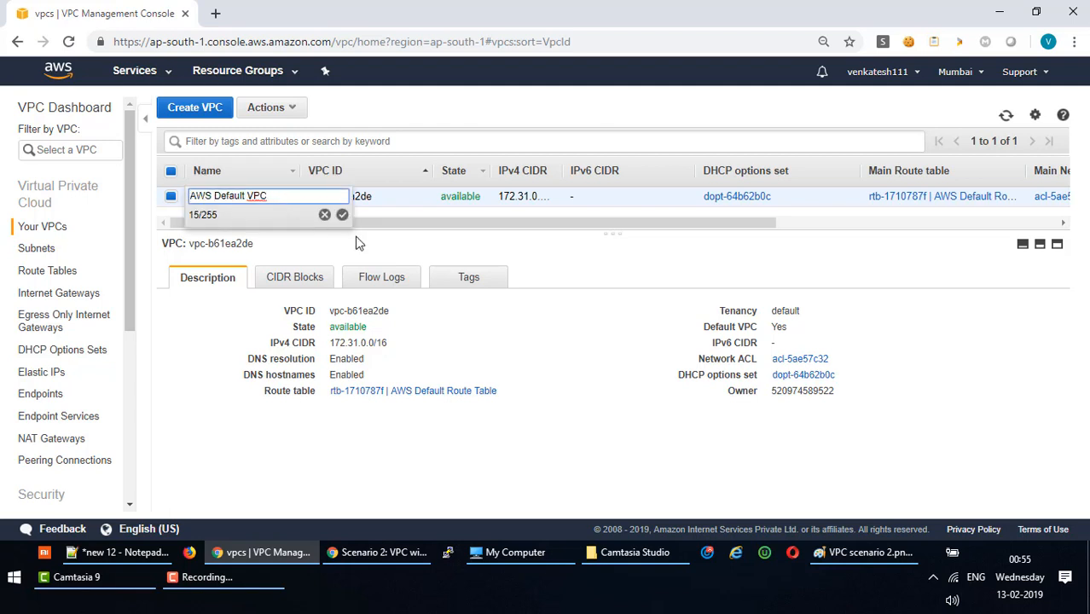
click(342, 216)
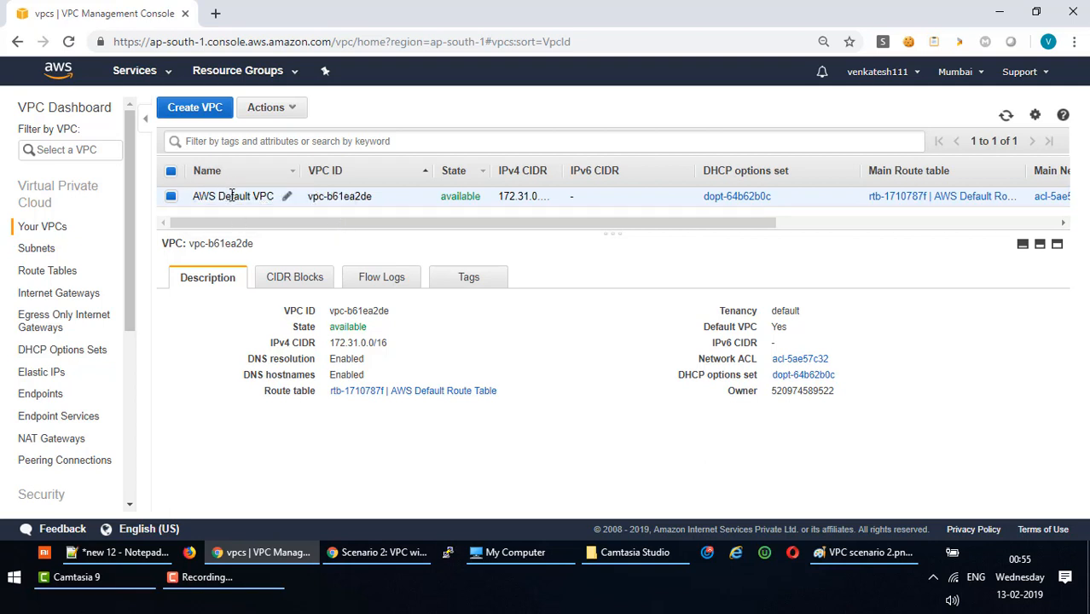
click(287, 197)
text(fksfls)
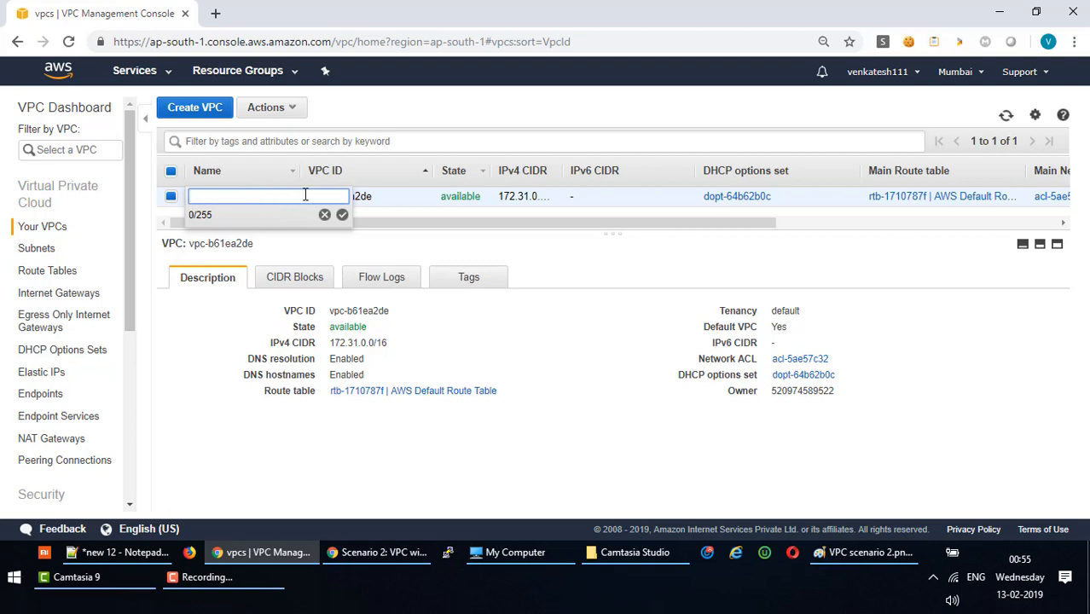
click(324, 215)
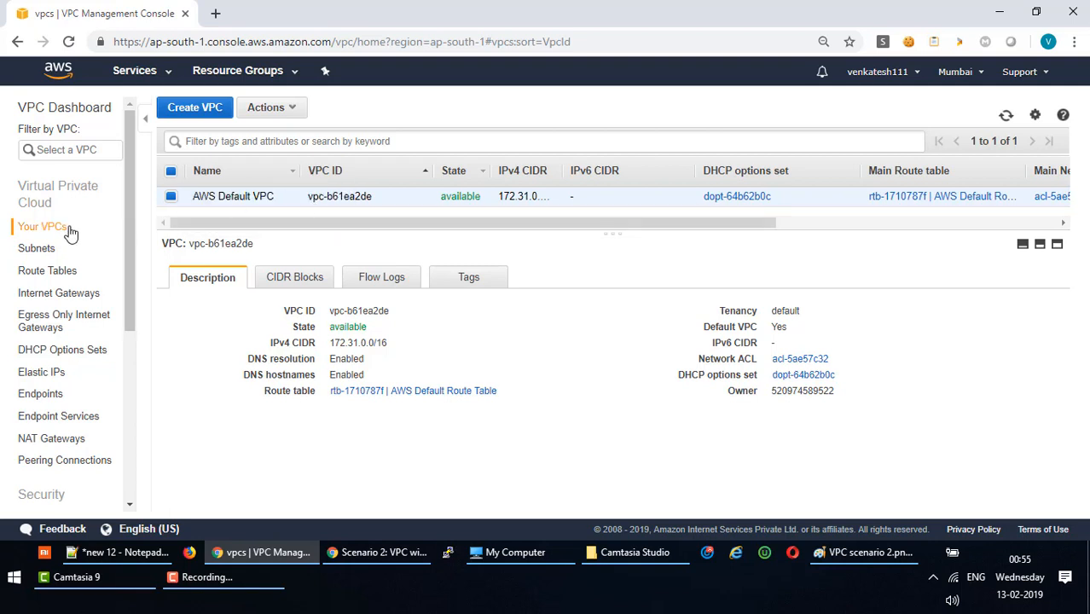
Show the route table of AWS Default Subnet 1a from the subnets list.
click(53, 251)
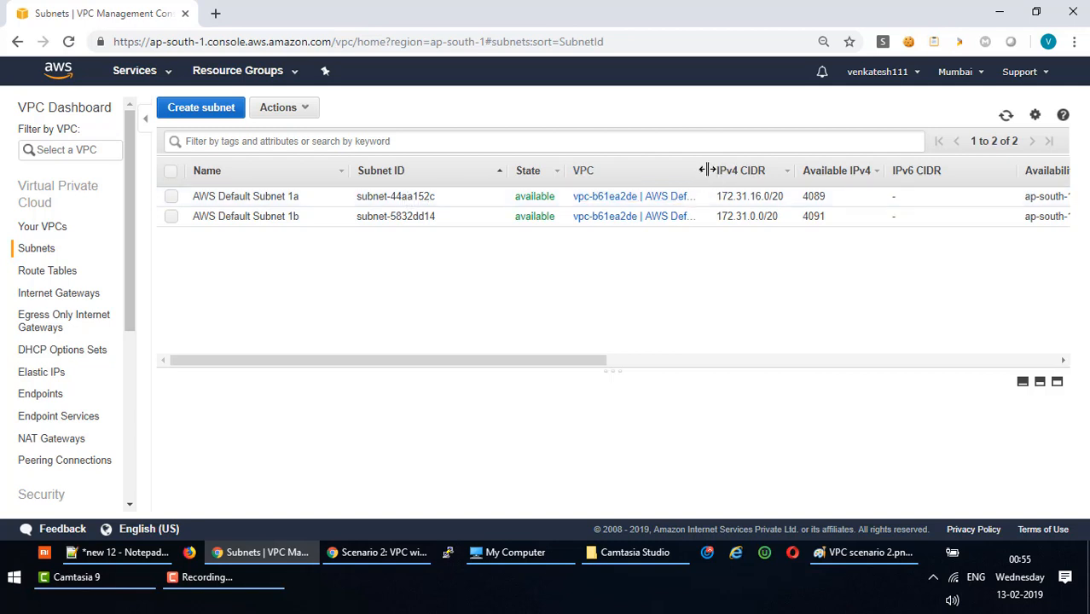
drag(707, 170, 748, 170)
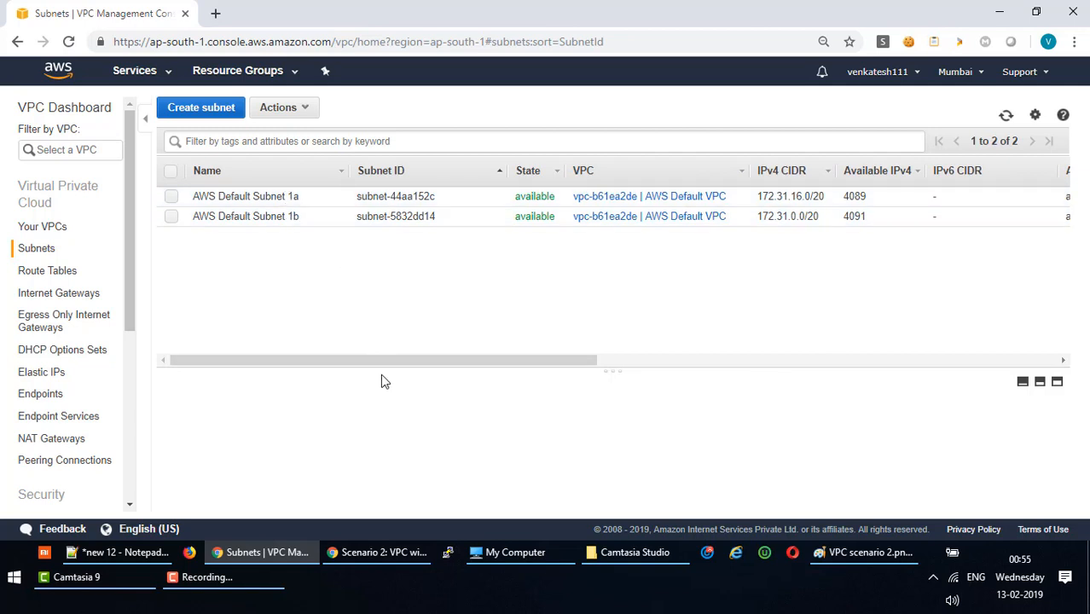
drag(380, 373, 372, 244)
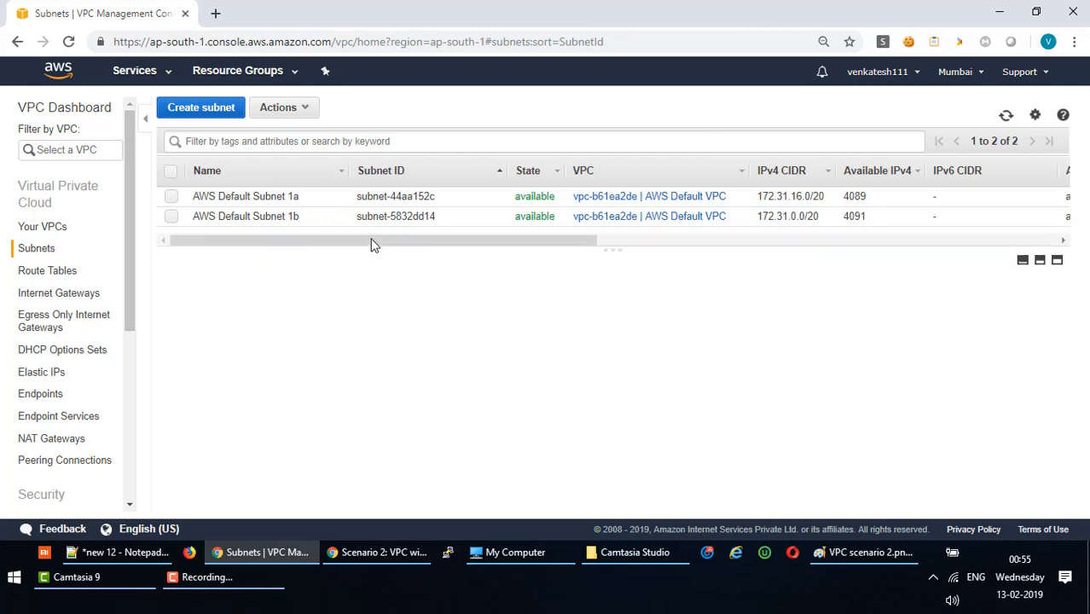
click(263, 196)
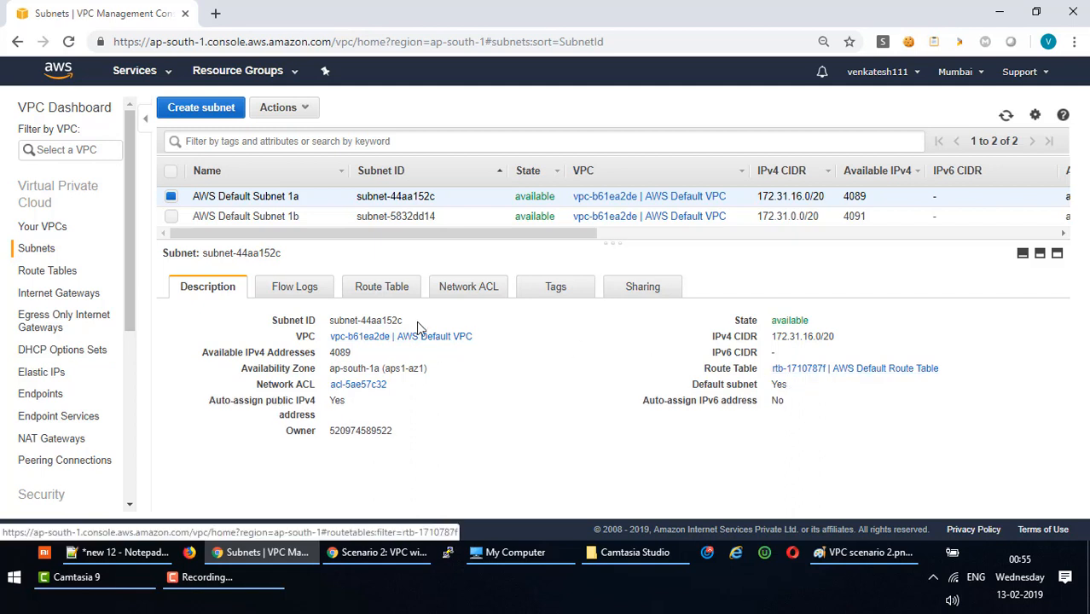
click(389, 288)
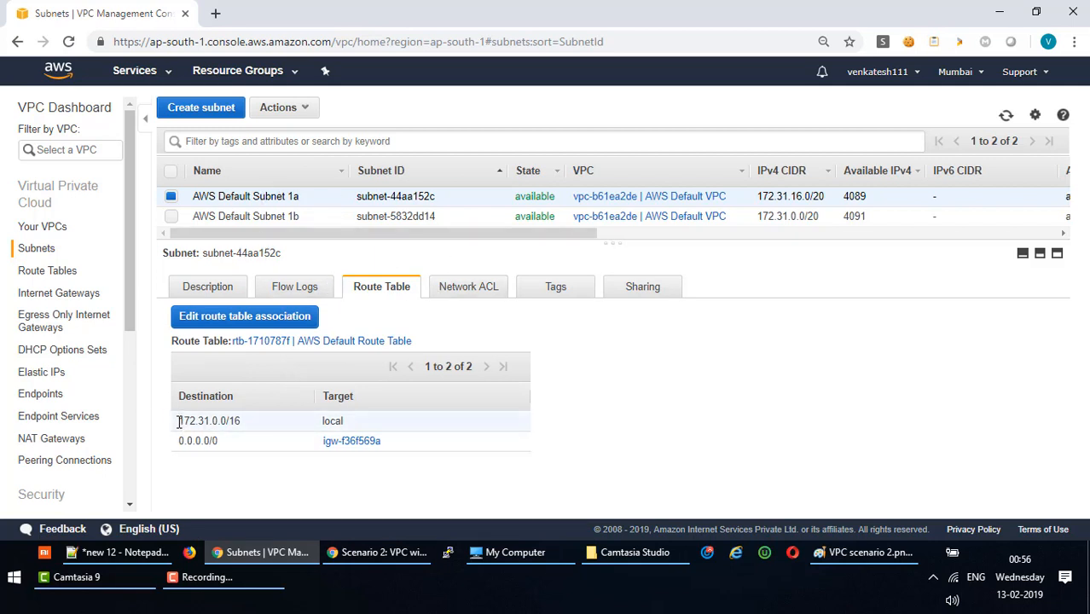
Highlight the 172.31.0.0/16 local route and the 0.0.0.0/0 destination.
drag(187, 422, 342, 420)
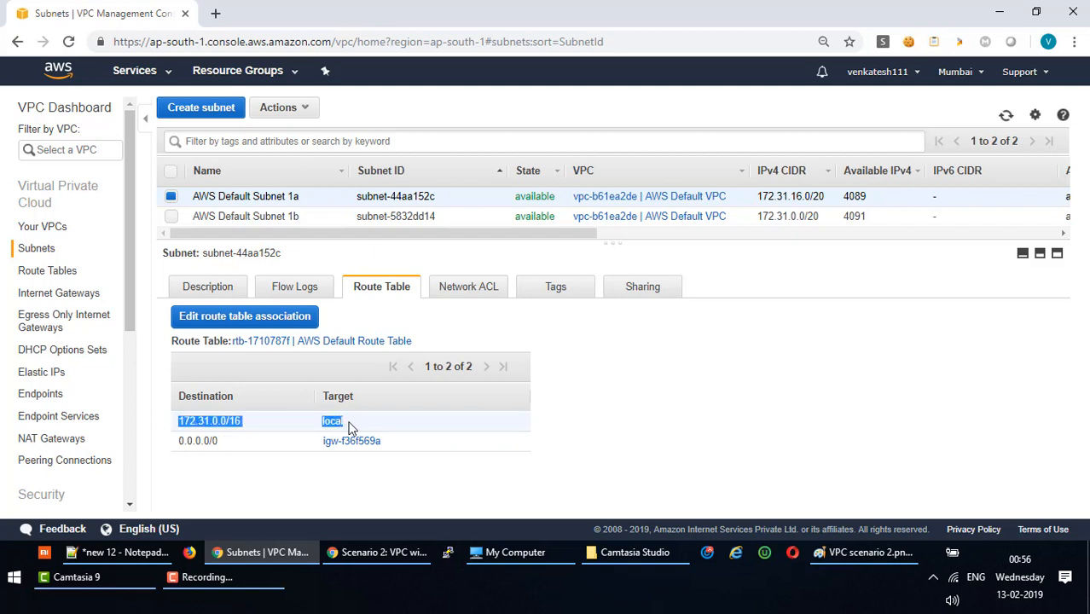
click(202, 424)
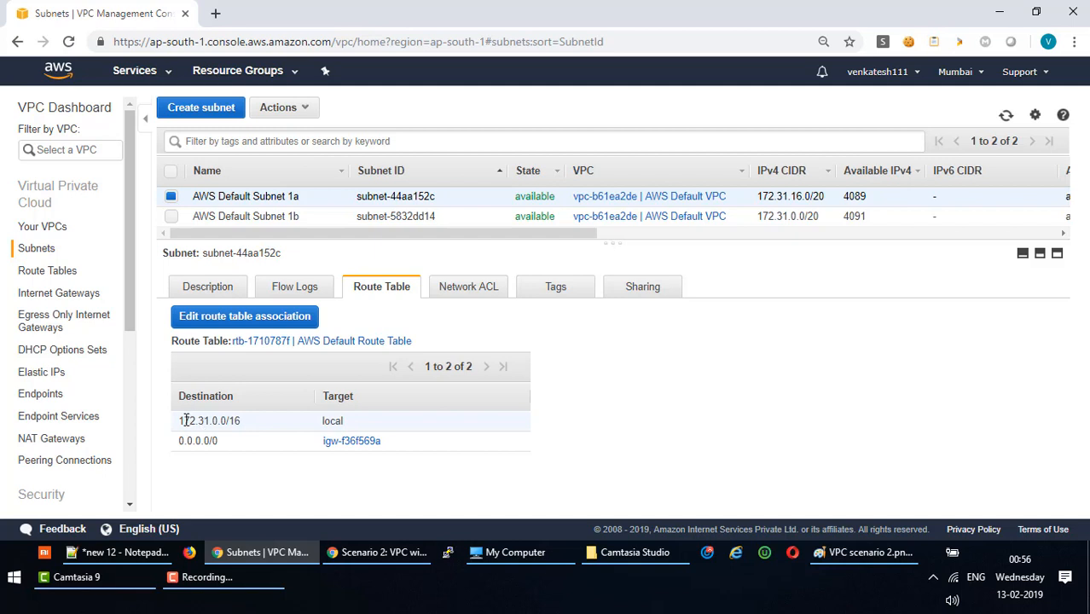
drag(181, 421, 343, 421)
click(353, 422)
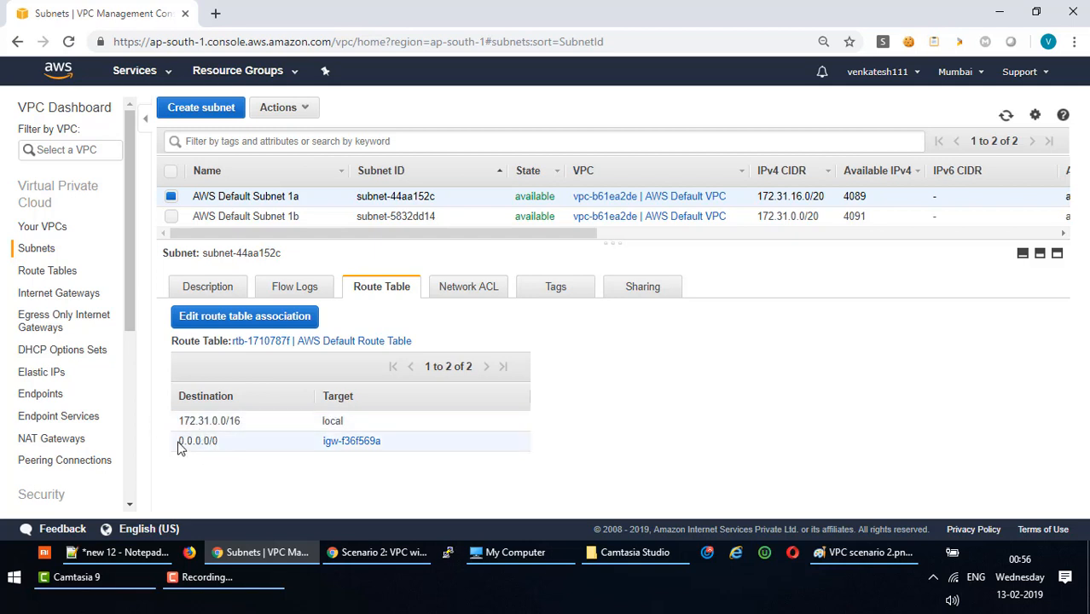
drag(179, 442, 226, 445)
click(205, 440)
drag(177, 442, 231, 446)
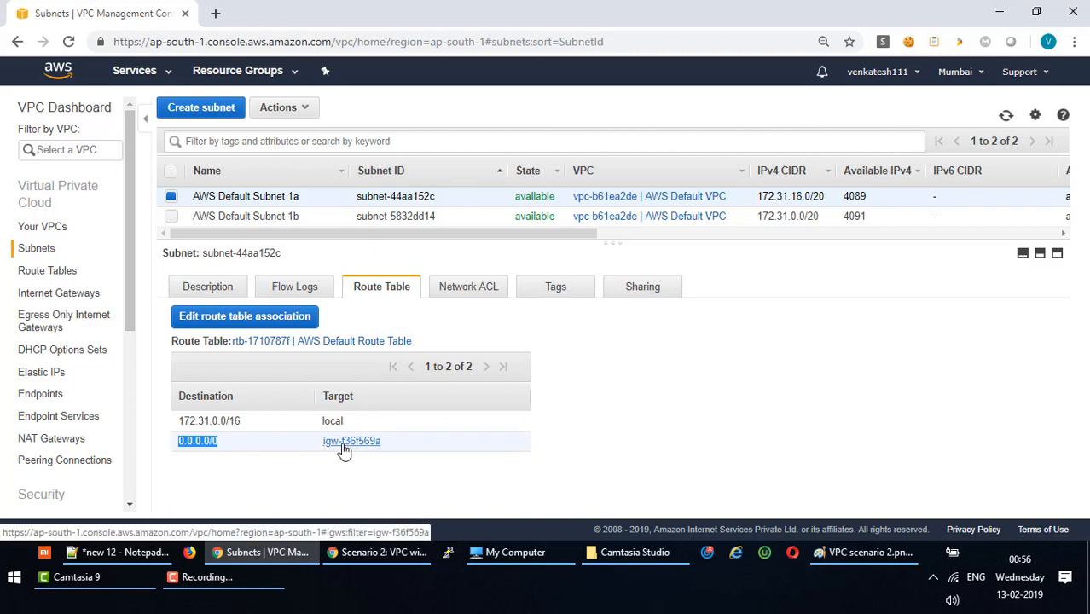
click(406, 556)
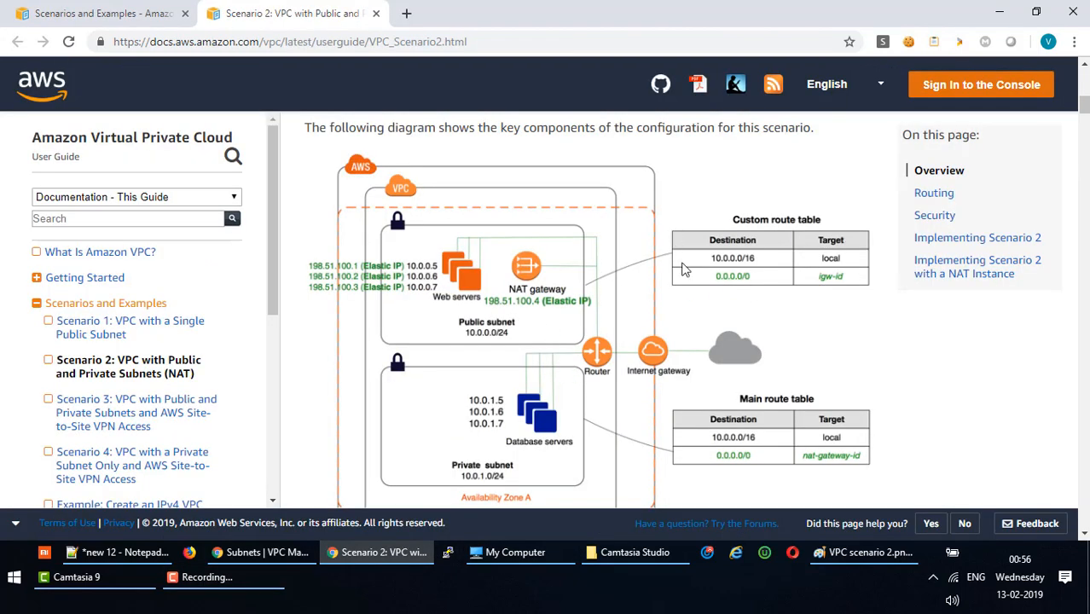
click(828, 539)
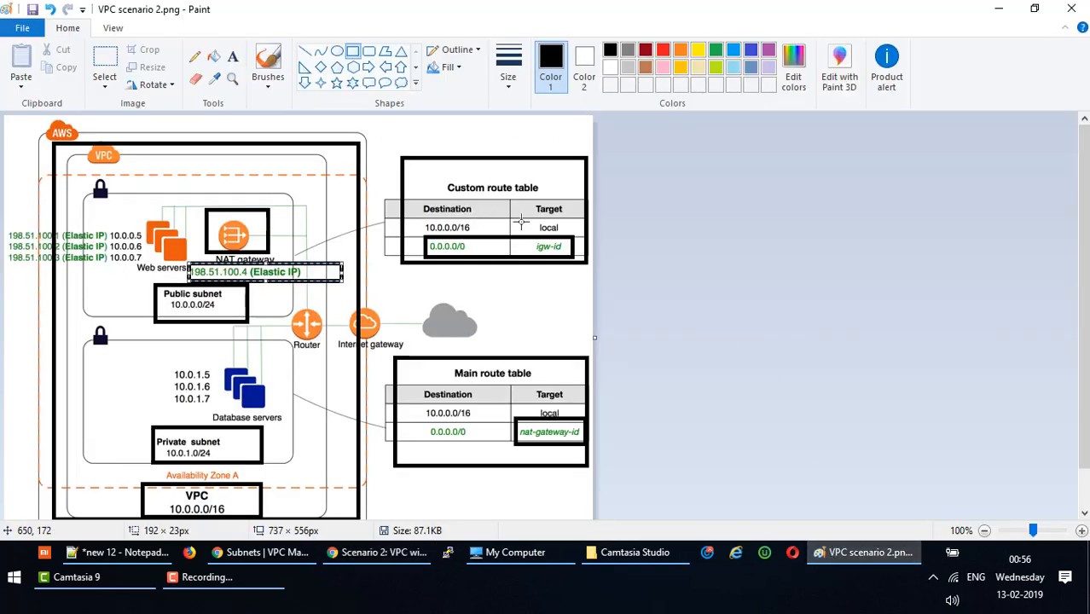
key(alt+Tab)
key(alt+Tab)
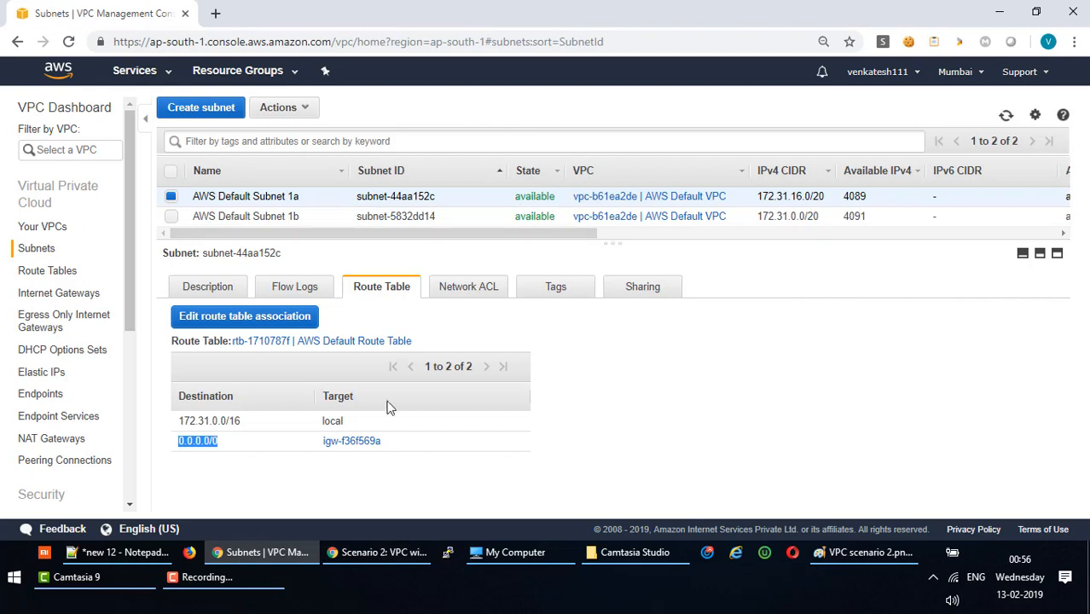
Check AWS Default Subnet 1b's routes and follow the 0.0.0.0/0 target to igw-f36f569a.
click(242, 216)
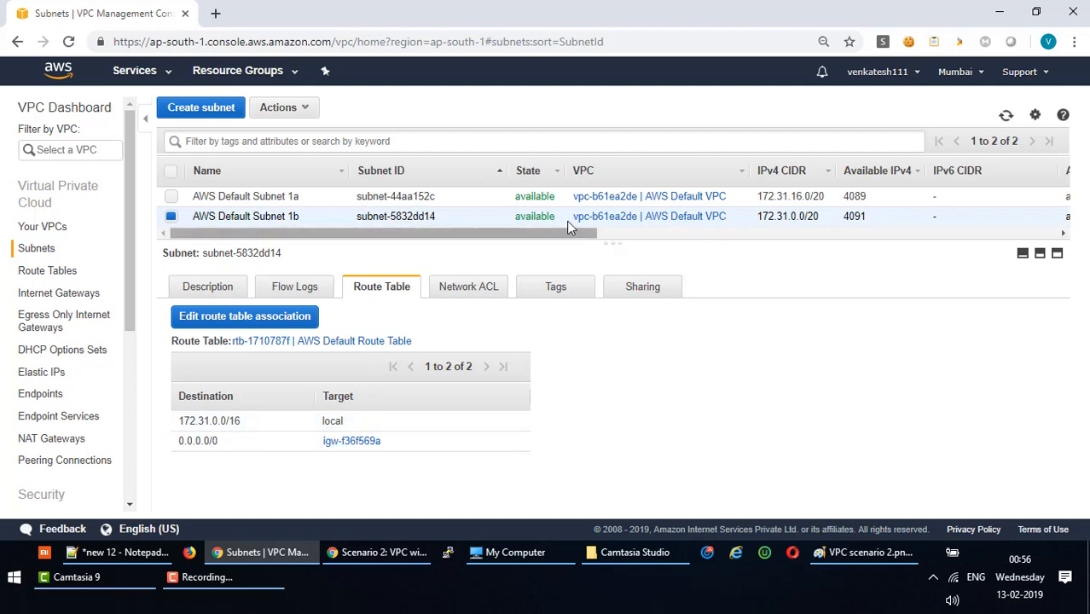
mouse_move(531, 253)
mouse_down()
mouse_move(554, 268)
mouse_move(539, 263)
mouse_up()
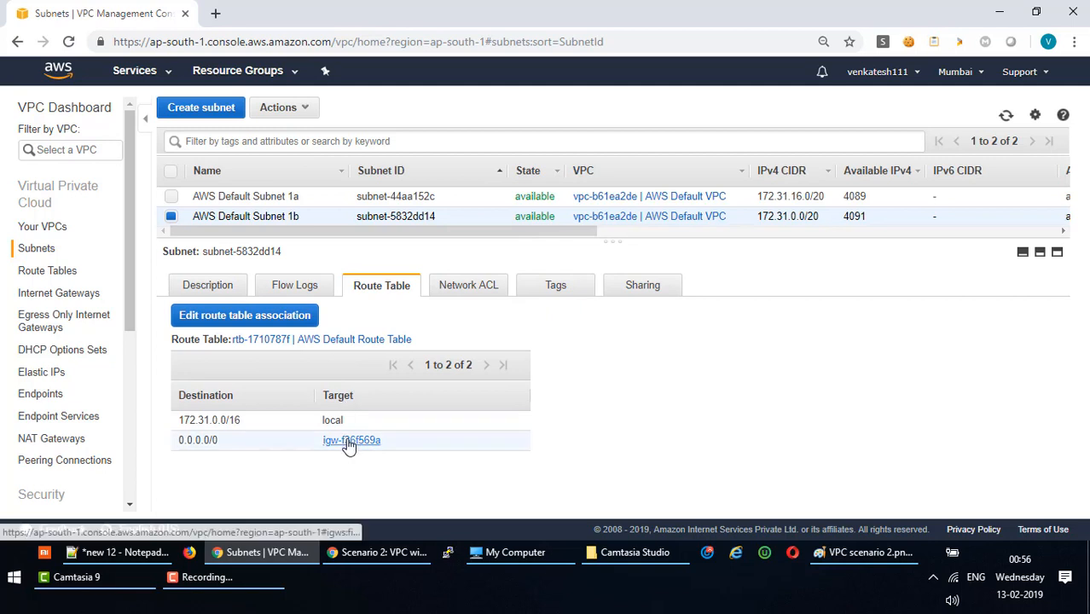
click(338, 196)
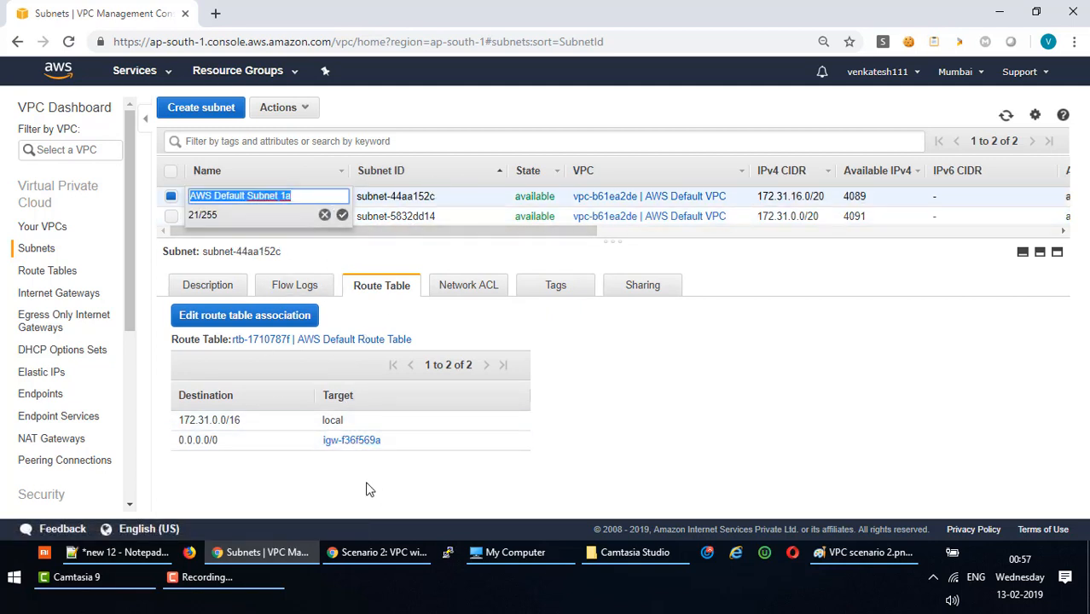
click(341, 441)
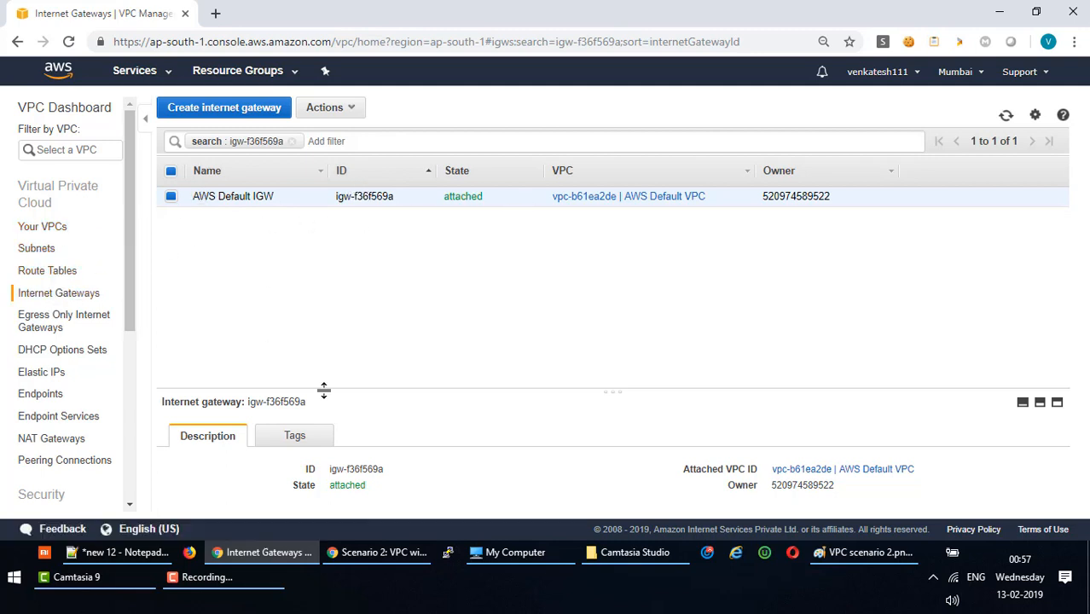
Glance at the AWS Default IGW's tags, then list the route tables showing AWS Default Route Table.
drag(324, 389, 330, 240)
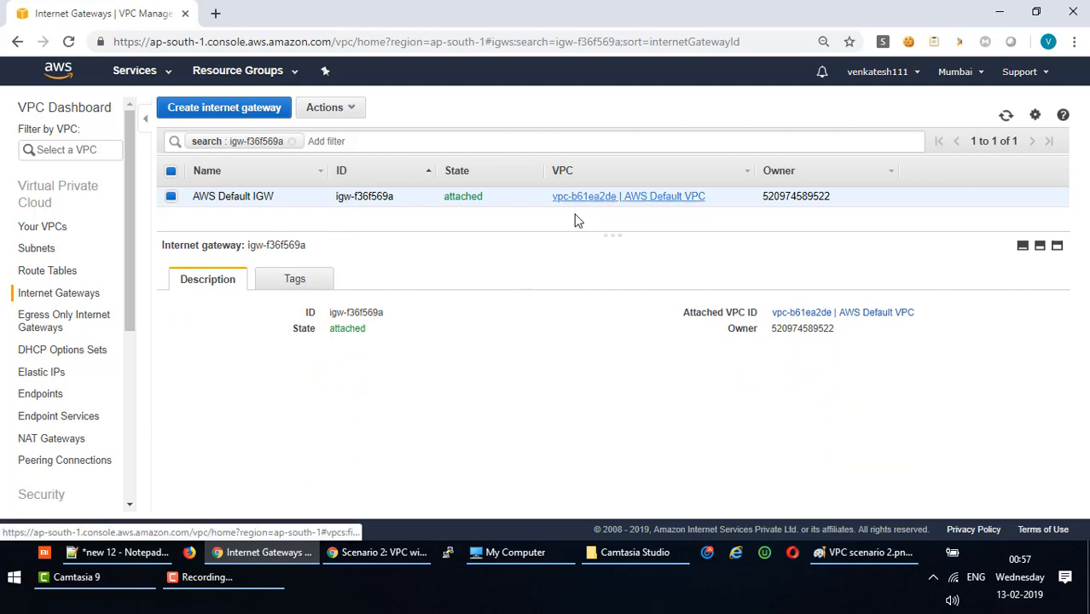
click(287, 290)
click(213, 285)
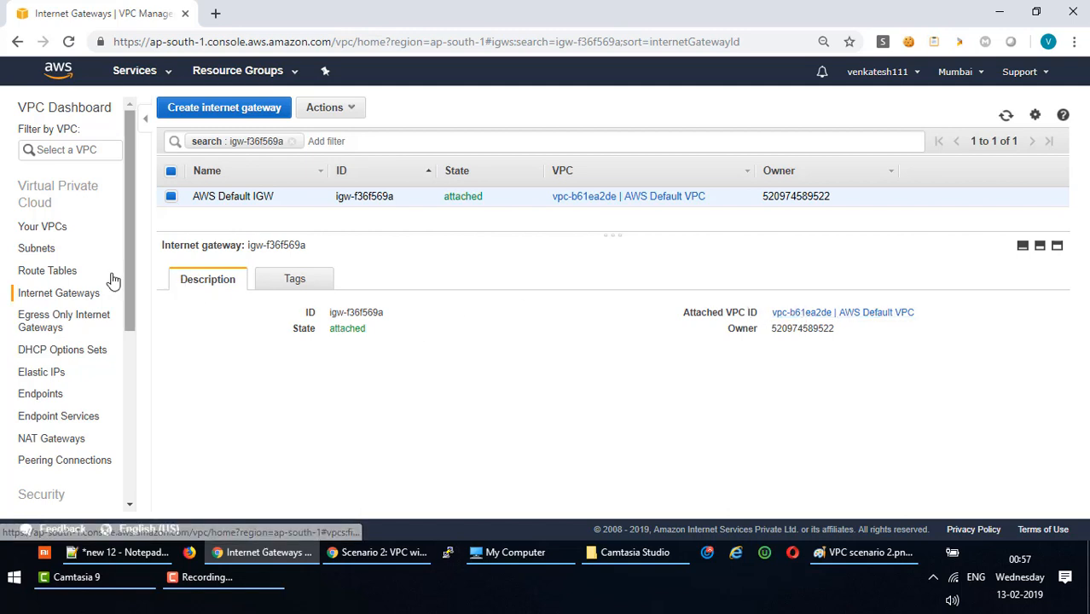
click(59, 276)
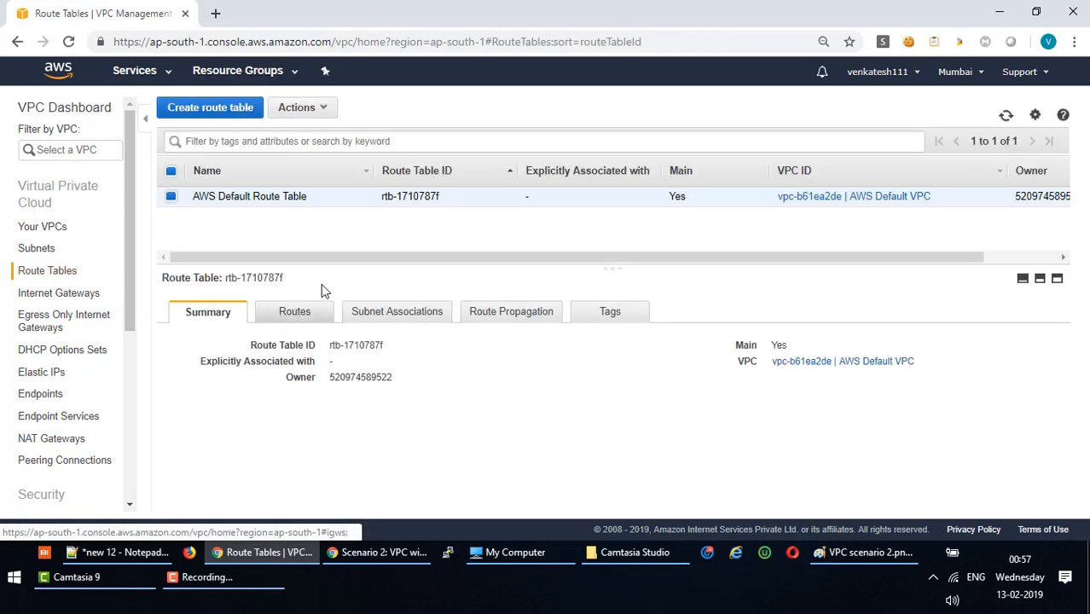
Mark the default route table's 172.31.0.0/16 and 0.0.0.0/0 routes, then return to Internet Gateways.
click(311, 318)
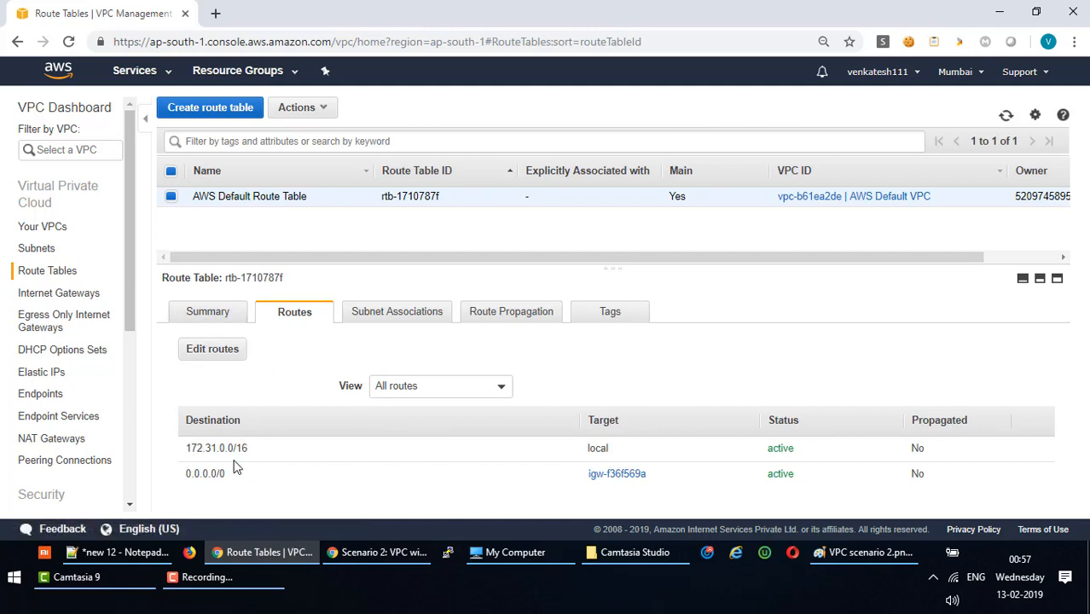
drag(188, 448, 265, 454)
drag(185, 473, 331, 477)
click(56, 292)
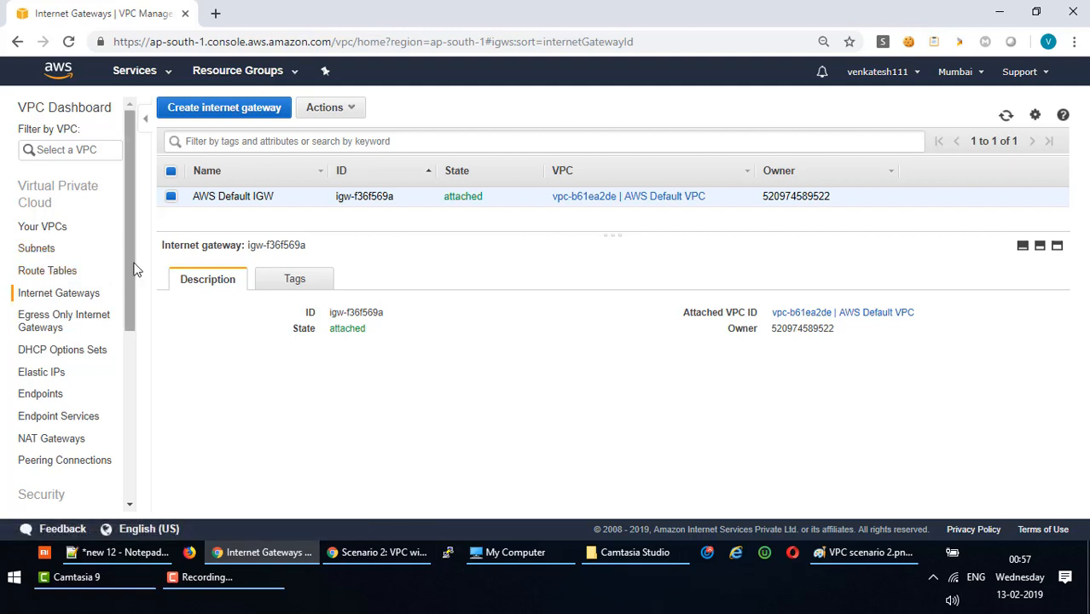
drag(127, 272, 128, 306)
Check the Elastic IPs, NAT Gateways and Network ACLs pages.
click(76, 322)
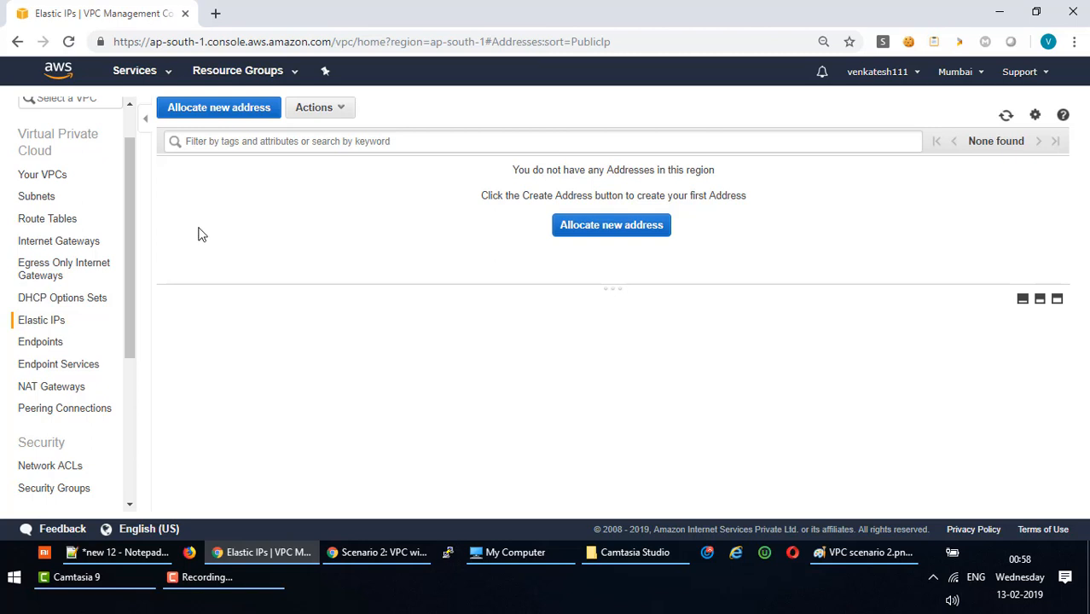
drag(129, 271, 131, 304)
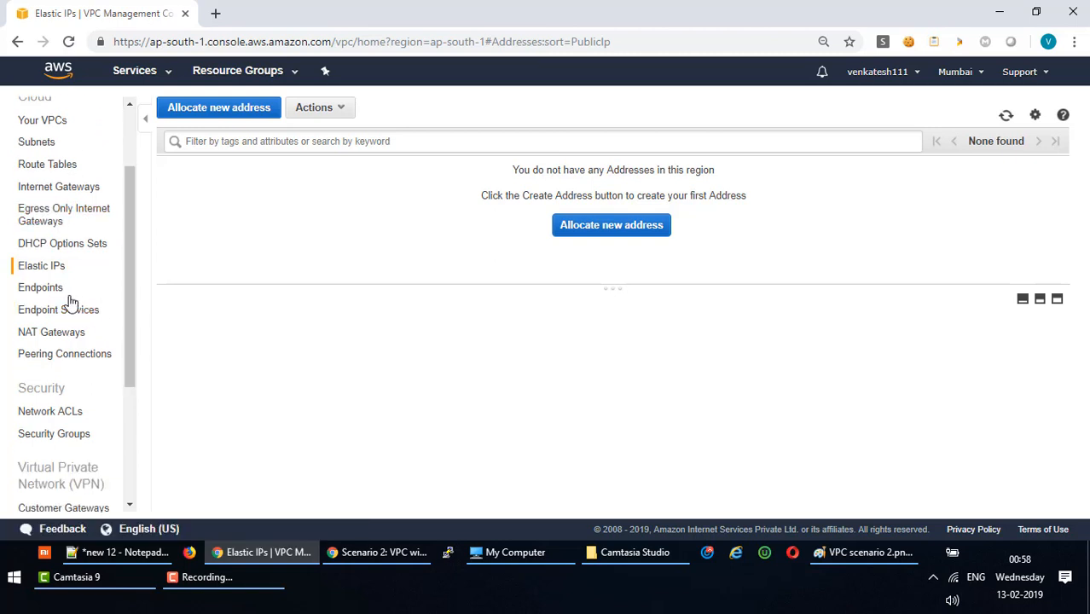
click(61, 335)
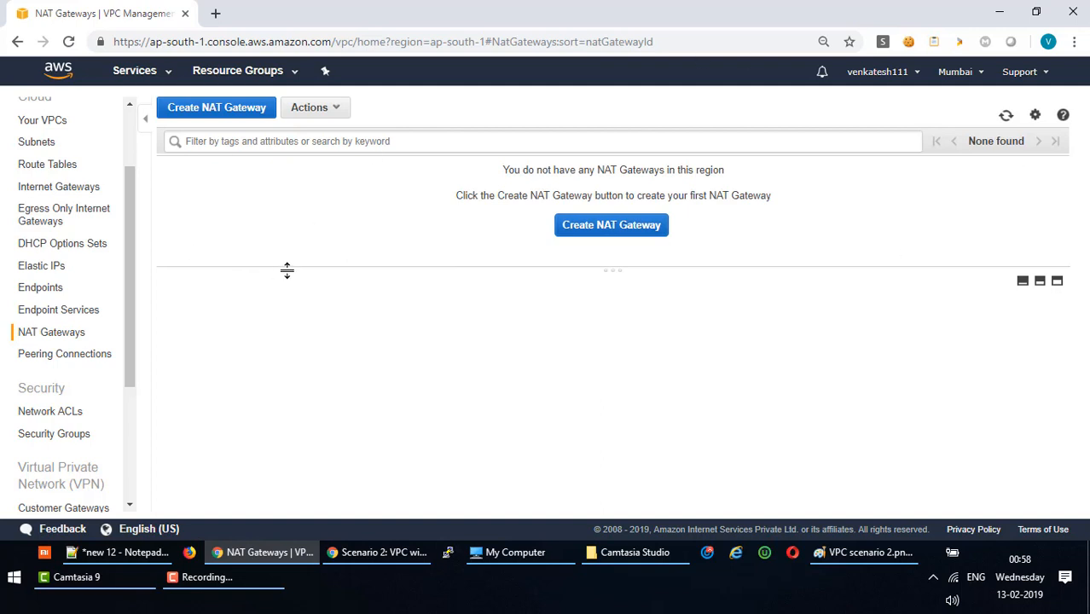
drag(129, 367, 132, 394)
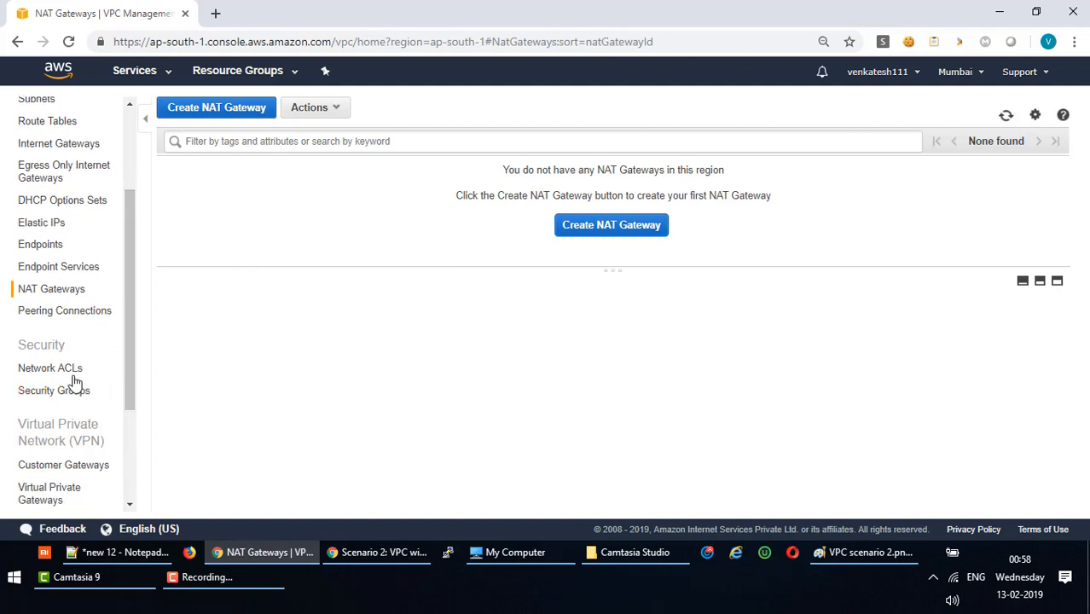
click(73, 372)
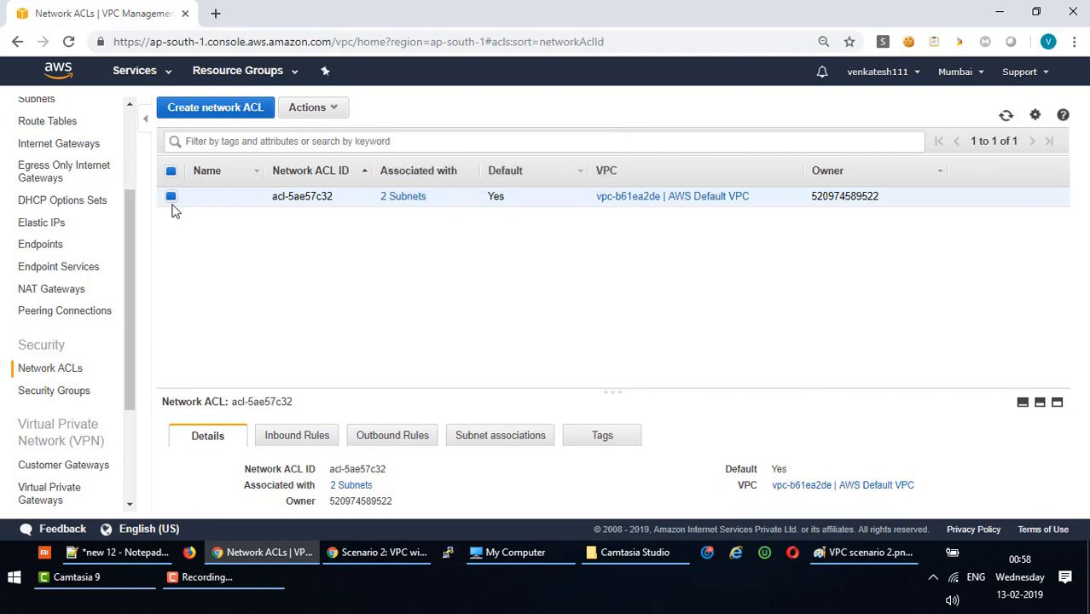
drag(348, 392, 342, 242)
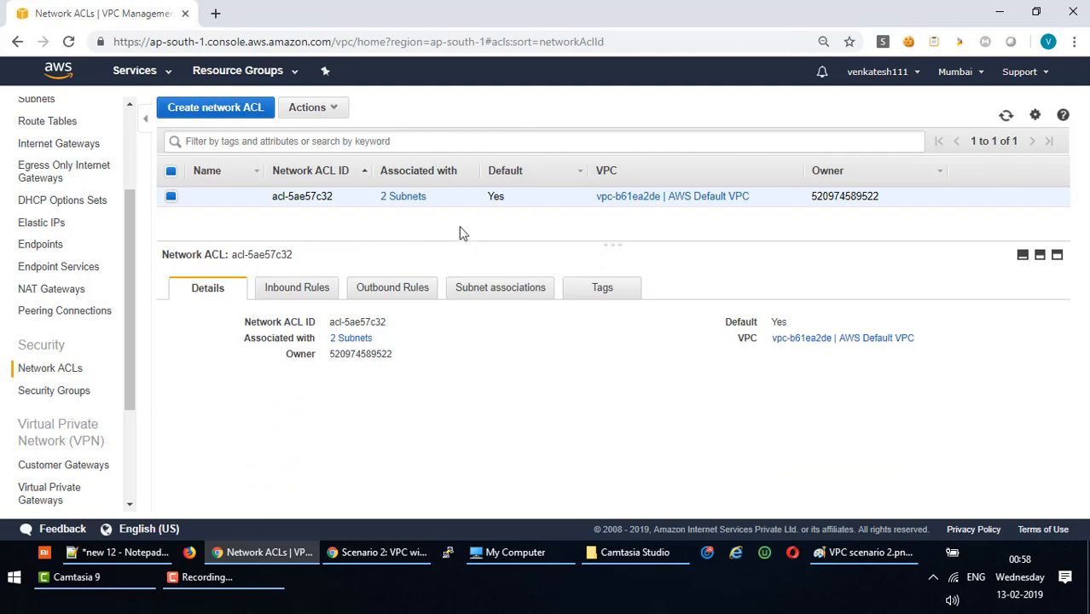
Inspect AWS Default SG's inbound rule source group, then return to the VPC Dashboard.
click(67, 395)
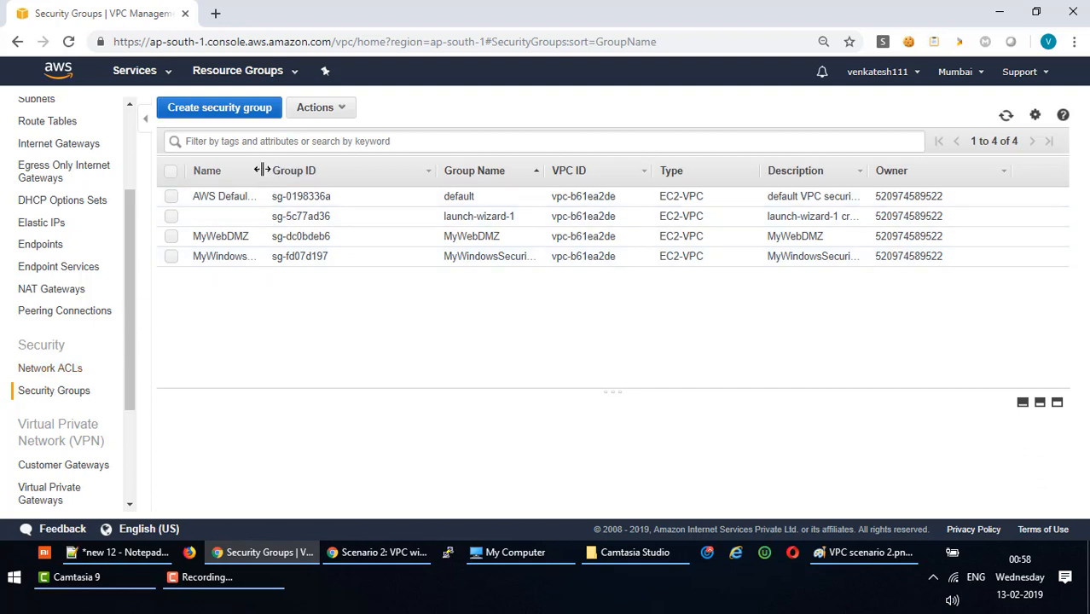
drag(260, 171, 314, 171)
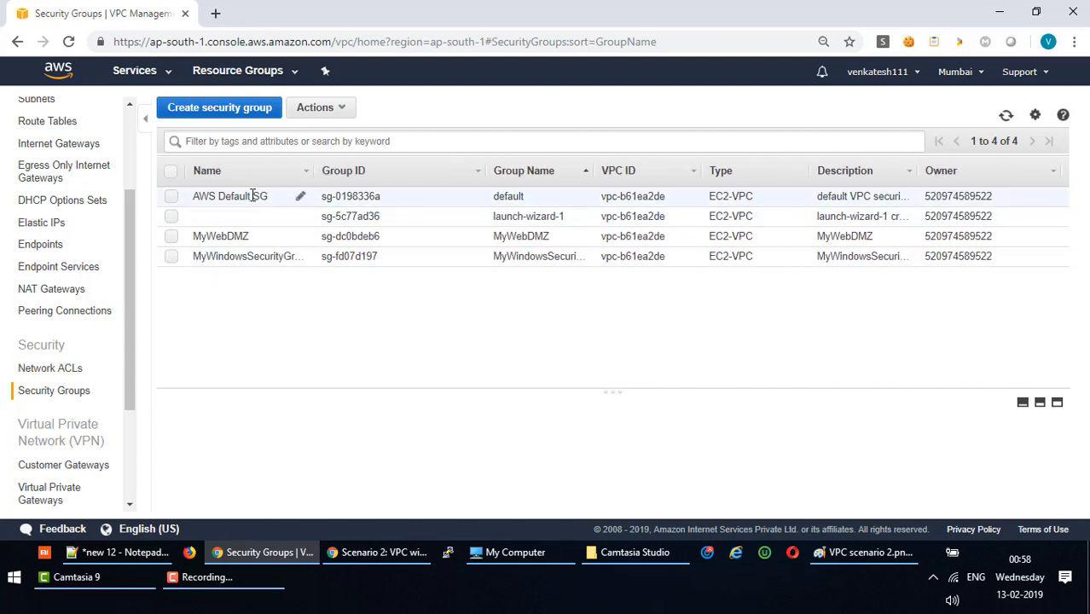
click(172, 198)
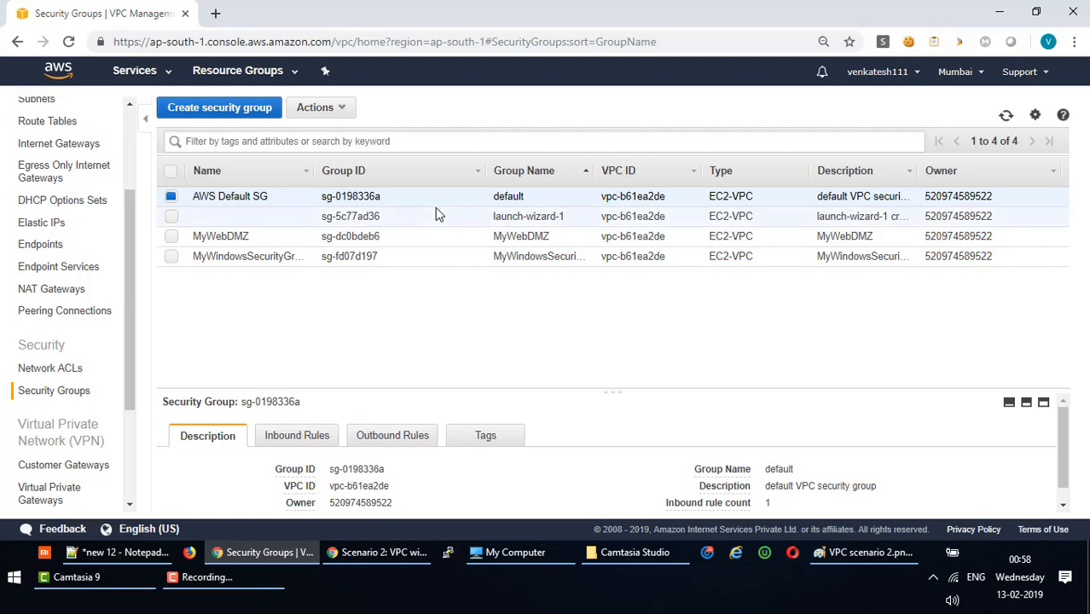
drag(367, 393, 366, 270)
click(298, 313)
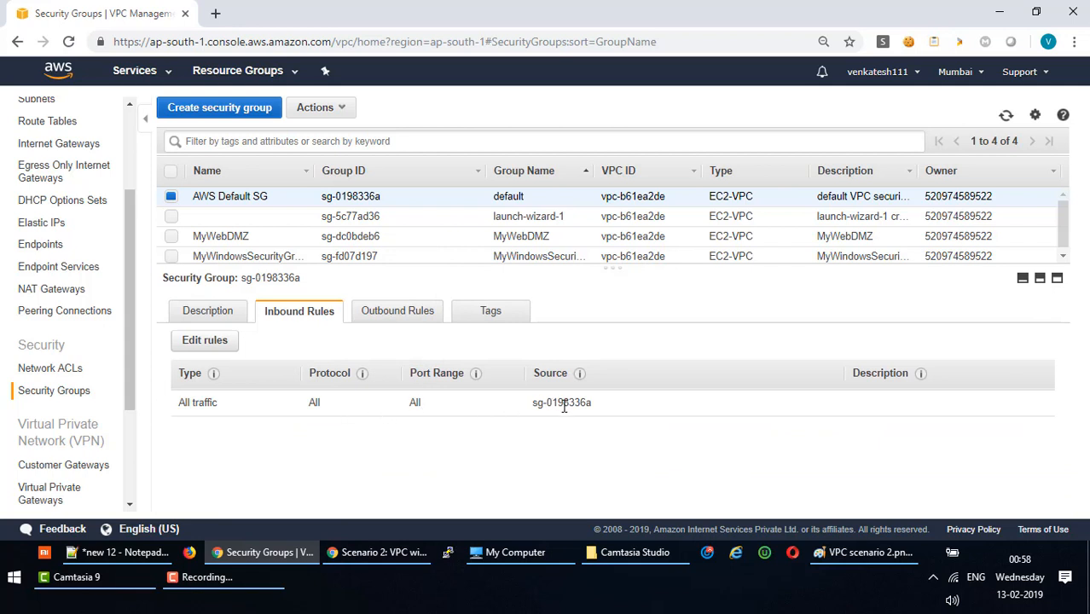
drag(536, 403, 594, 408)
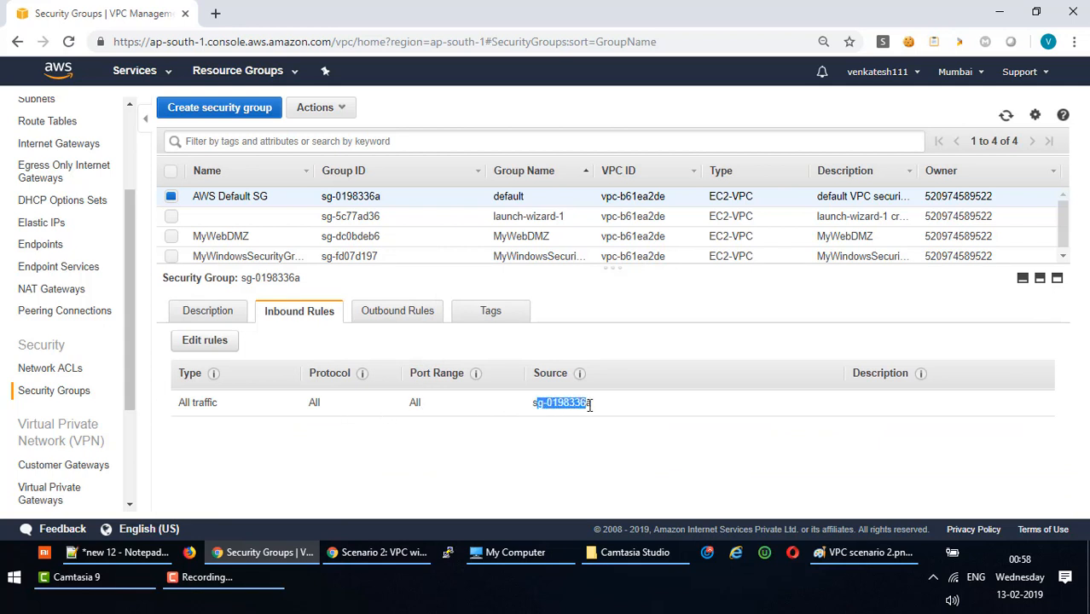
click(579, 401)
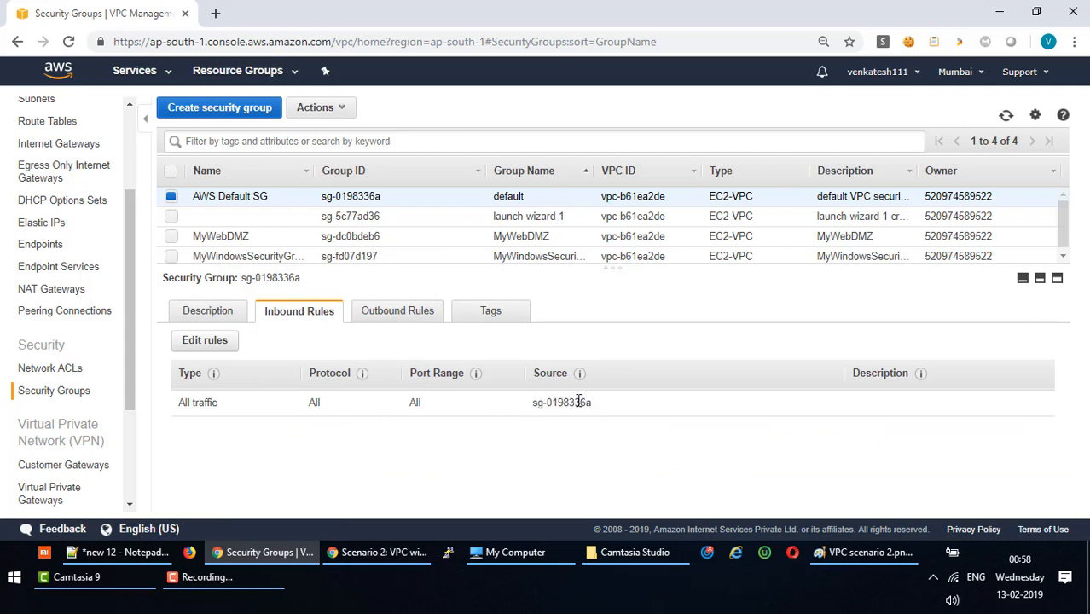
double_click(579, 400)
drag(123, 390, 132, 252)
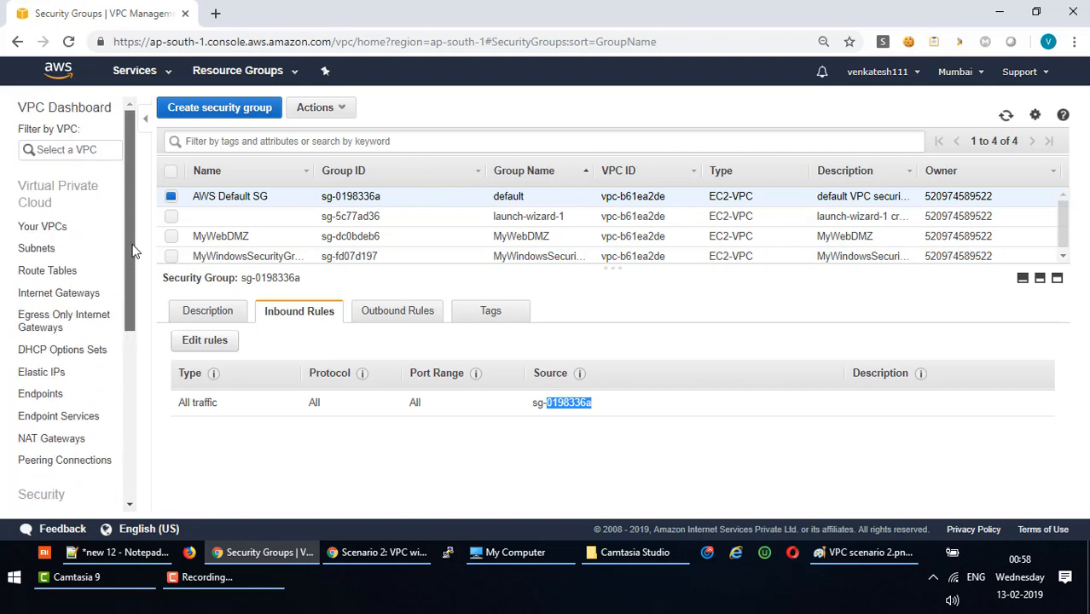
click(52, 109)
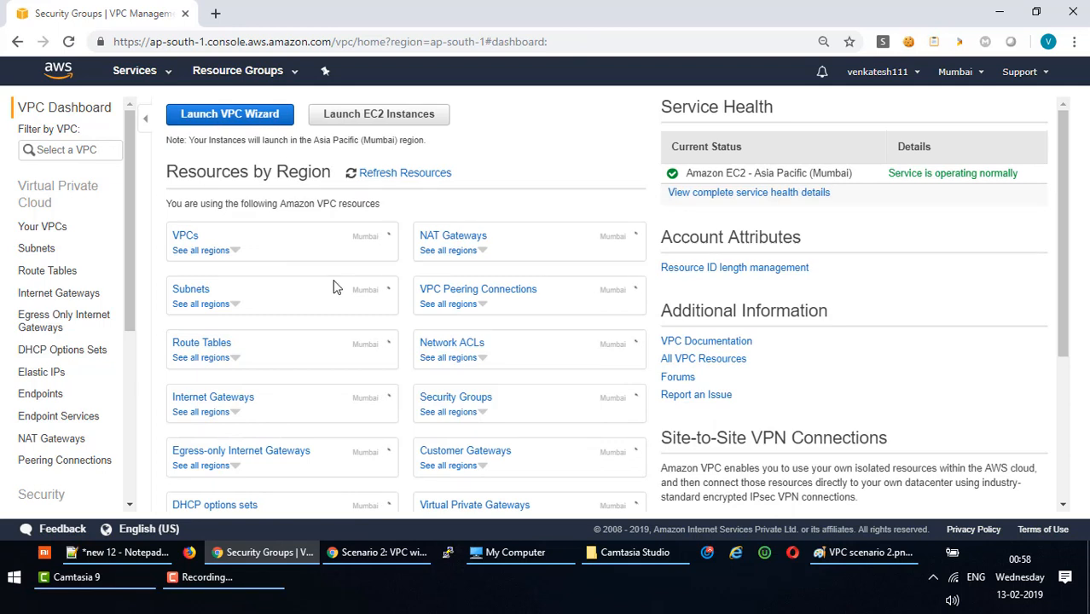
Launch the VPC wizard and compare its configurations, noting the two /24 subnets.
click(242, 119)
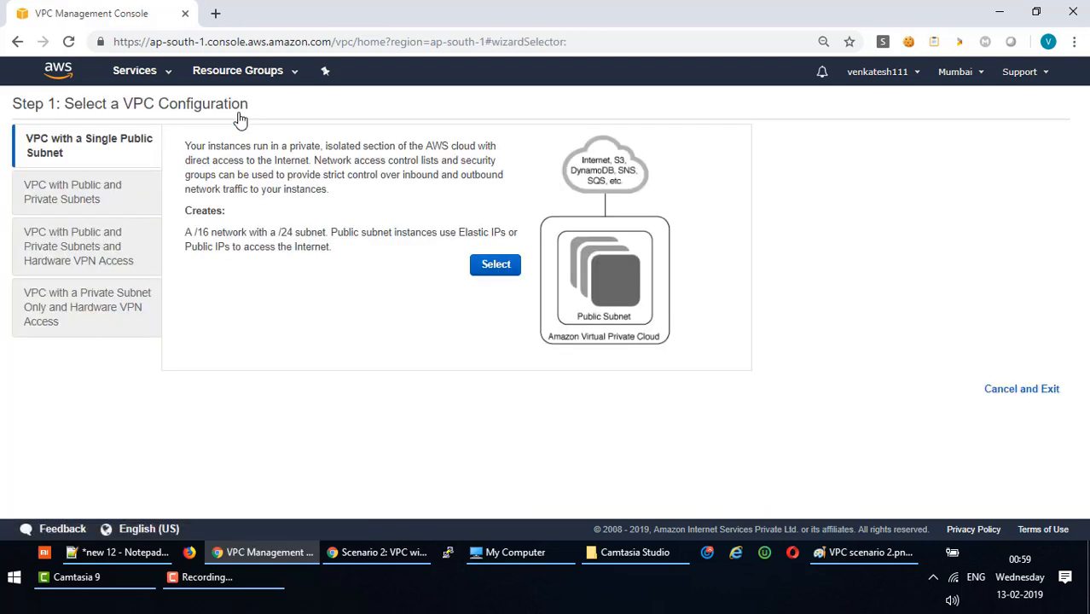
click(108, 196)
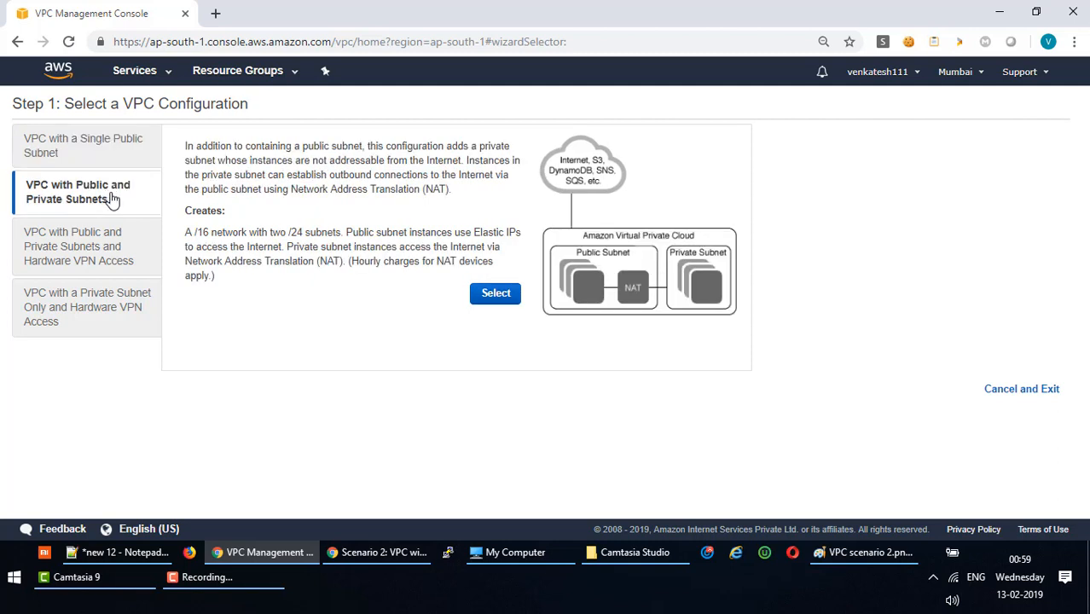
click(99, 246)
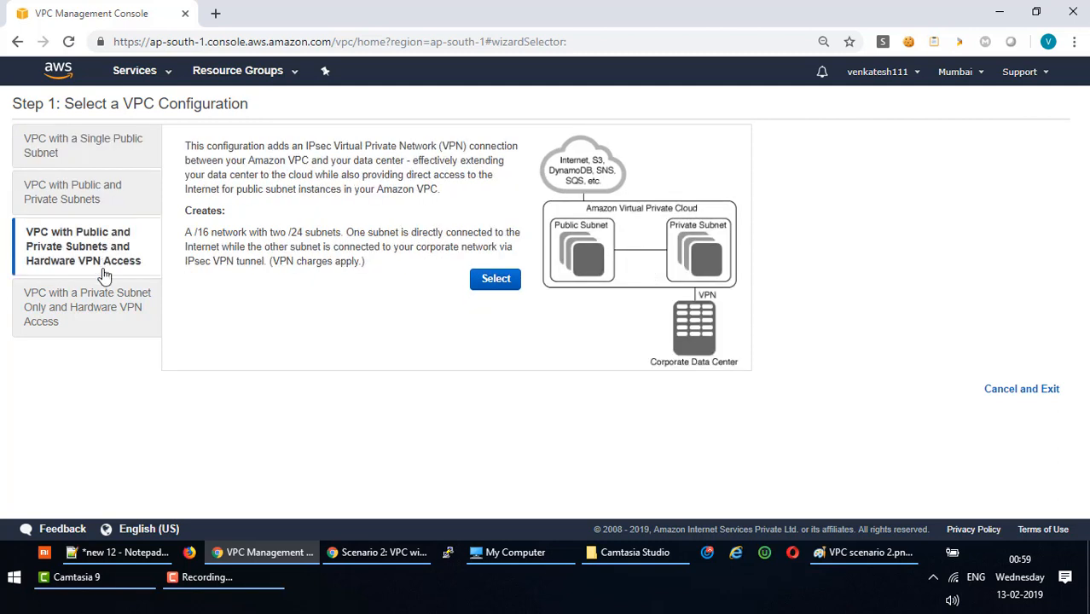
click(103, 304)
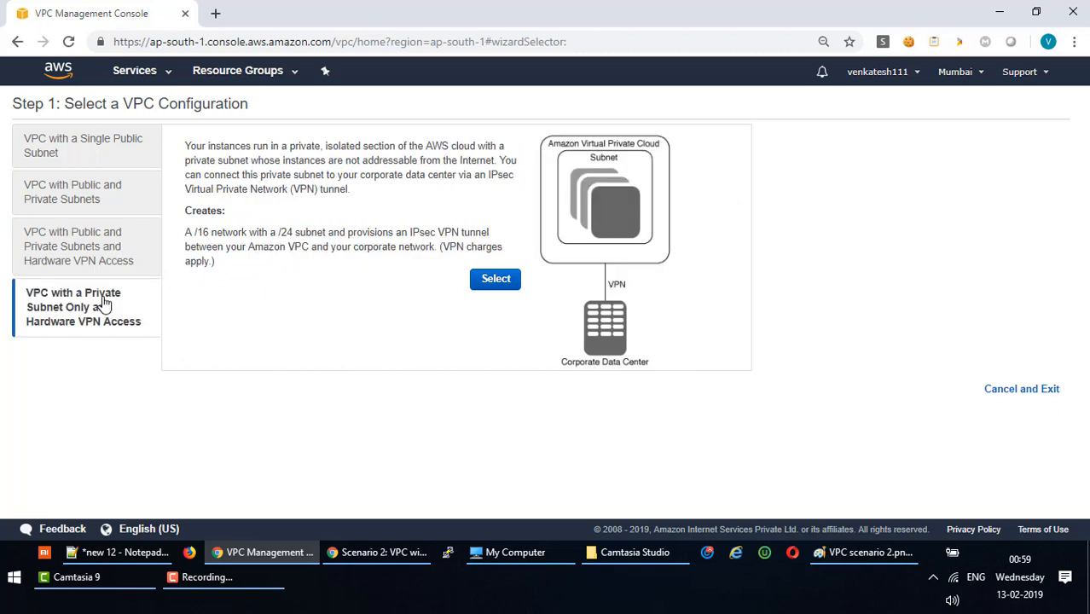
click(98, 192)
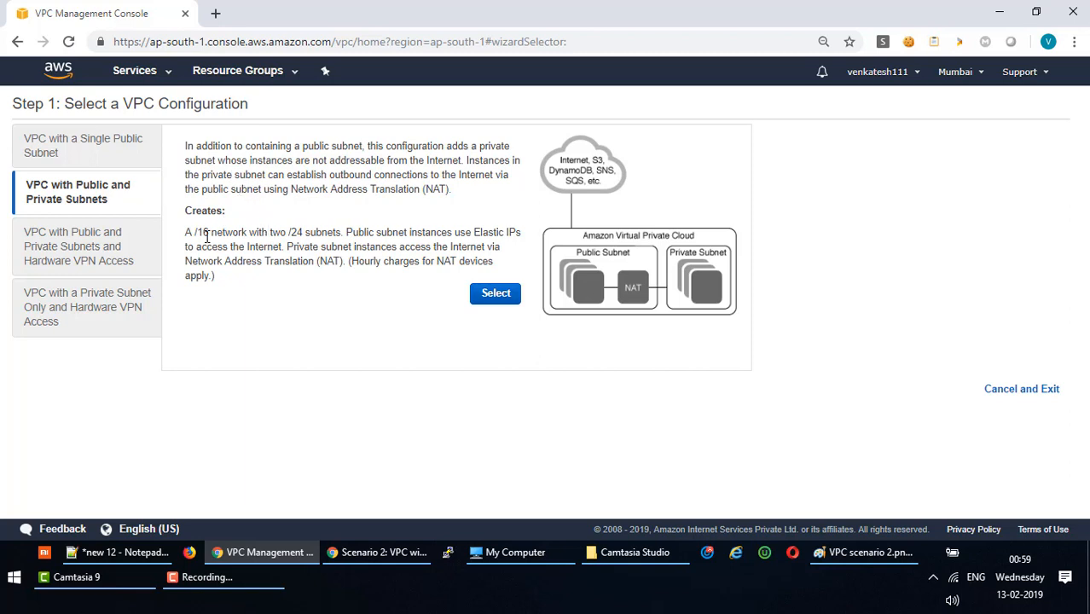
drag(272, 231, 505, 257)
click(285, 262)
Exit the wizard once, relaunch it, and choose VPC with Public and Private Subnets.
click(498, 294)
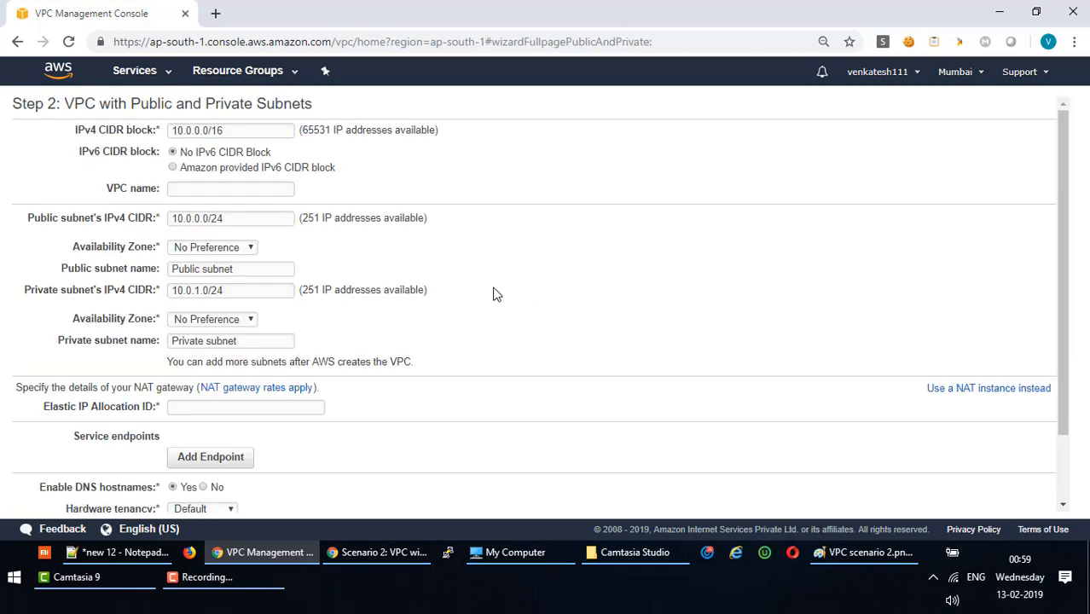
scroll(521, 189, down, 3)
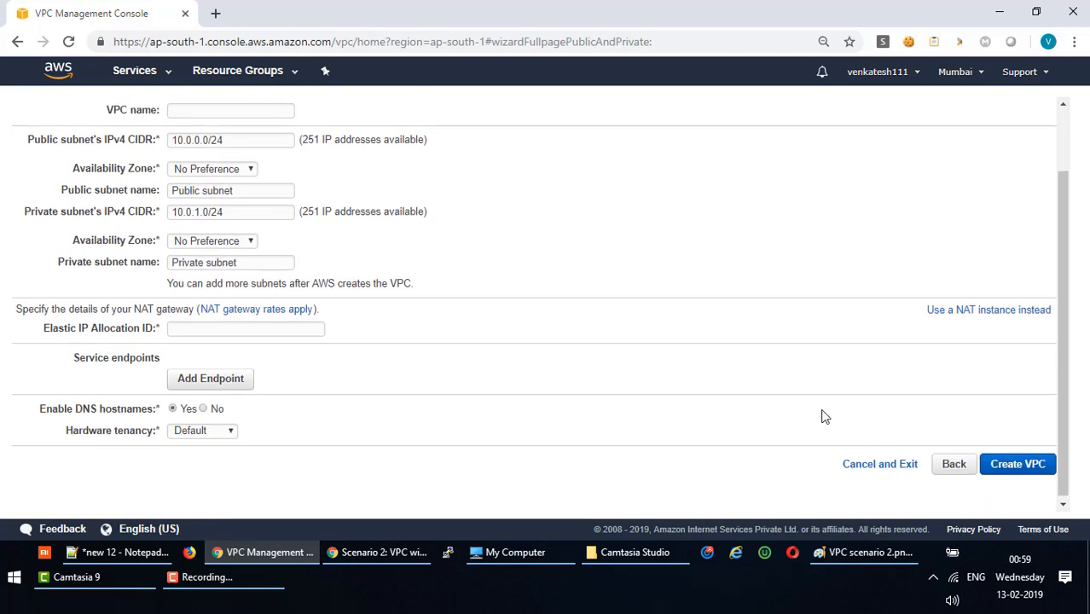
click(857, 461)
click(179, 118)
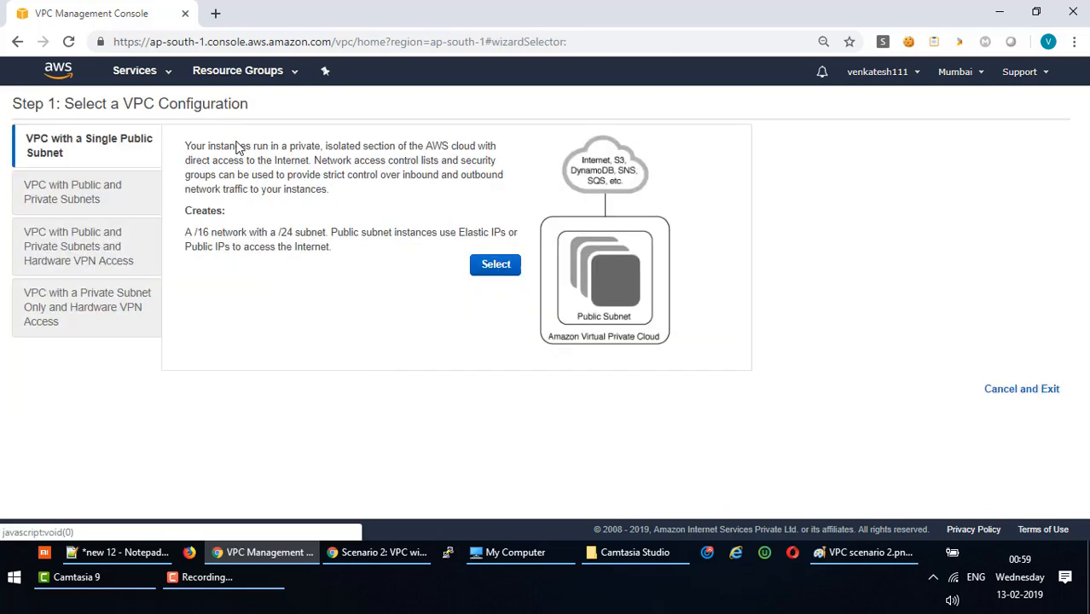
click(92, 194)
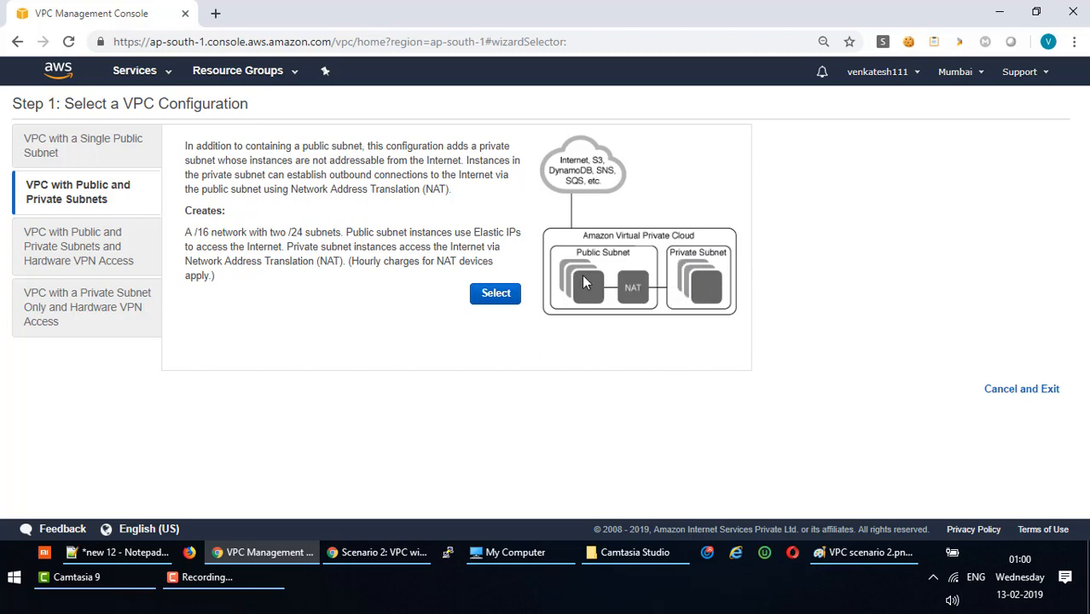
Set the public subnet CIDR to 10.0.0.0/24 and the private subnet to 10.0.1.0/24.
click(489, 295)
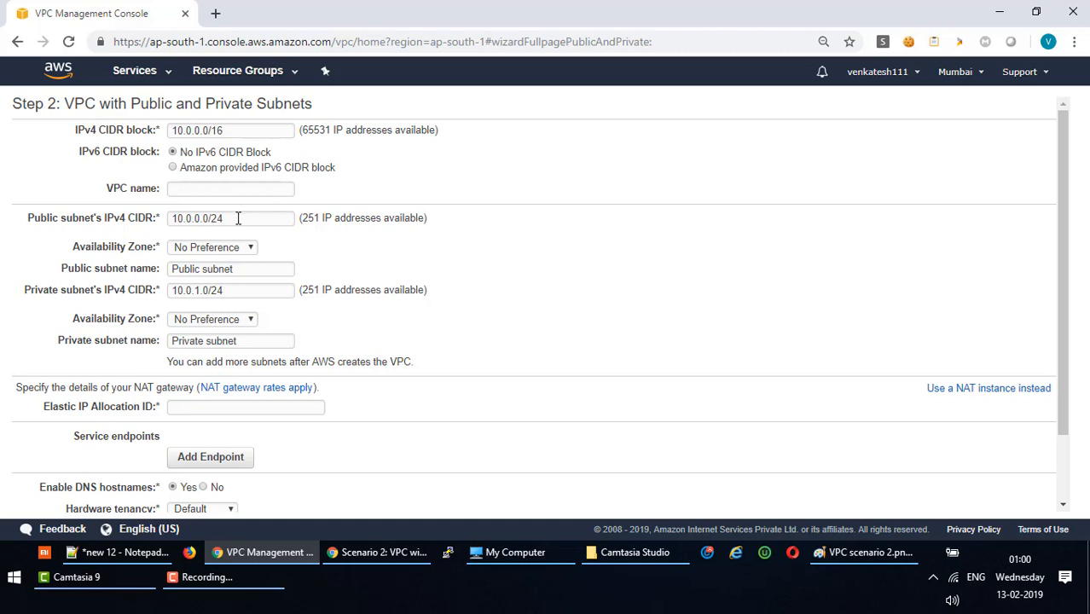
drag(238, 218, 164, 220)
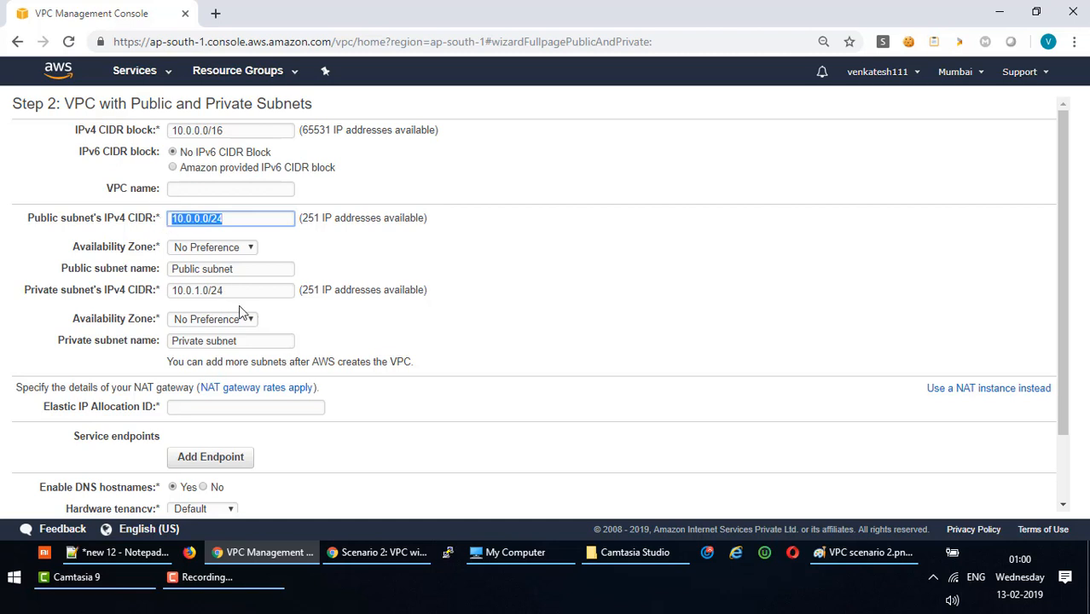
drag(242, 294, 165, 295)
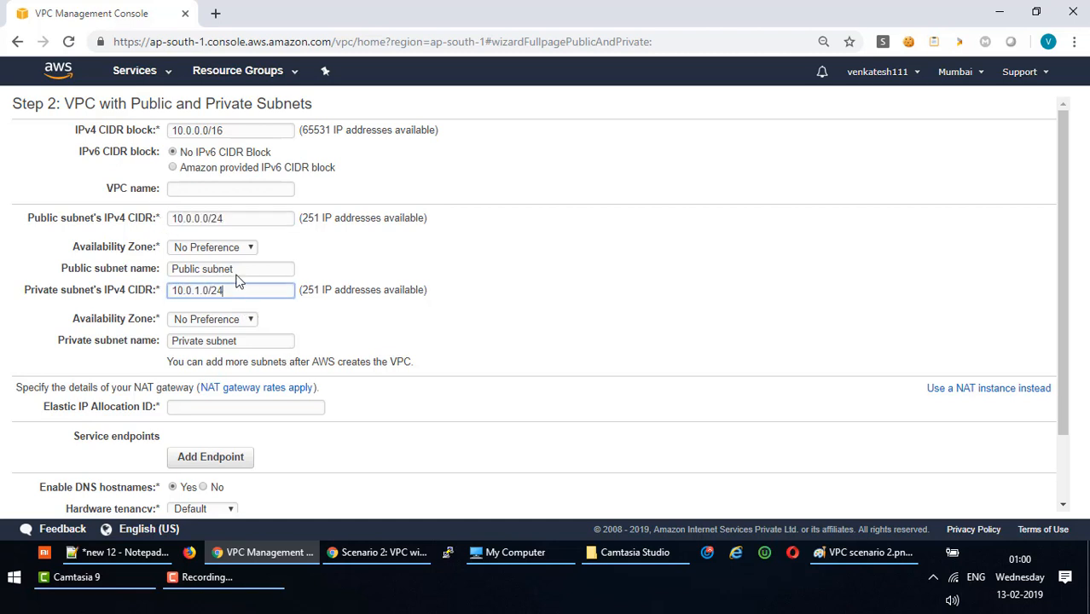
click(202, 218)
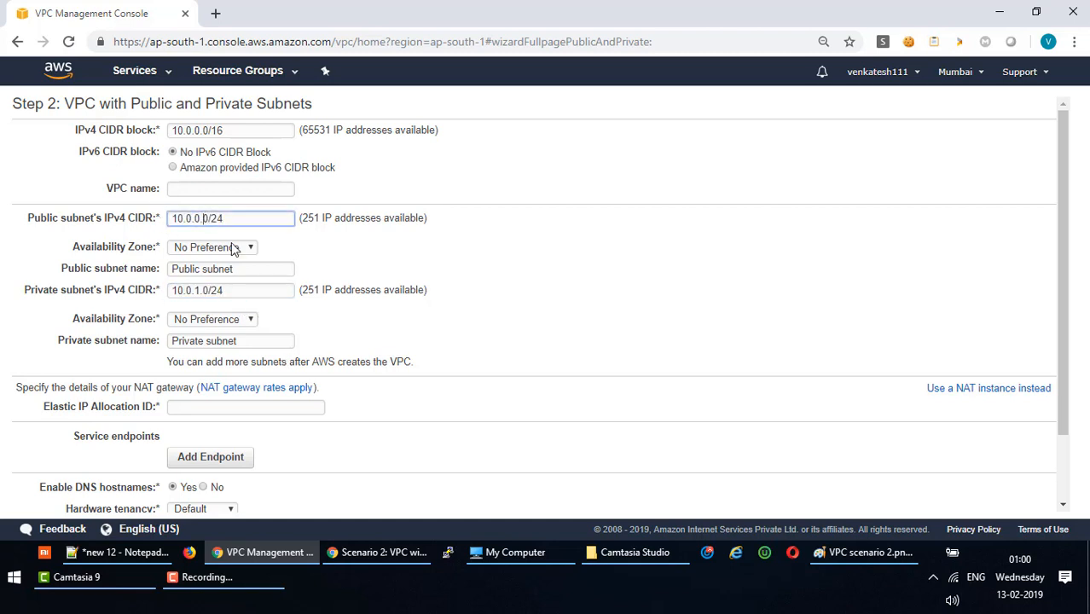
key(BackSpace)
text(3)
click(198, 292)
text(2)
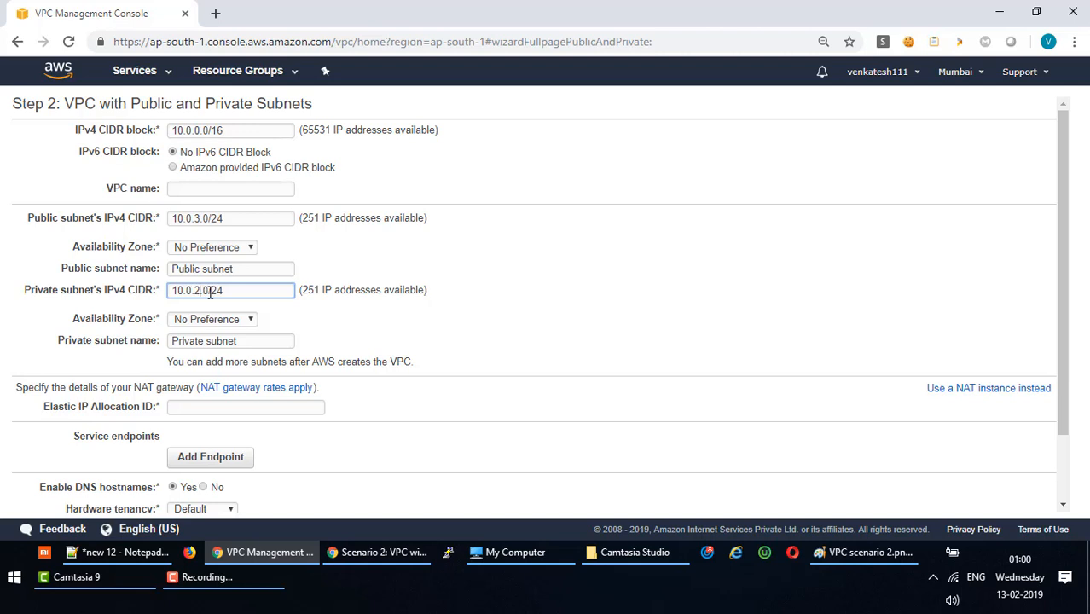
click(203, 219)
key(BackSpace)
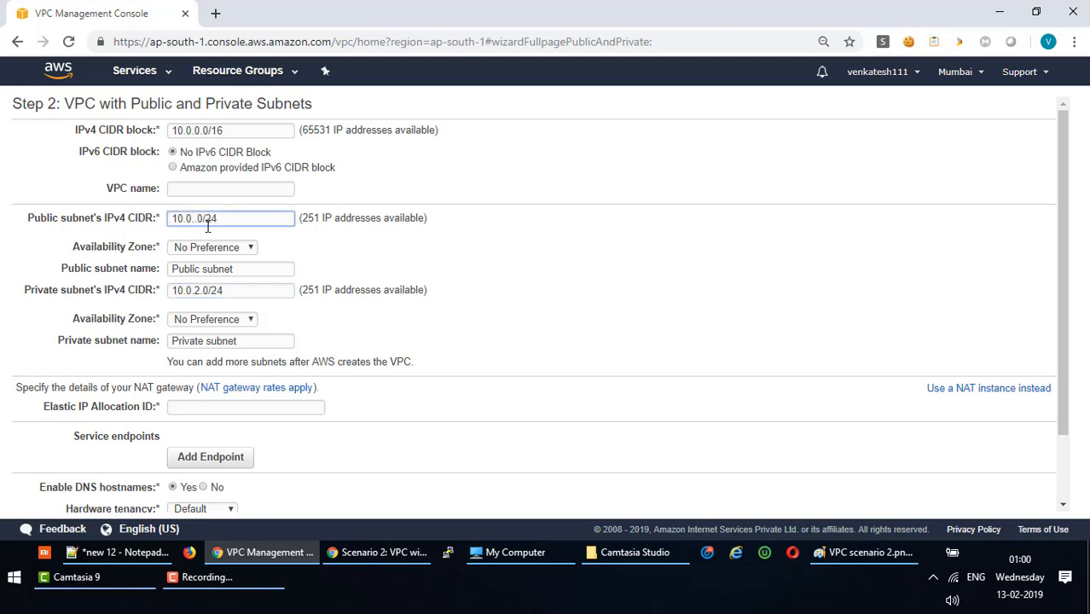
text(0)
click(199, 293)
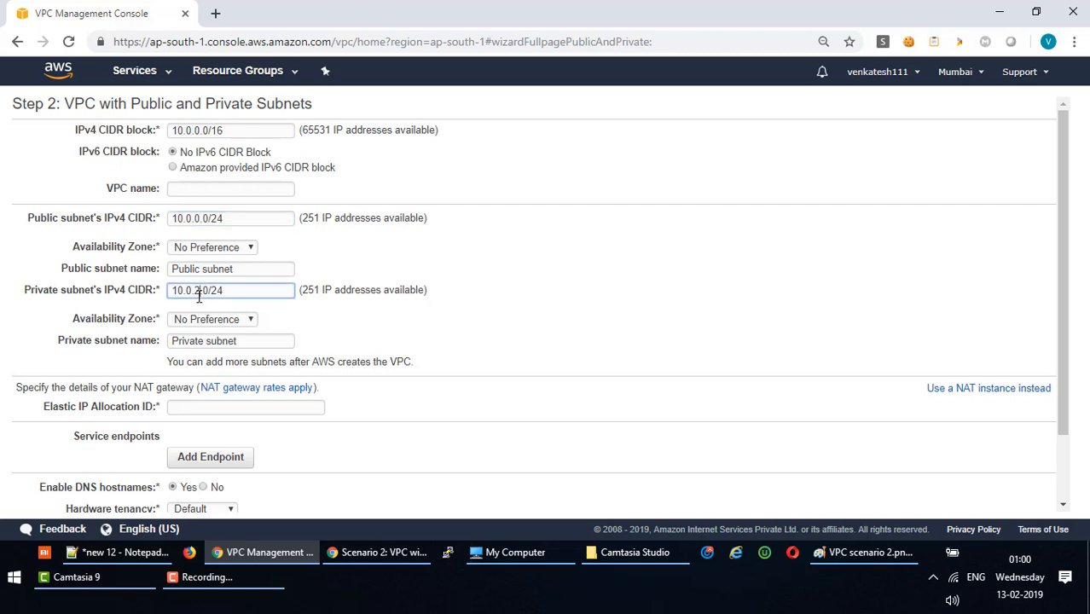
key(BackSpace)
text(1)
click(241, 130)
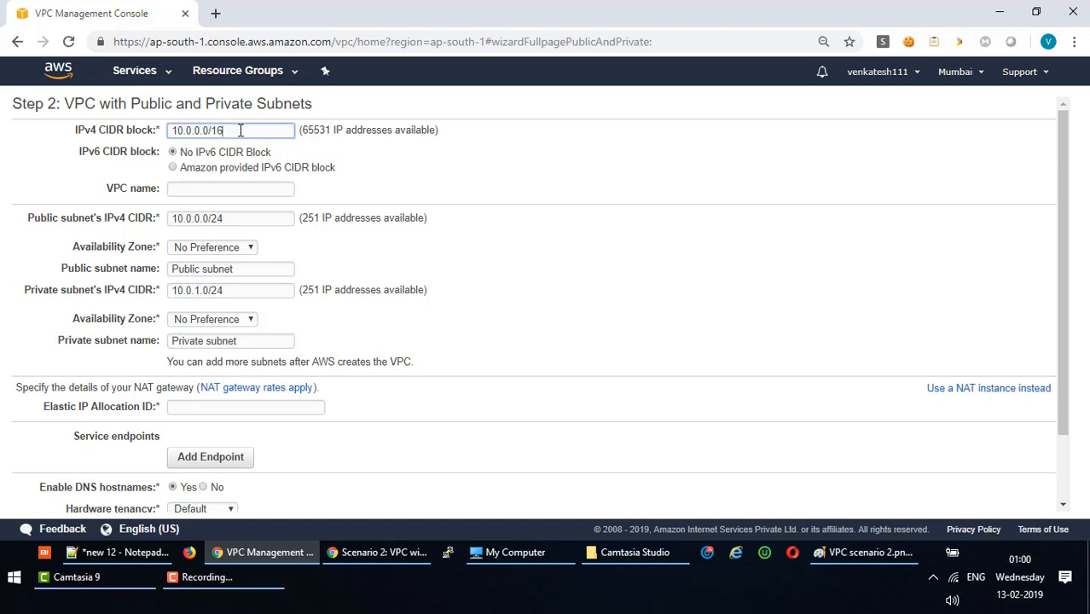
Name the VPC 'VPC LAB' and prefix both subnet names with 'VPC LAB'.
click(200, 191)
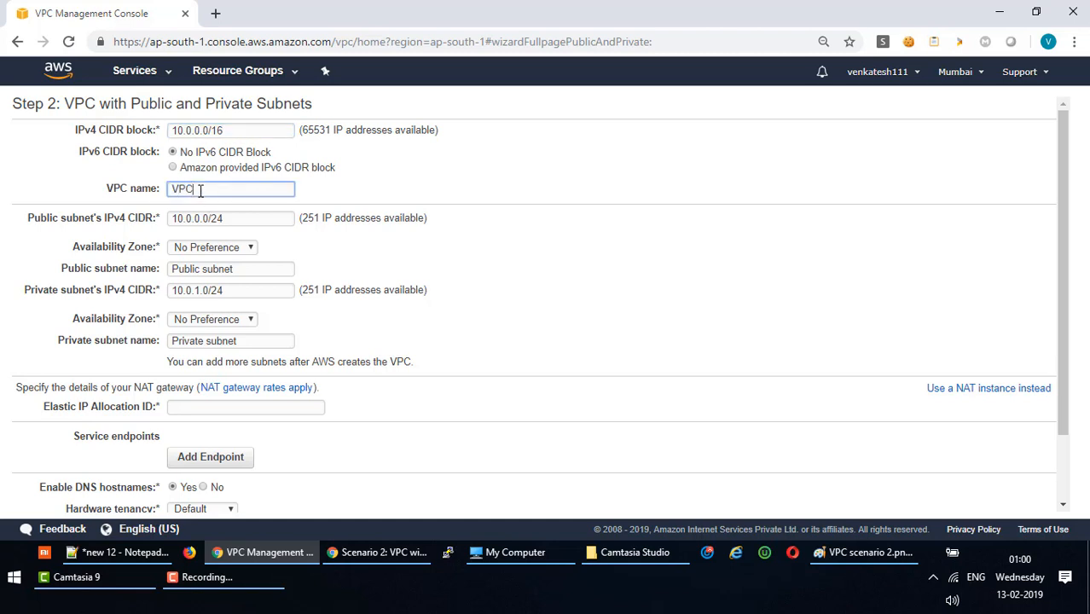
text(VPC LAB)
drag(230, 193, 80, 196)
key(ctrl+c)
click(170, 271)
key(ctrl+v)
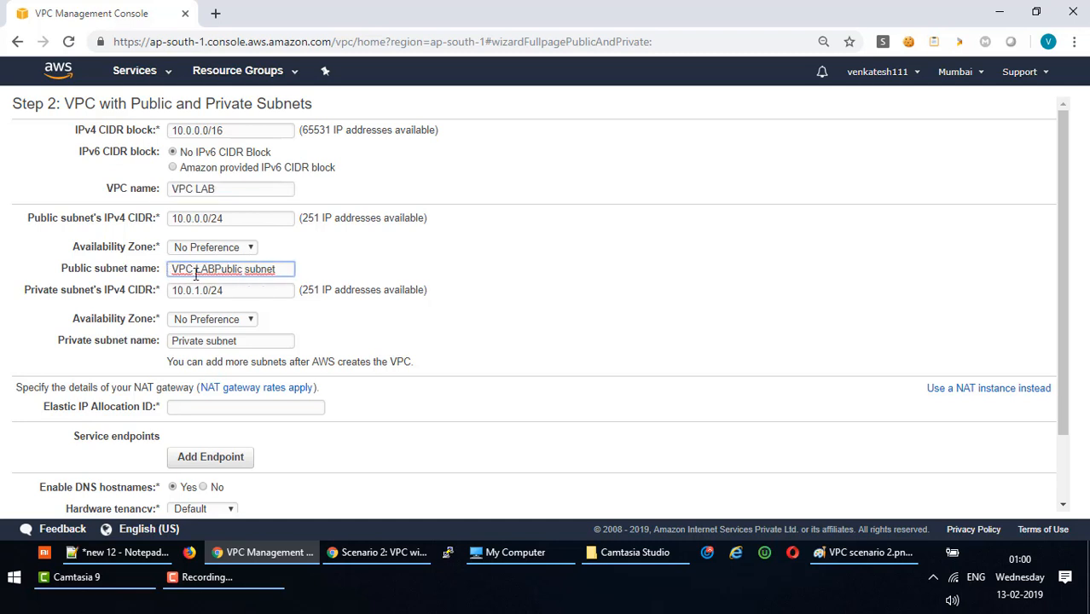
click(170, 341)
key(ctrl+v)
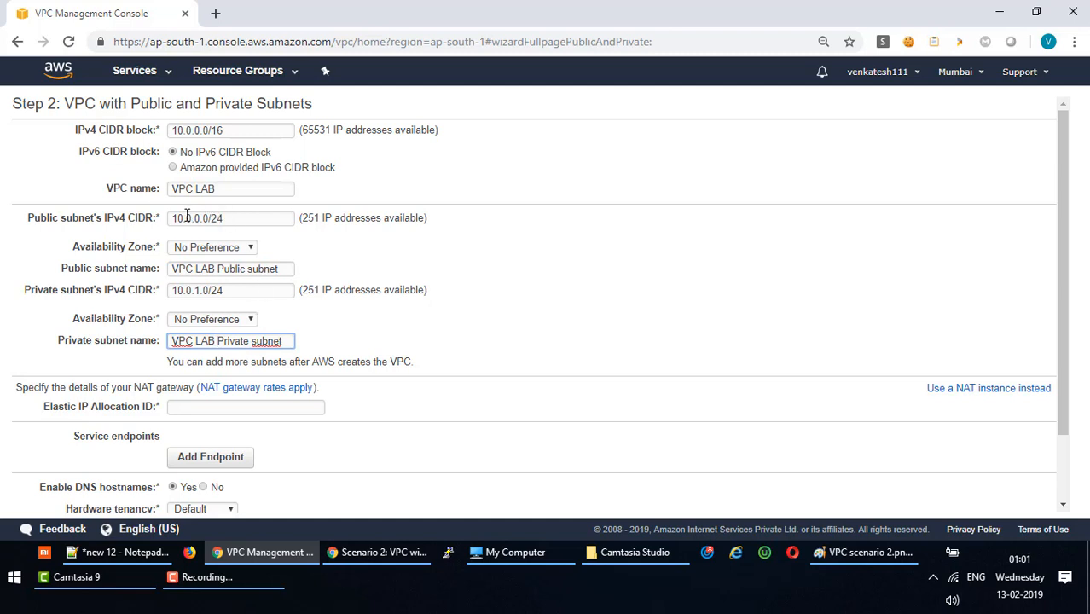
drag(172, 218, 247, 218)
key(ctrl+c)
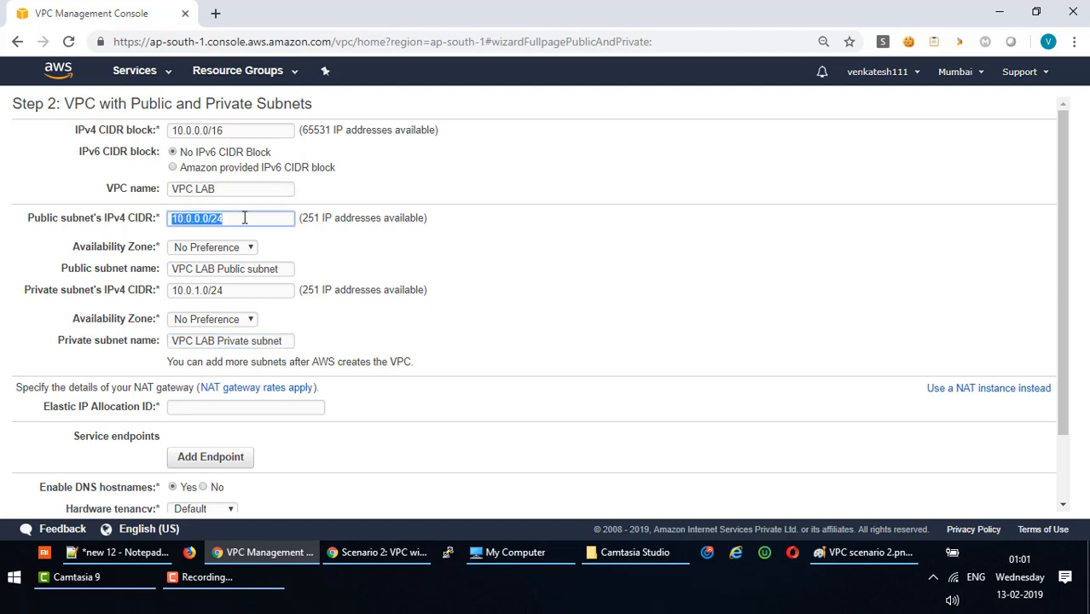
click(199, 220)
Find no Elastic IP allocation available and attempt Create VPC, triggering the invalid EIP error.
scroll(355, 310, down, 1)
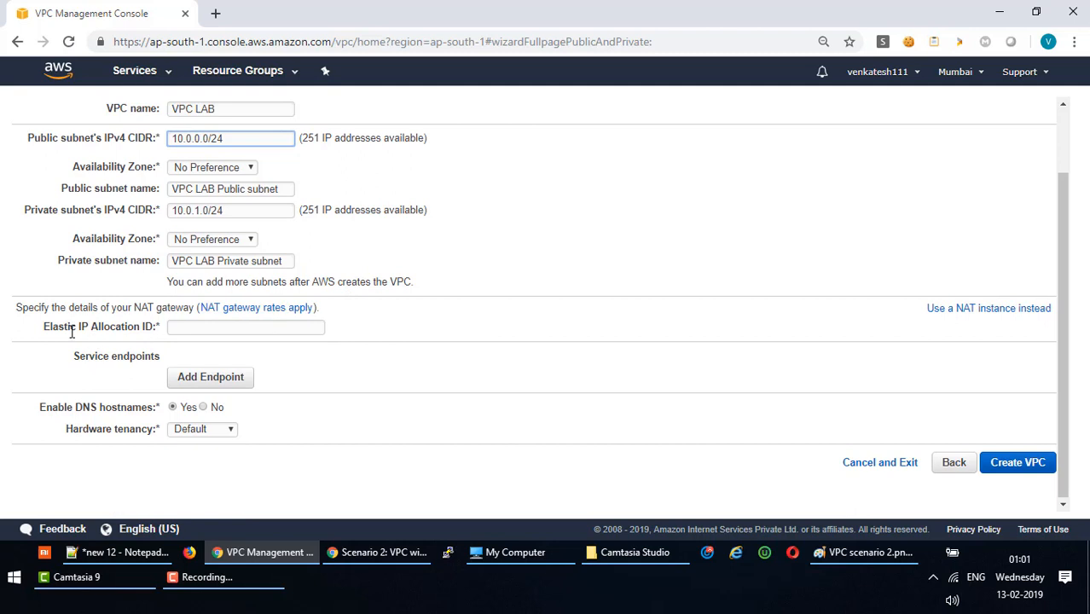
click(195, 328)
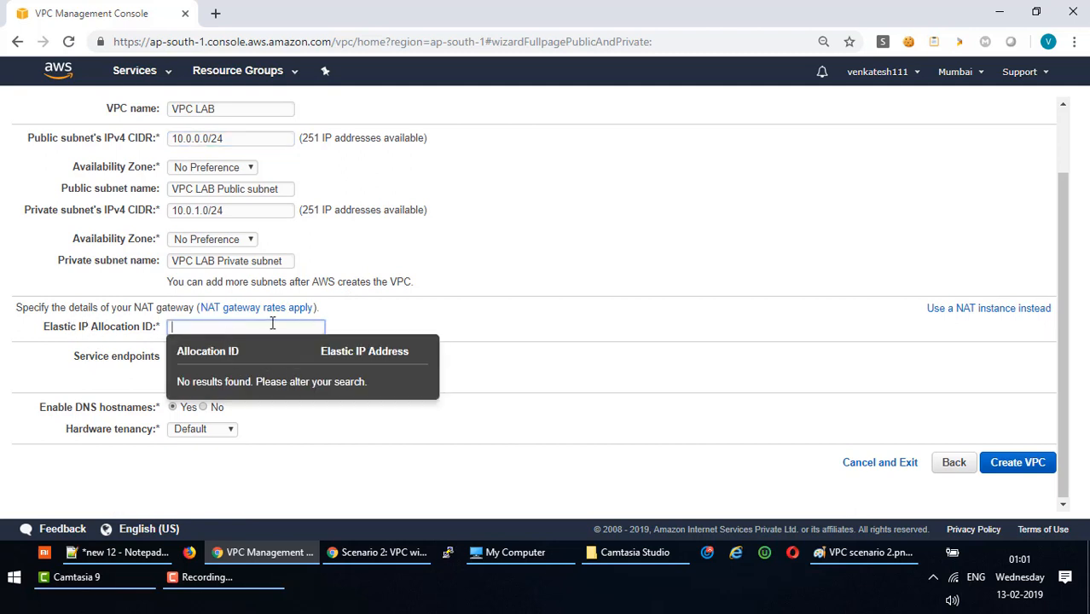
click(345, 324)
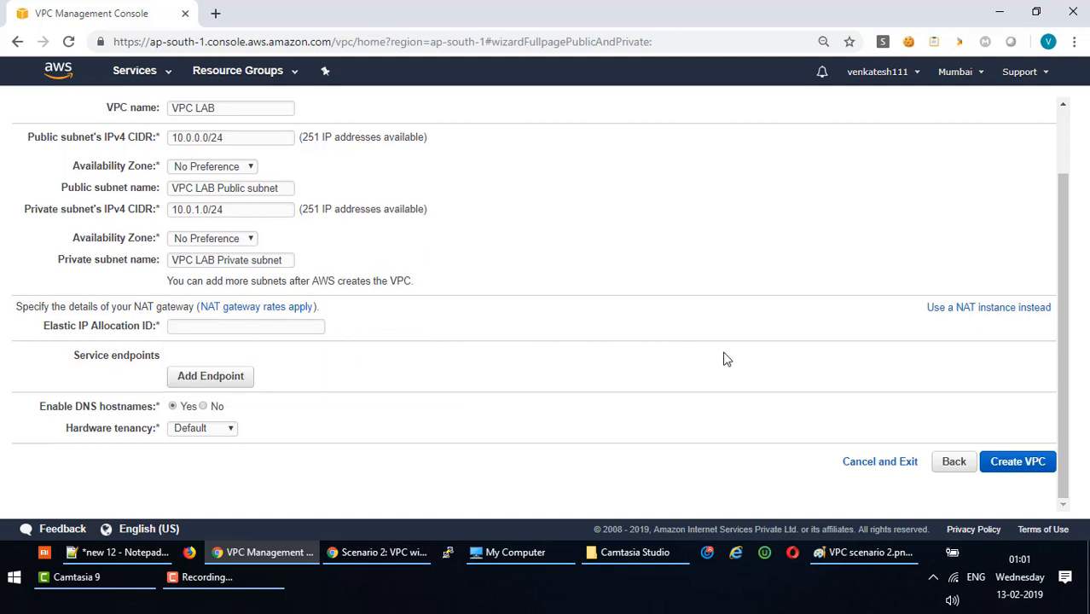
click(1008, 469)
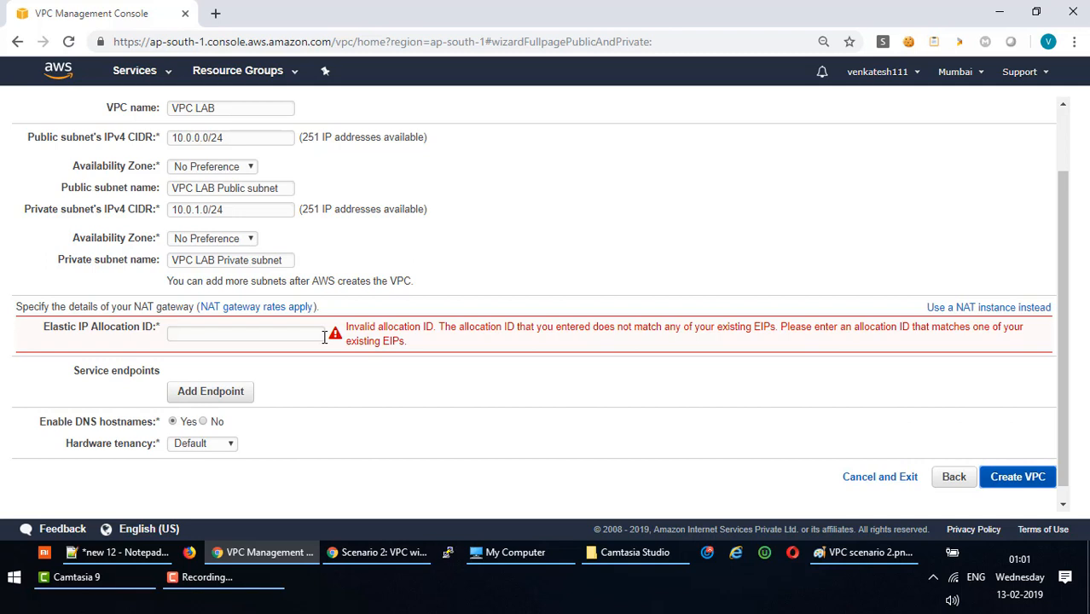
In a new VPC console tab, allocate Elastic IP 13.234.58.105 and return to the Elastic IPs list.
click(159, 75)
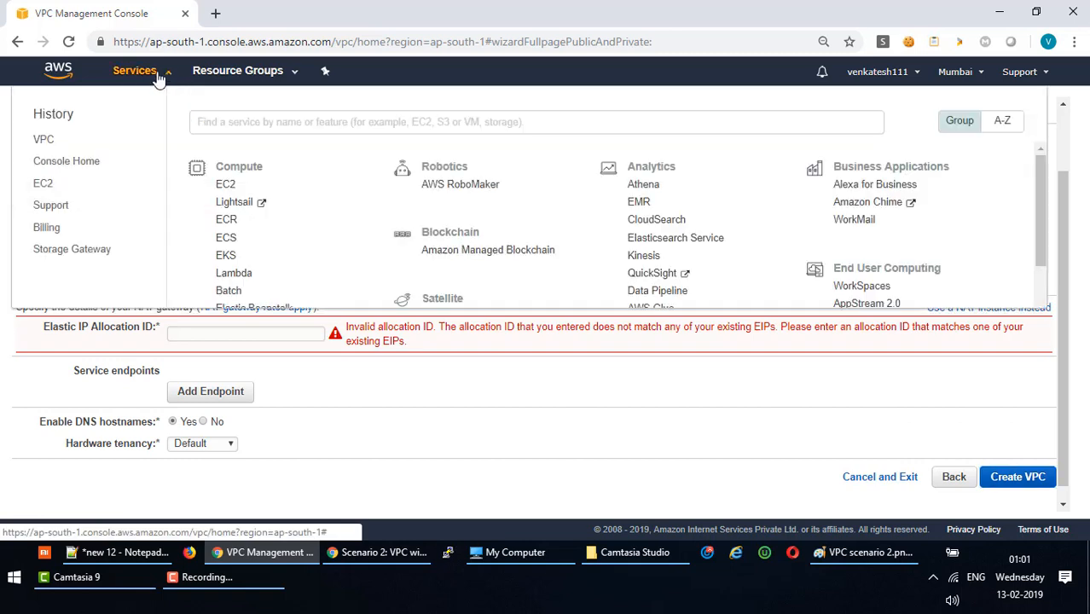
click(43, 140)
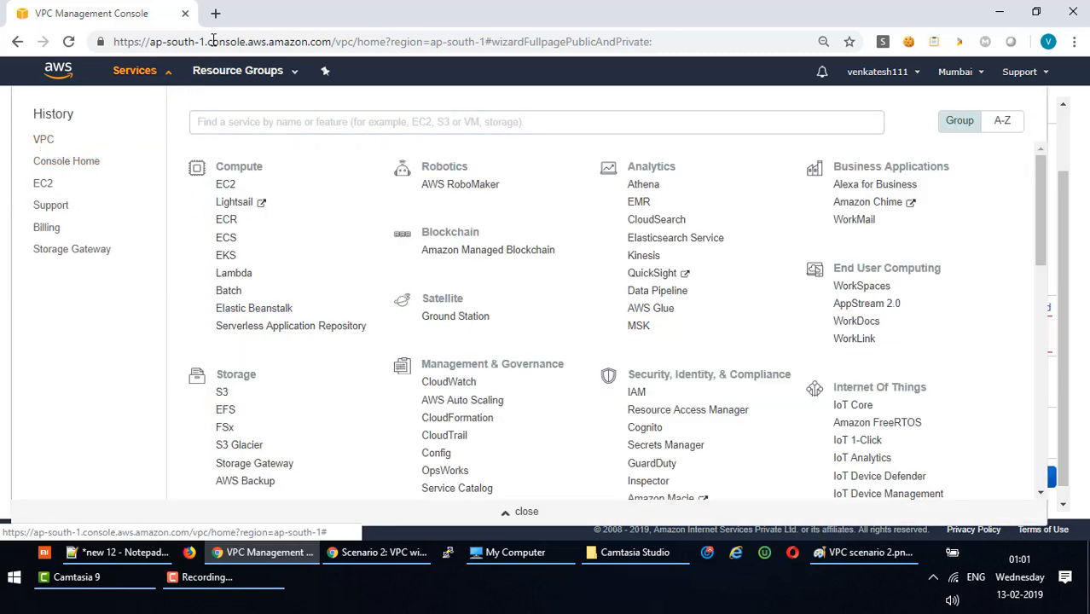
middle_click(43, 140)
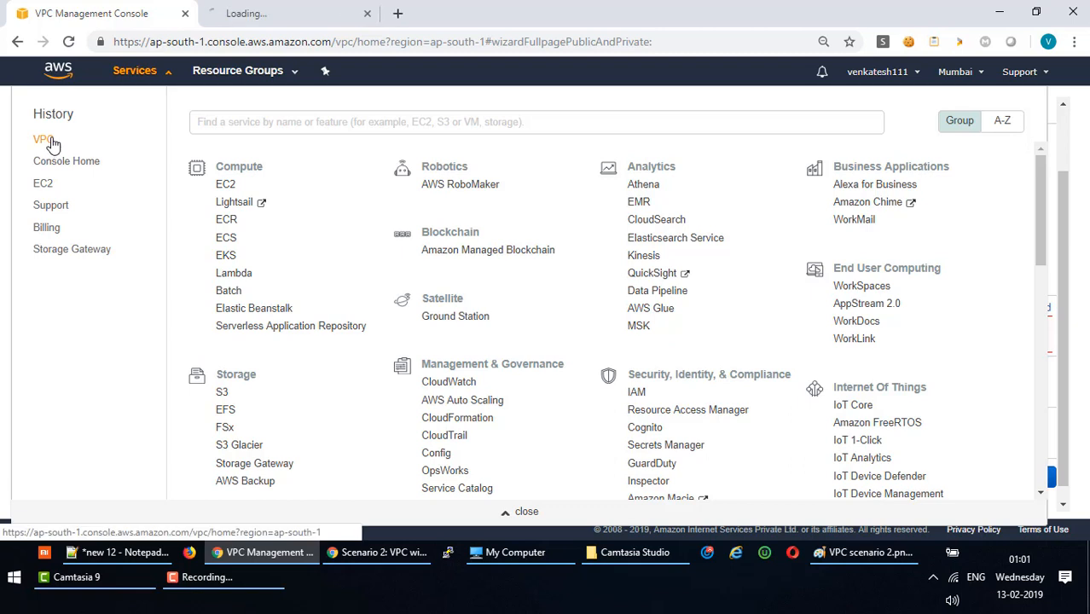
click(305, 15)
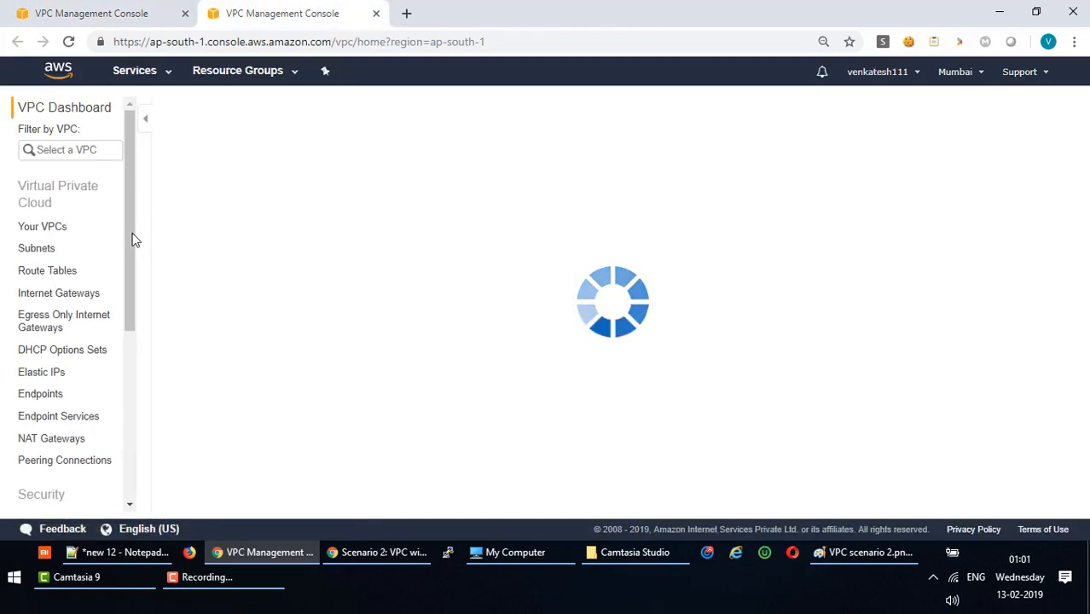
drag(127, 226, 126, 288)
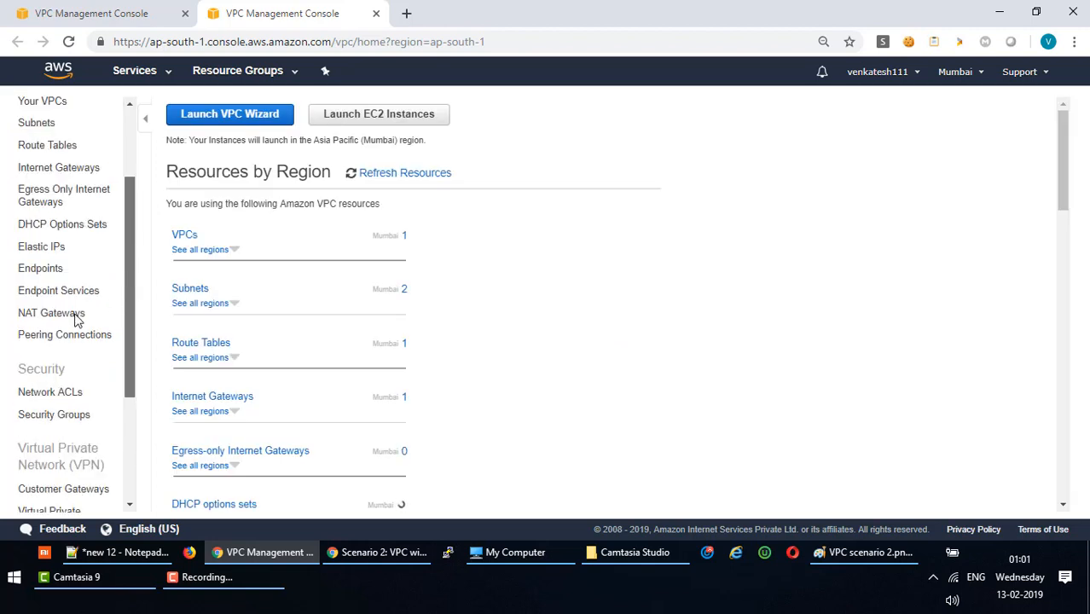
click(43, 249)
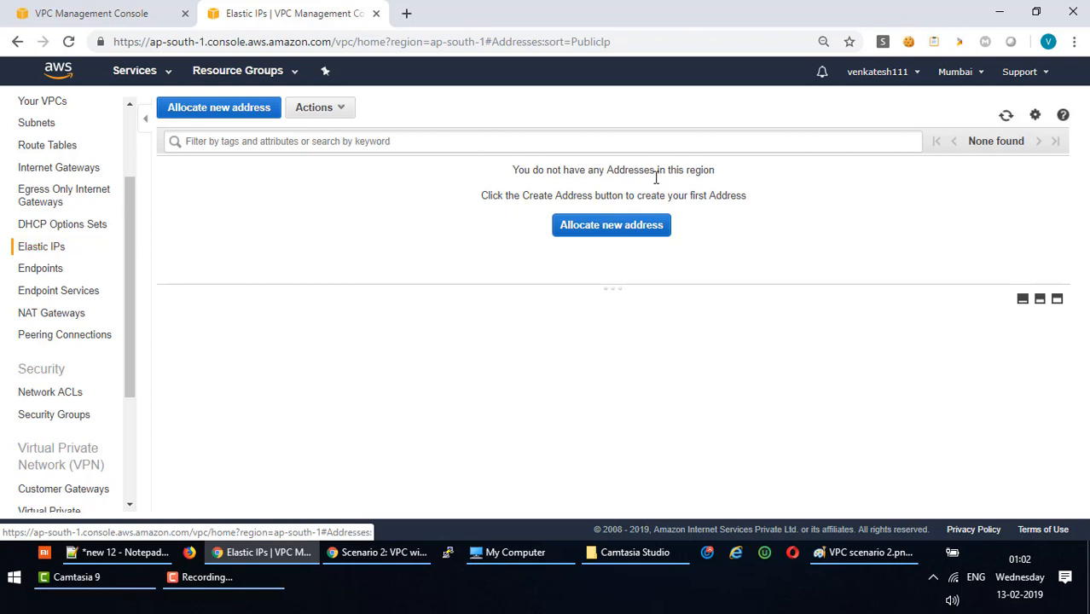
click(612, 235)
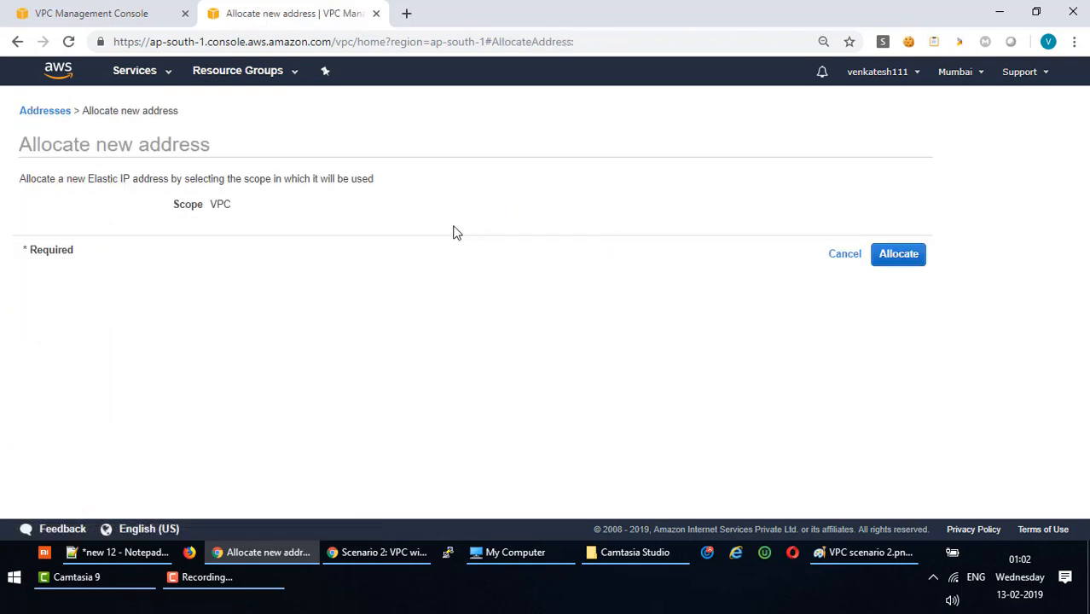
click(898, 255)
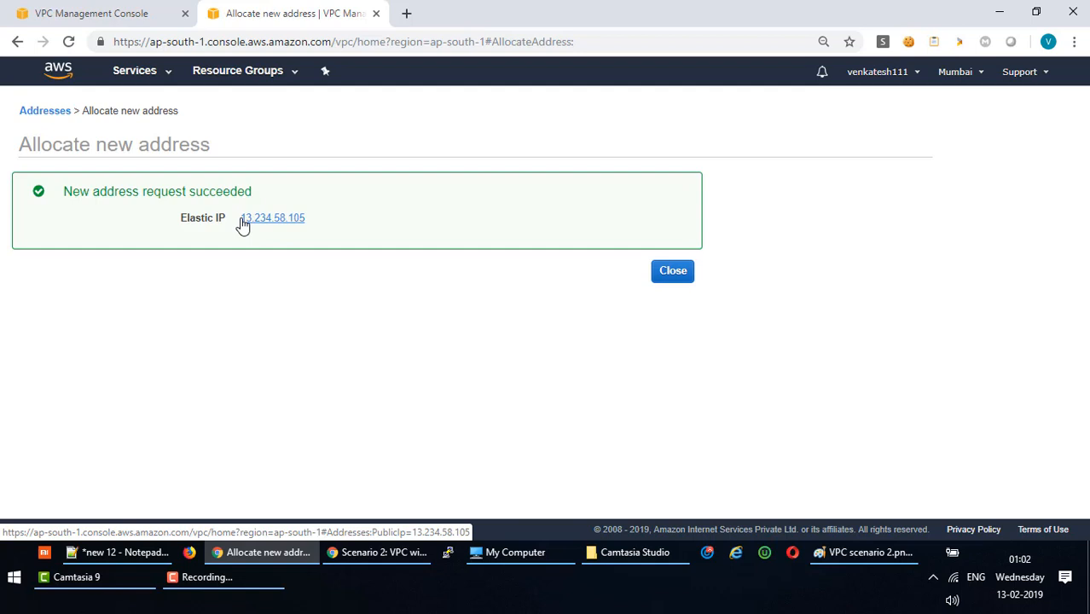
click(682, 272)
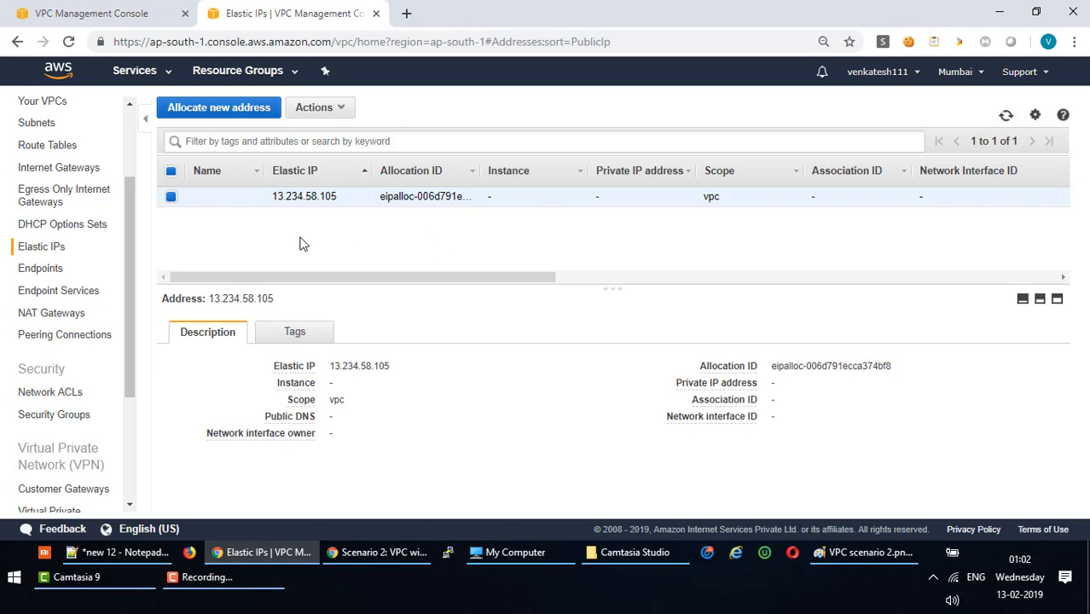
Name the Elastic IP 13.234.58.105 'VPC LAB Elastic IP'.
click(251, 198)
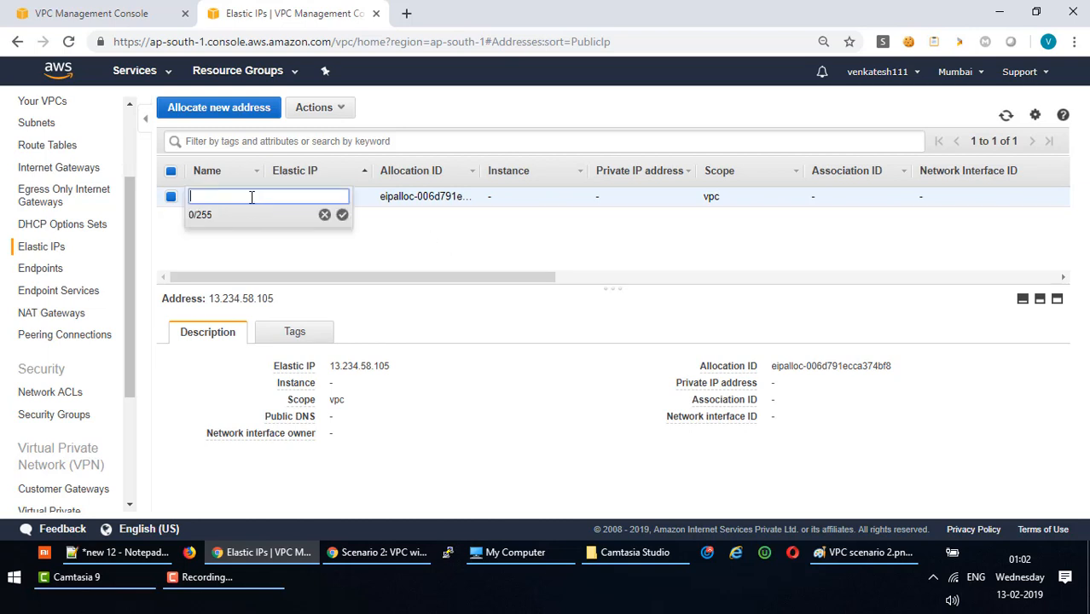
key(ctrl+v)
drag(273, 197, 152, 202)
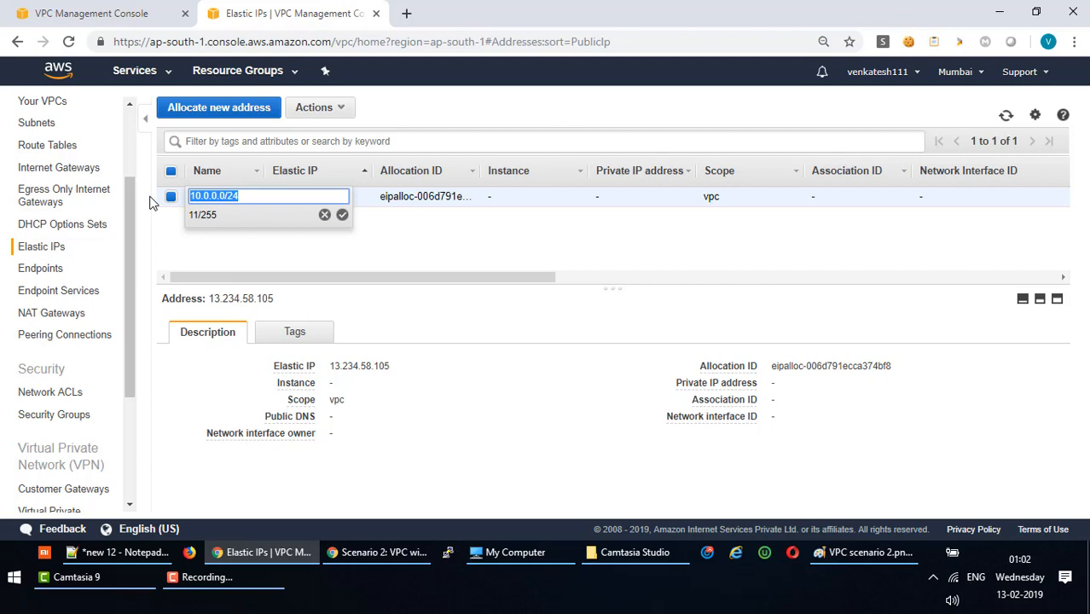
key(BackSpace)
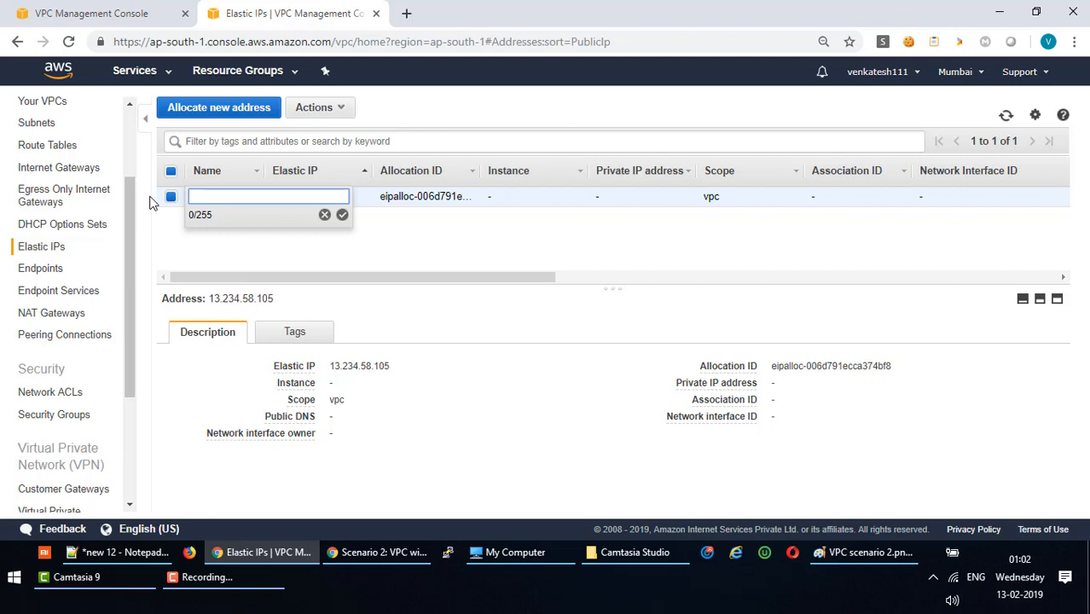
text(VPC LAB Elastic )
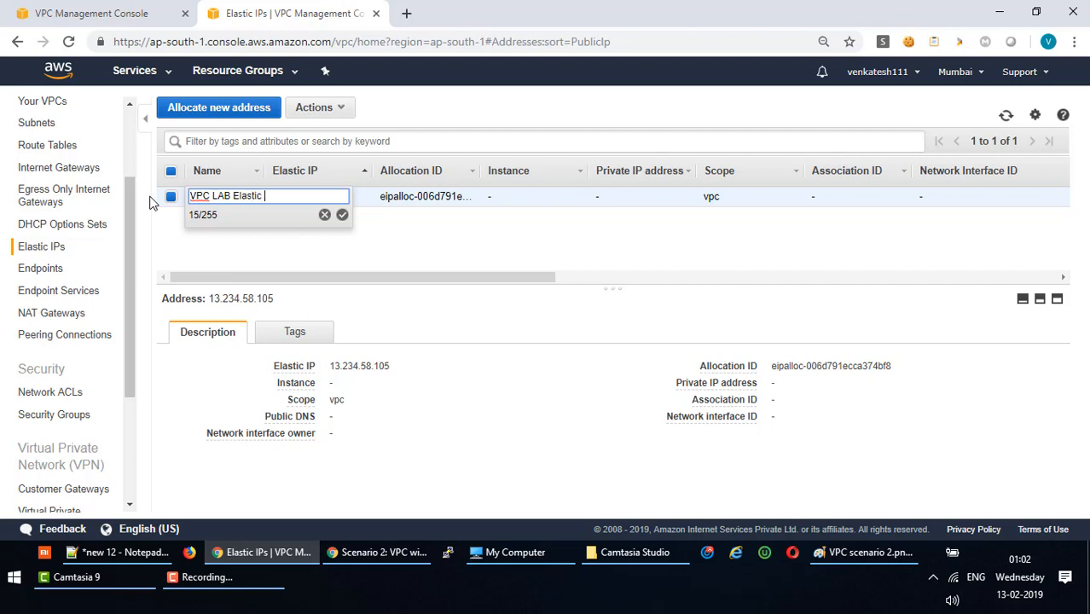
text(IP)
click(342, 215)
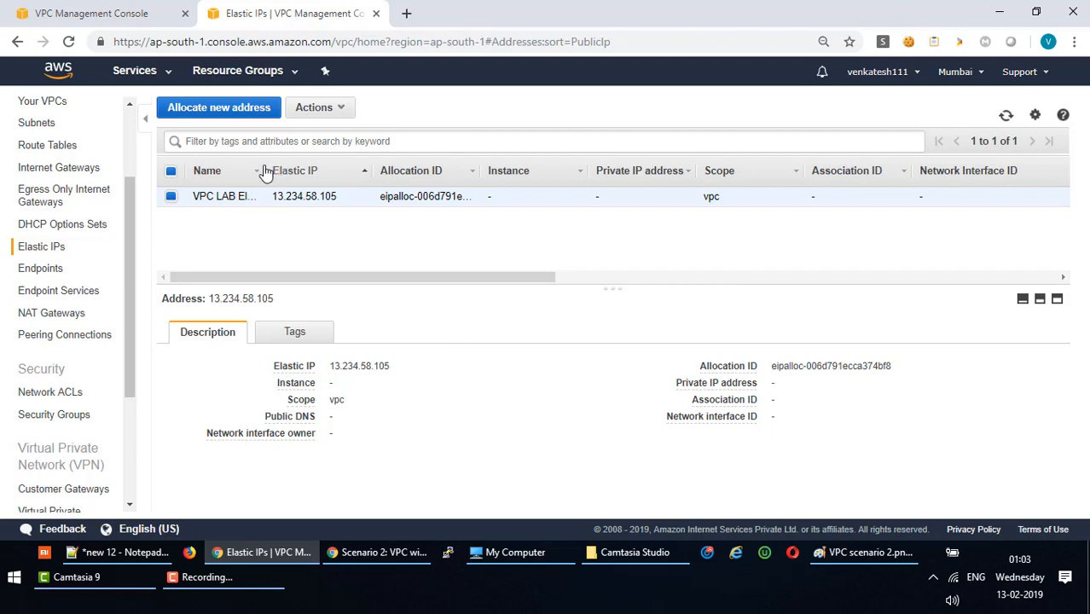
Check the renamed Elastic IP's tags and details, then return to the VPC dashboard in the first tab.
drag(261, 166, 315, 166)
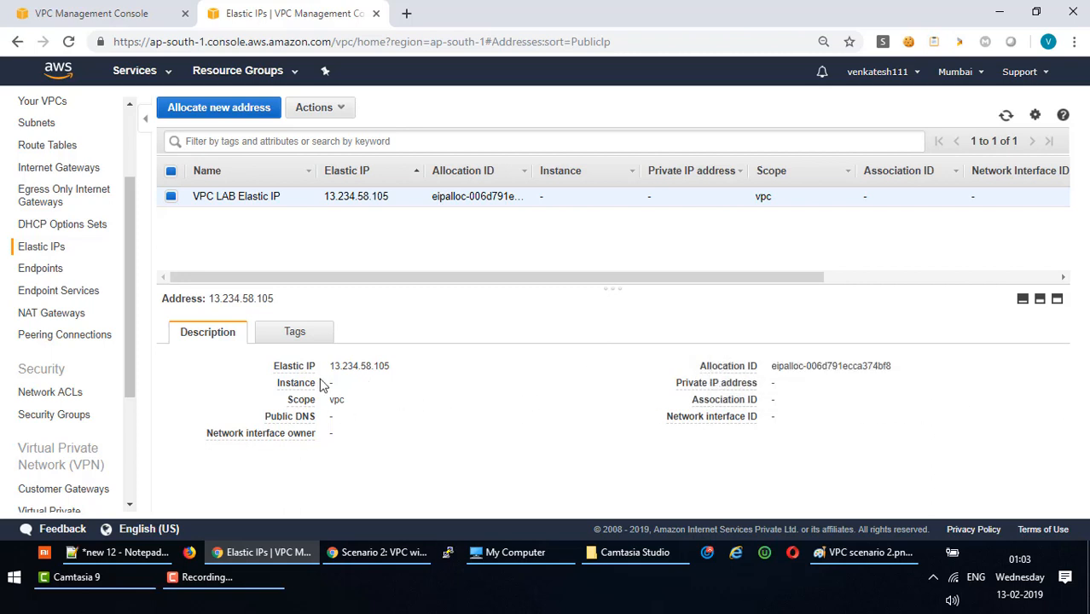
click(315, 340)
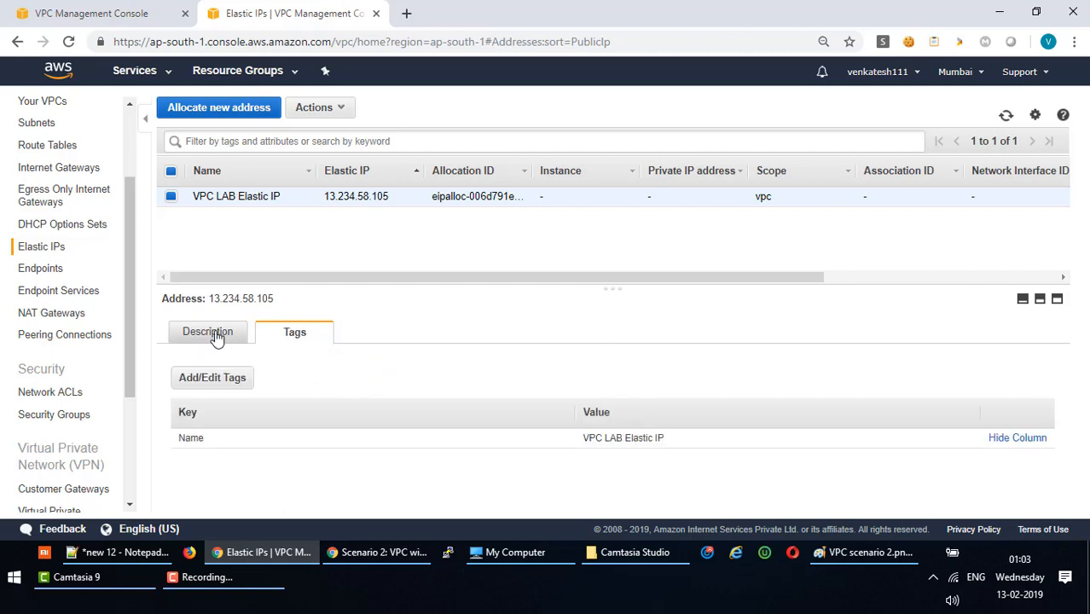
click(214, 336)
drag(331, 365, 391, 366)
click(385, 404)
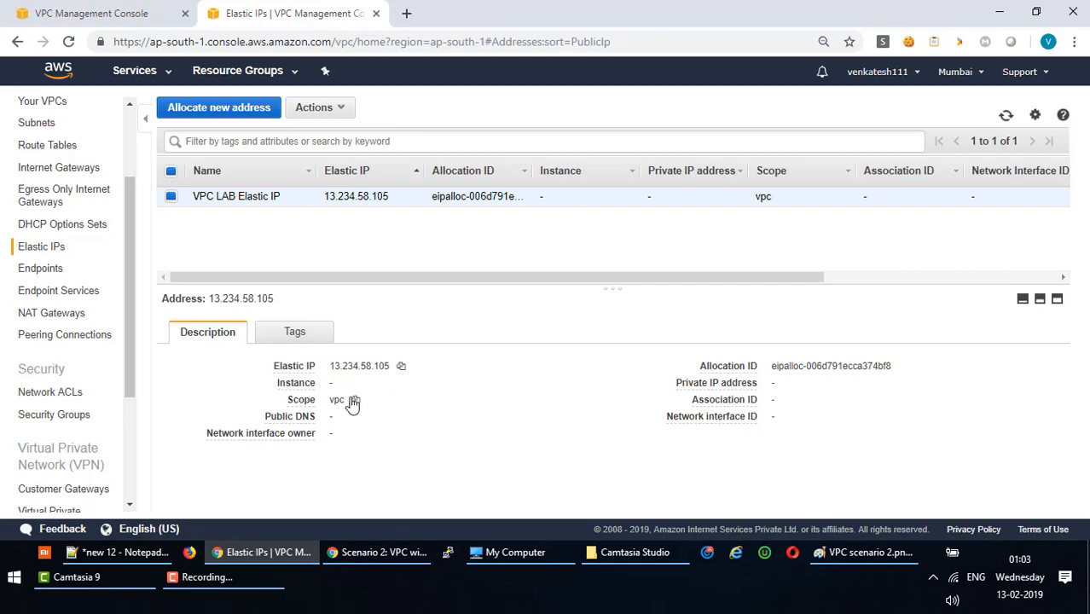
click(73, 13)
click(47, 140)
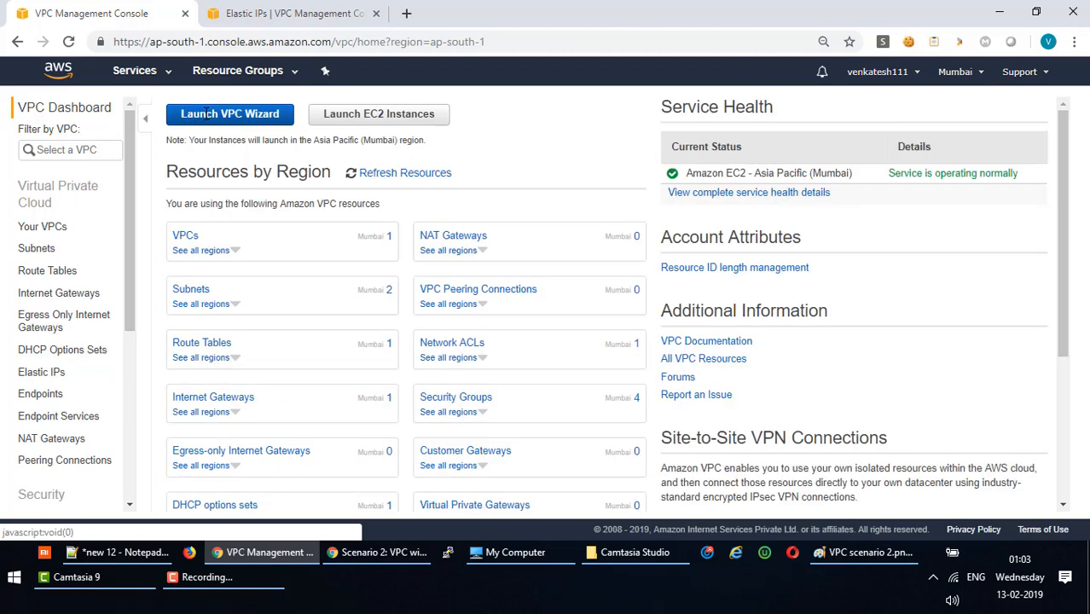
Restart the VPC wizard with the 'VPC with Public and Private Subnets' configuration.
click(207, 118)
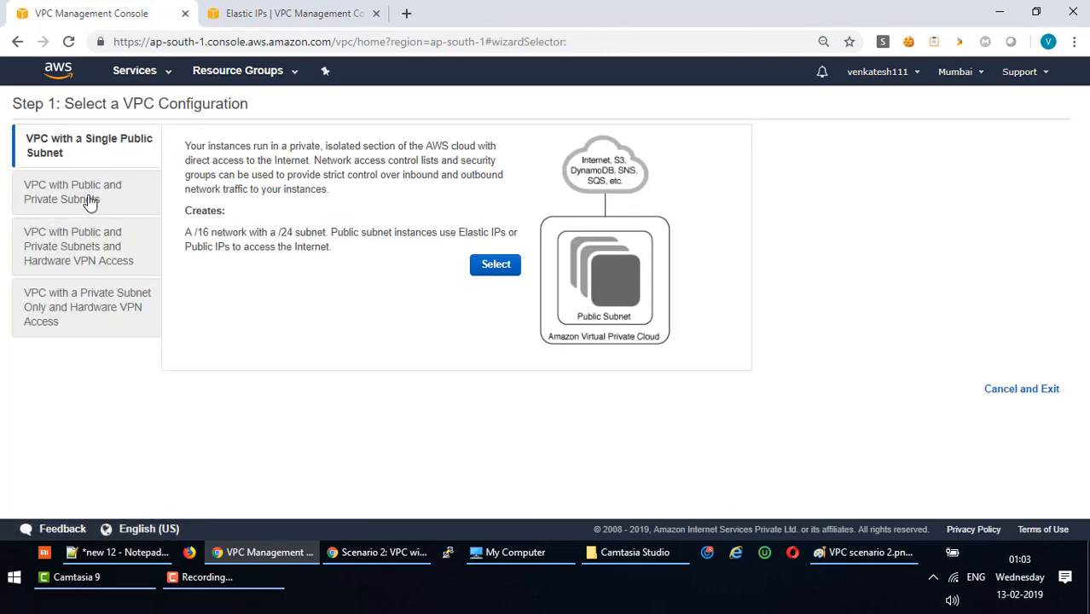
click(87, 198)
click(498, 295)
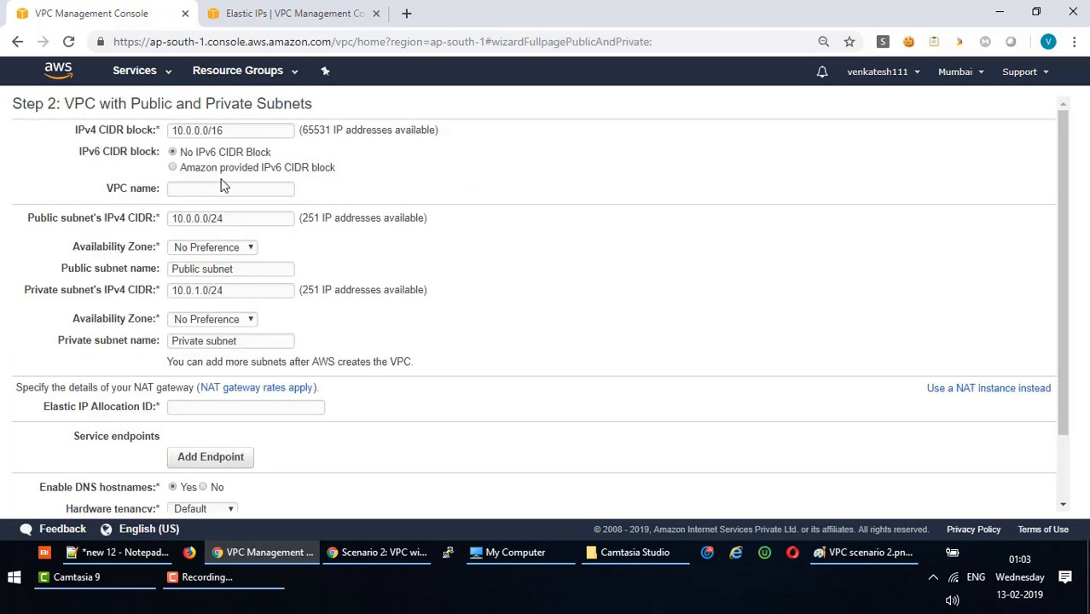
Name the VPC 'VPC LAB' and prefix both the public and private subnet names with 'VPC LAB'.
click(222, 190)
text(VPC LAB)
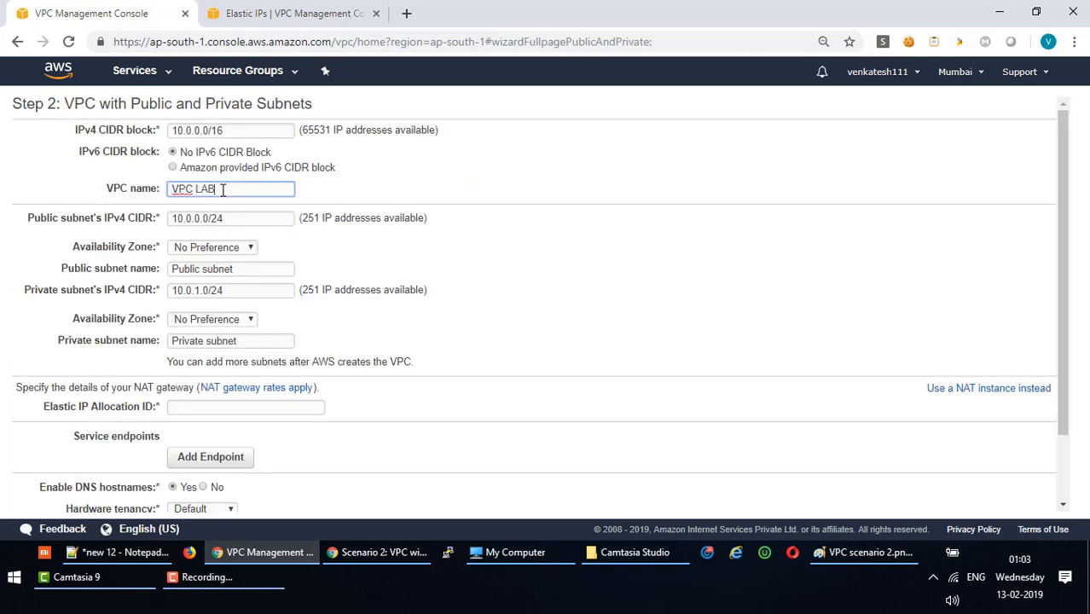
key(ctrl+a)
key(ctrl+c)
click(173, 268)
key(ctrl+v)
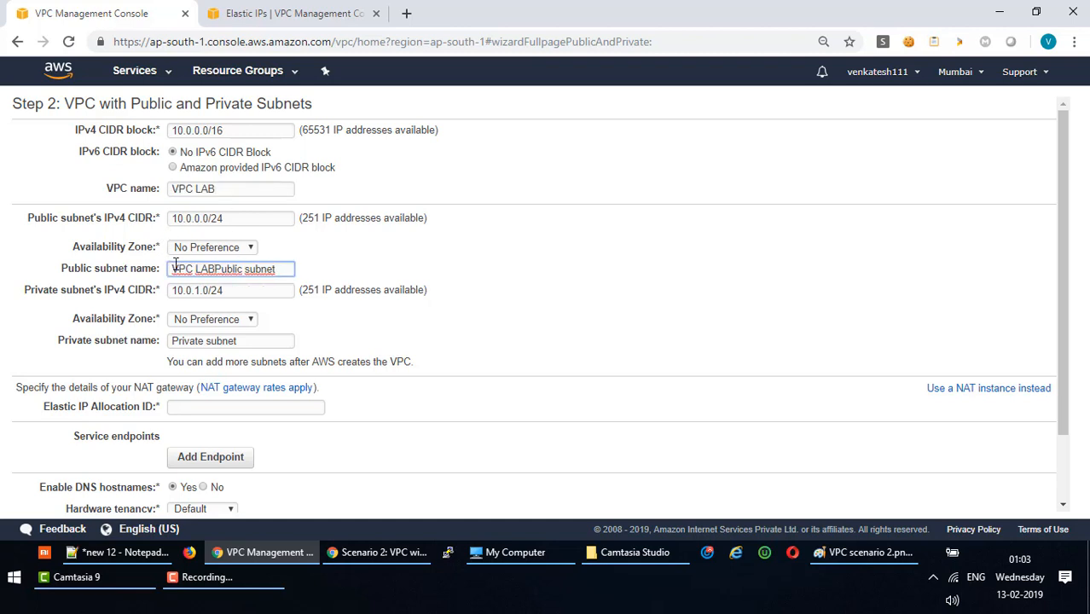
click(171, 342)
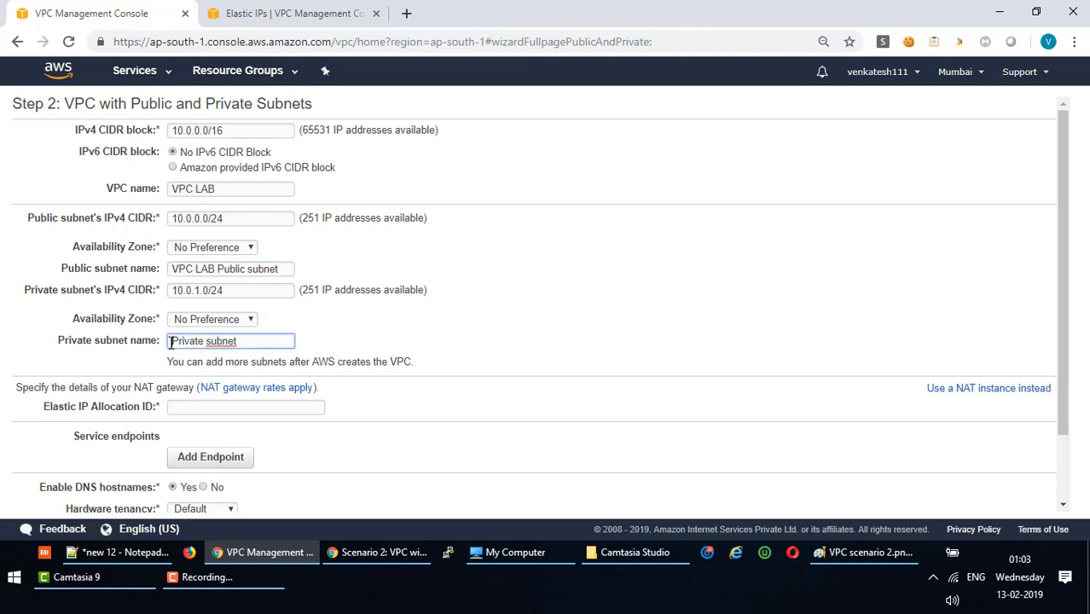
key(ctrl+v)
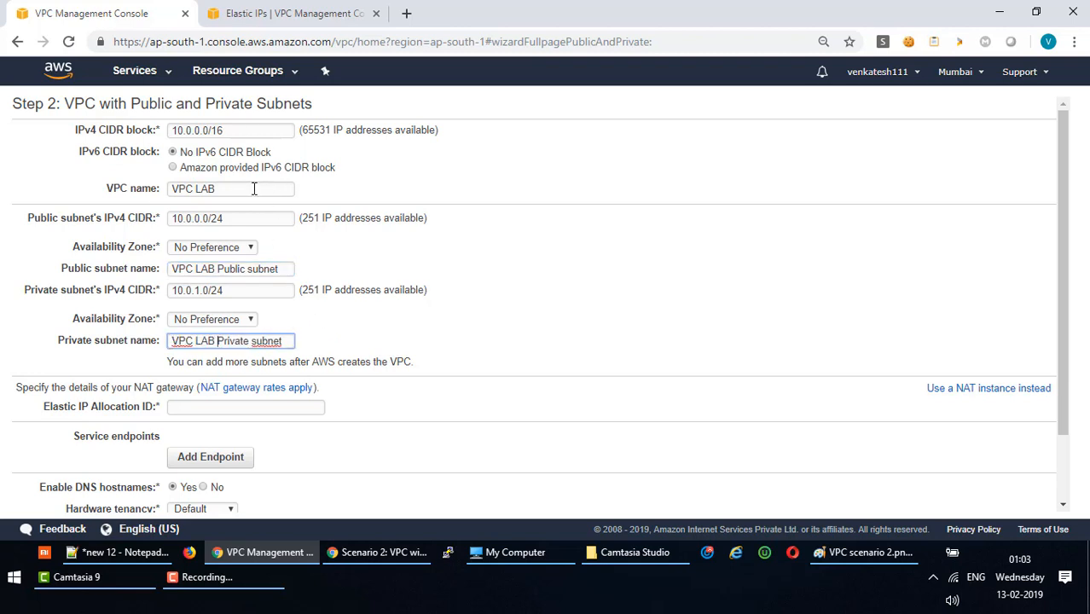
Assign the existing Elastic IP 13.234.58.105's allocation ID to the NAT gateway.
click(252, 406)
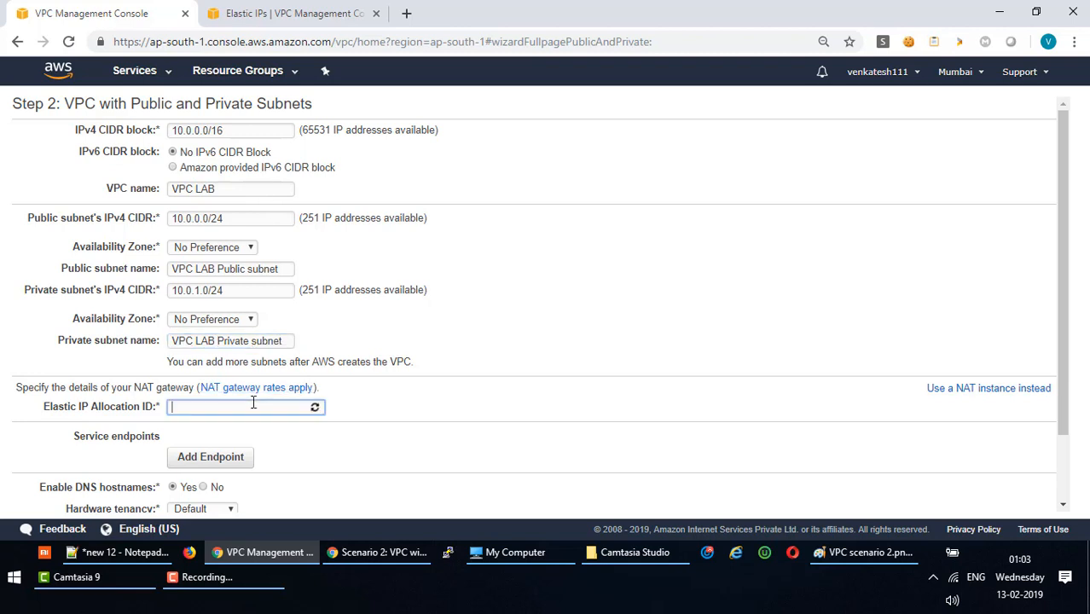
click(247, 458)
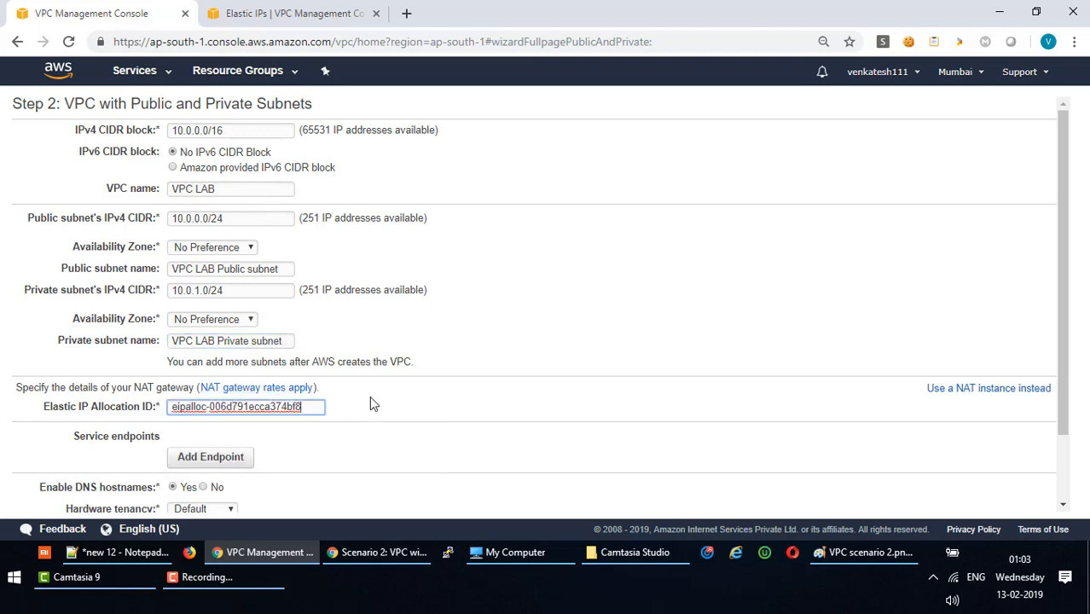
click(313, 407)
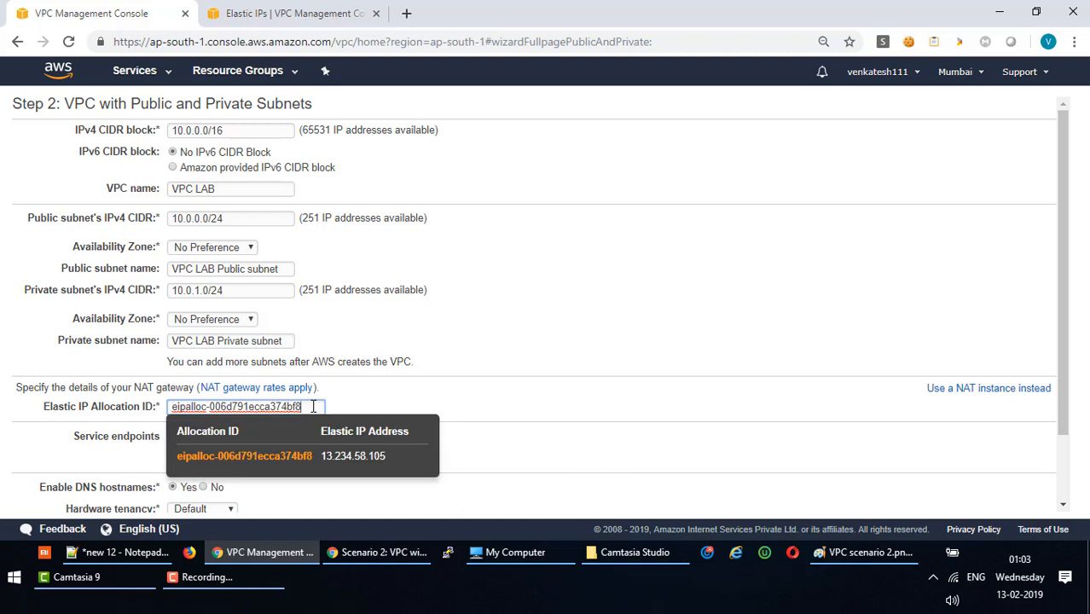
click(329, 466)
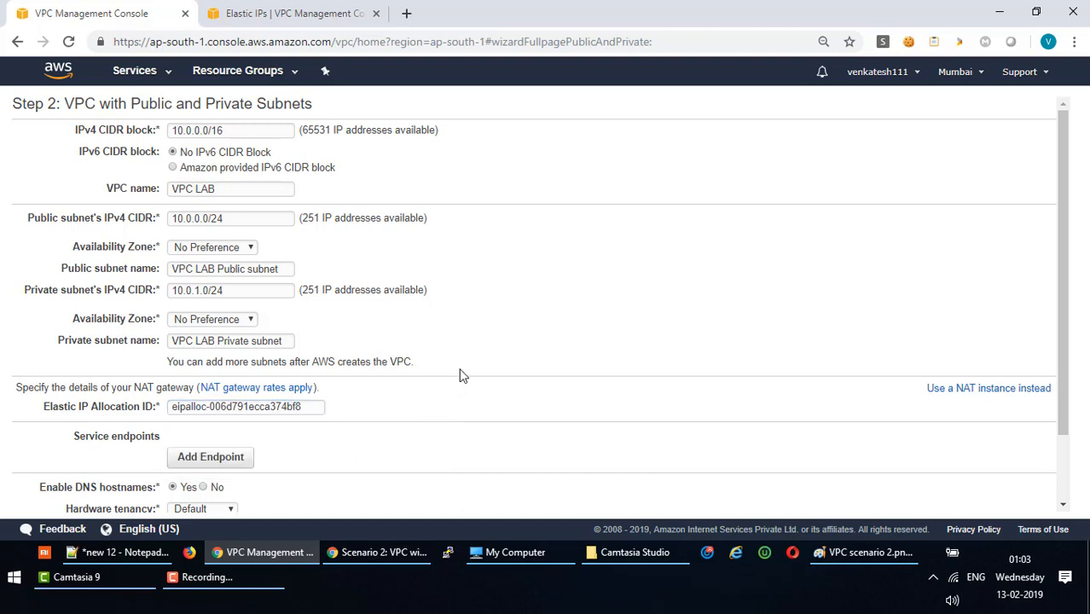
scroll(468, 363, down, 2)
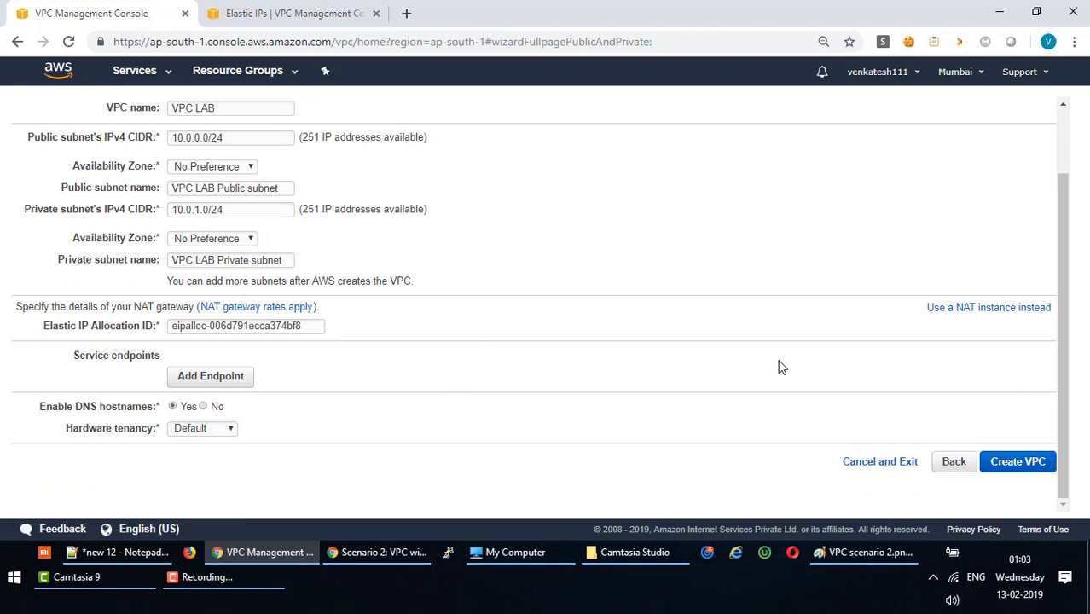
Launch creation of the VPC LAB network, then go to the VPC dashboard in the Elastic IPs tab.
click(1018, 461)
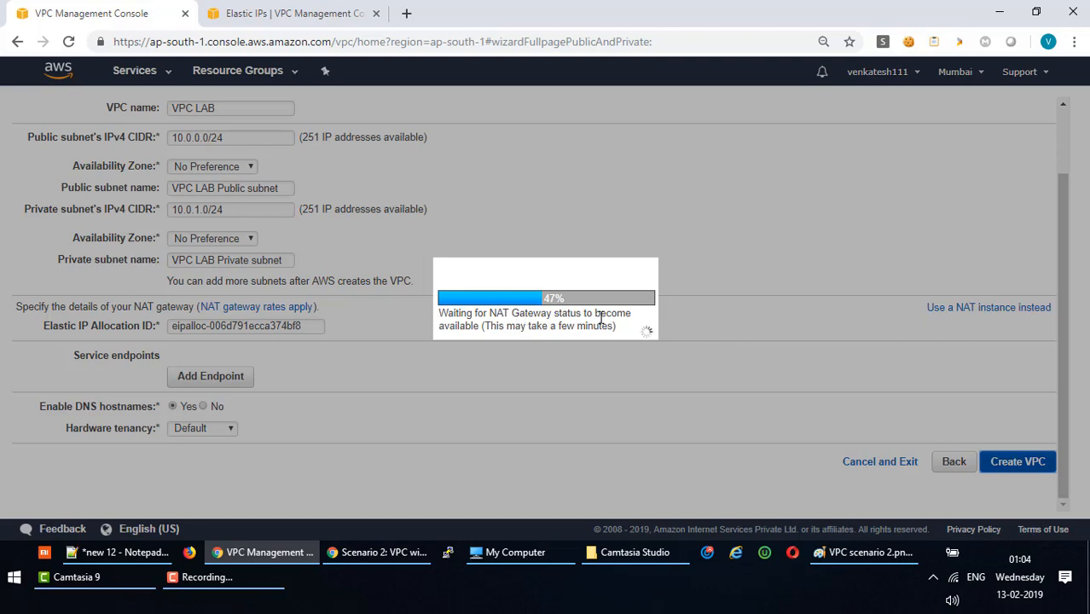
click(305, 21)
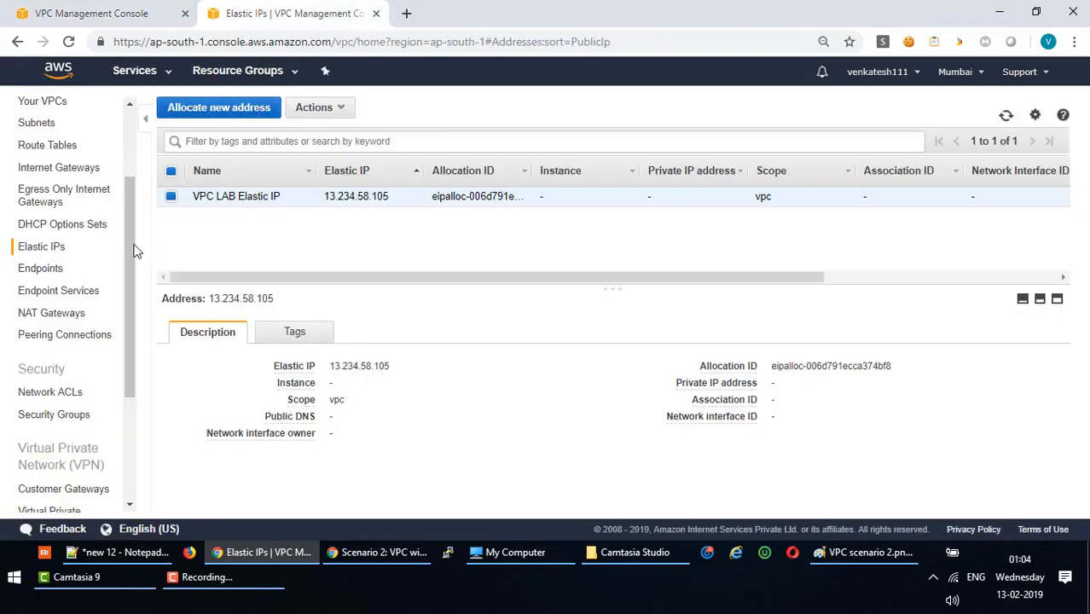
drag(126, 223, 98, 115)
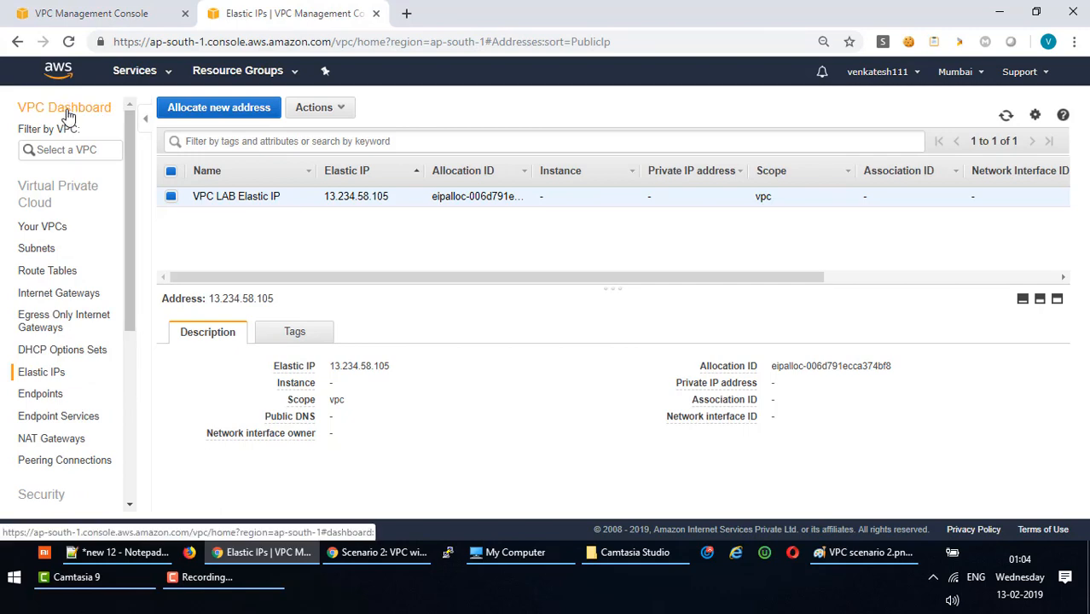
click(68, 116)
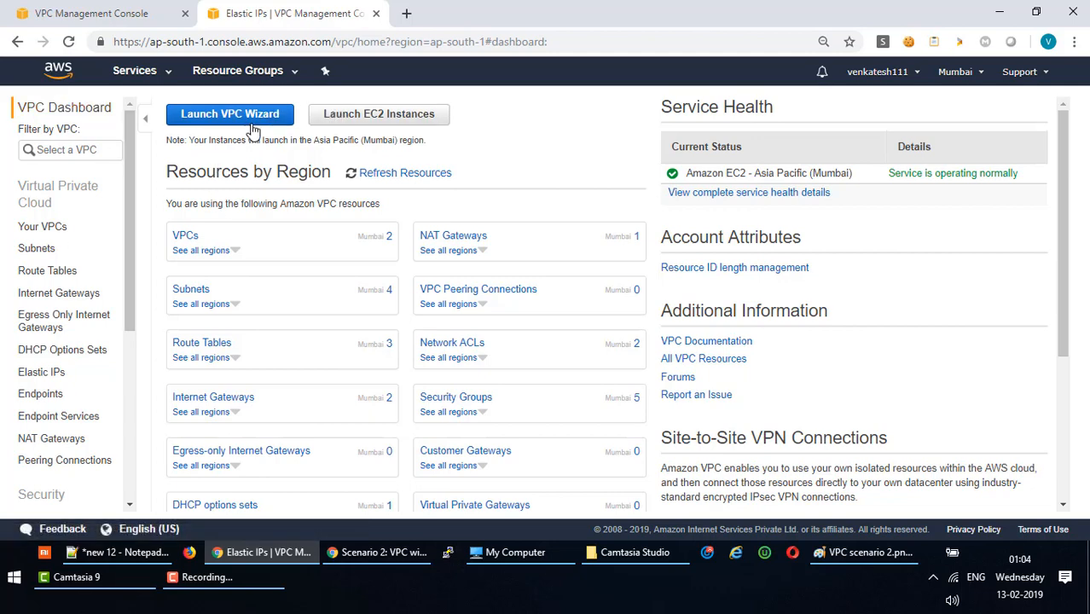
click(185, 236)
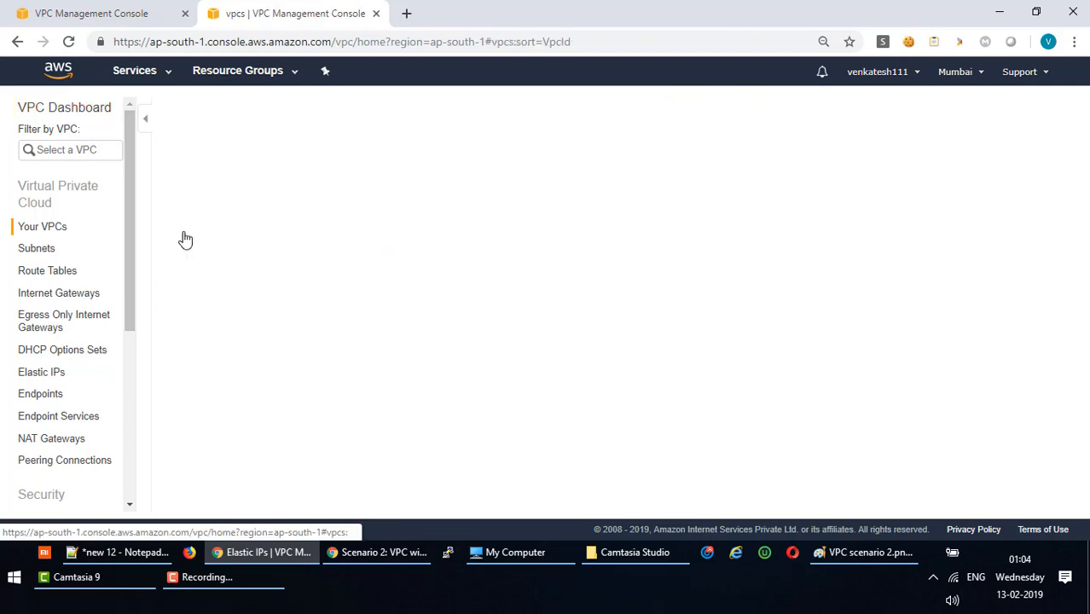
click(214, 111)
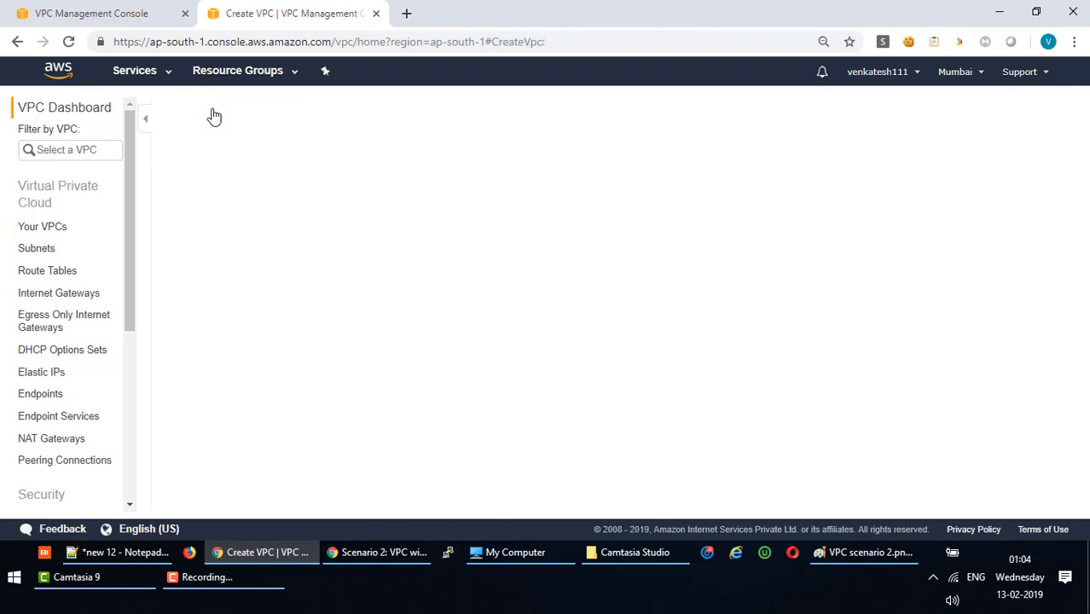
click(249, 220)
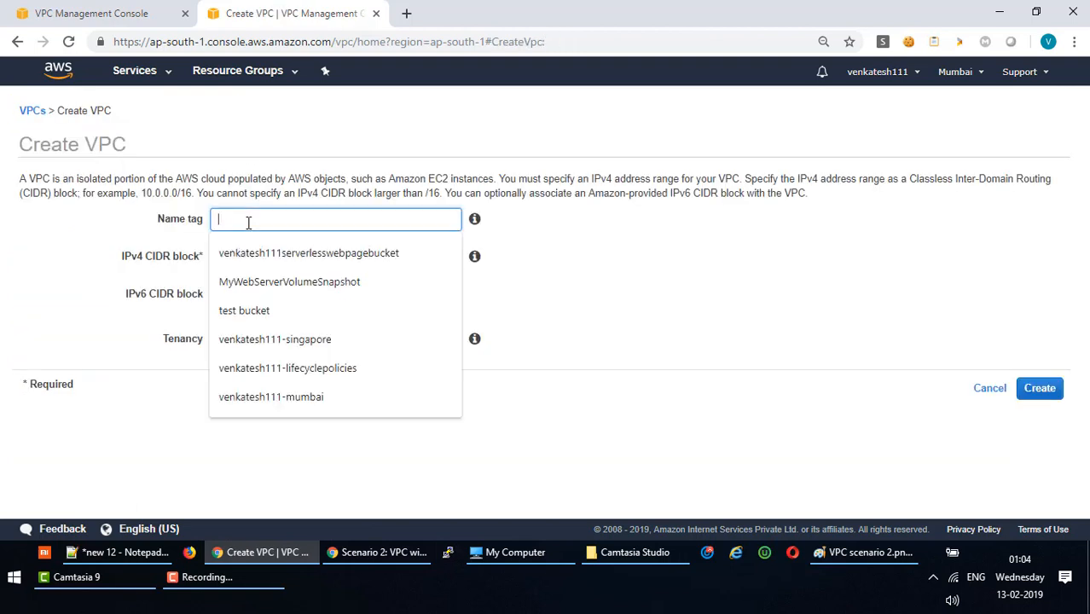
click(573, 232)
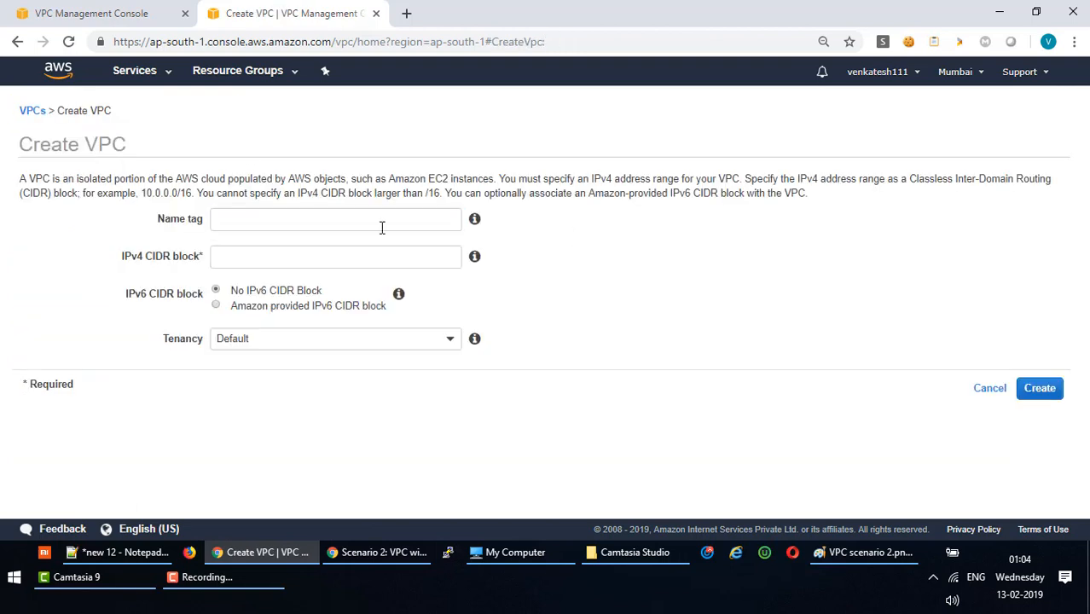
click(246, 223)
text(testvpc)
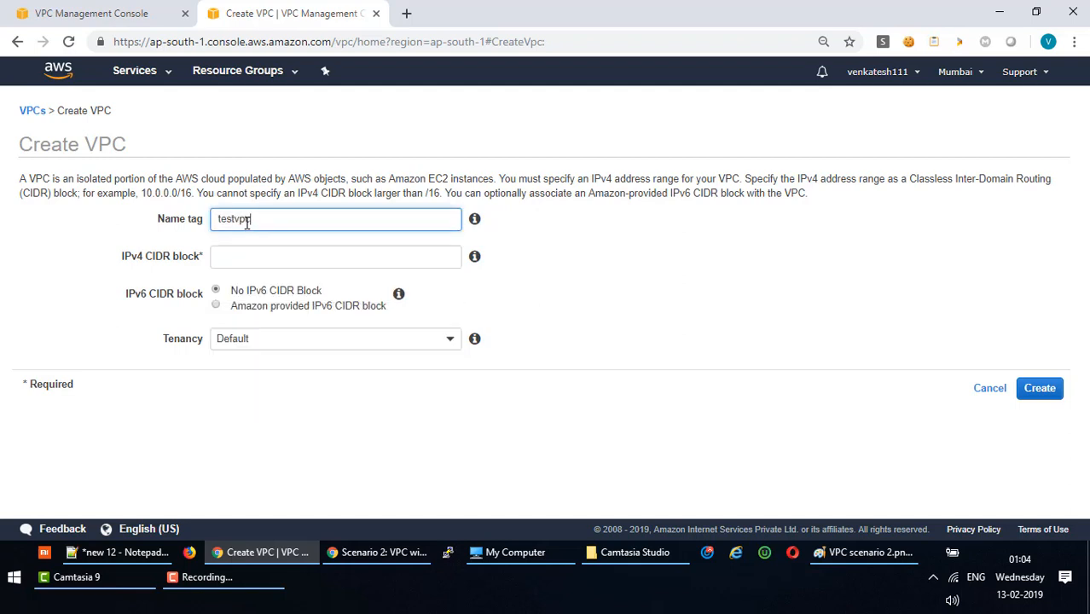
click(247, 257)
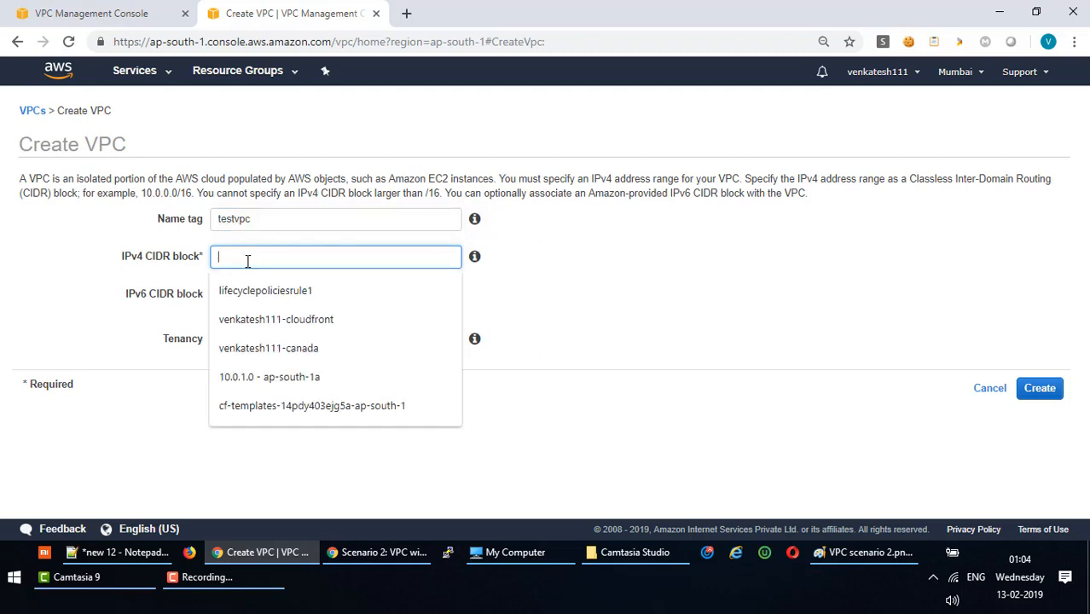
click(724, 297)
click(332, 258)
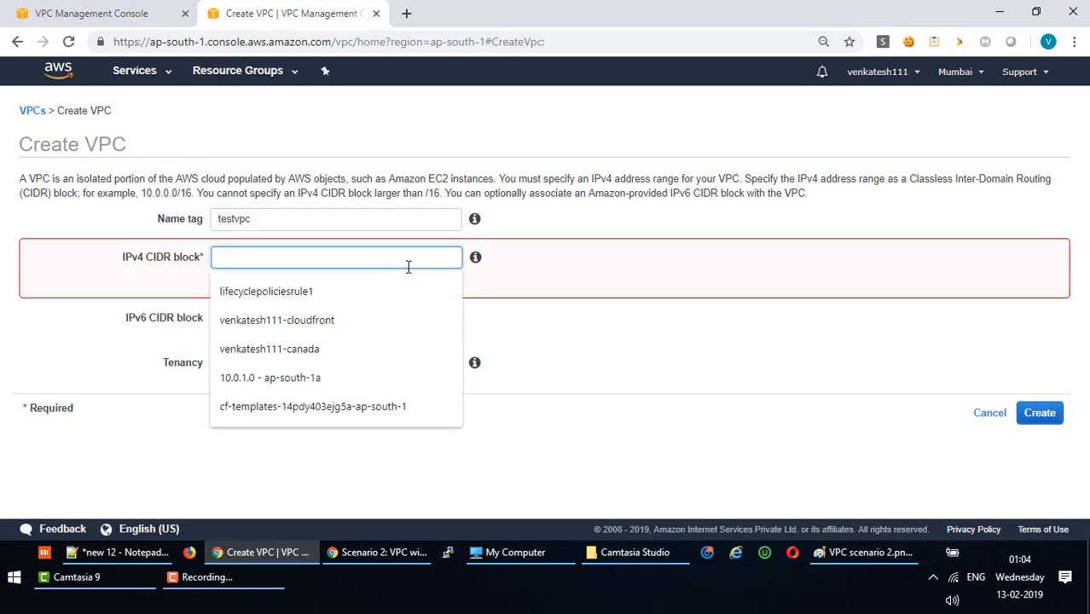
text(10/)
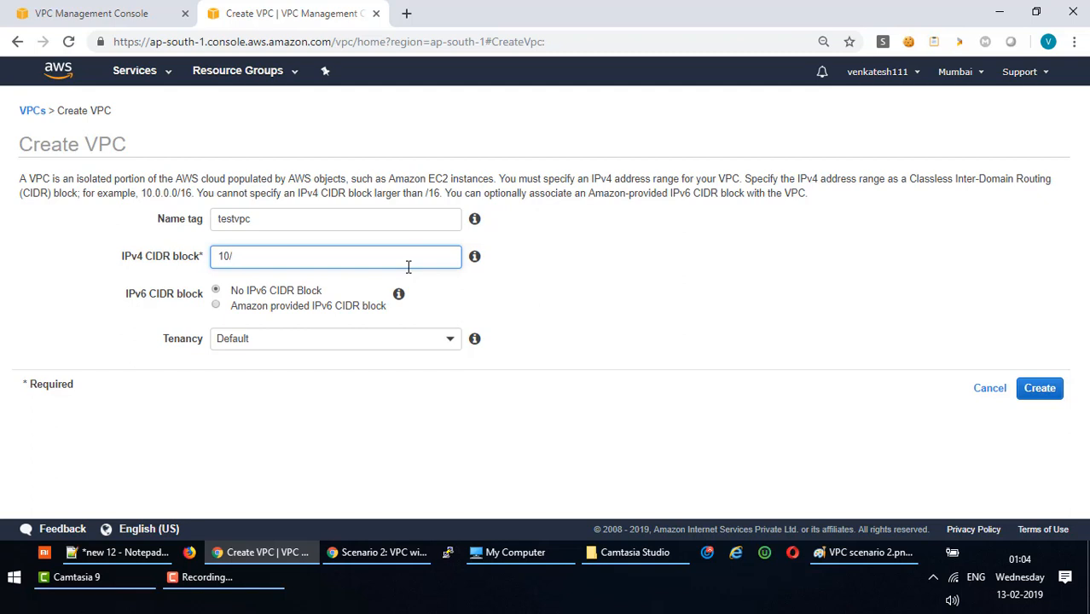
key(BackSpace)
text(.0.0.0/16)
click(340, 404)
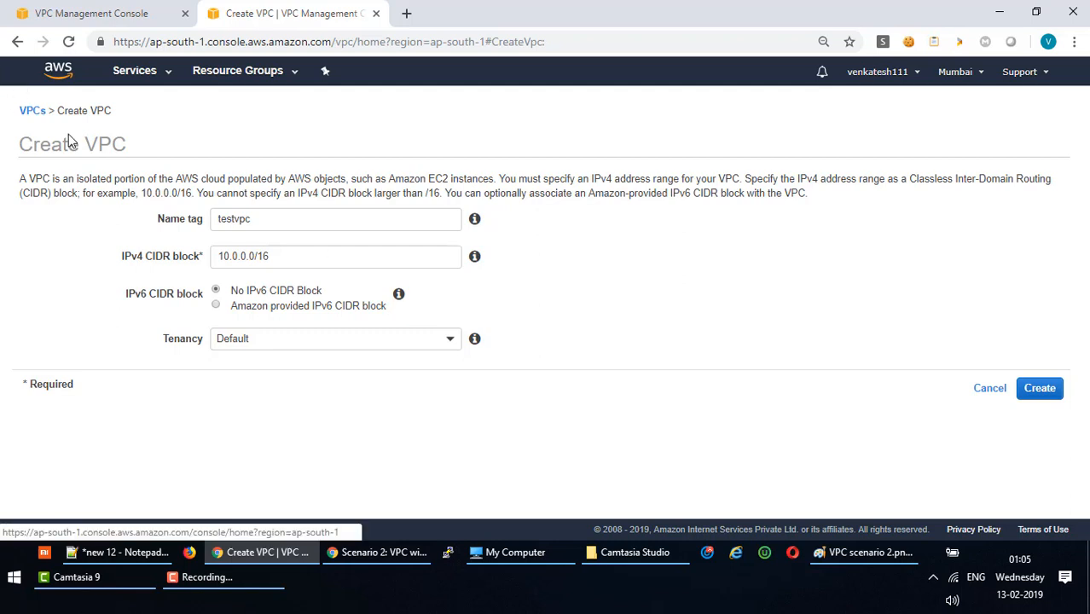
Abandon the test VPC form and follow the wizard until it reports VPC Successfully Created.
click(995, 394)
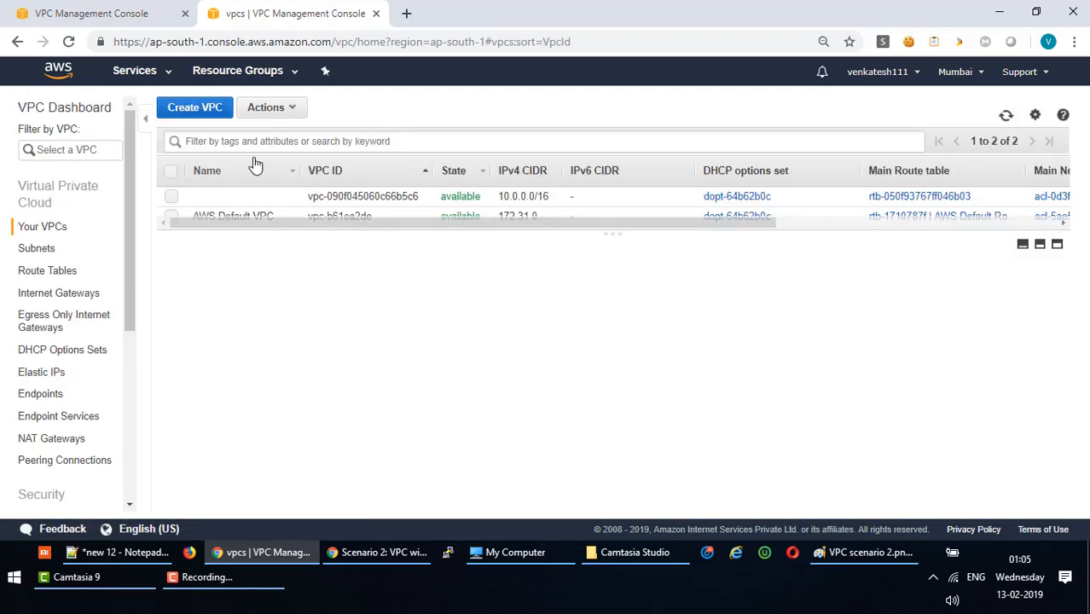
click(125, 22)
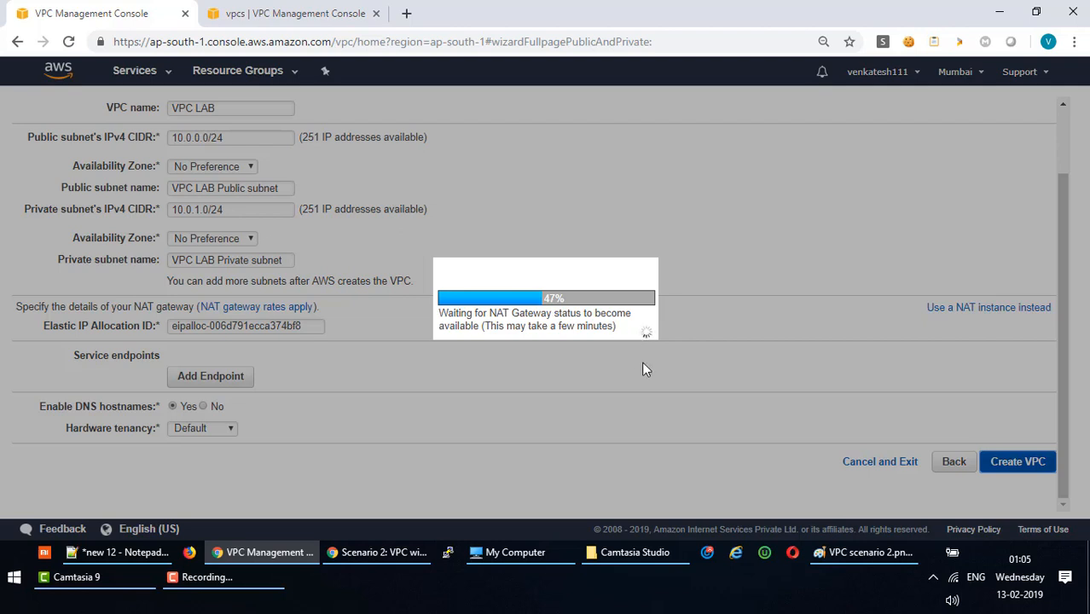
click(296, 14)
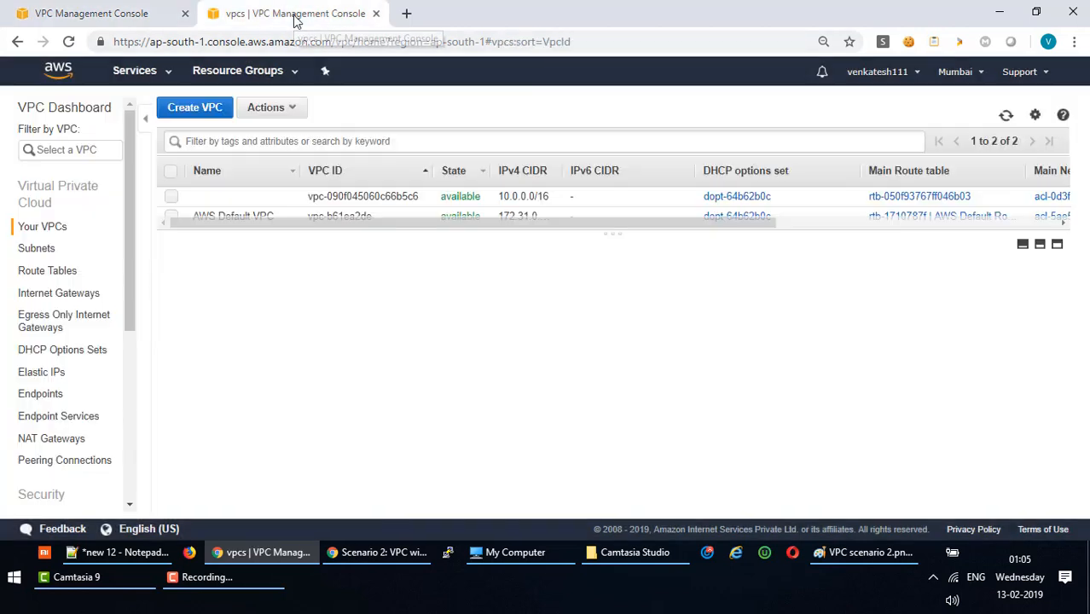
click(63, 113)
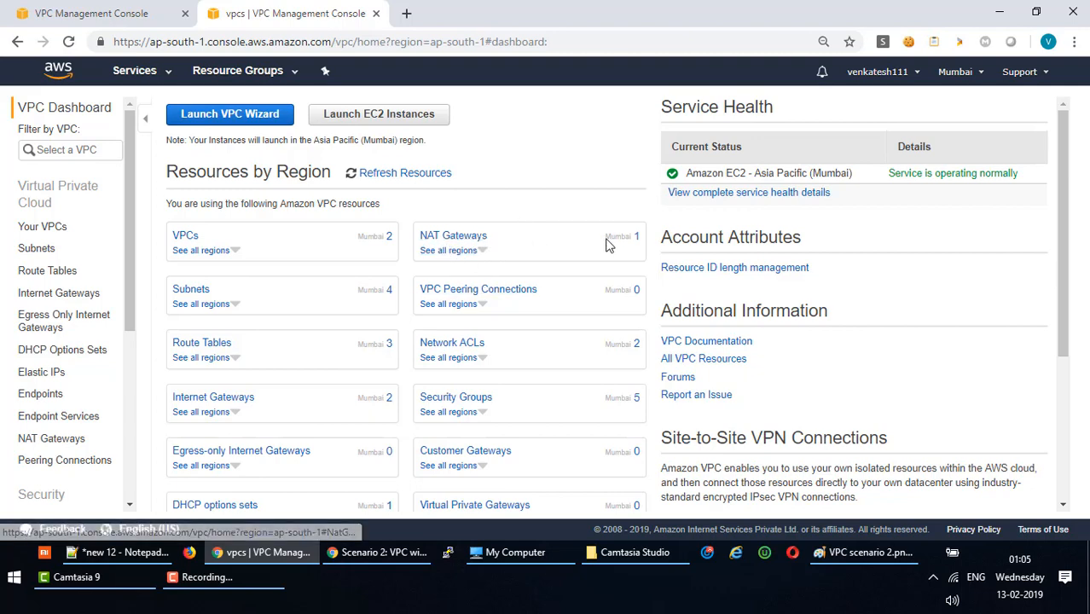
click(115, 13)
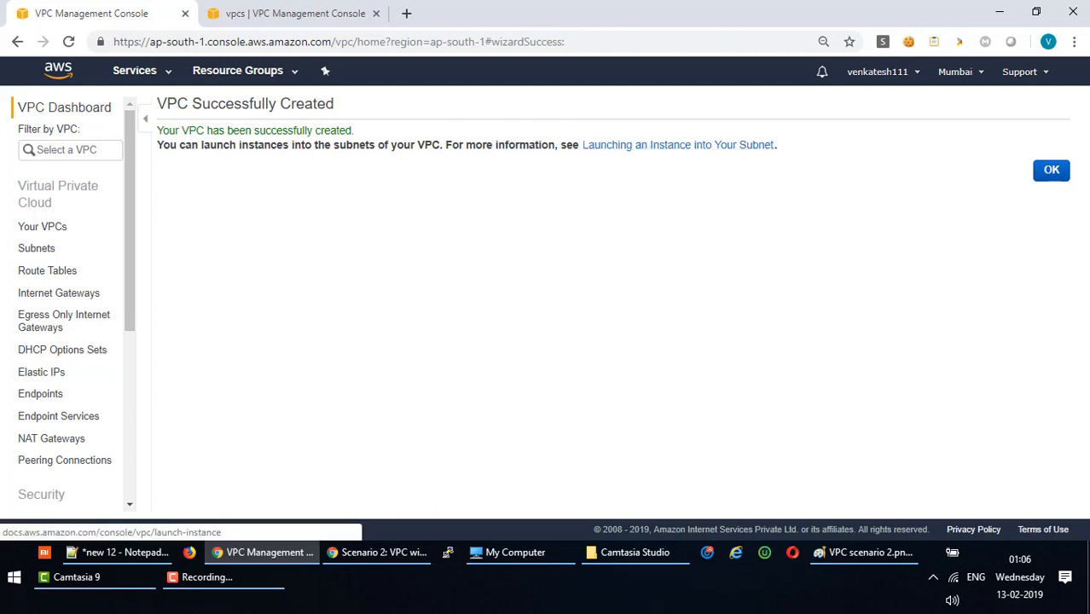
click(1049, 172)
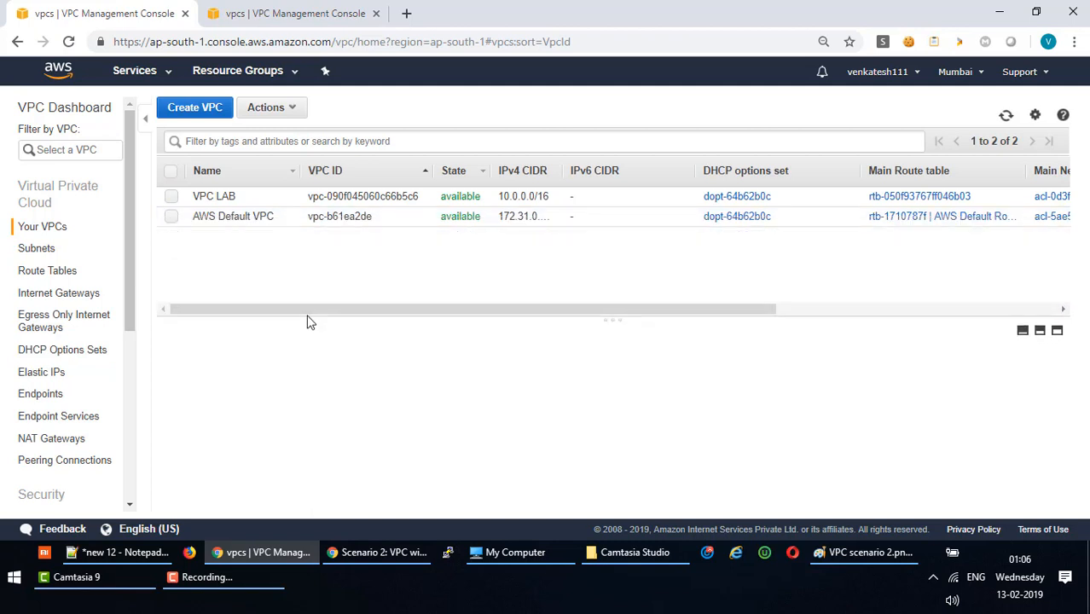
click(176, 199)
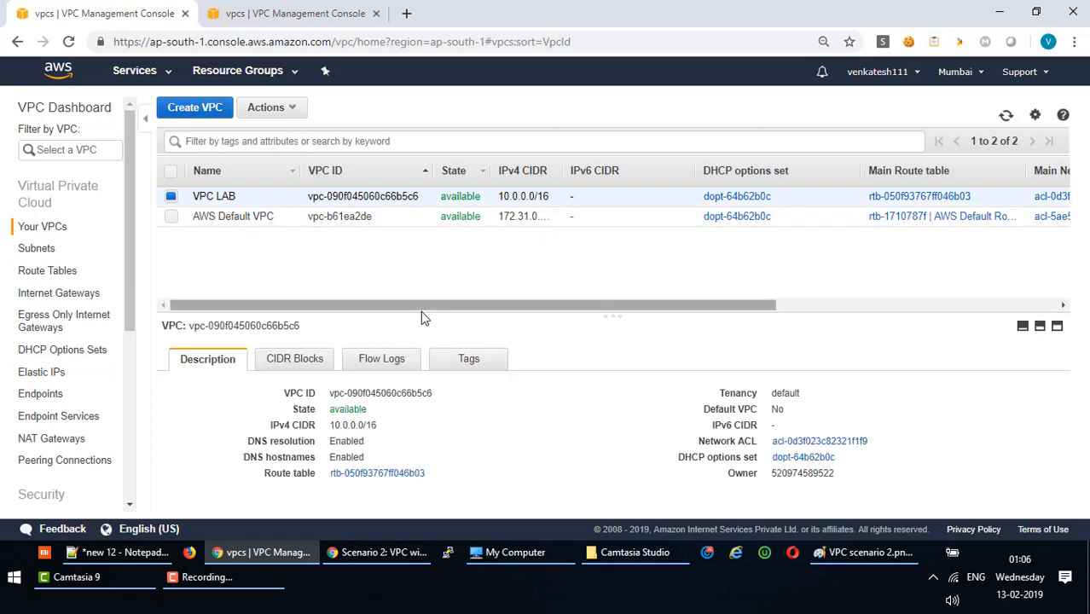
drag(425, 314, 411, 254)
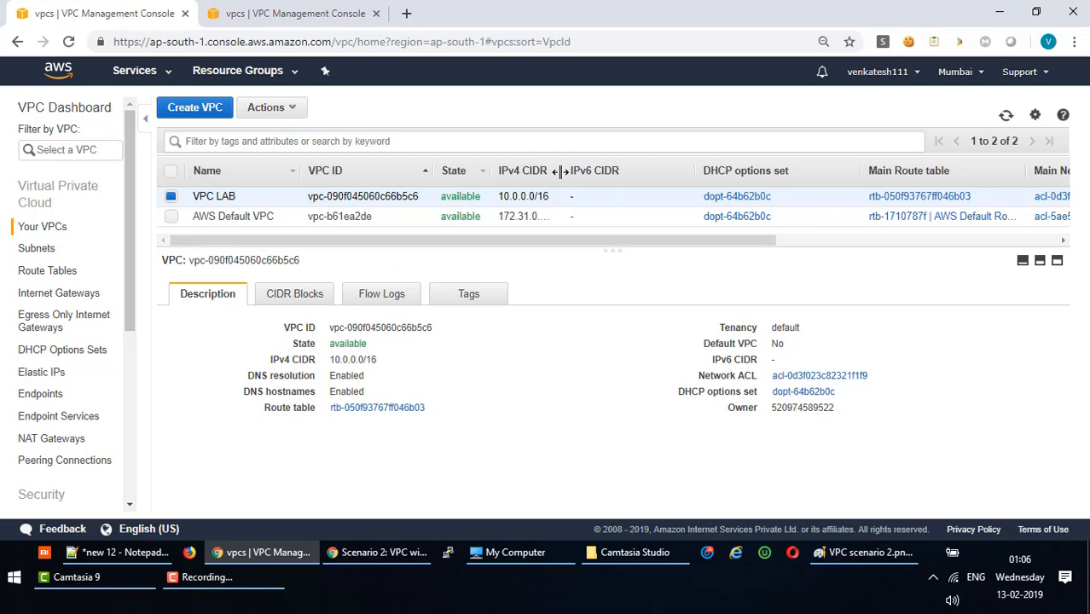
drag(559, 170, 580, 170)
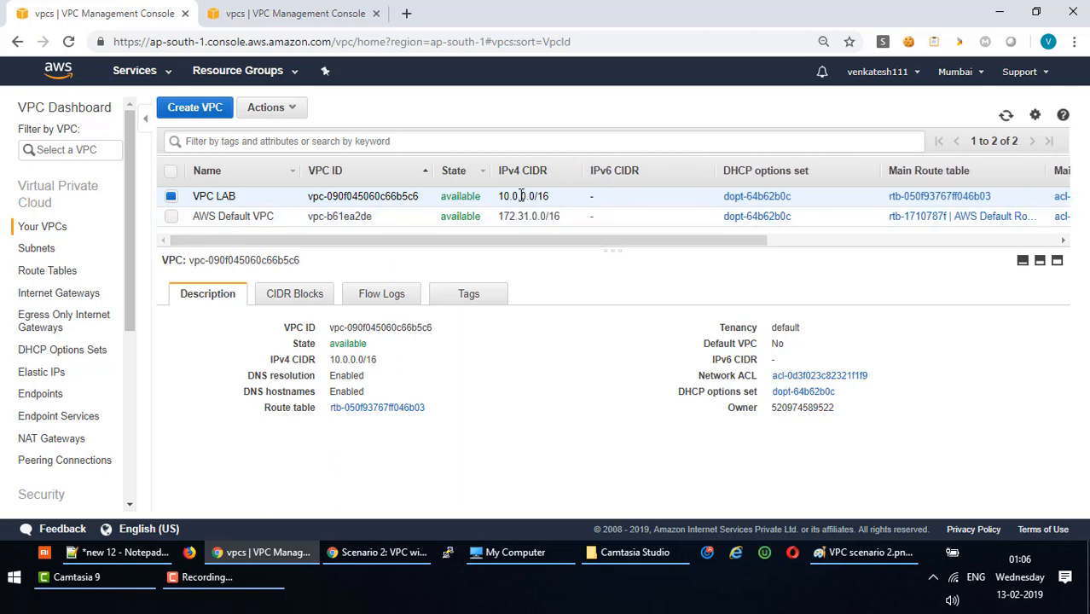
drag(759, 242, 921, 244)
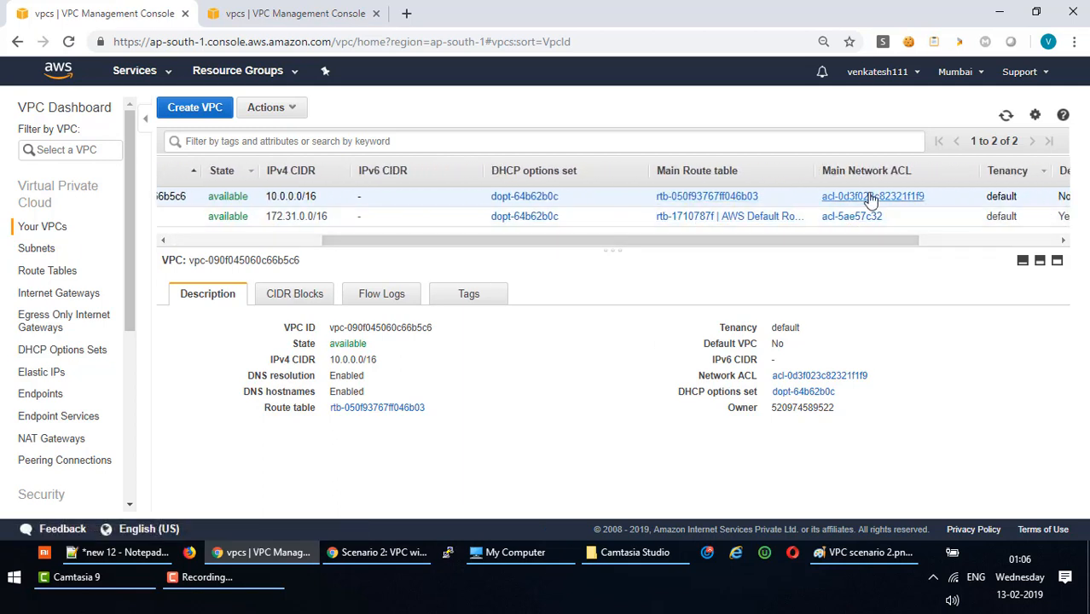
drag(872, 245, 945, 248)
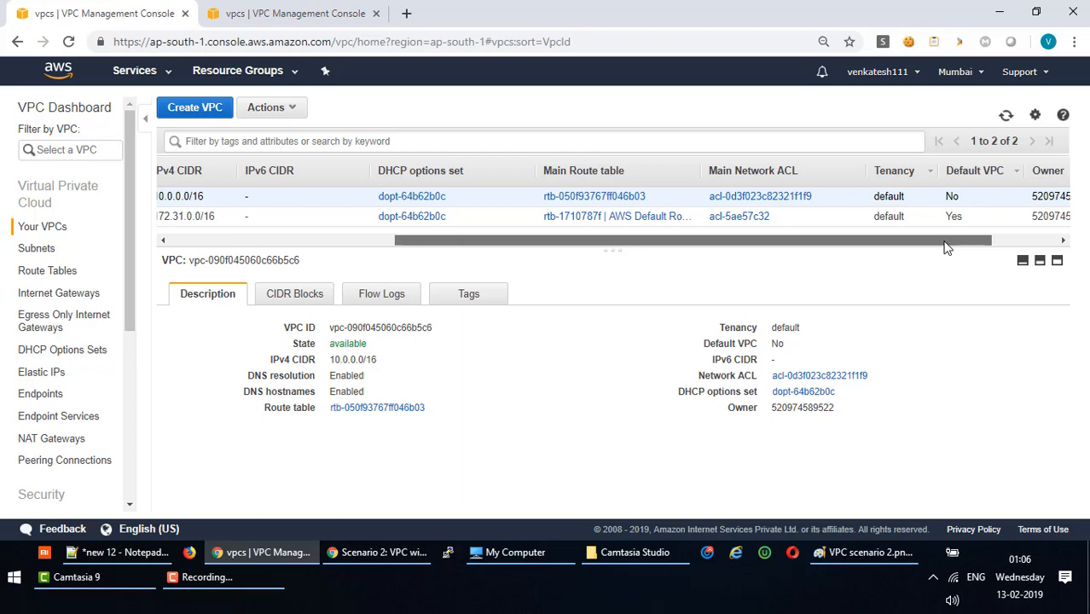
drag(945, 248, 998, 249)
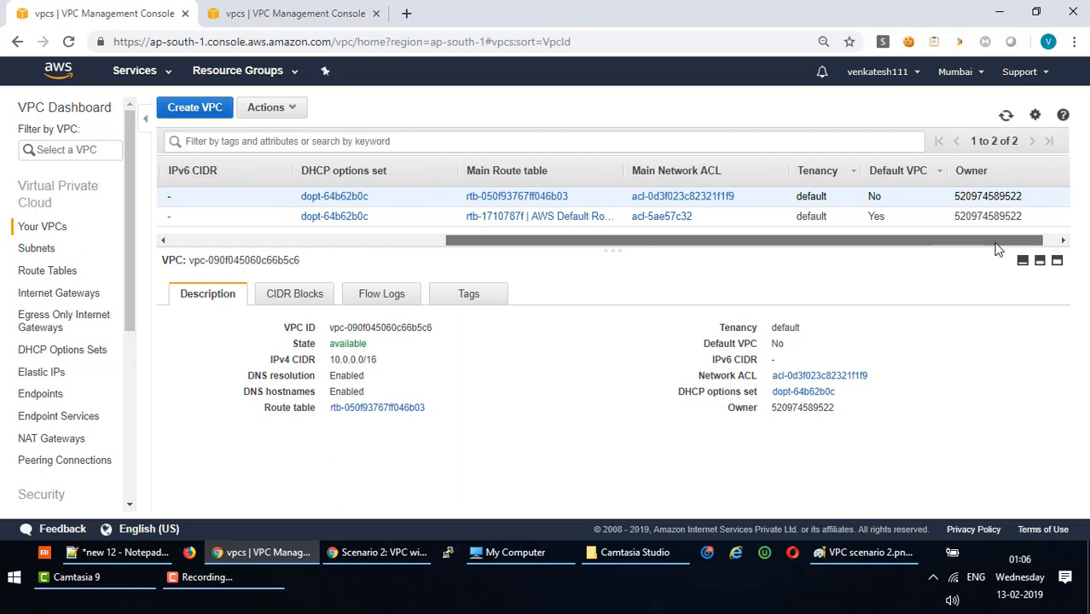
drag(998, 248, 1013, 244)
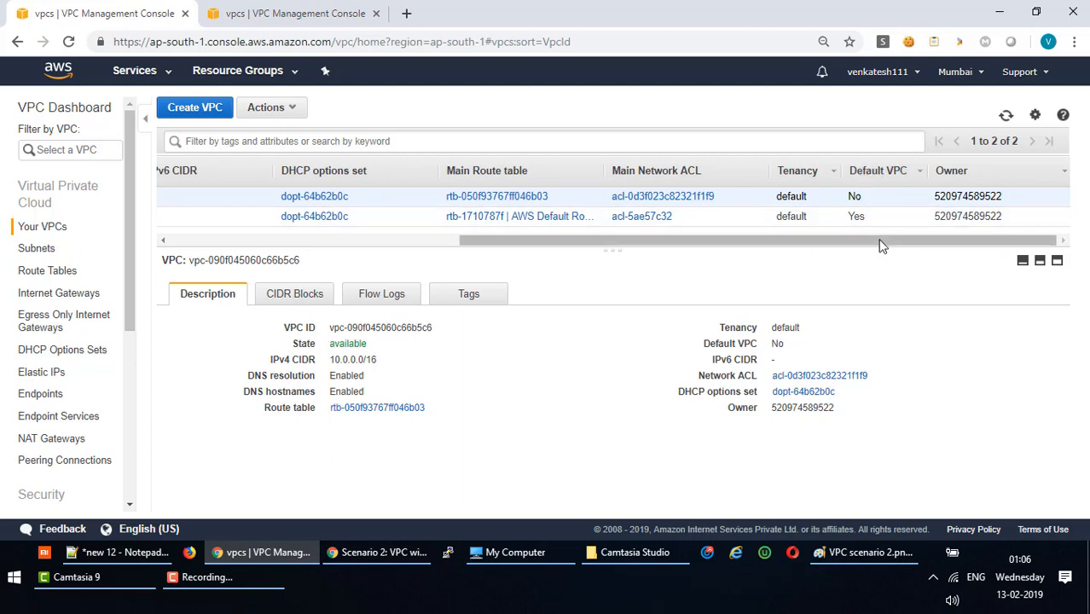
drag(881, 242, 423, 265)
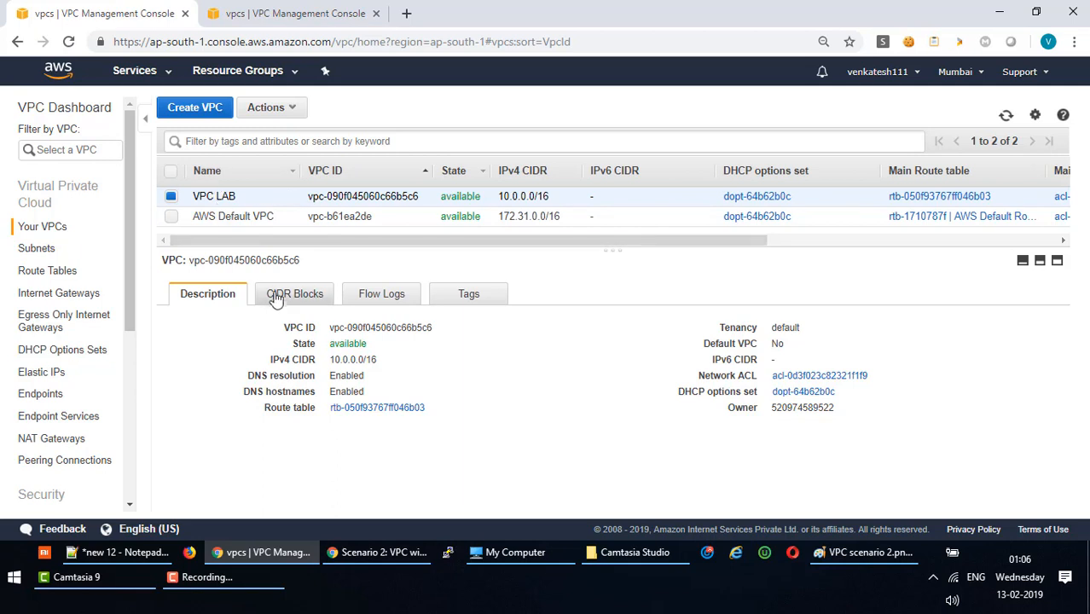
click(301, 305)
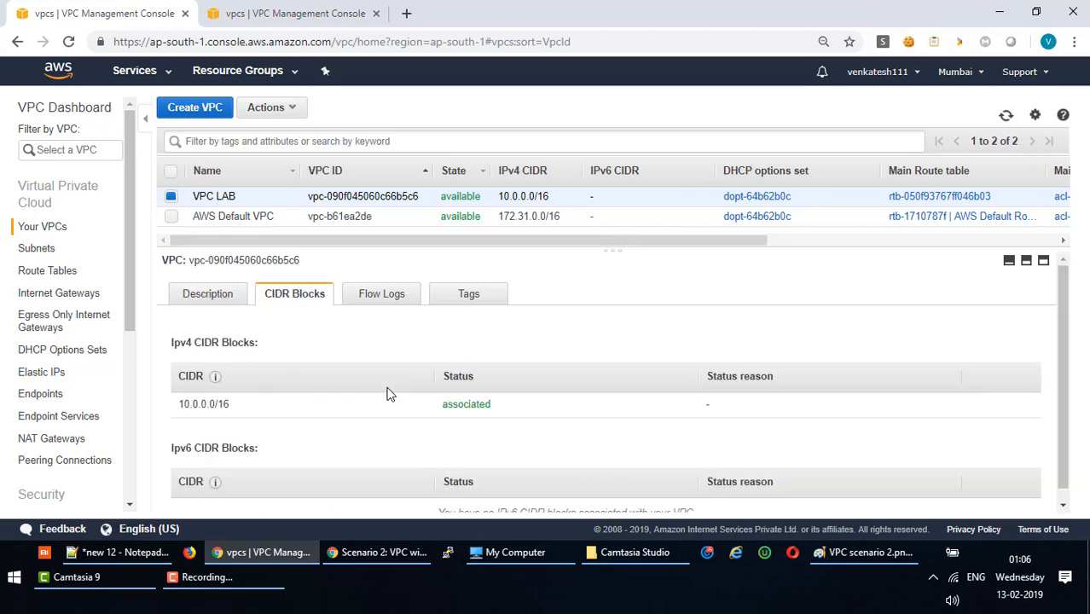
scroll(300, 424, down, 1)
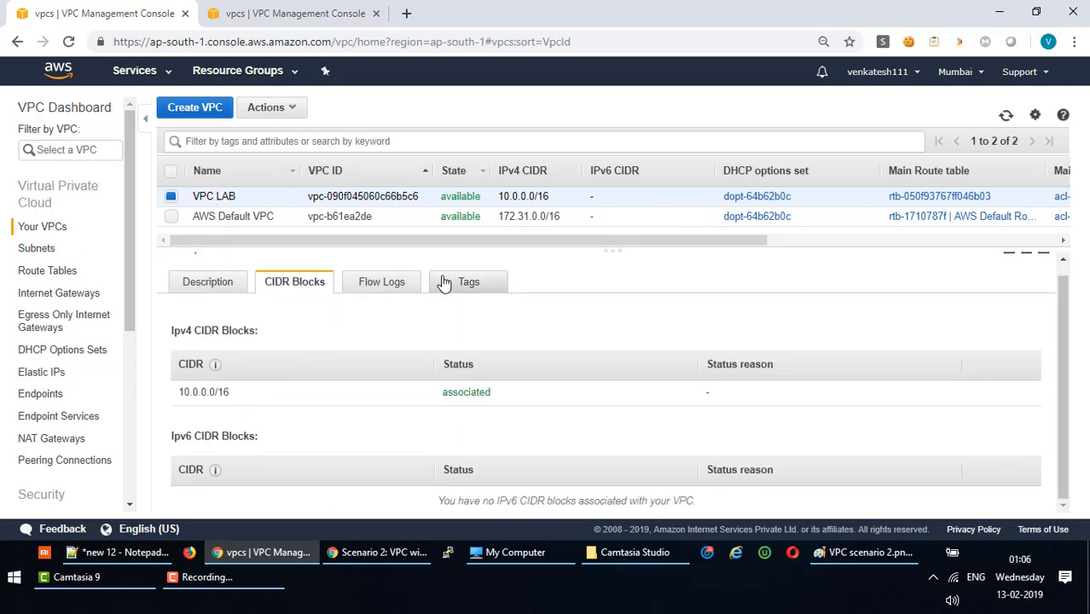
click(195, 290)
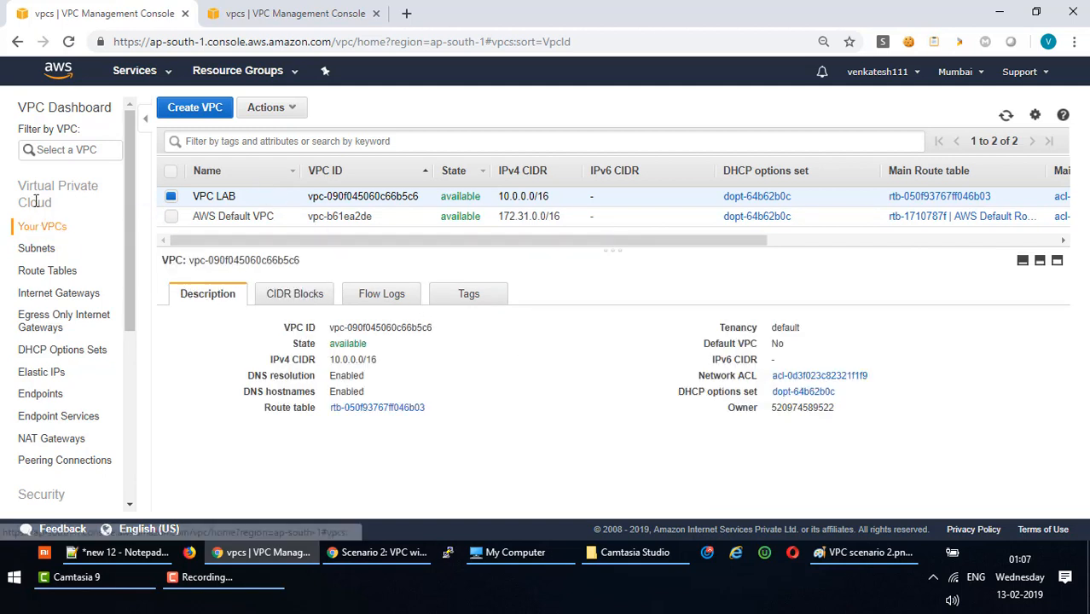
Review VPC LAB Public subnet's 10.0.0.0/24 CIDR and the Private subnet in the Subnets list.
click(37, 251)
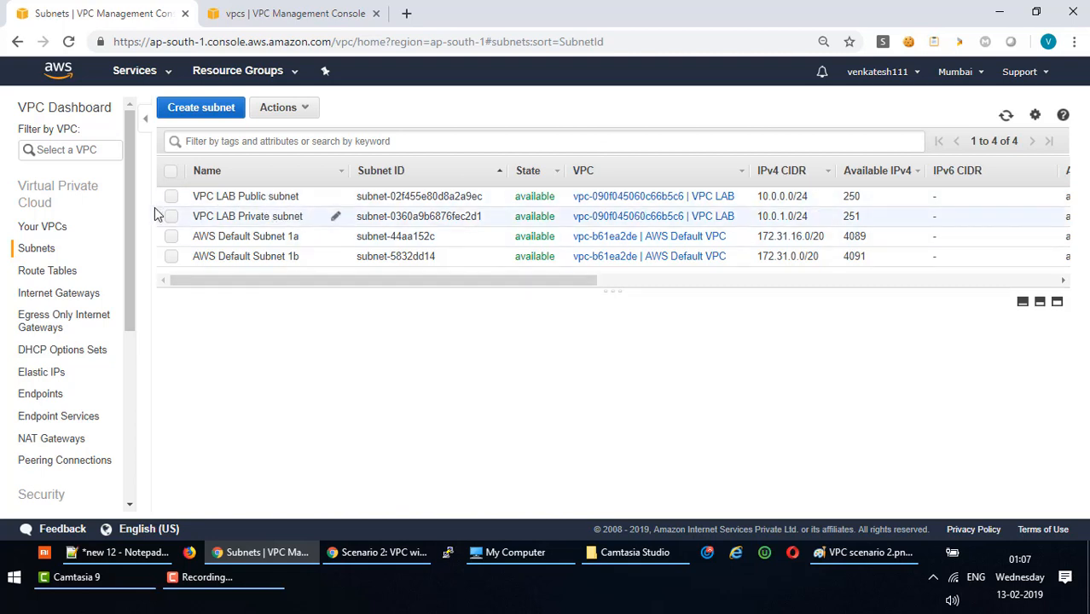
click(237, 197)
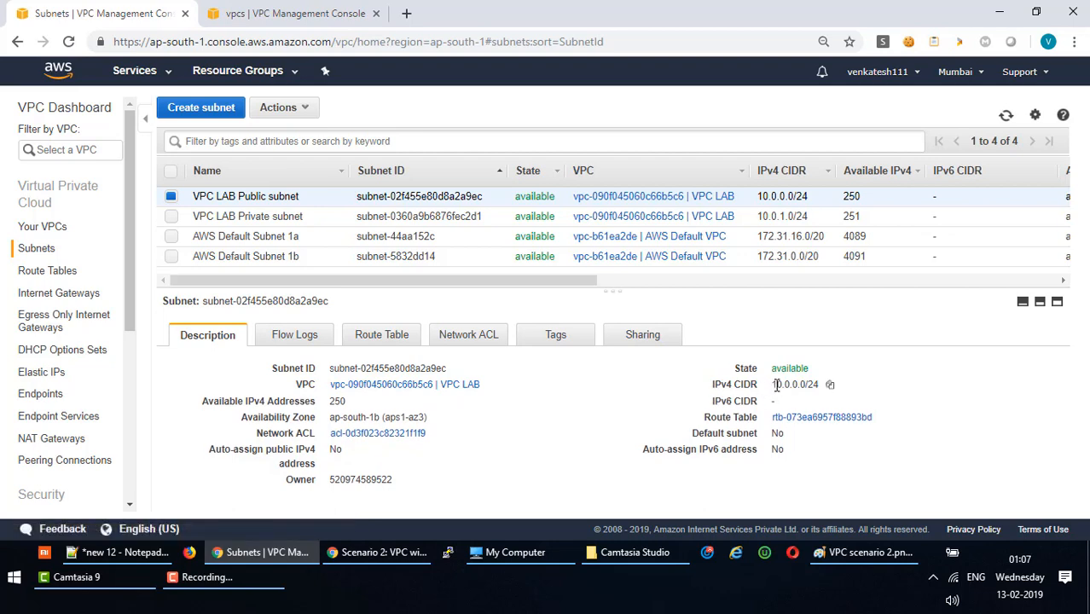
drag(776, 384, 818, 385)
click(812, 401)
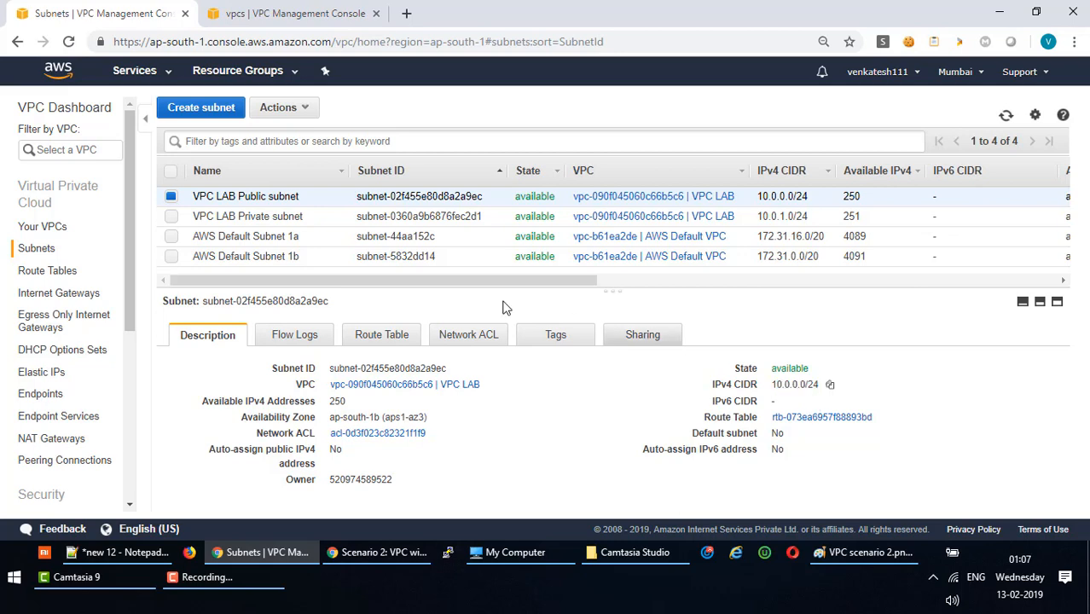
click(283, 219)
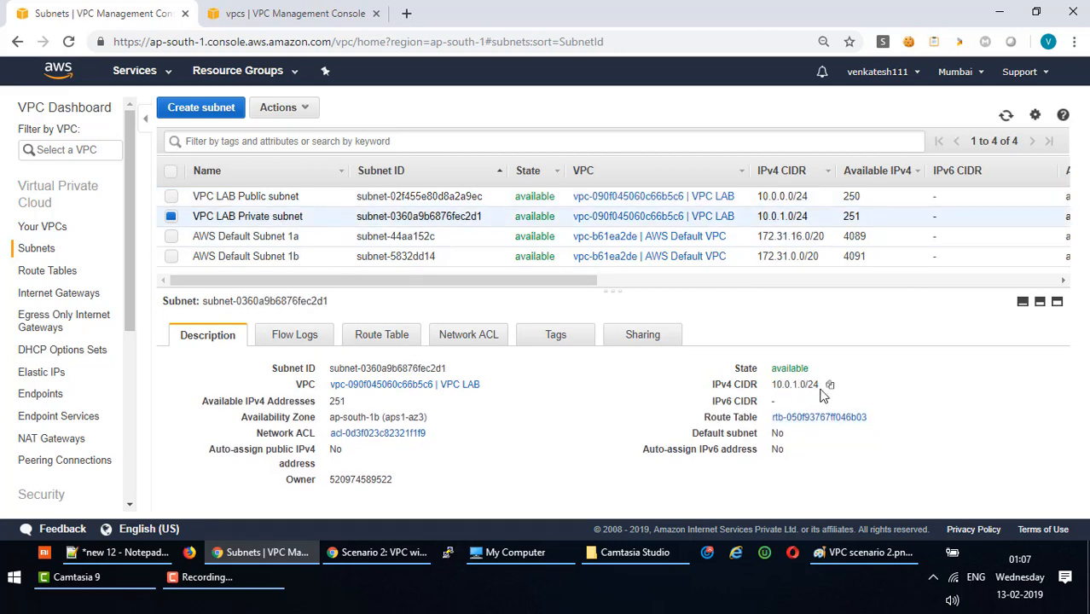
click(290, 197)
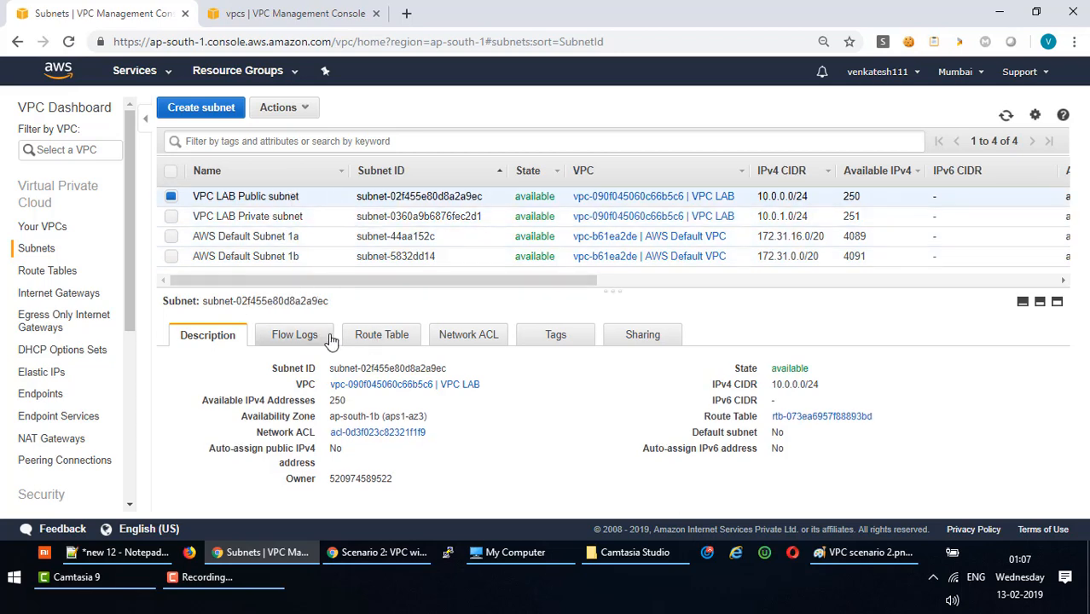
Inspect the public subnet's routes: 10.0.0.0/16 to local and 0.0.0.0/0 to the internet gateway.
click(401, 340)
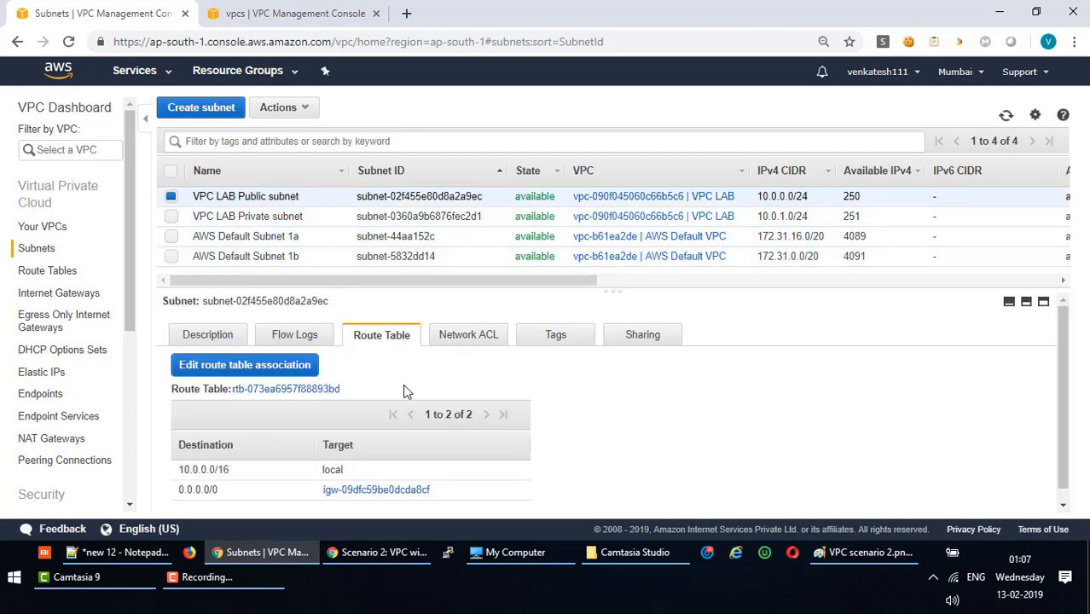
drag(463, 289, 462, 239)
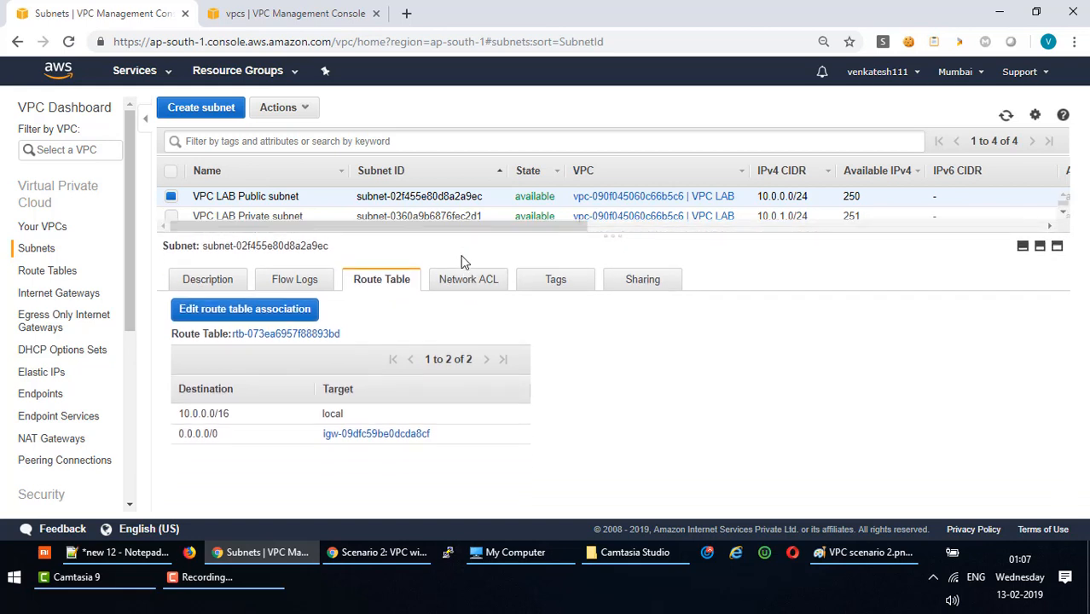
drag(179, 419, 385, 419)
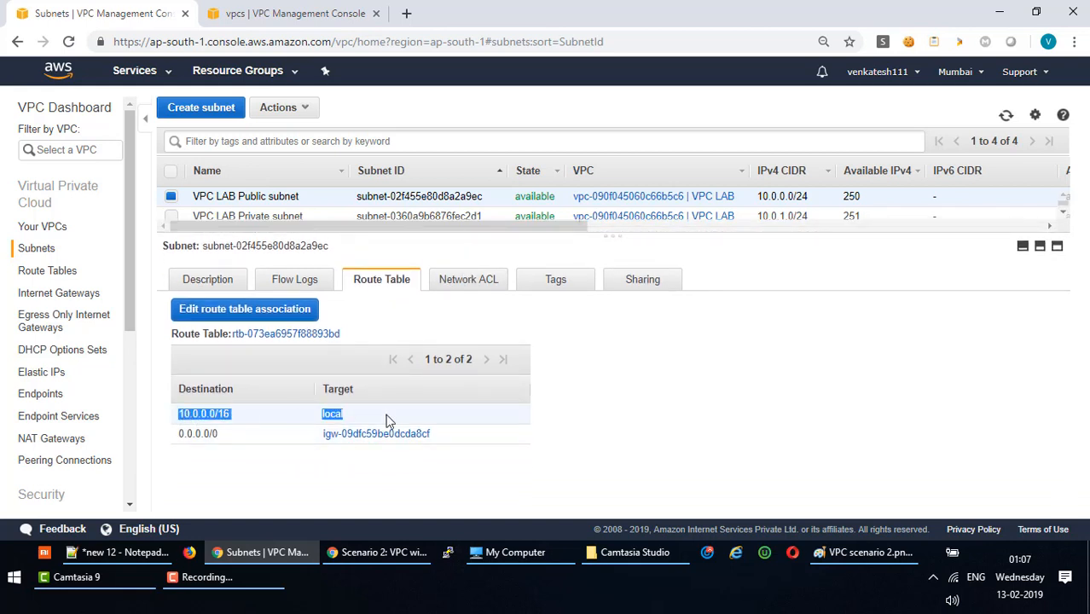
click(462, 436)
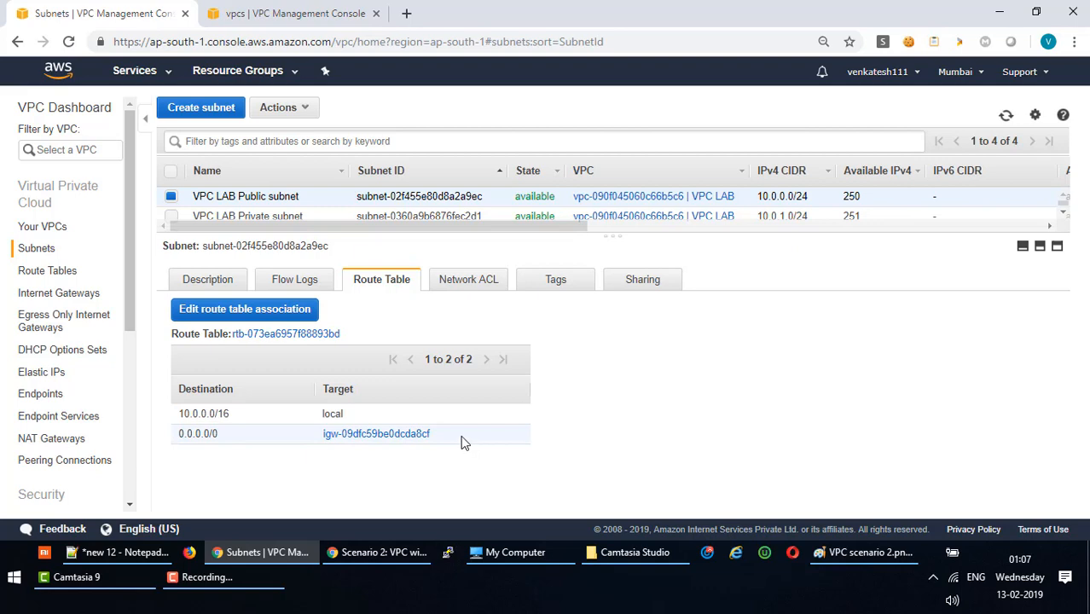
drag(451, 439, 177, 435)
click(342, 446)
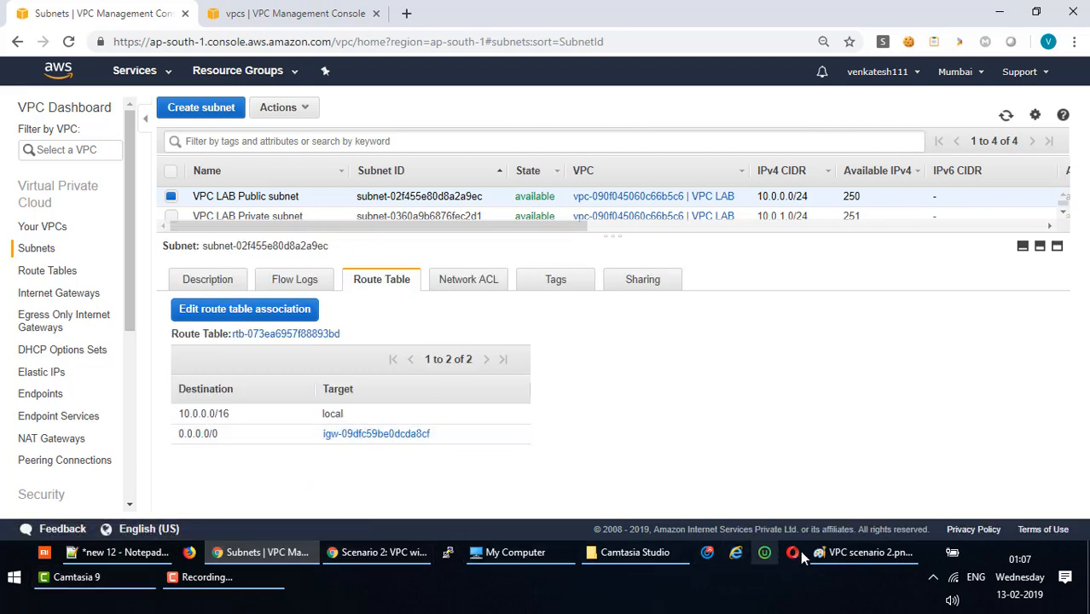
click(841, 552)
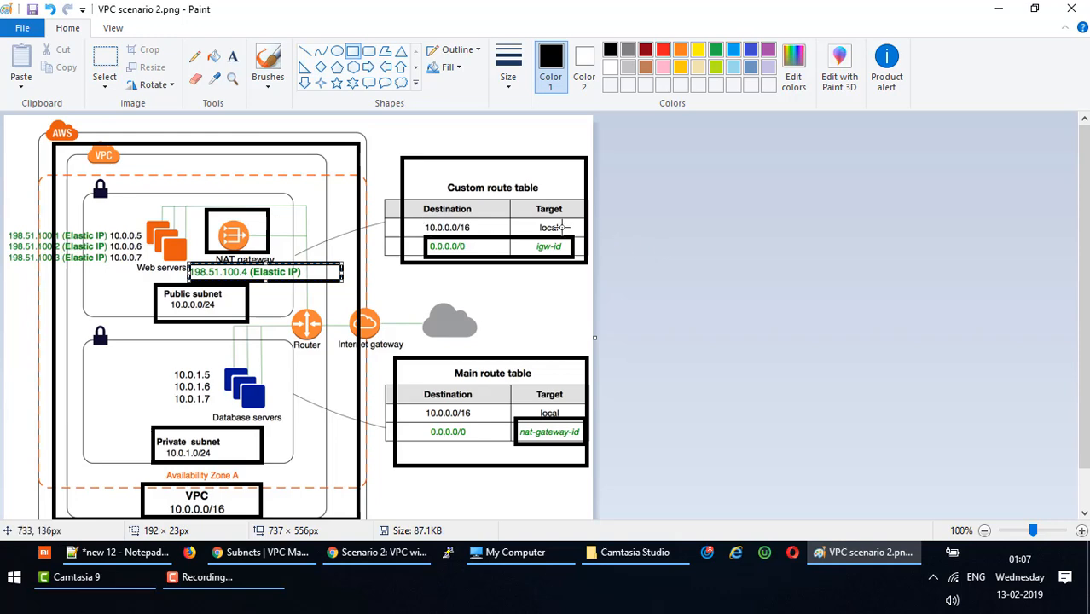
Return from the Paint diagram to the public subnet's routes in the VPC console.
key(alt+Tab)
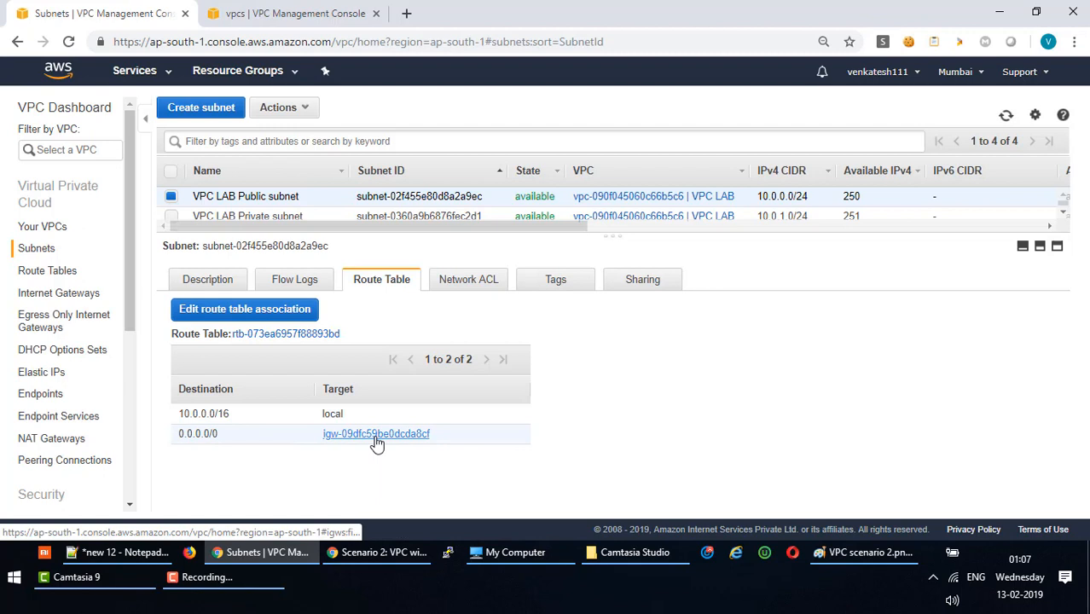
View the network ACL inbound rule 100 allowing all traffic, then select VPC LAB Private subnet.
click(463, 282)
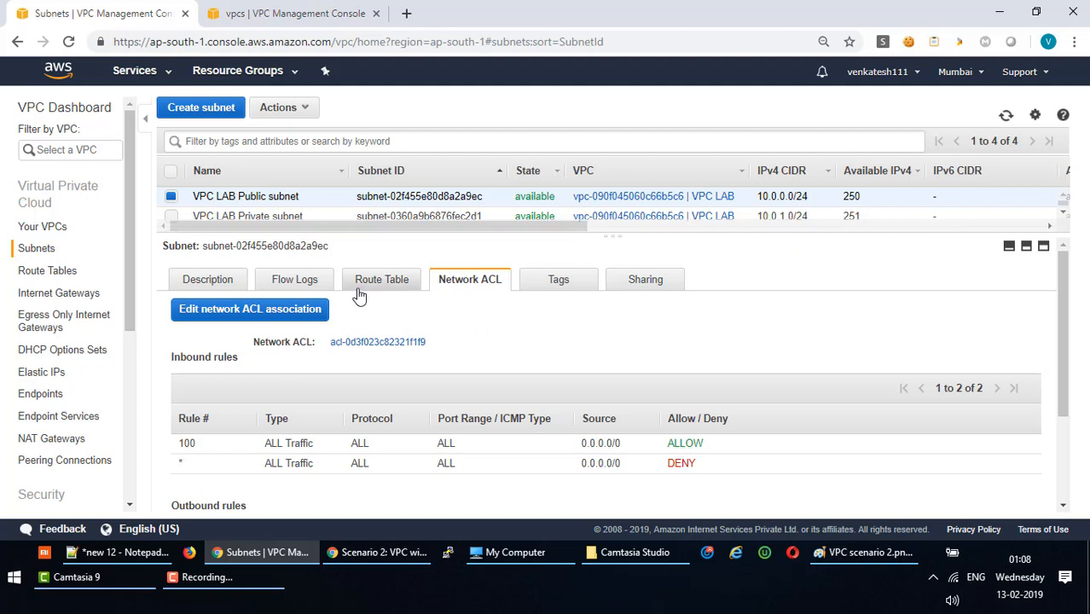
click(242, 216)
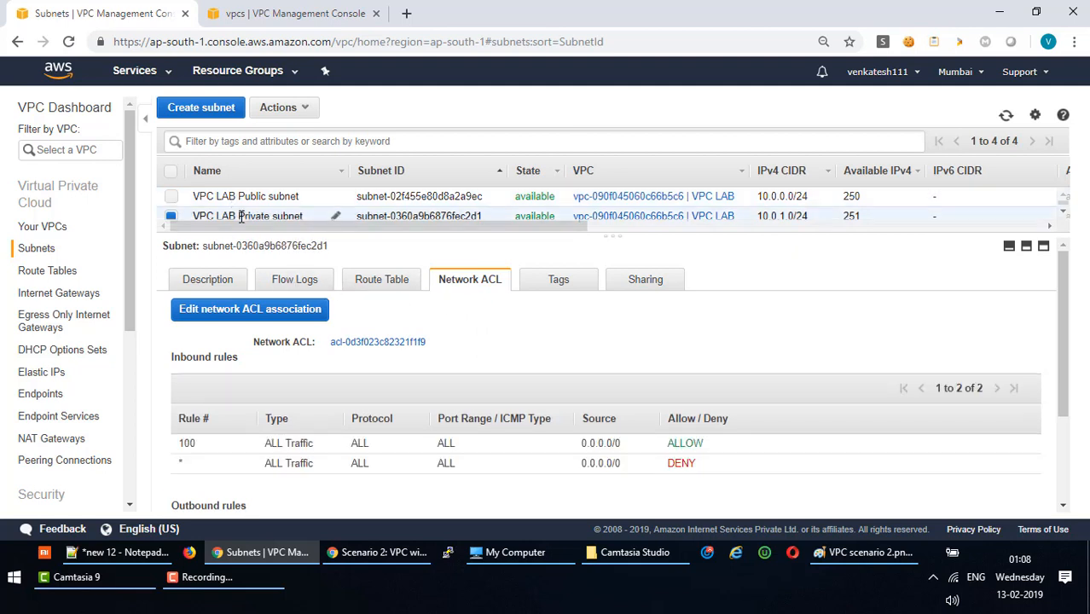
Show the private subnet's route table with its 10.0.0.0/16 local route, then switch to the diagram.
click(315, 284)
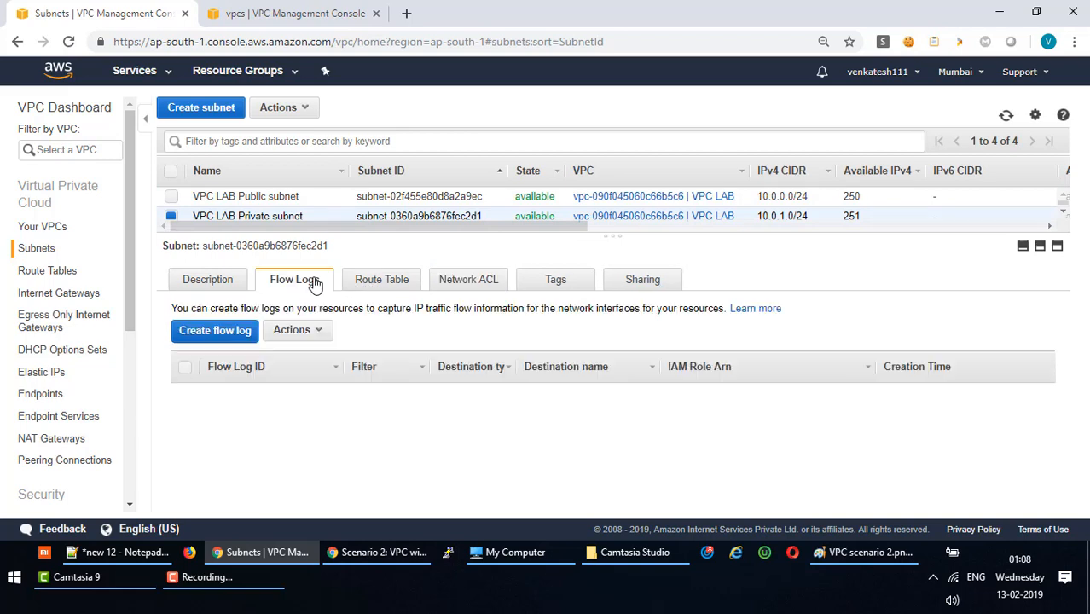
click(382, 285)
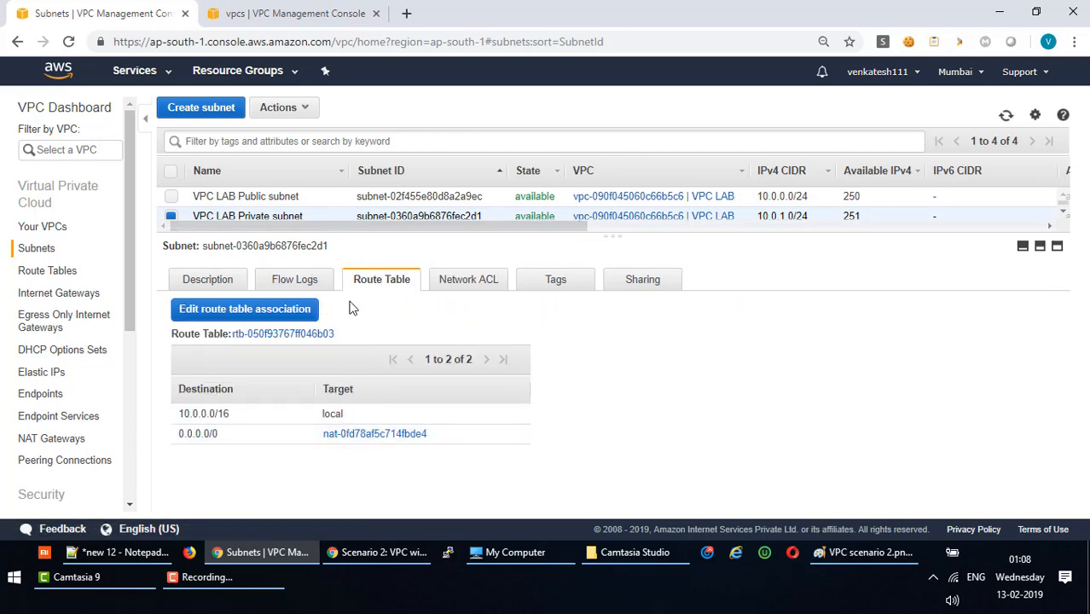
drag(179, 414, 357, 420)
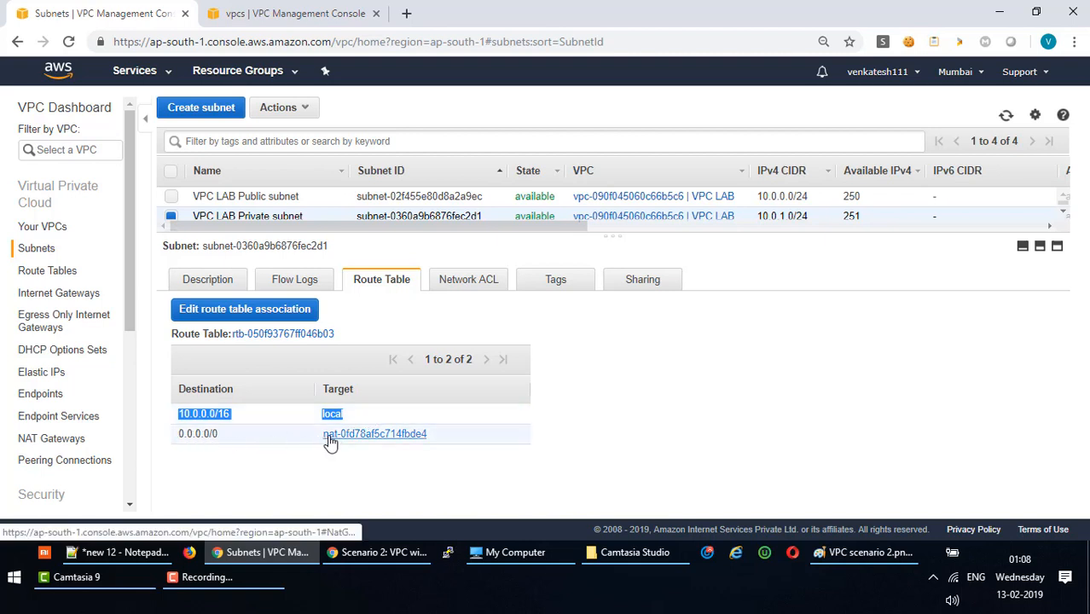
key(alt+Tab)
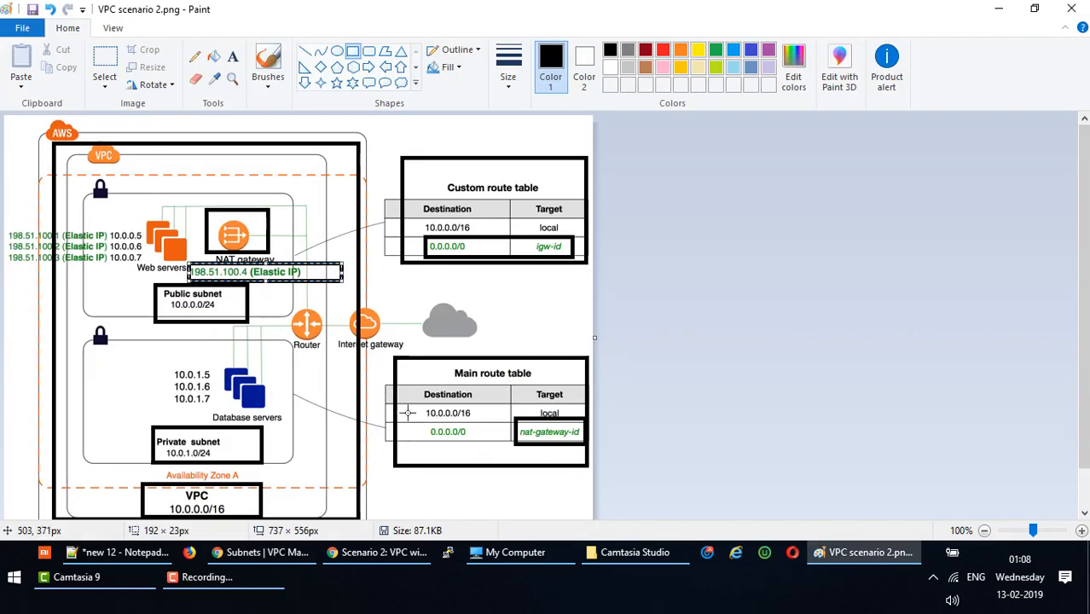
Mark the diagram's main route table 10.0.0.0/16 local row, then return to the VPC console.
drag(419, 406, 575, 421)
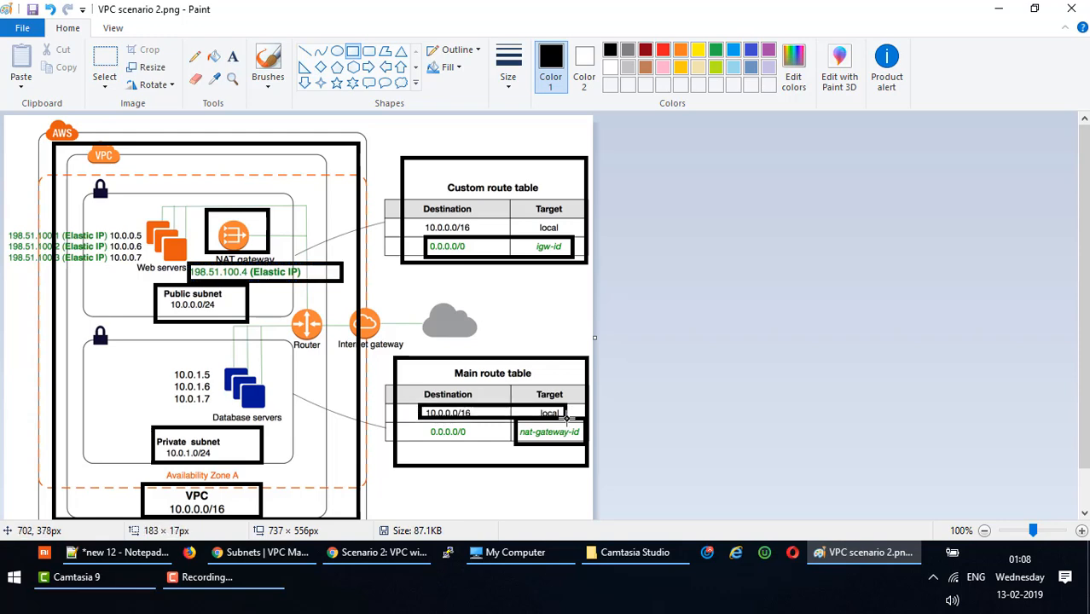
click(523, 456)
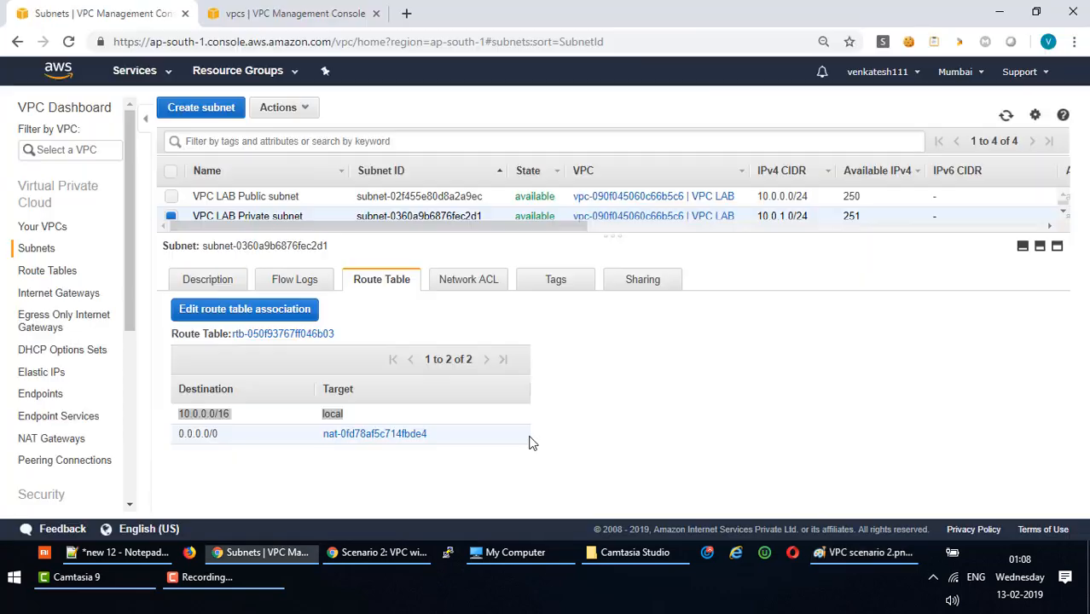
drag(528, 416, 421, 415)
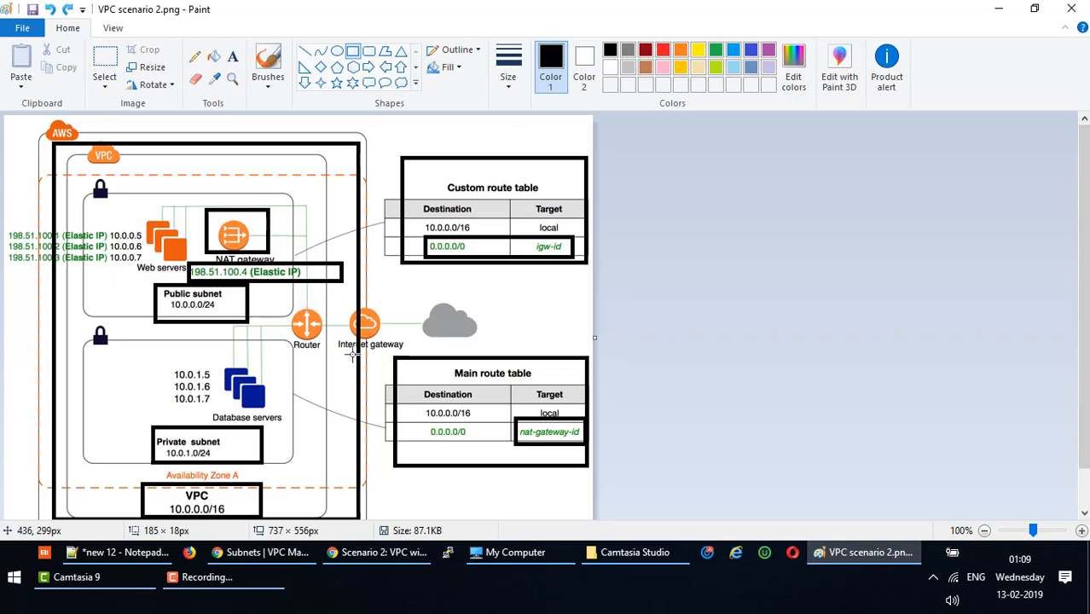
key(alt+Tab)
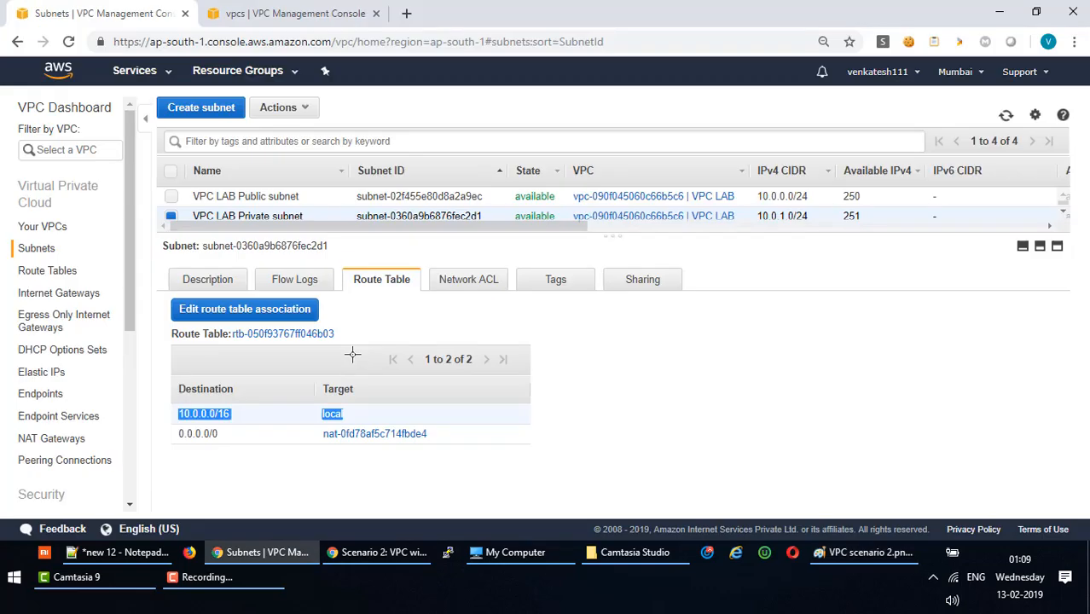
Review VPC LAB's main route table rtb-050f93767ff046b03 and the public subnet's rtb-073ea6957f88893bd.
click(248, 194)
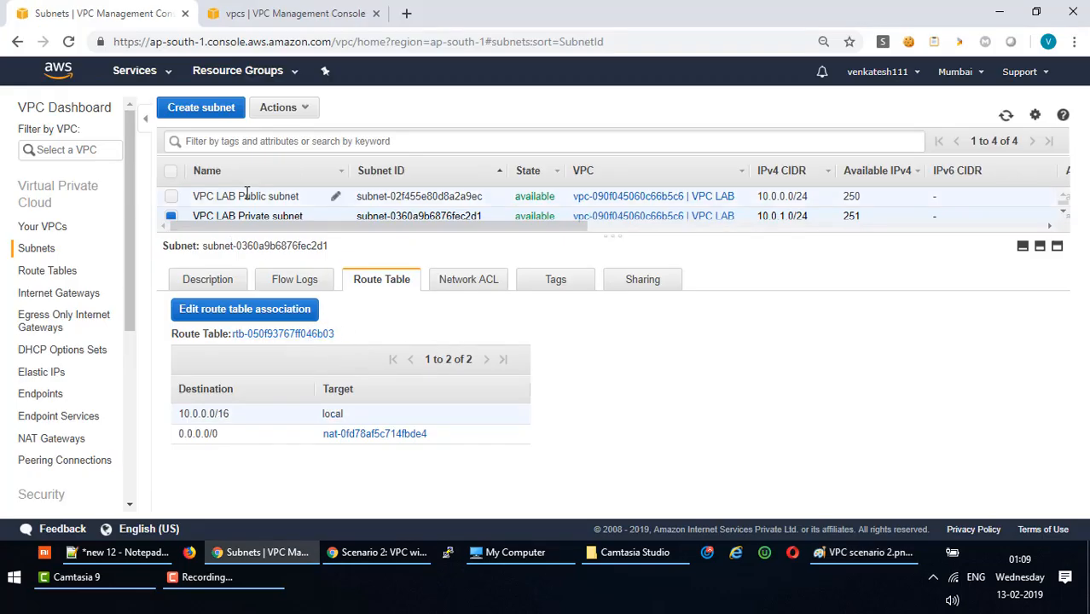
click(54, 273)
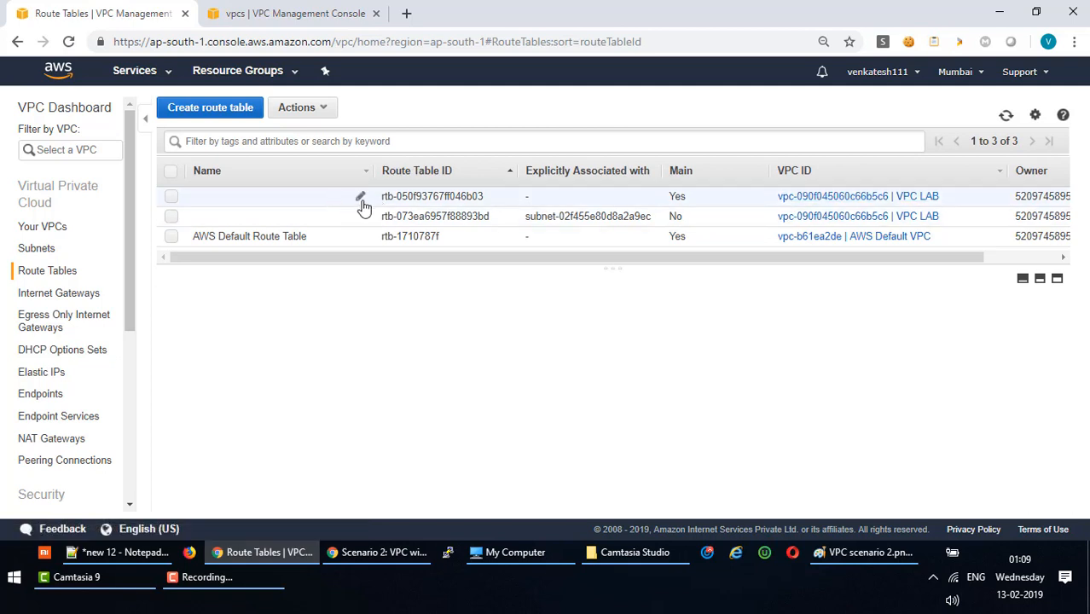
click(417, 213)
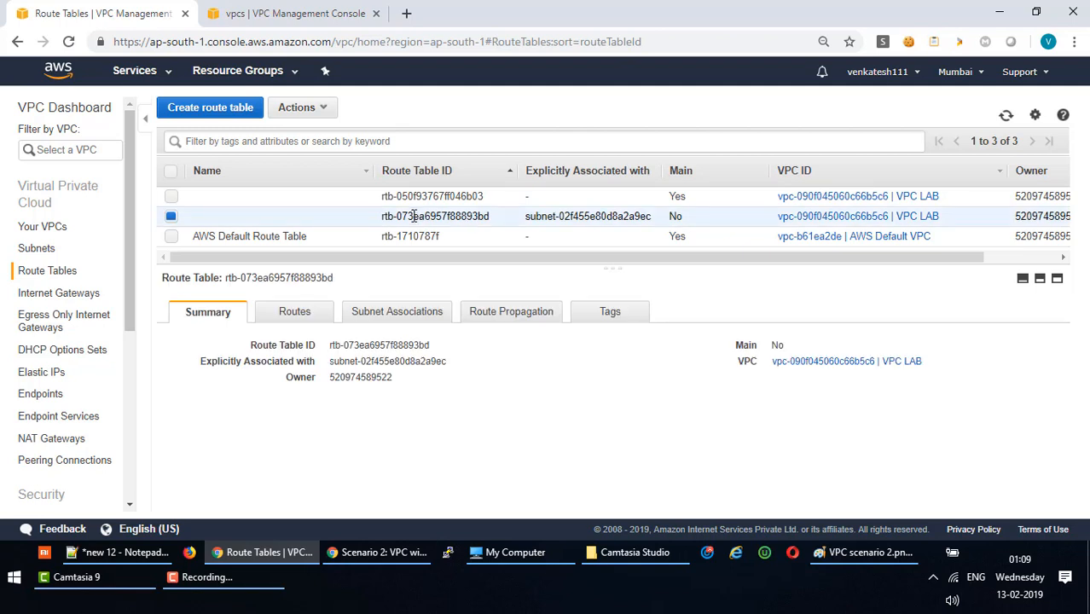
click(417, 197)
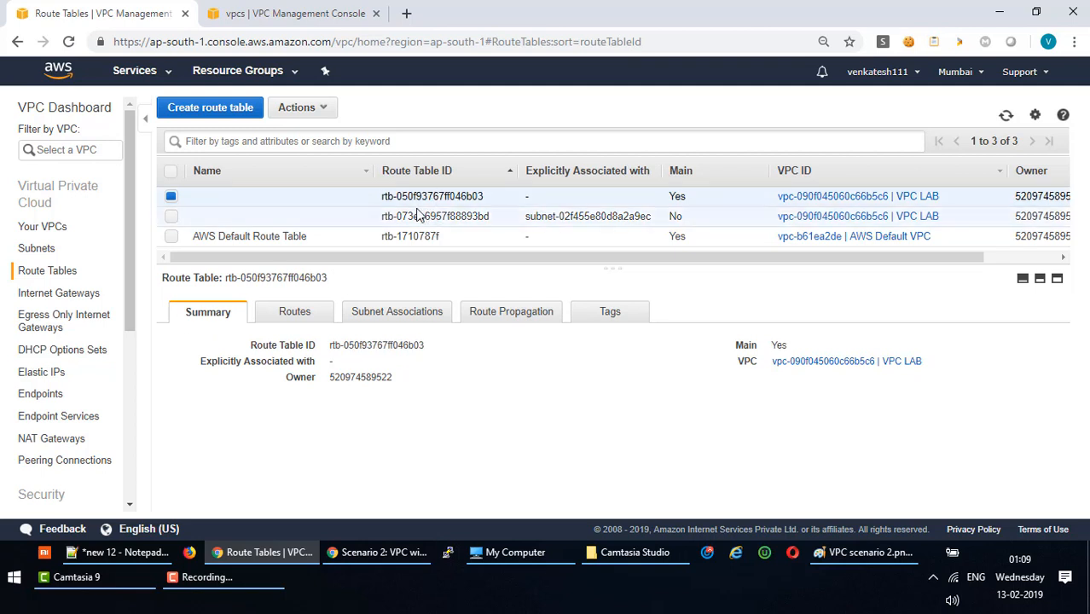
click(434, 219)
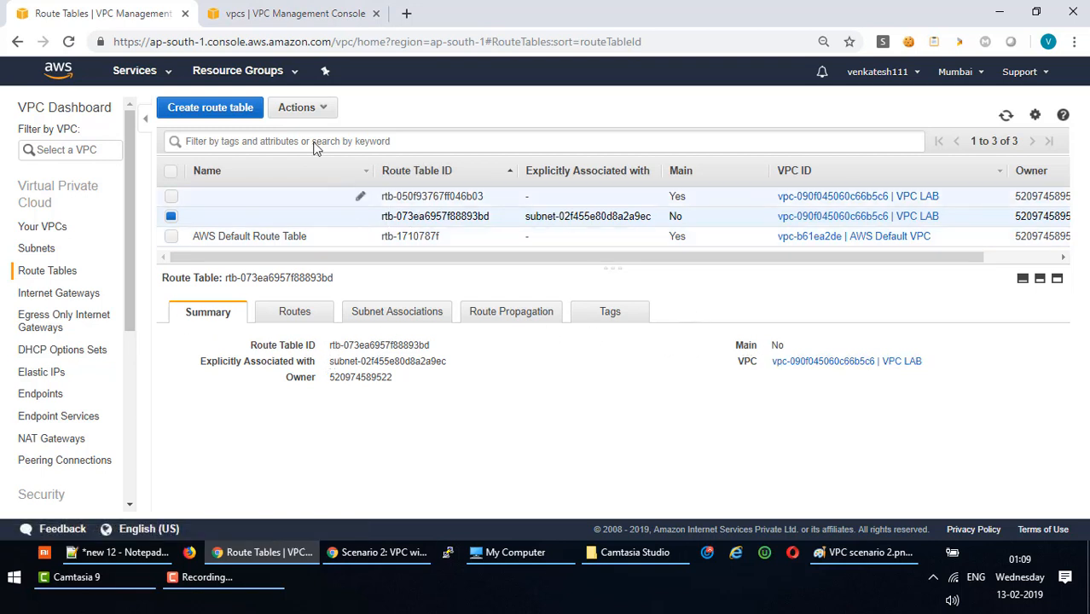
Open Route Tables in a second browser tab alongside the Subnets list.
click(39, 249)
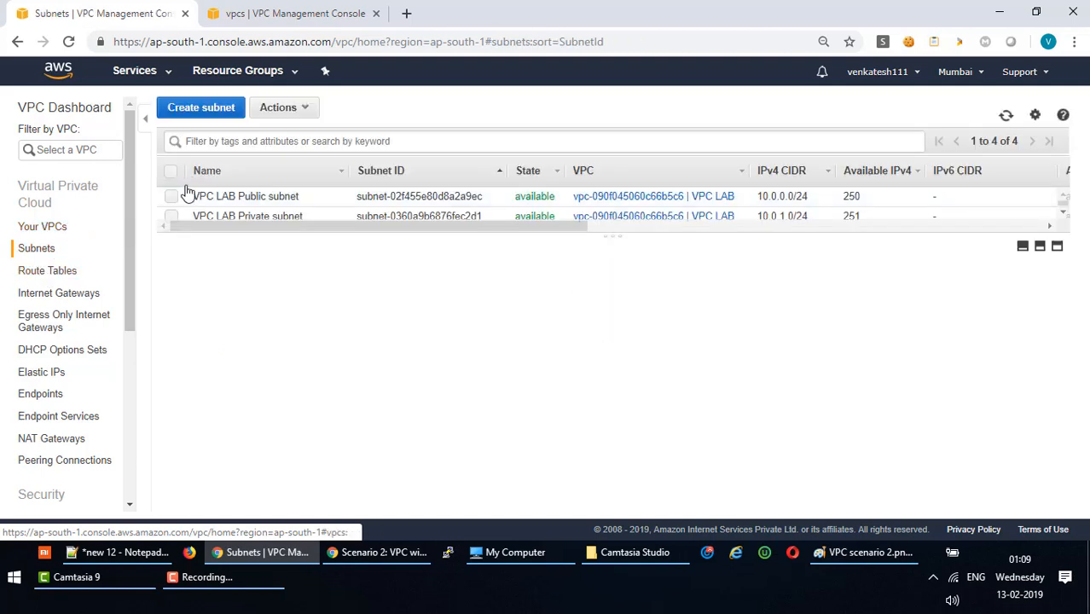
right_click(53, 277)
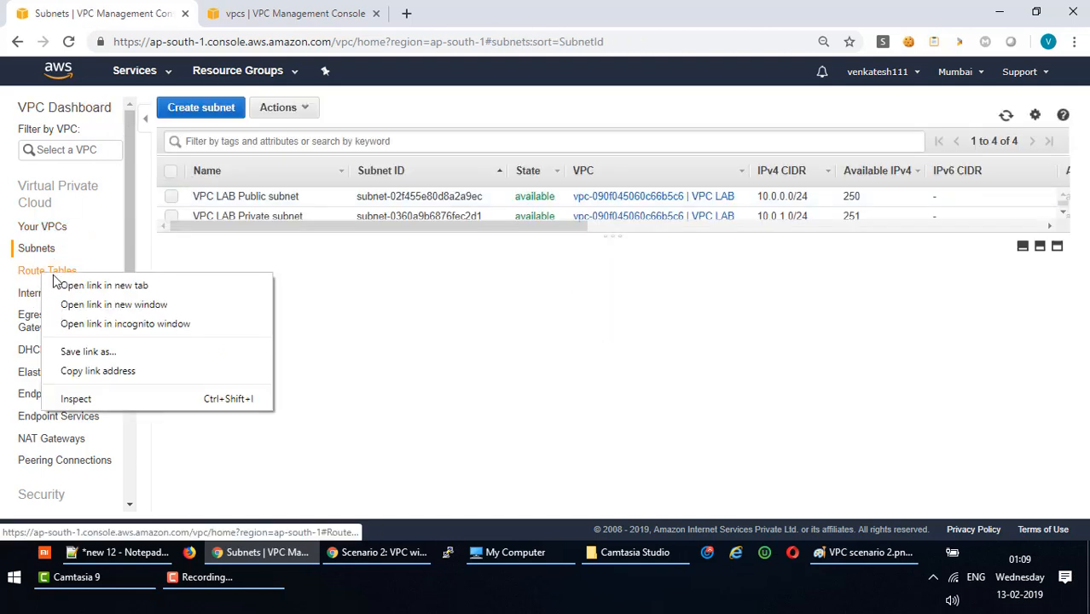
click(77, 285)
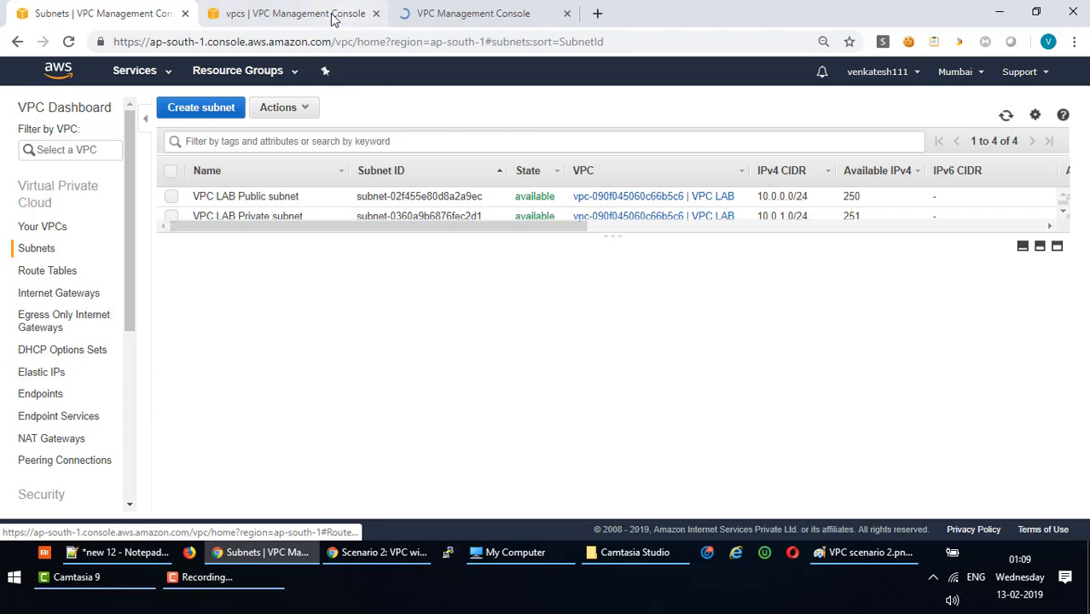
click(441, 12)
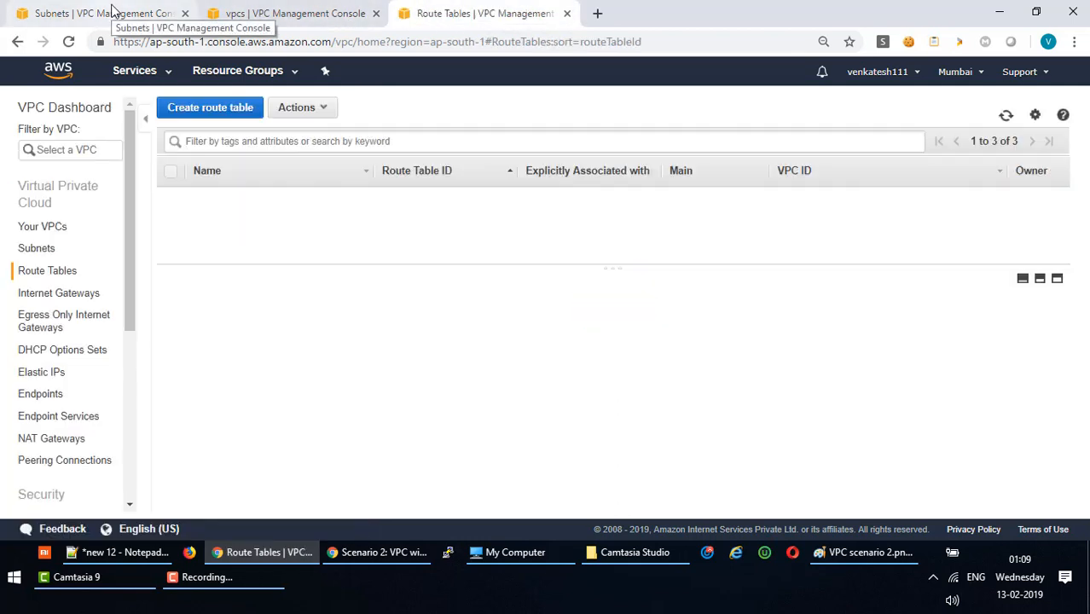
click(69, 13)
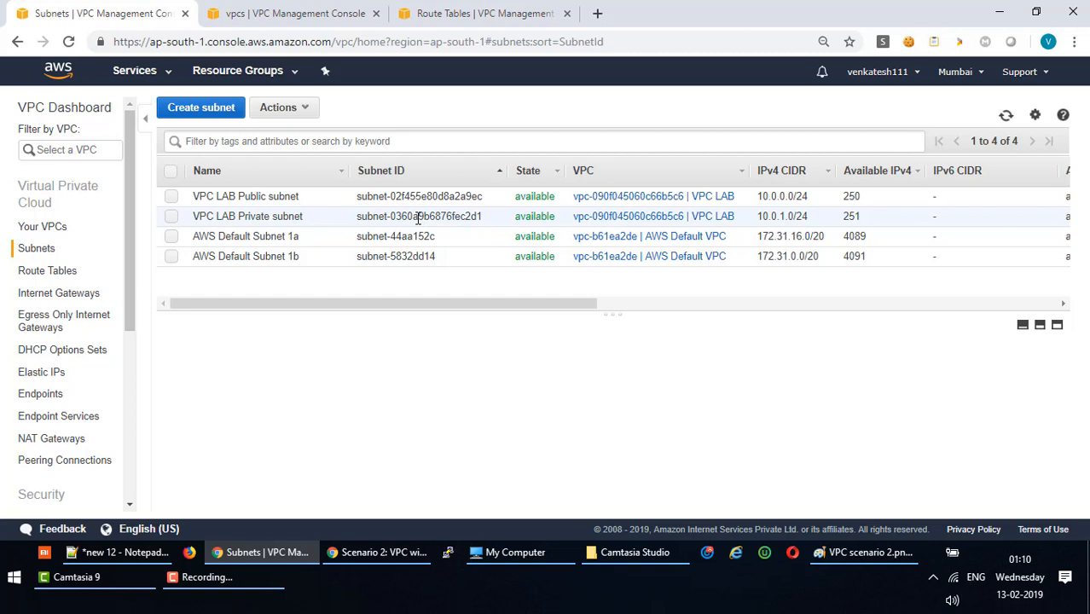
Compare the public and main route tables' details against the Subnets list.
click(470, 12)
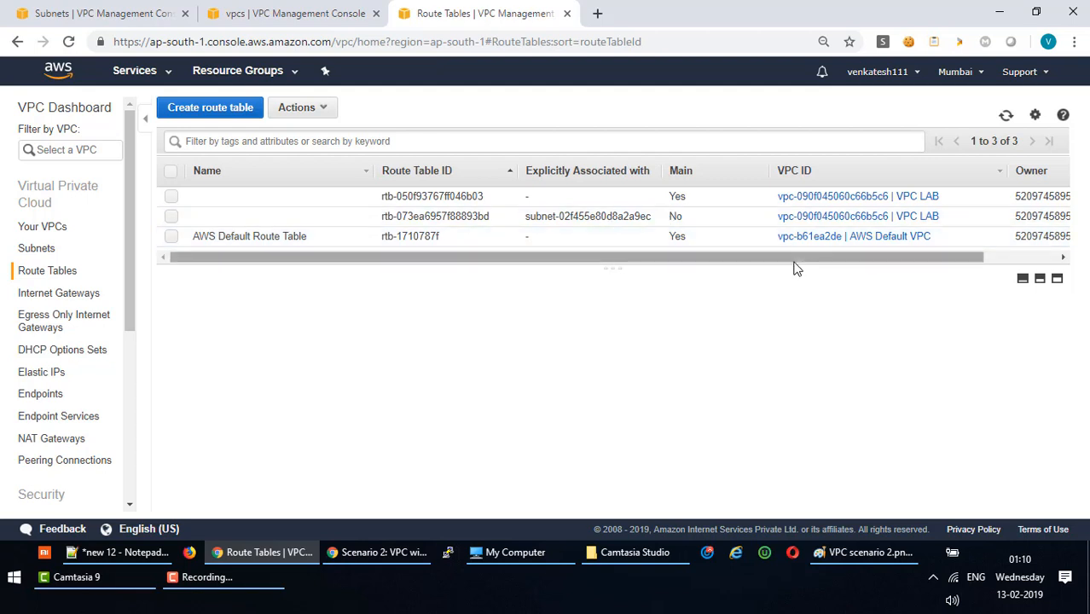
drag(793, 258, 555, 263)
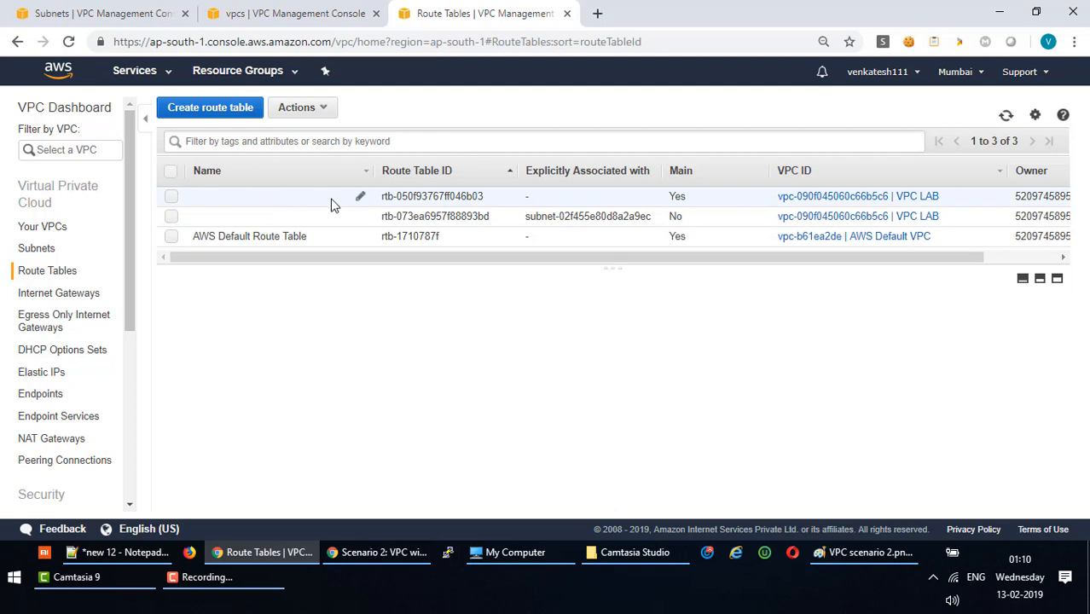
click(468, 219)
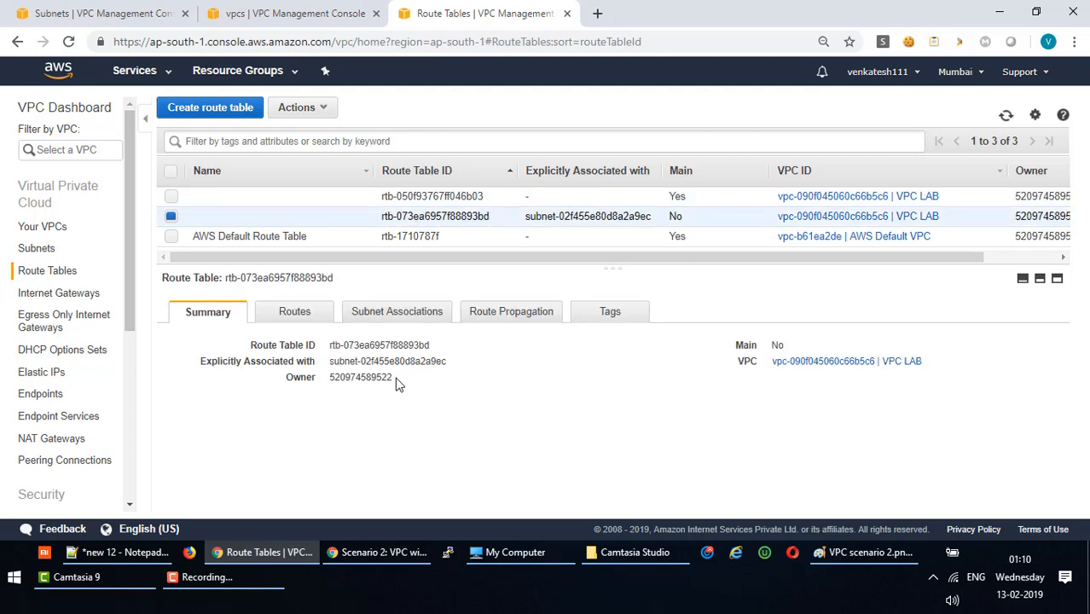
click(320, 195)
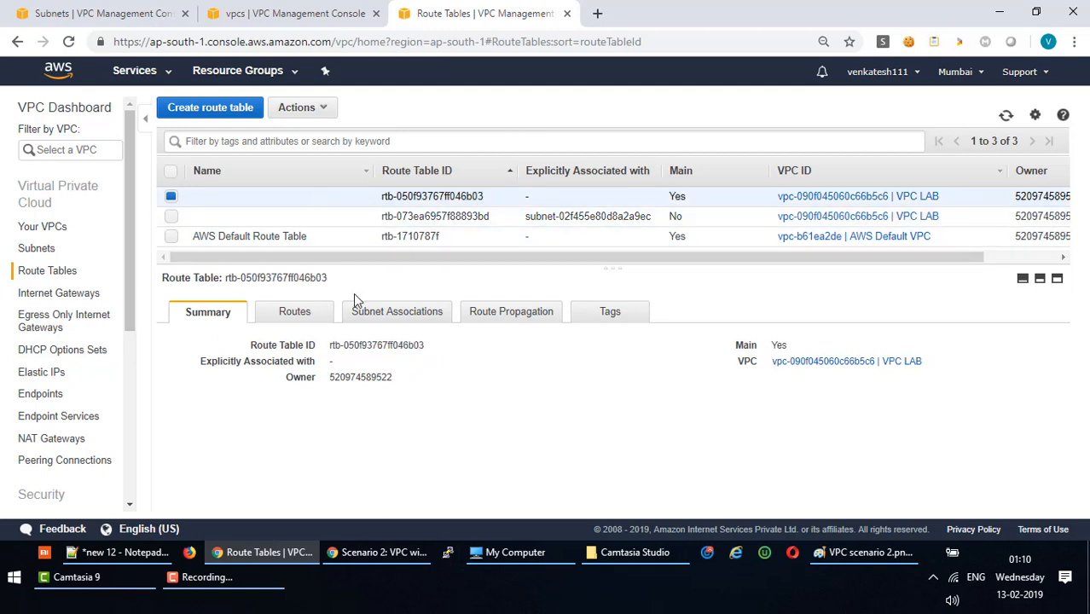
click(384, 217)
click(107, 13)
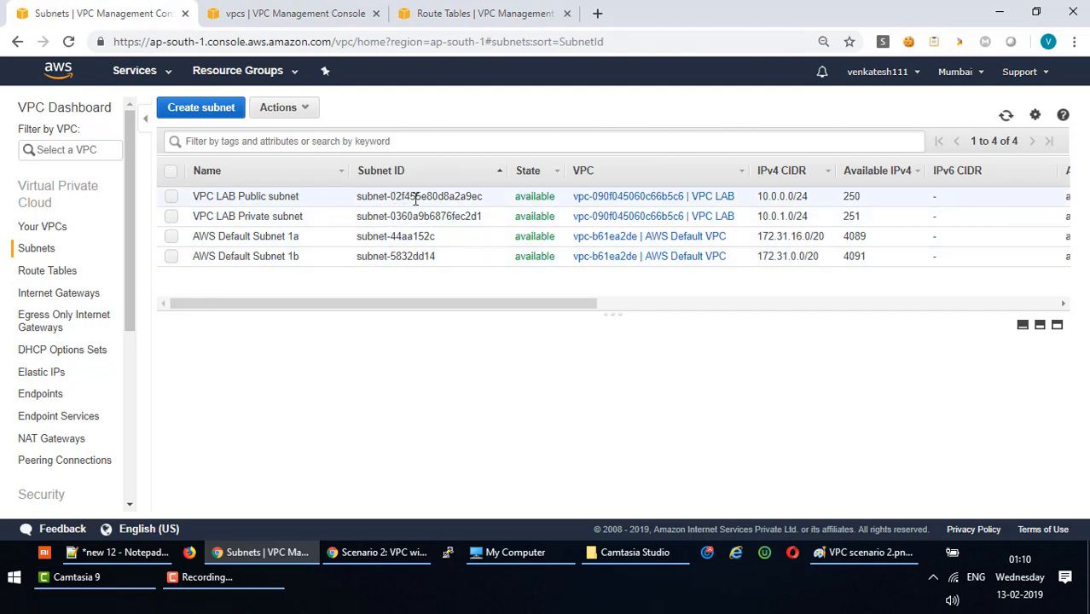
click(439, 13)
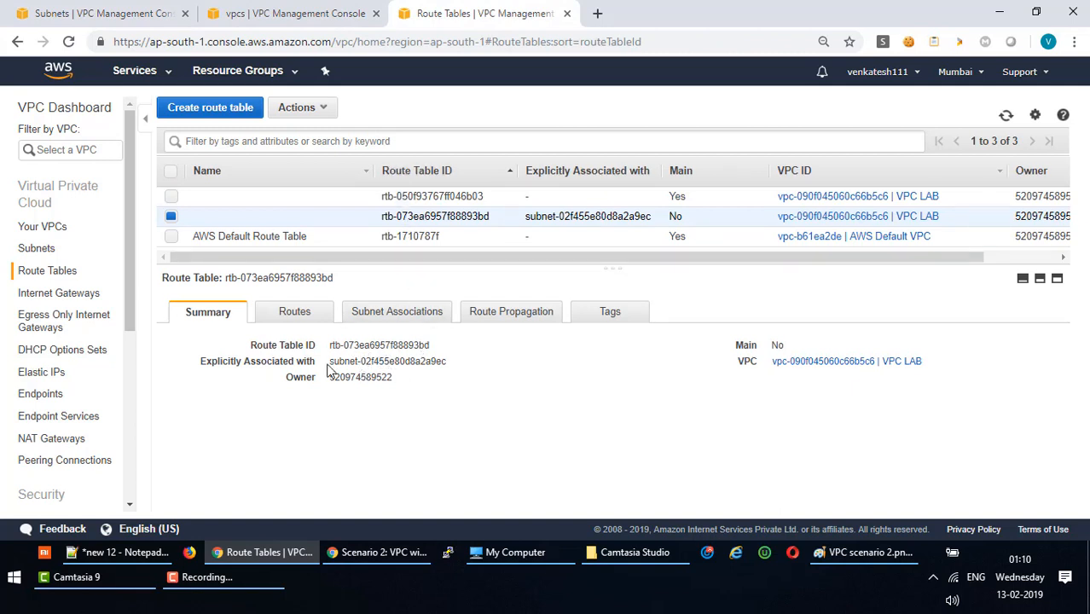
Match associated subnet-02f455e80d8a2a9ec to VPC LAB Public subnet and copy that name.
drag(329, 361, 438, 361)
click(141, 24)
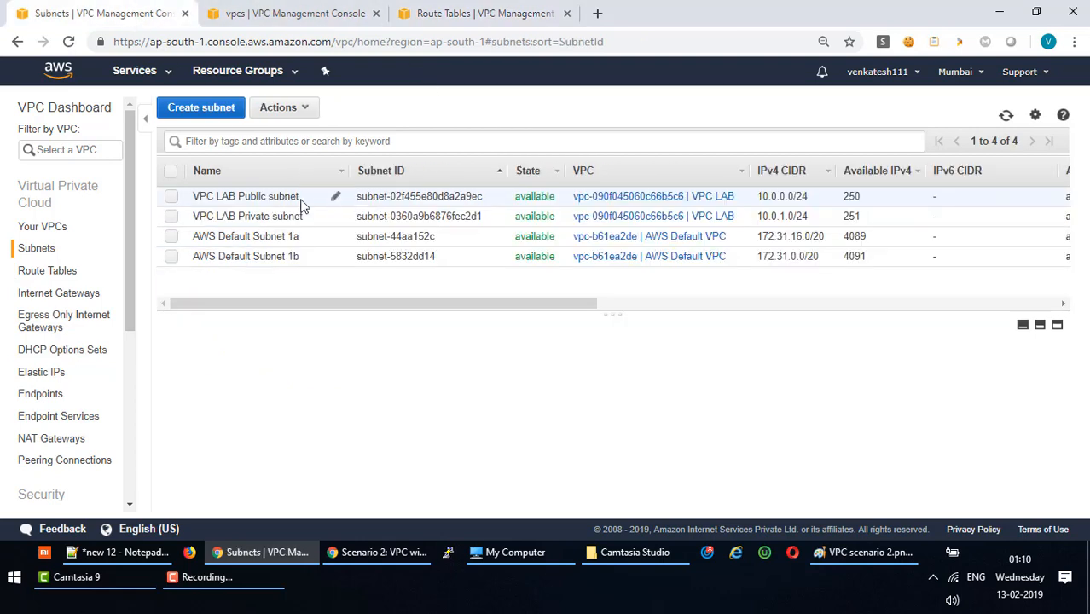
drag(298, 198, 191, 196)
key(ctrl+c)
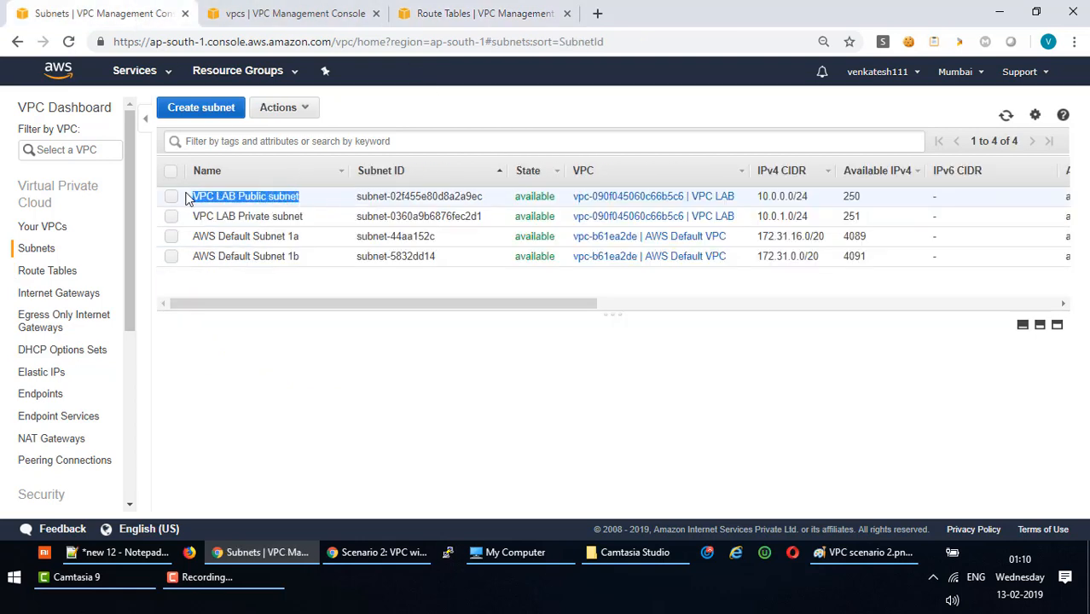
Name the public subnet's route table 'VPC LAB Public subnet RT'.
click(426, 16)
click(361, 218)
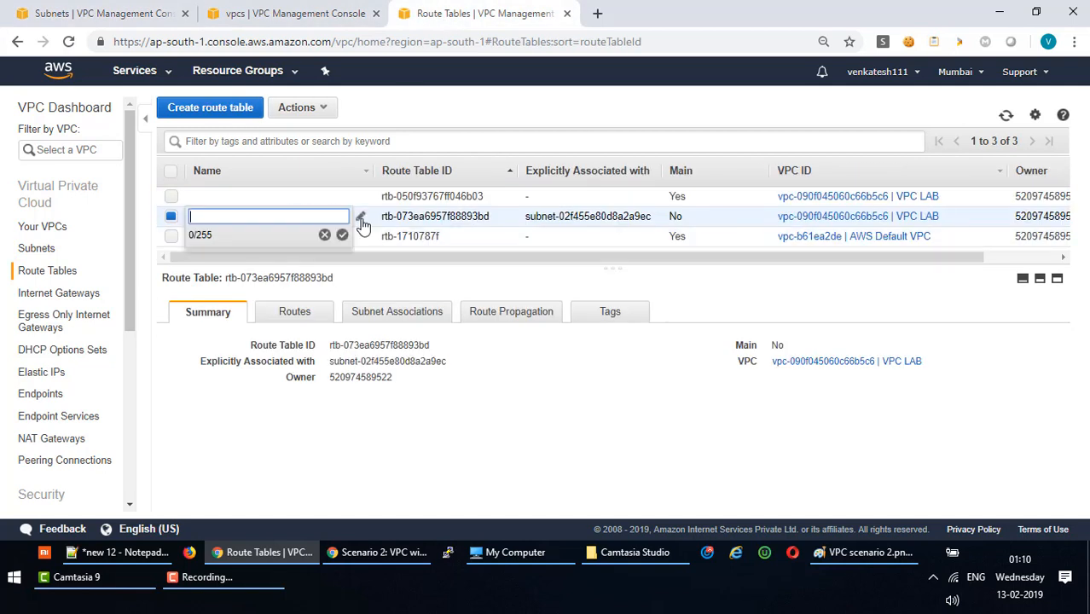
key(ctrl+v)
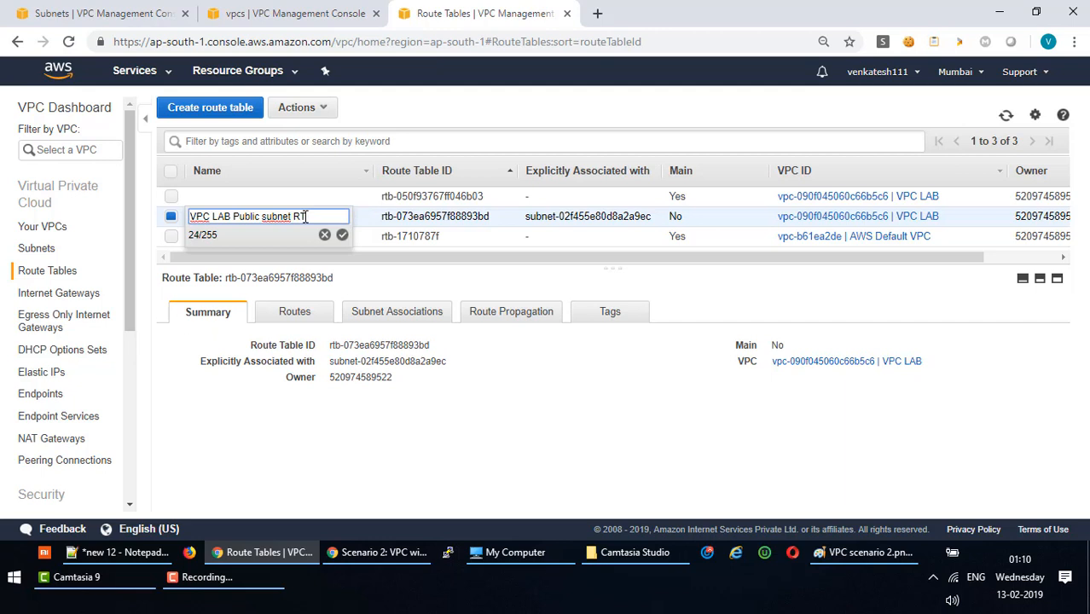
drag(321, 216, 83, 210)
key(ctrl+c)
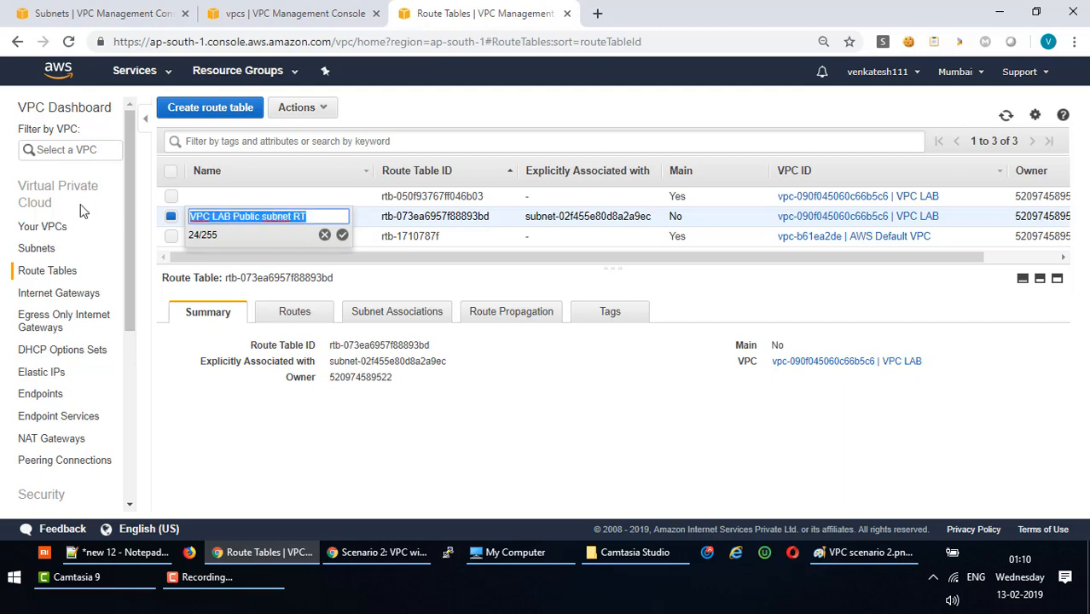
click(458, 455)
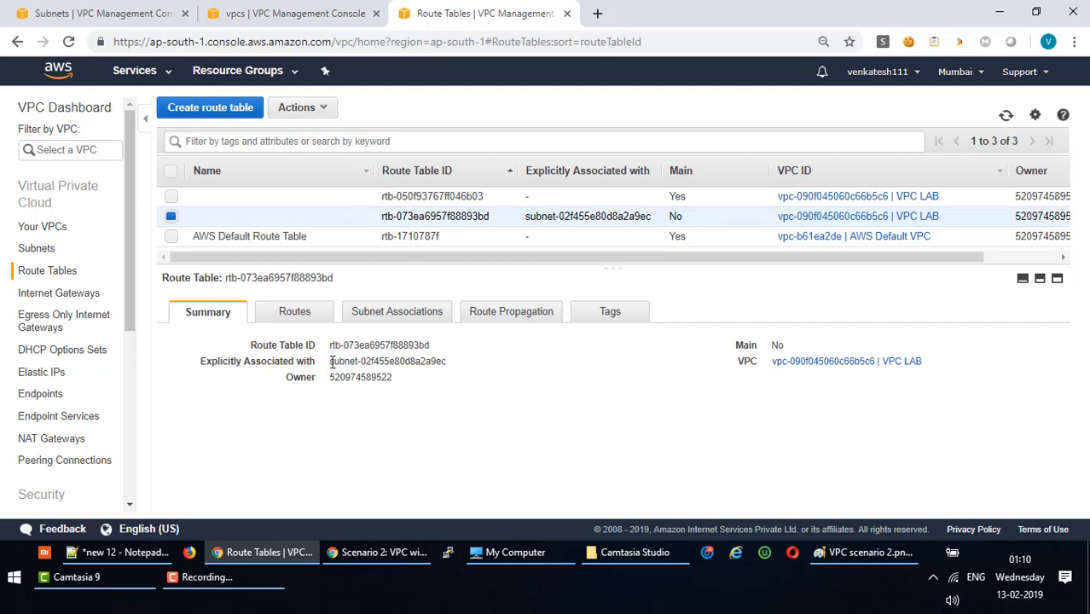
drag(332, 362, 452, 364)
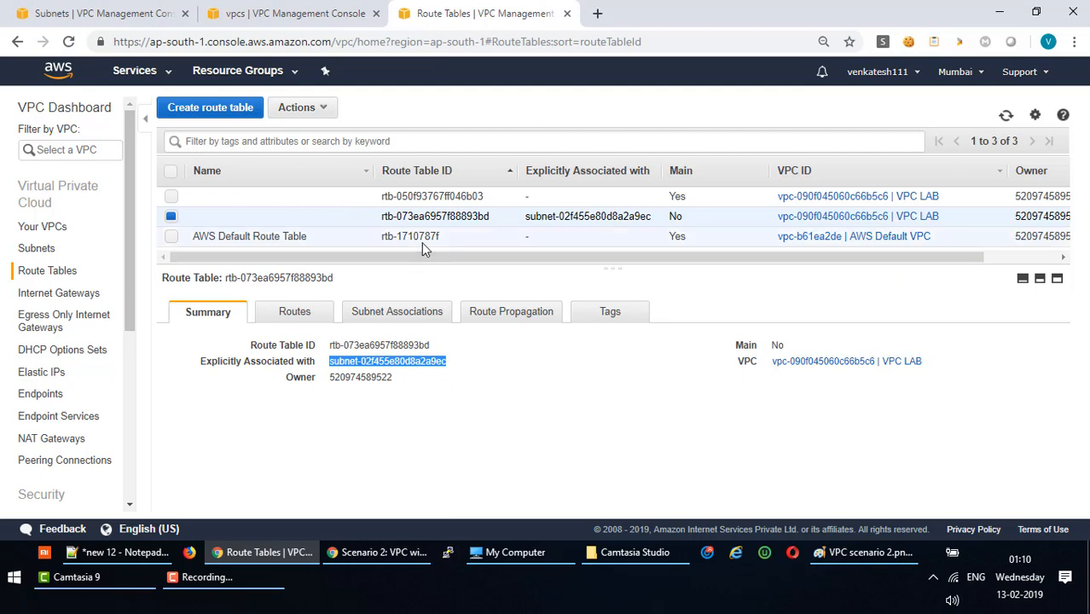
click(358, 222)
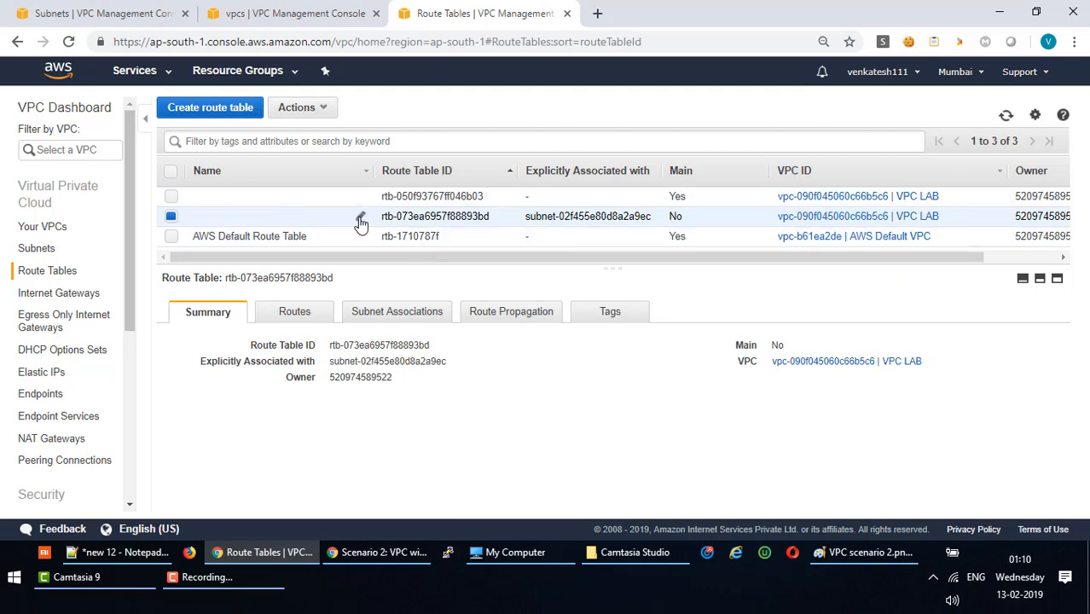
click(359, 220)
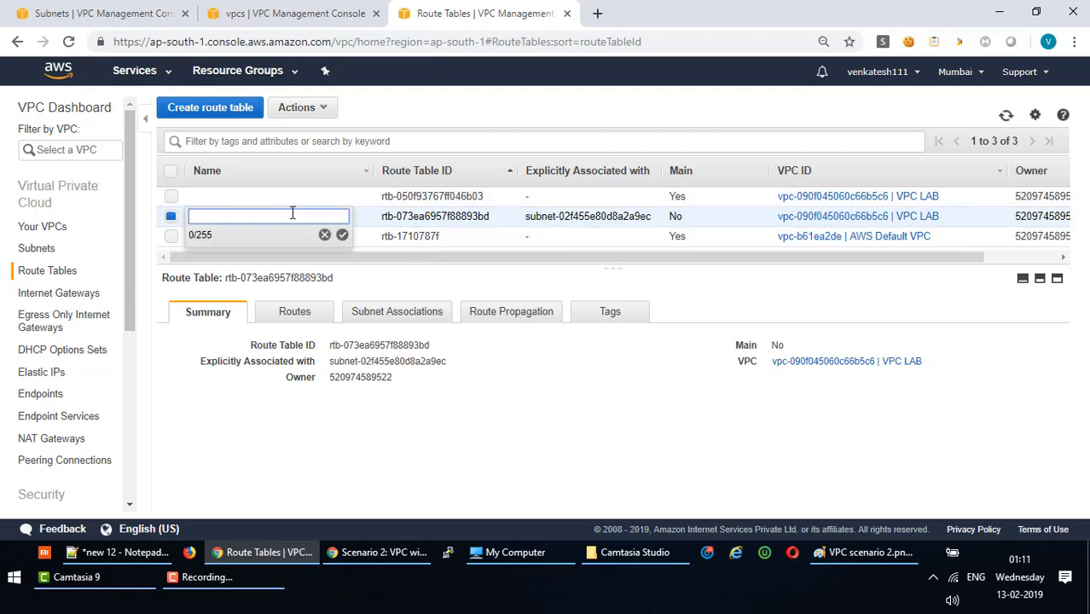
click(143, 17)
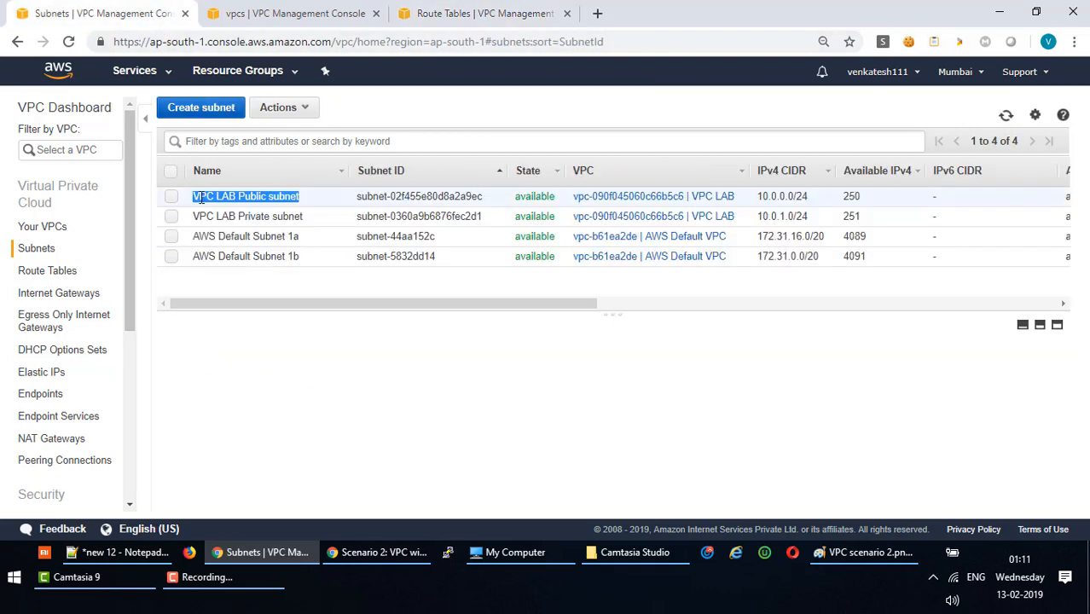
click(474, 16)
key(ctrl+v)
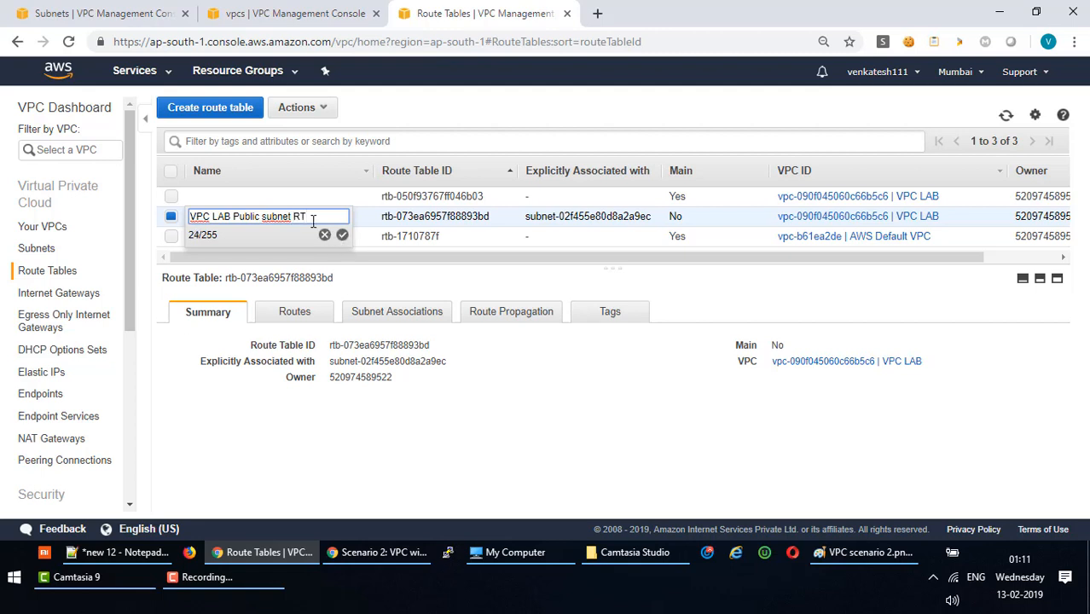
click(342, 235)
Name the main route table 'VPC LAB Private subnet RT' by replacing Public with Private.
click(331, 197)
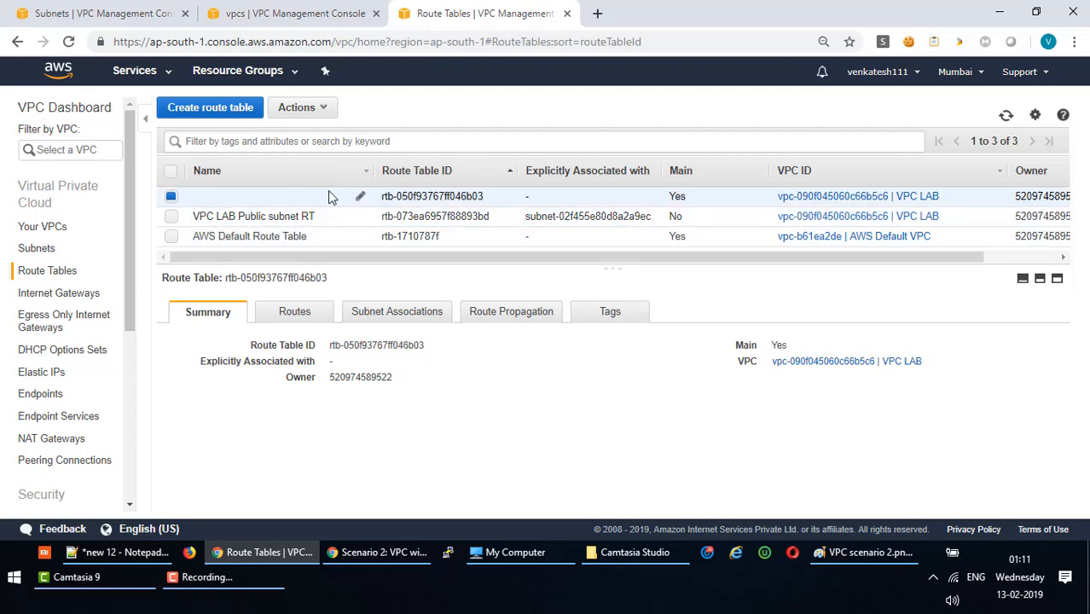
click(360, 196)
key(ctrl+v)
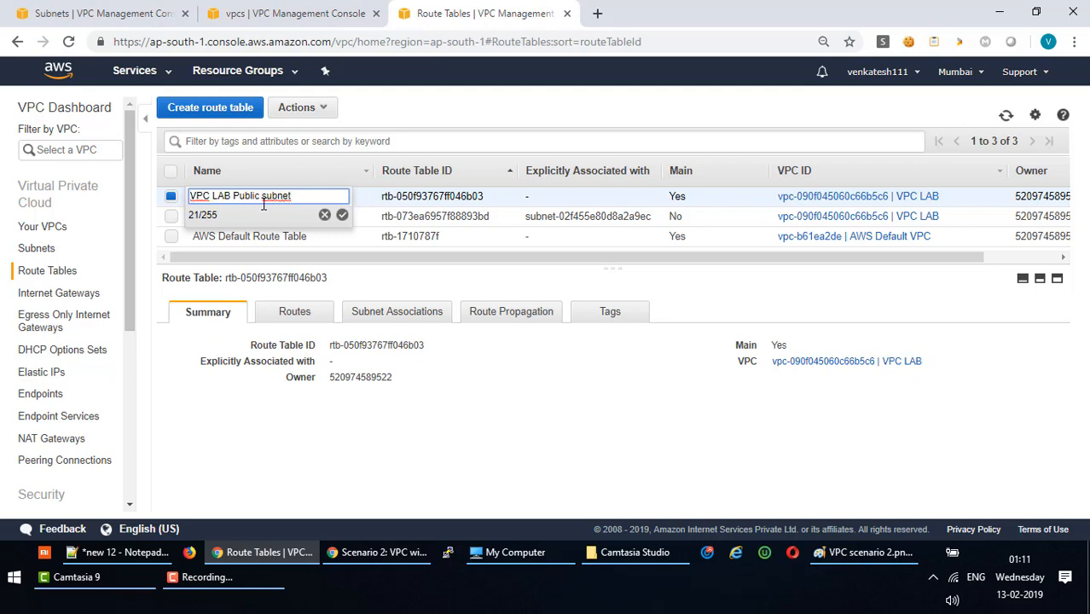
drag(259, 194, 229, 193)
text(Private)
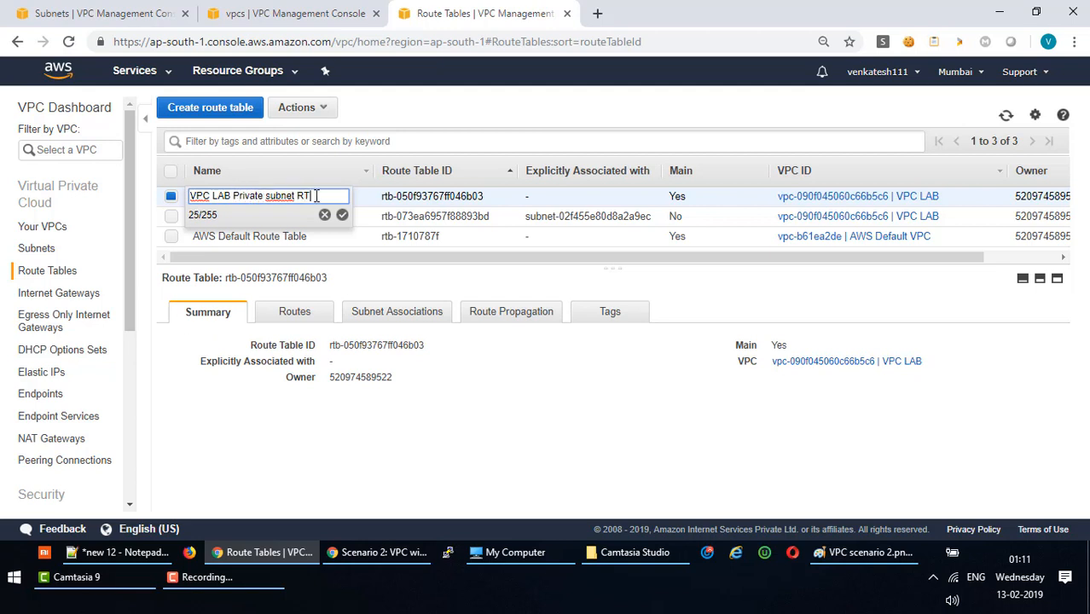
click(342, 215)
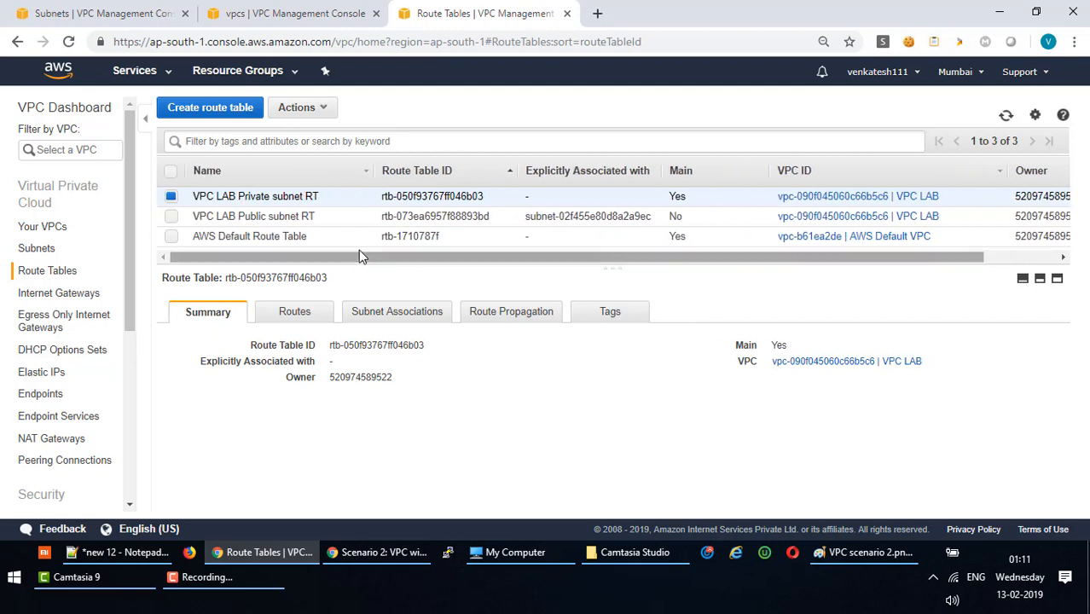
Check both tables' routes, selecting the public RT's igw target and the private RT's nat-0fd78af5c714fbde4.
click(328, 240)
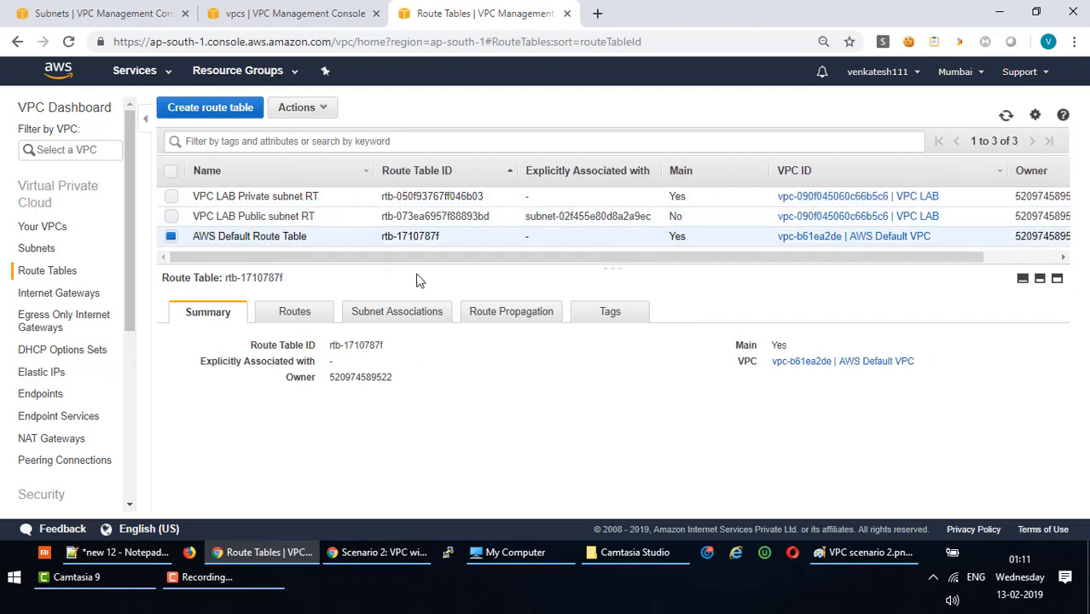
click(295, 313)
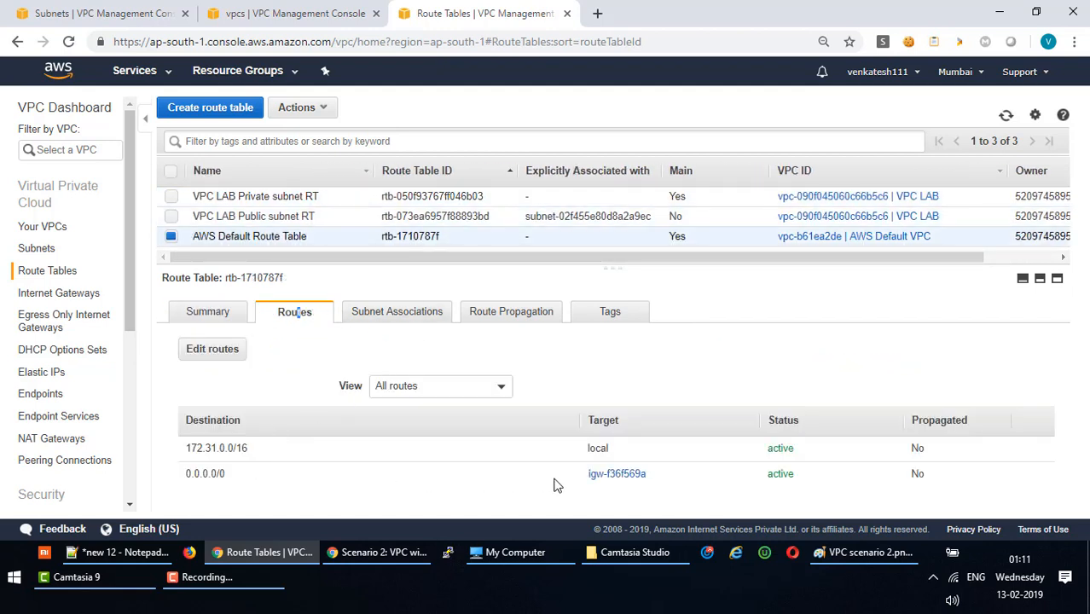
click(309, 217)
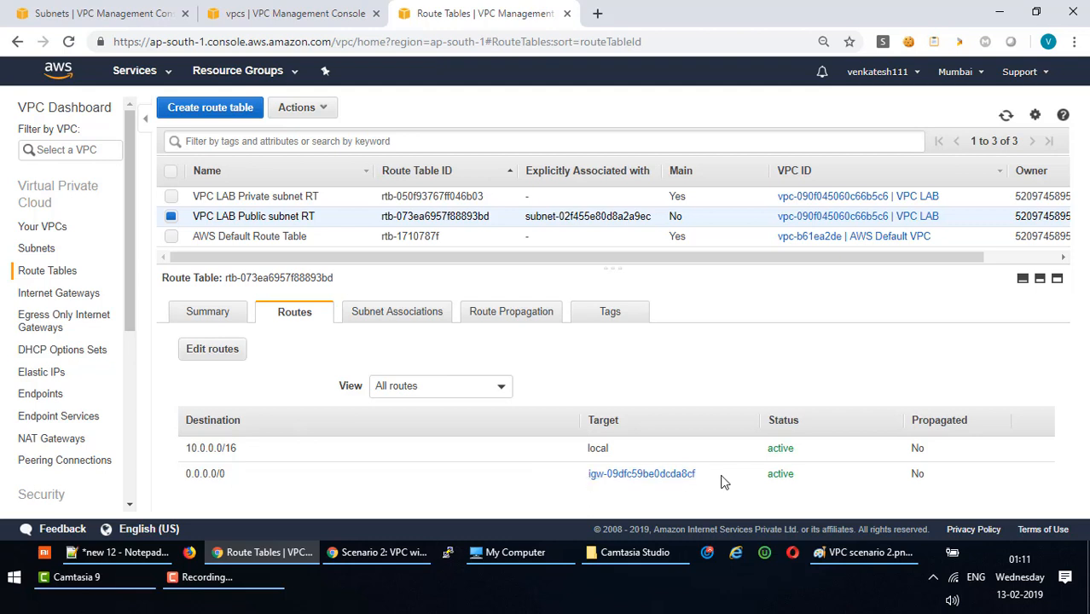
drag(722, 480, 570, 479)
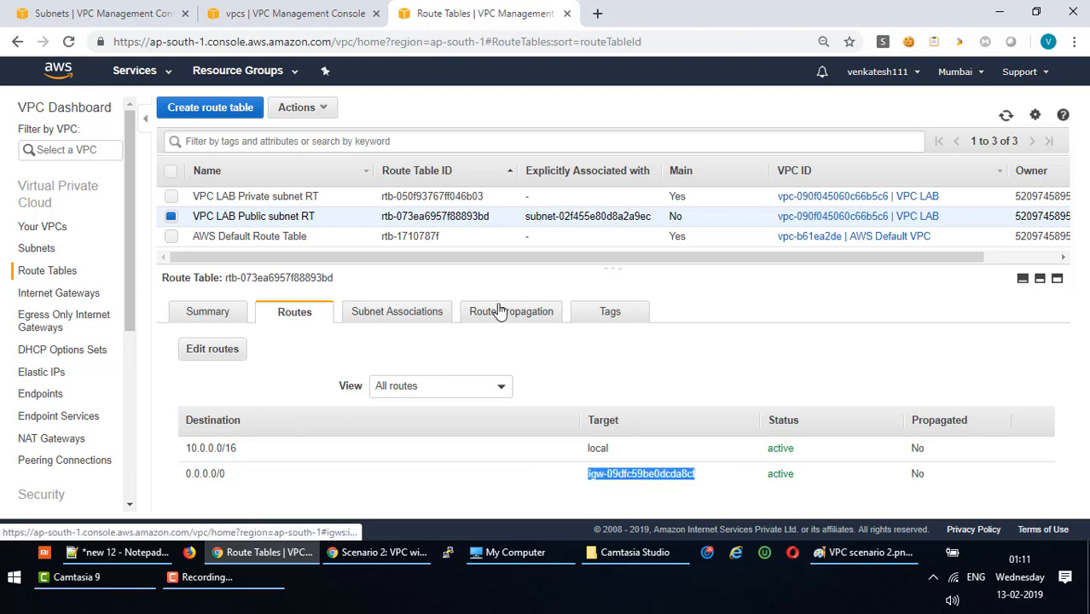
click(404, 198)
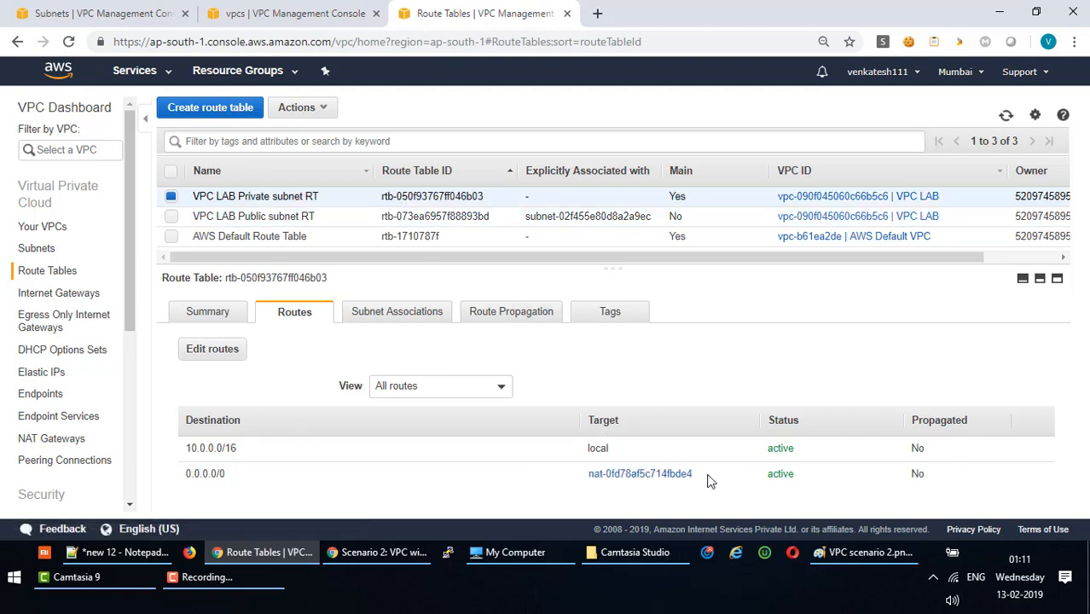
drag(710, 480, 560, 485)
key(ctrl+c)
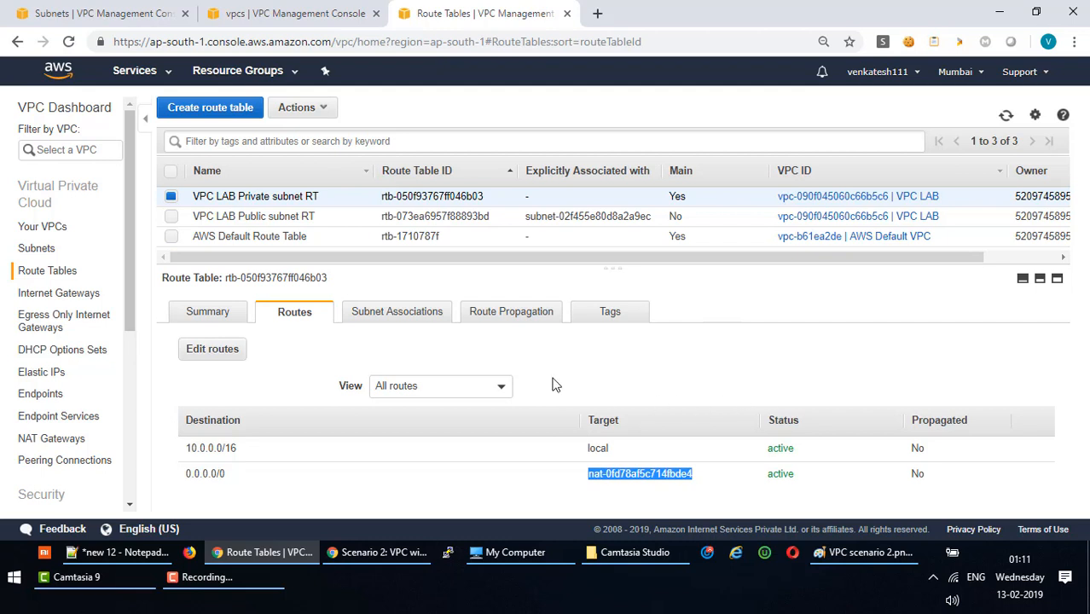
Name the VPC LAB internet gateway 'VPC LAB IGW'.
click(56, 296)
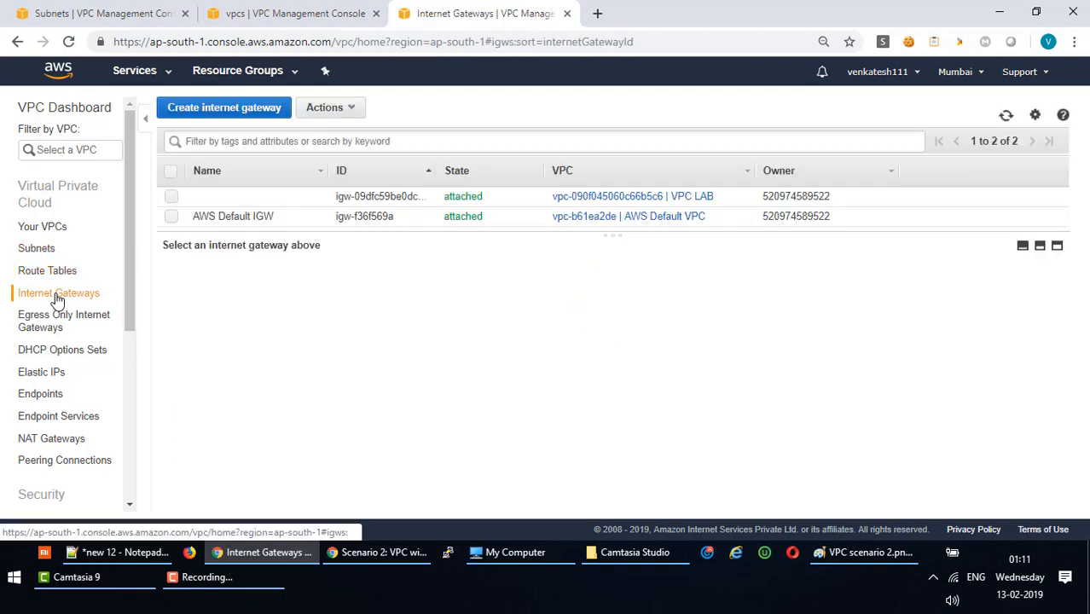
click(316, 197)
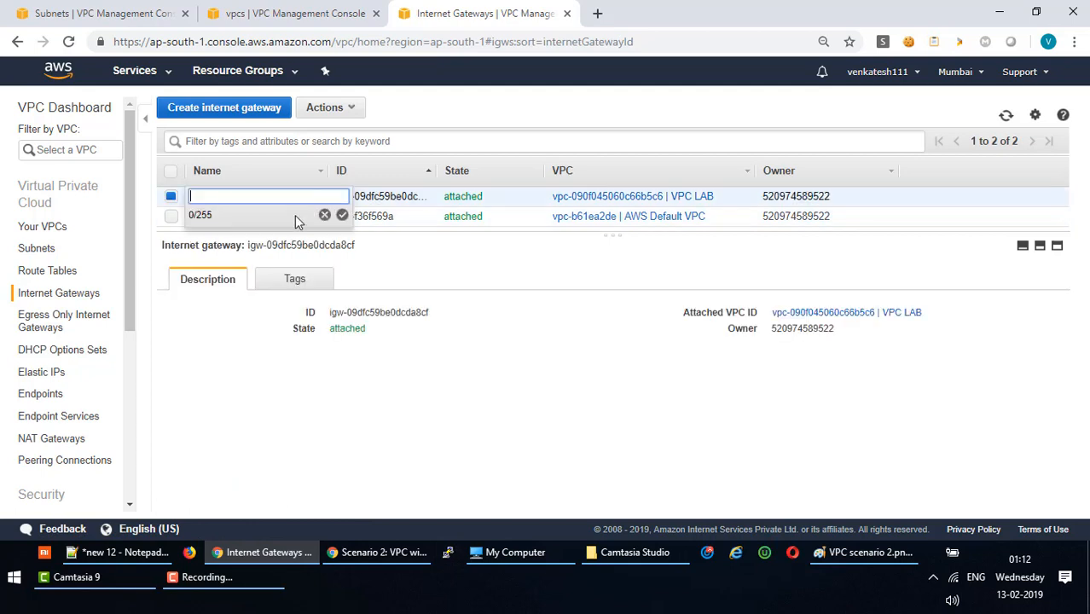
key(ctrl+v)
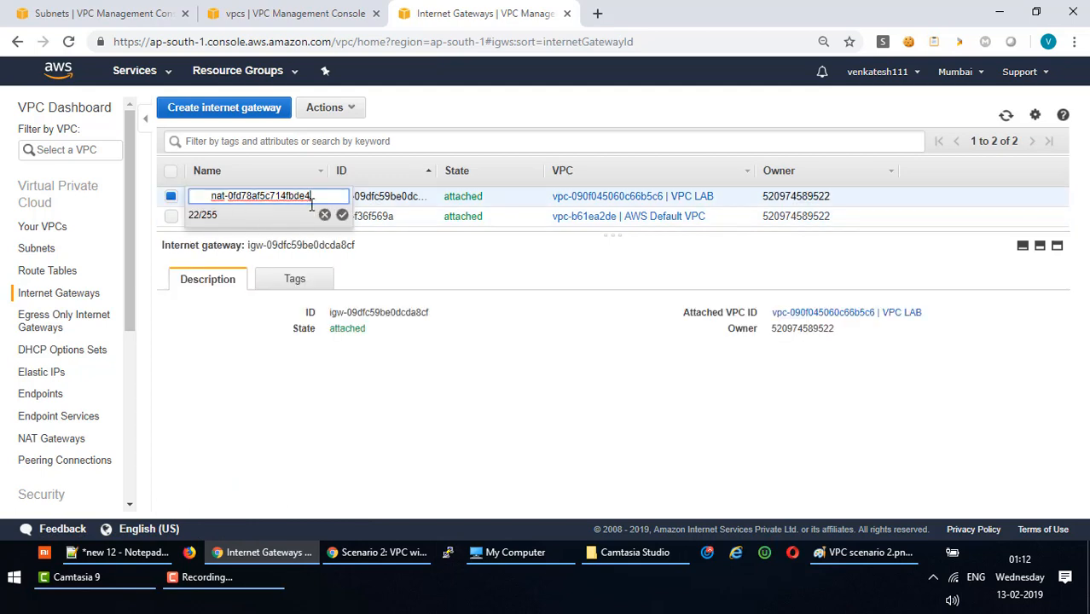
key(ctrl+a)
key(ctrl+c)
key(BackSpace)
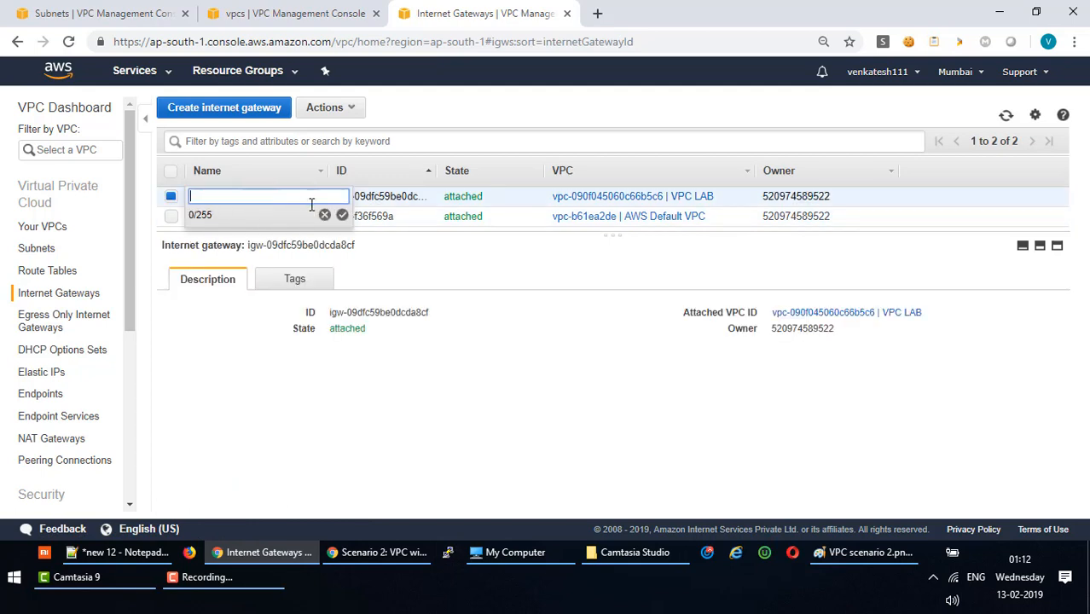
text(VPC LAB IGW)
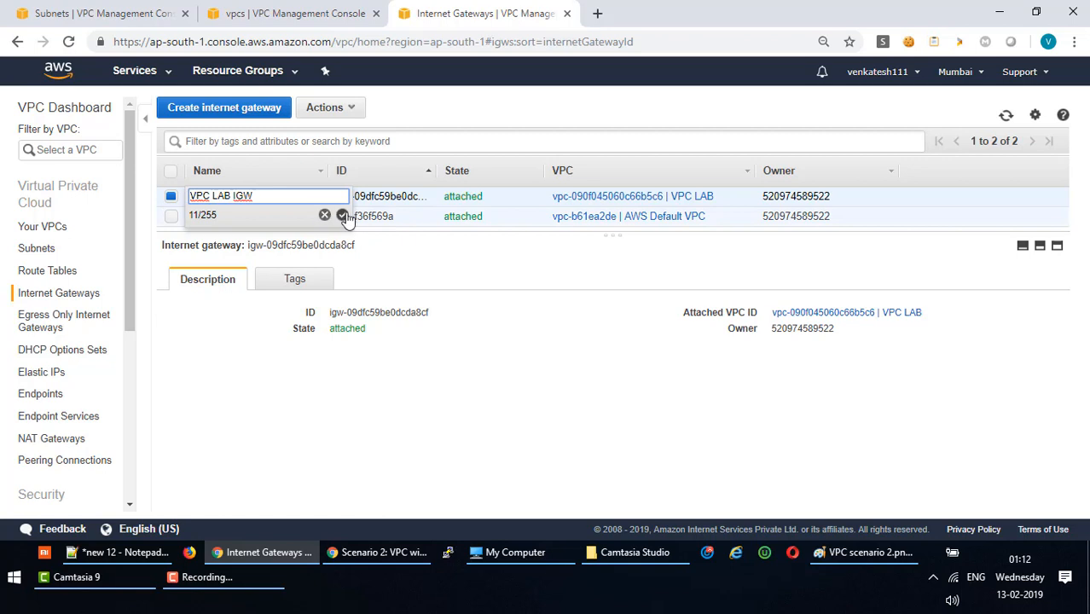
click(342, 215)
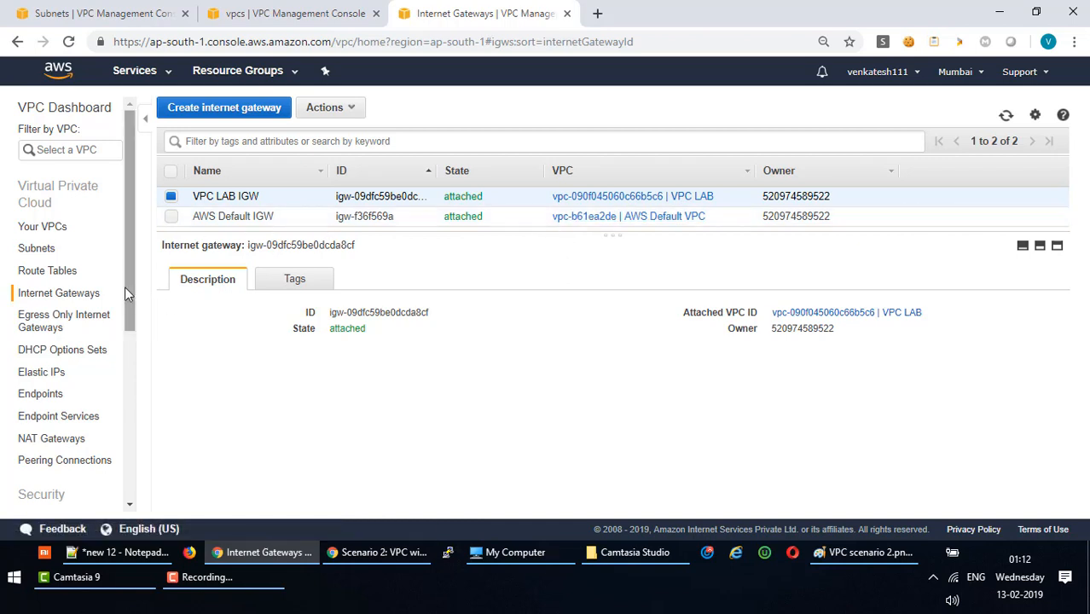
Check the Elastic IPs, then name the NAT gateway 'VPC LAB NAT GW'.
drag(125, 286, 124, 330)
click(23, 291)
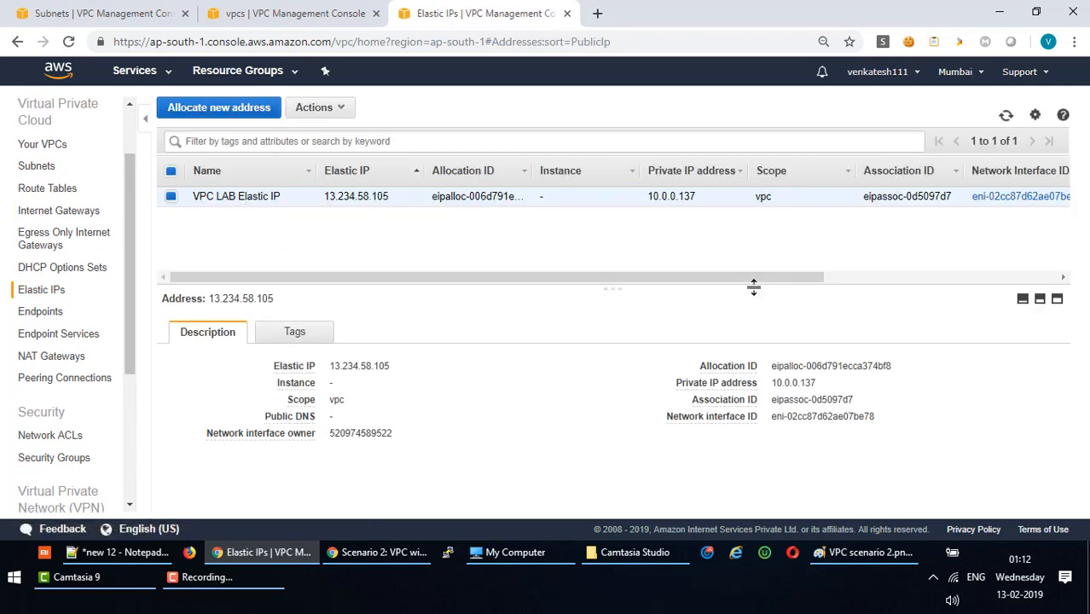
drag(747, 283, 585, 280)
click(56, 356)
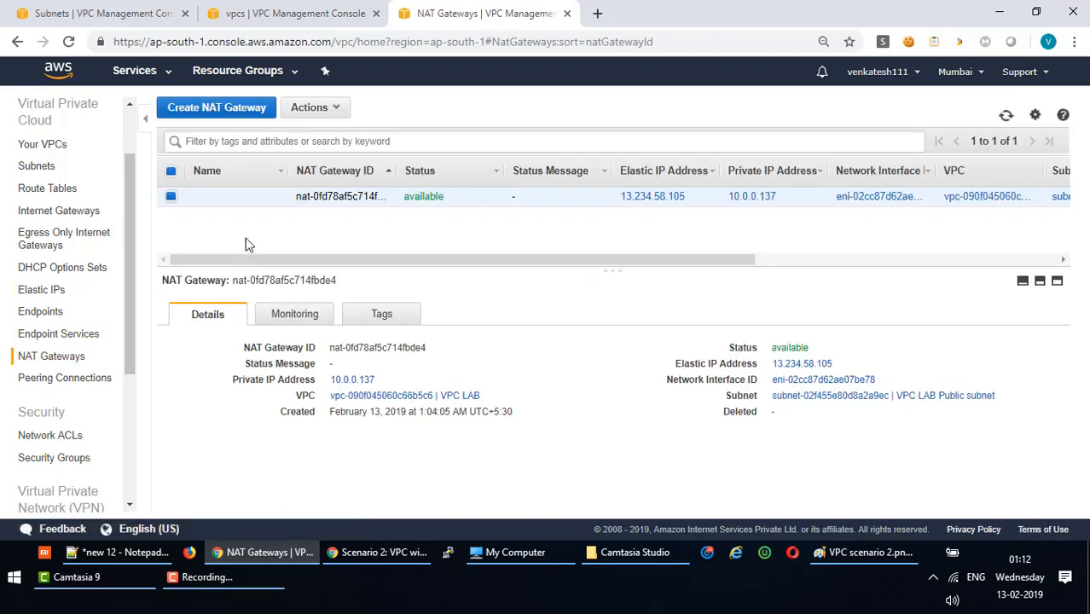
click(275, 197)
key(ctrl+v)
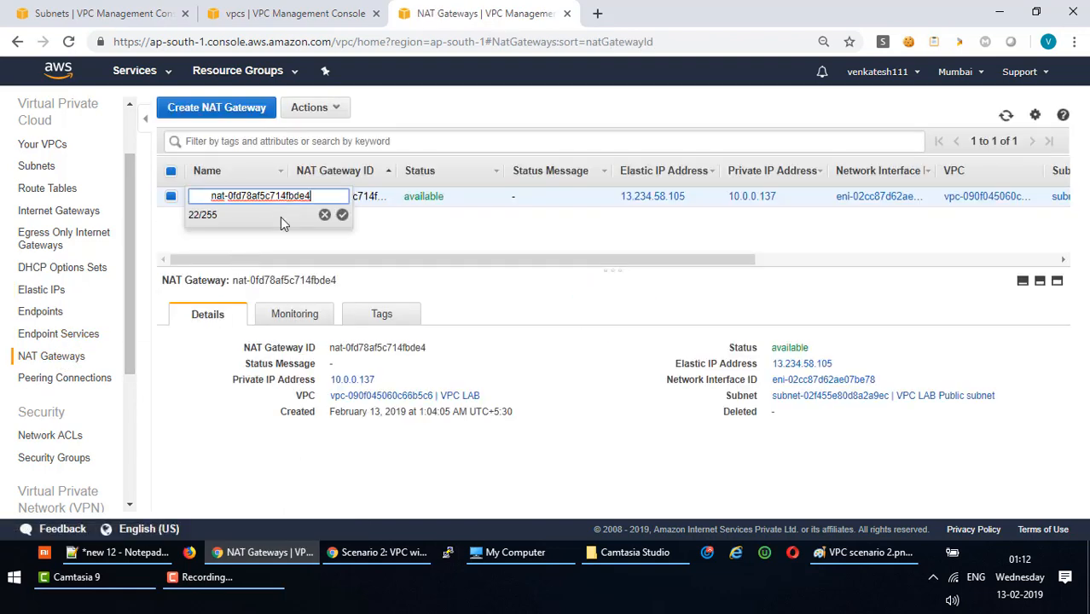
drag(311, 201, 125, 199)
key(BackSpace)
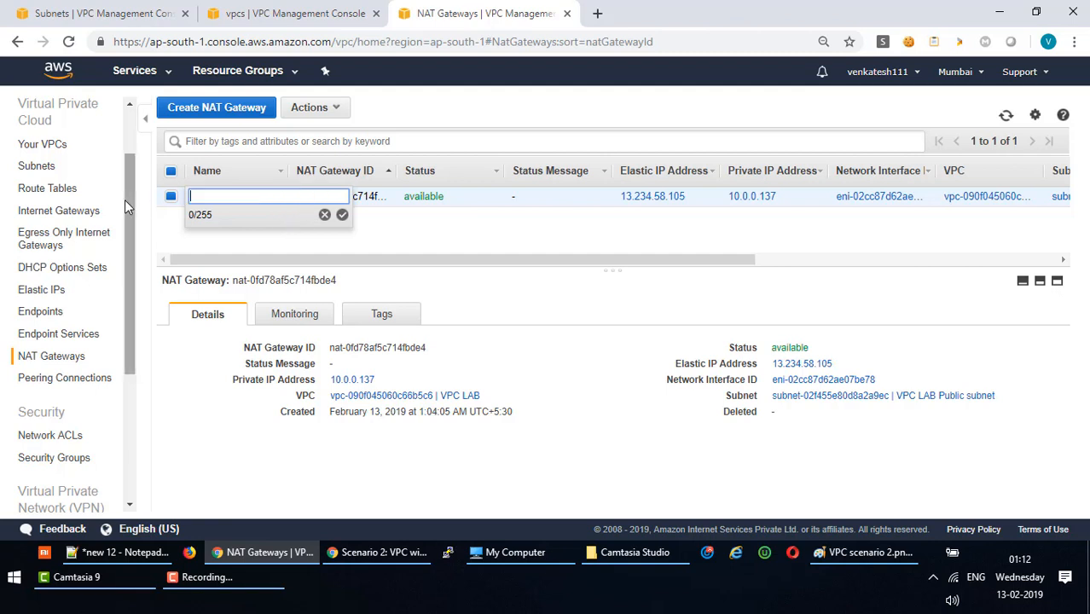
text(VPC LAB NAT GW)
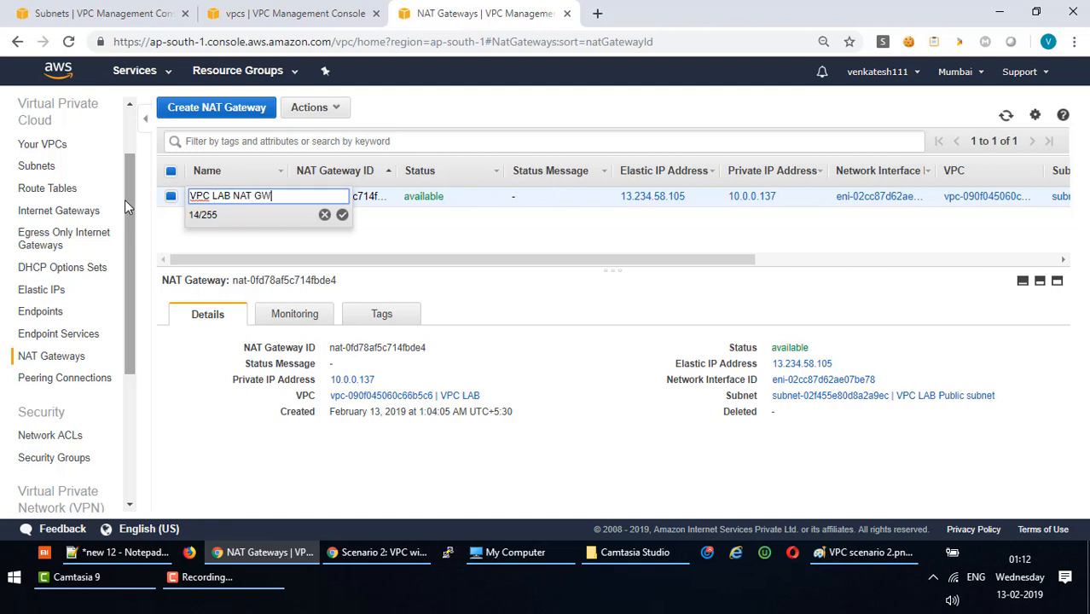
click(342, 215)
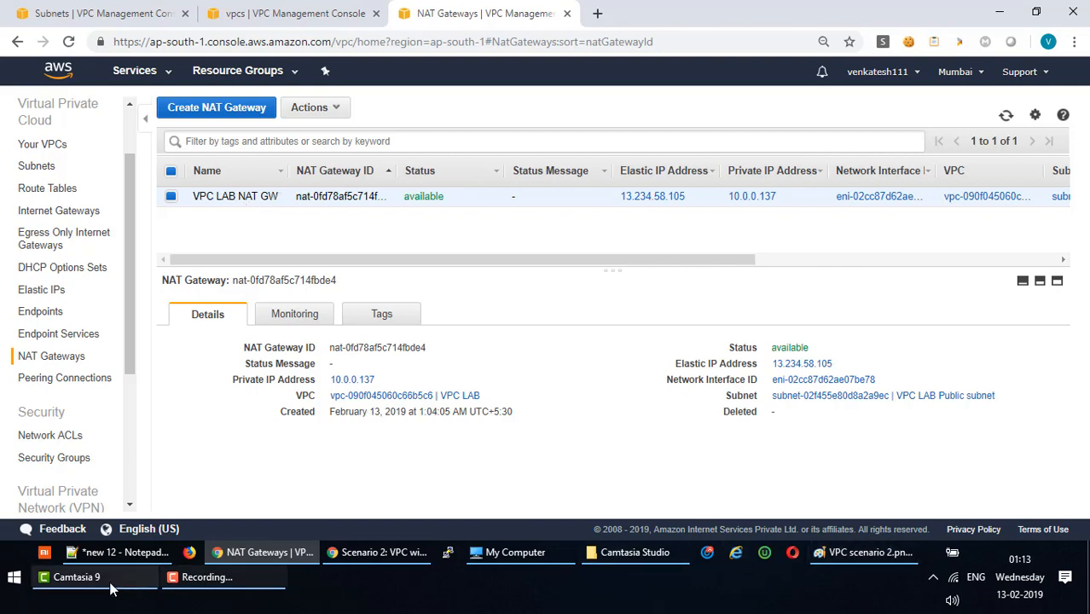
Compare against the Paint diagram and confirm the NAT gateway sits in VPC LAB Public subnet.
click(844, 556)
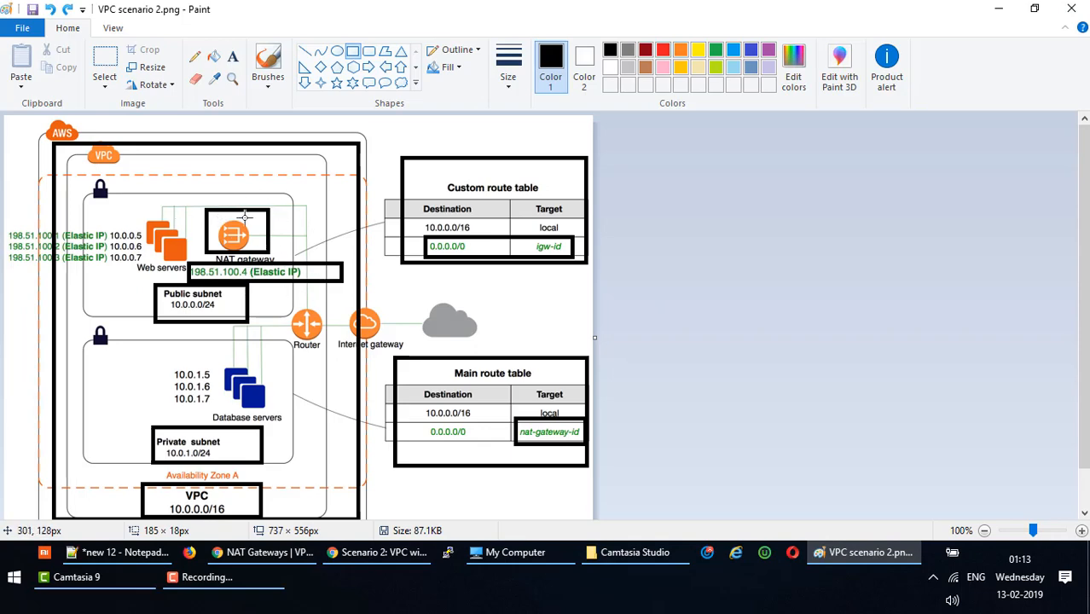
key(alt+Tab)
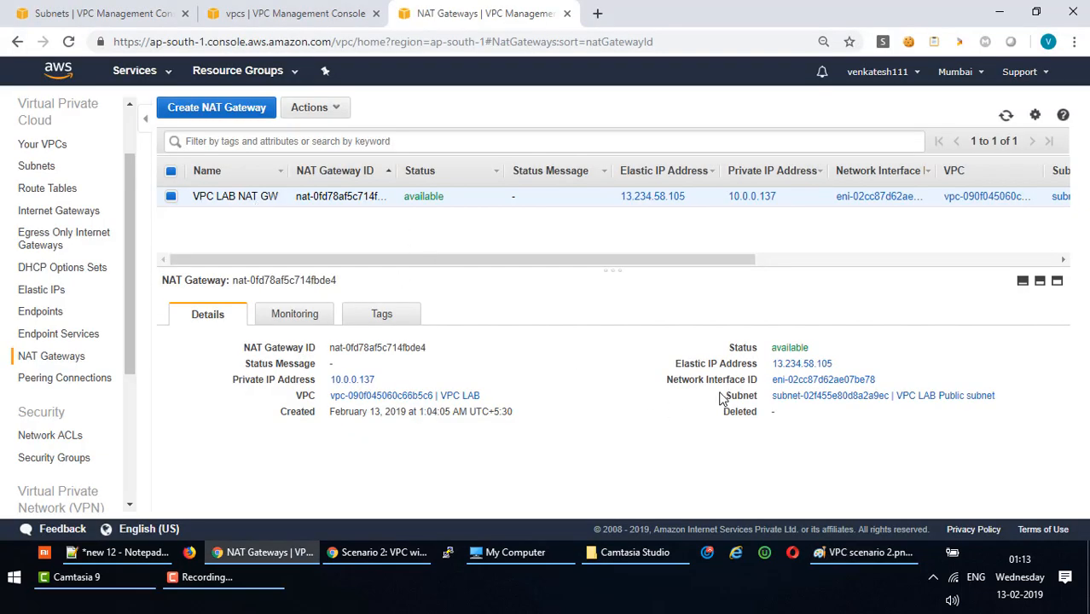
drag(725, 395, 938, 395)
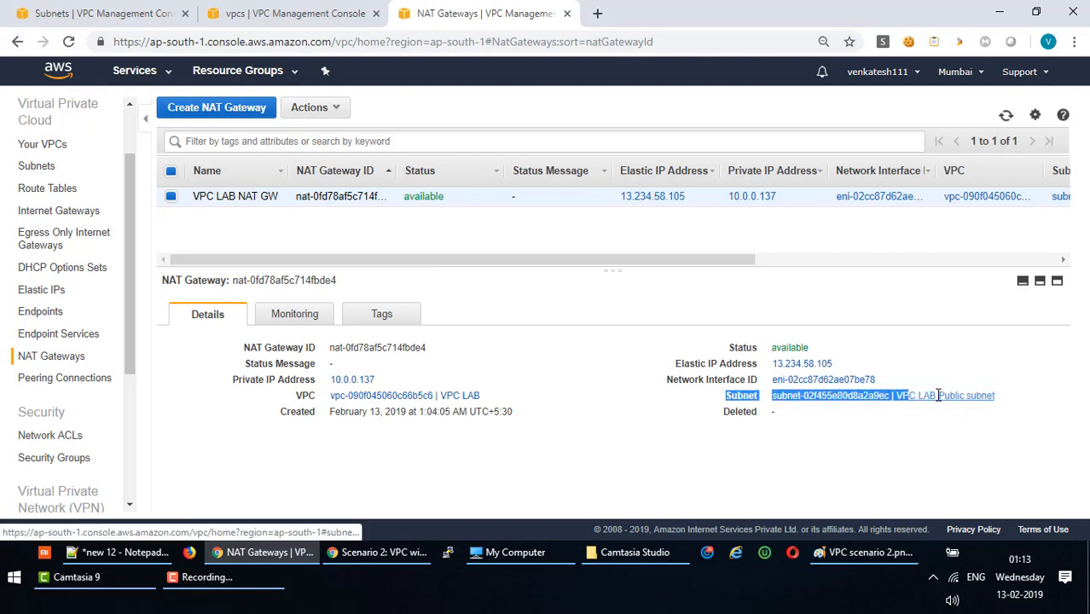
click(993, 434)
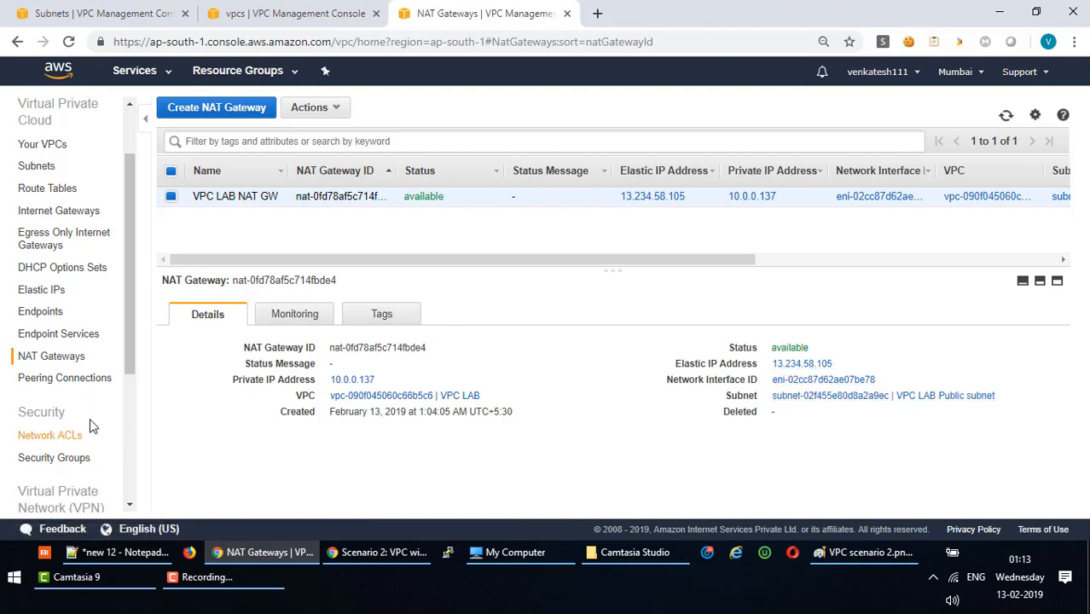
Open the VPC Dashboard, then return to the VPC scenario 2.png diagram in Paint.
drag(128, 377, 122, 444)
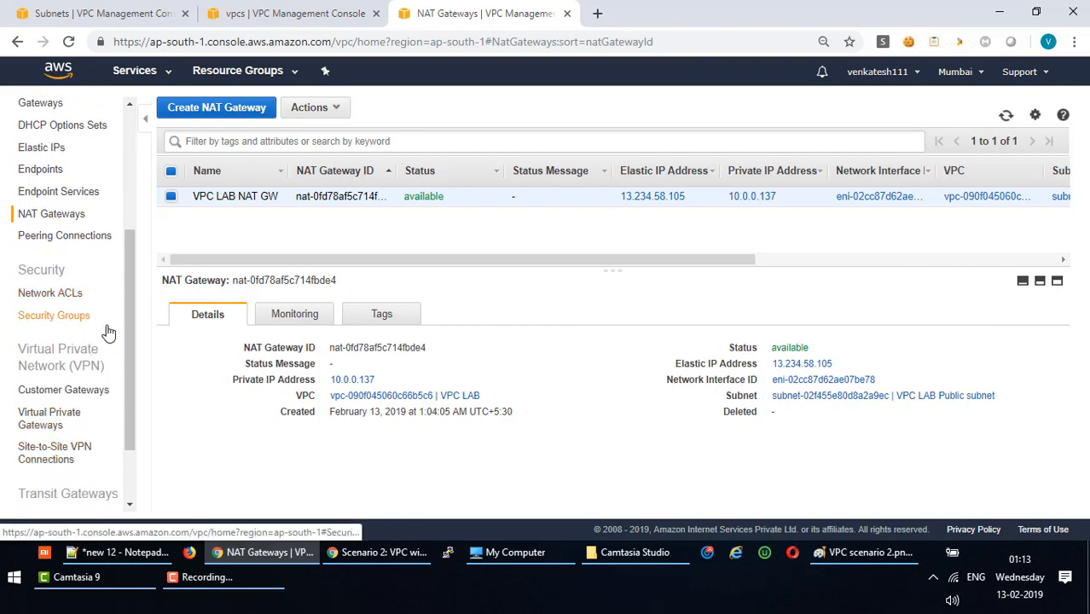
drag(130, 362, 126, 201)
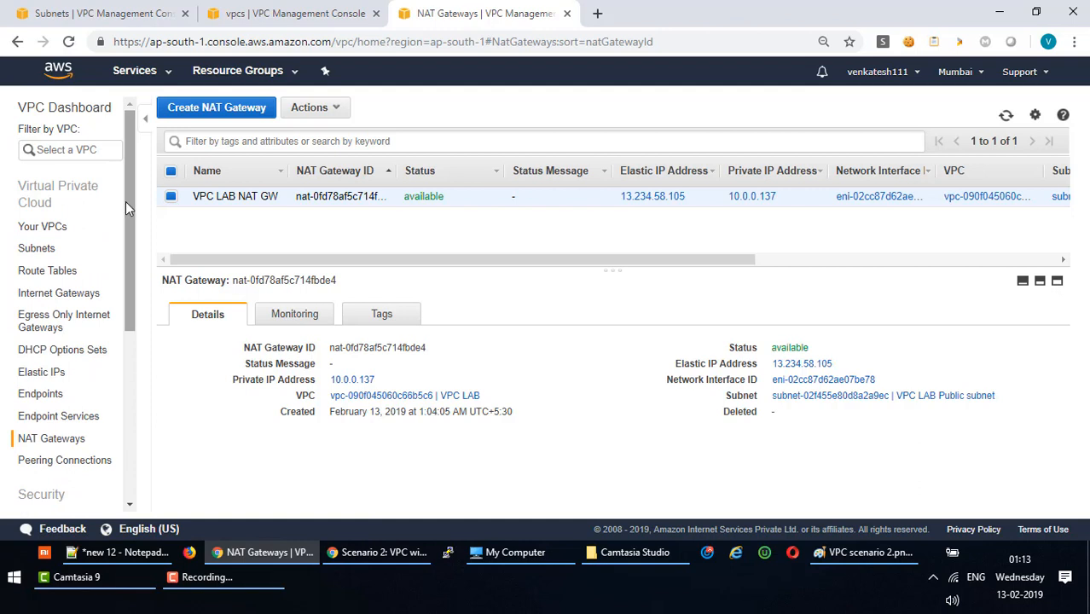
click(64, 108)
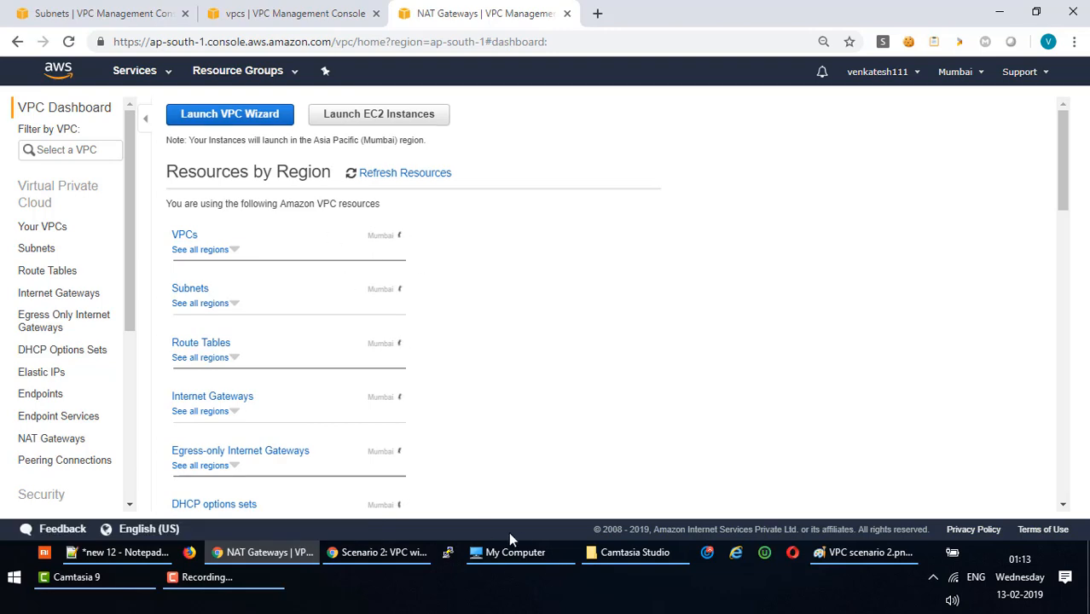
click(835, 557)
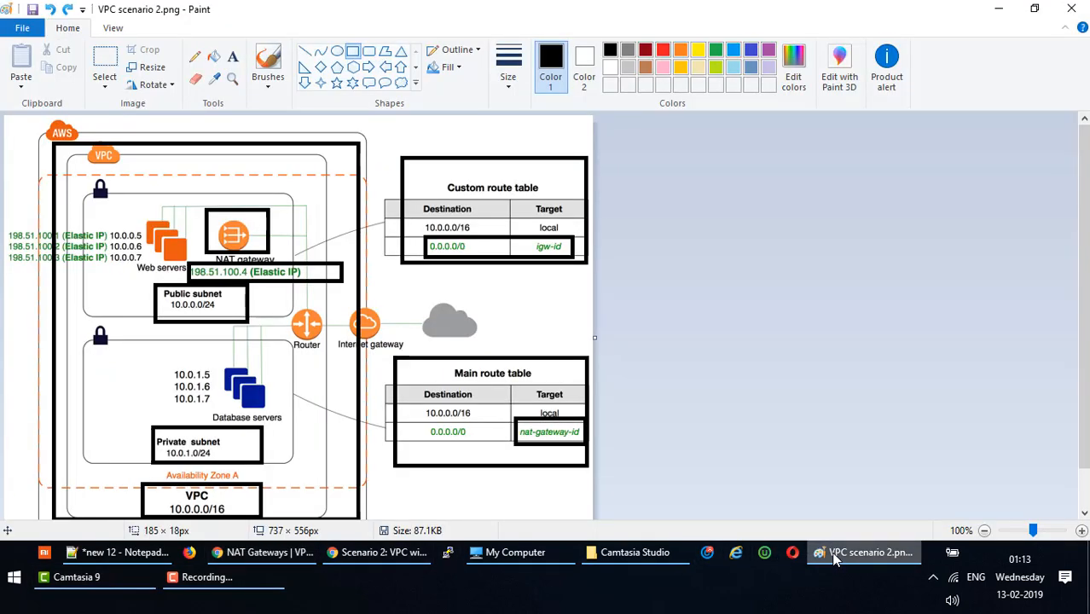
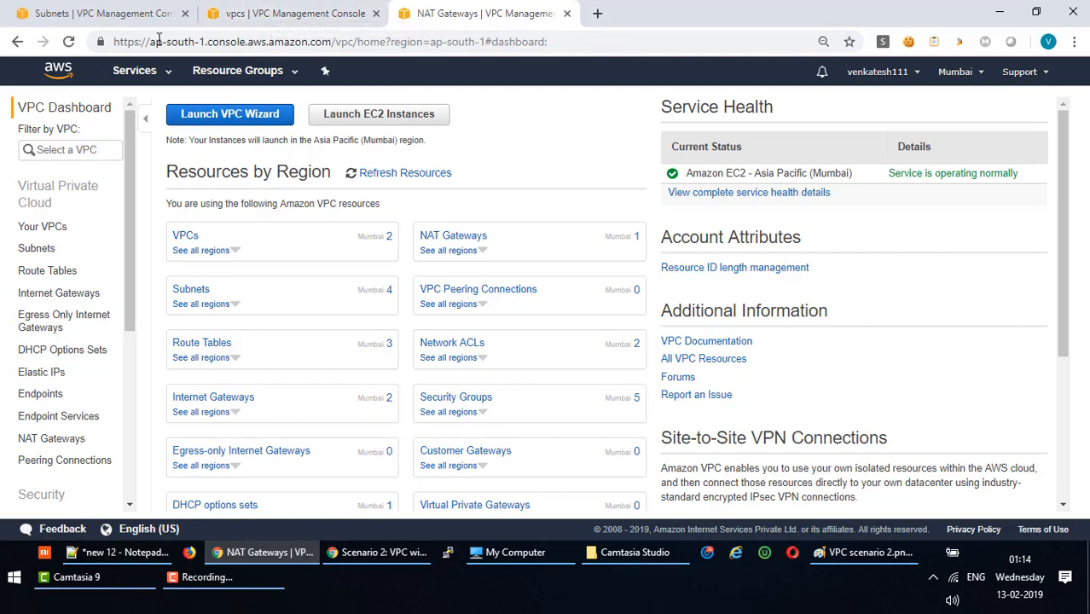
Go to EC2 and list the running instances: Docker Machine running, Web Server stopped.
click(130, 73)
click(226, 186)
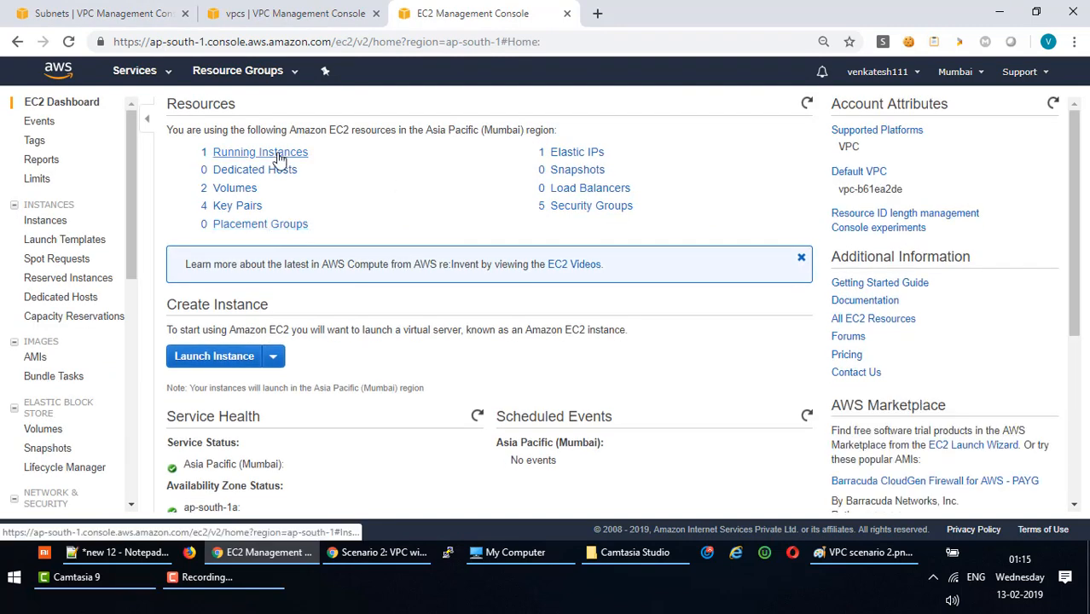
mouse_move(228, 584)
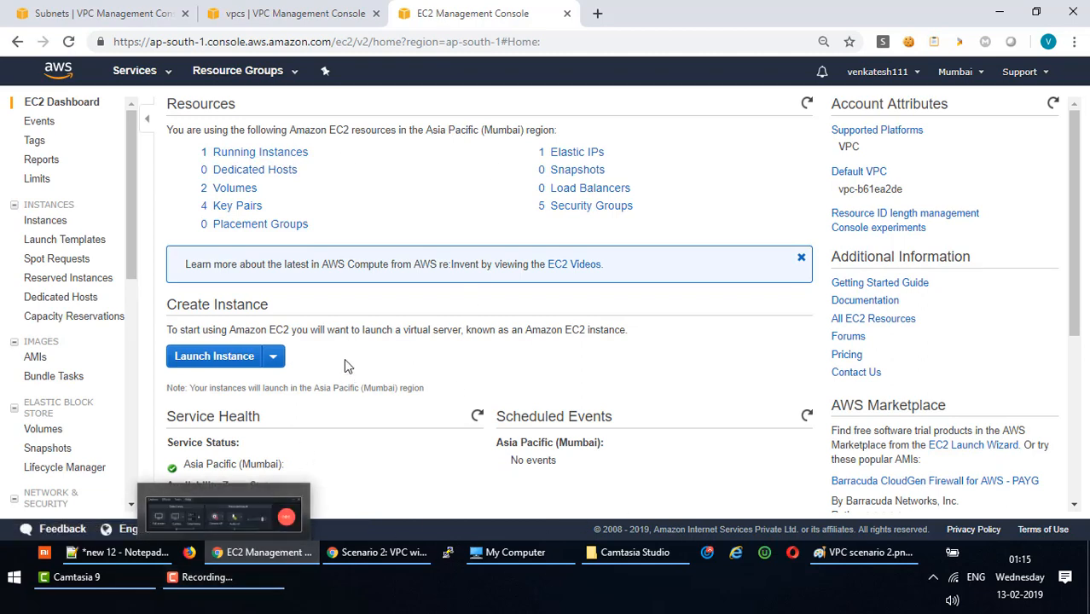
click(270, 160)
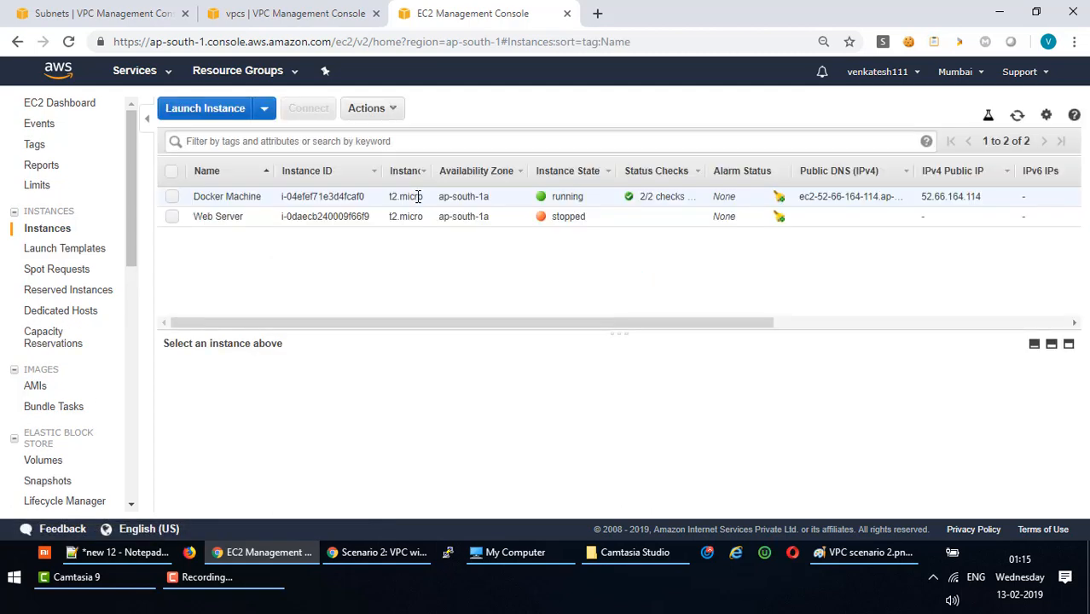
Start a new instance launch with the Red Hat Enterprise Linux 7.5 image on t2.micro.
click(208, 113)
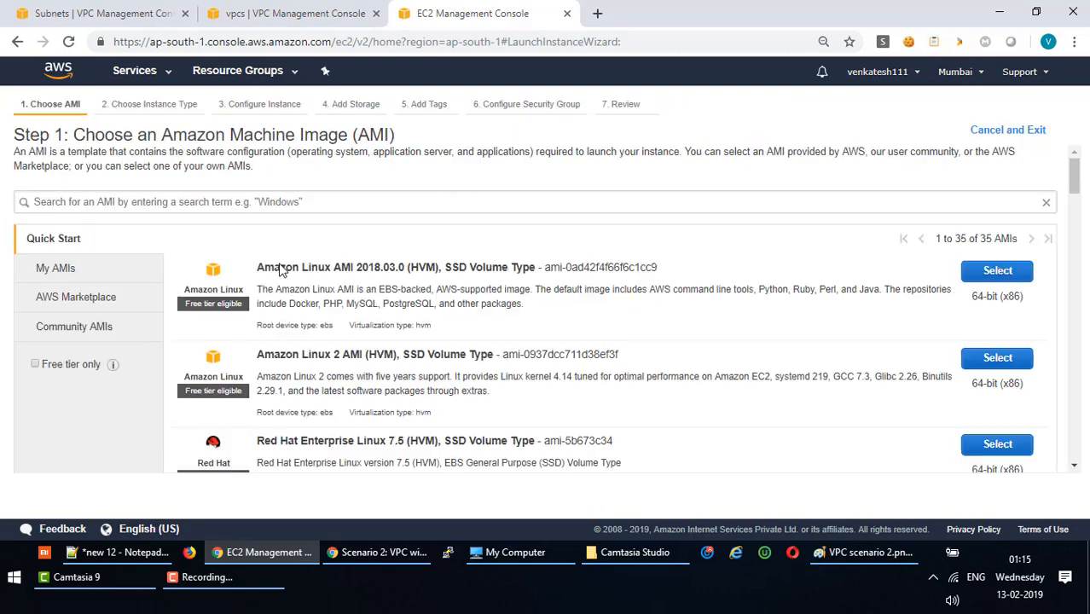
mouse_move(1074, 174)
mouse_down()
mouse_move(1077, 208)
mouse_move(1074, 180)
mouse_up()
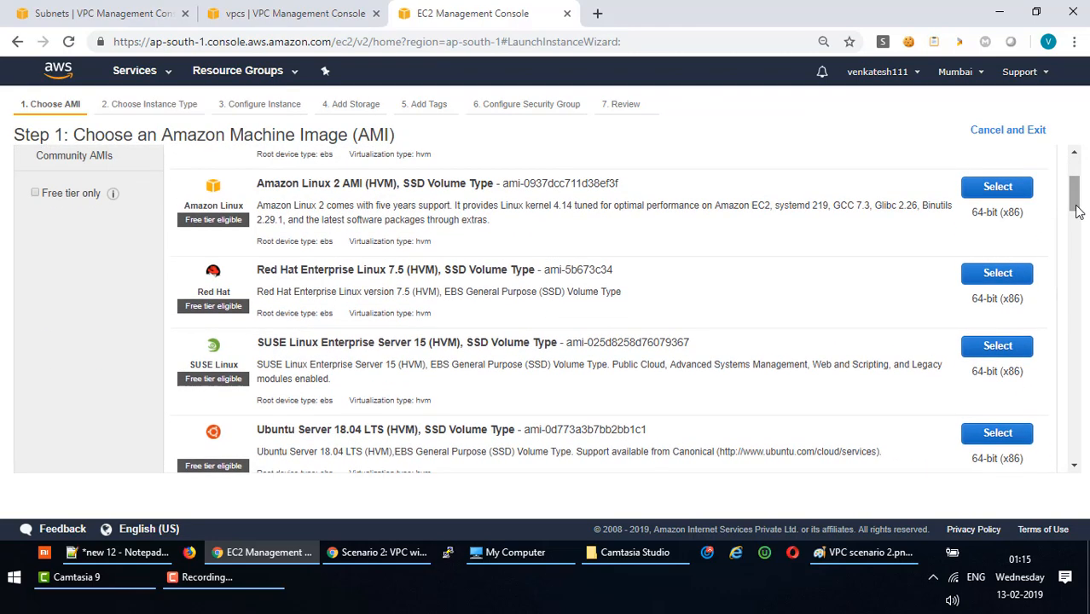
click(997, 280)
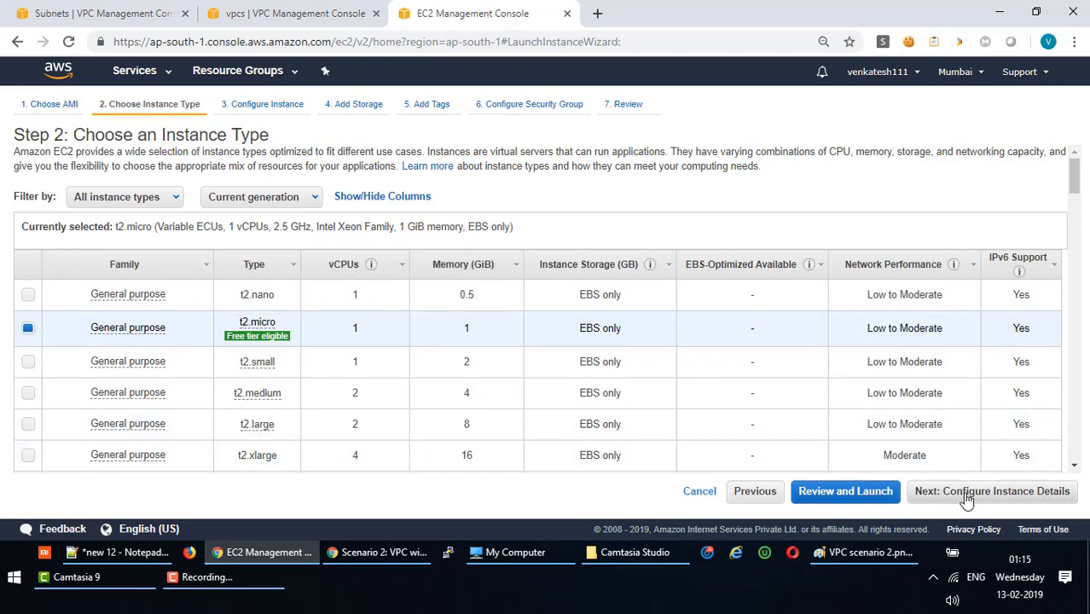
click(967, 501)
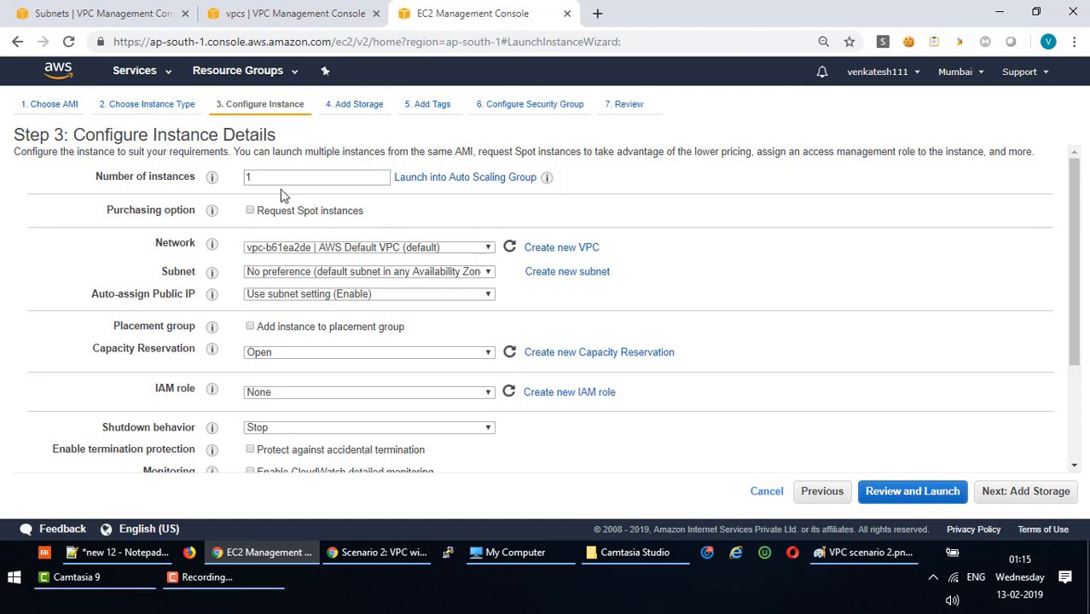
Place the instance in the VPC LAB network's Public subnet with auto-assign public IP enabled.
click(389, 253)
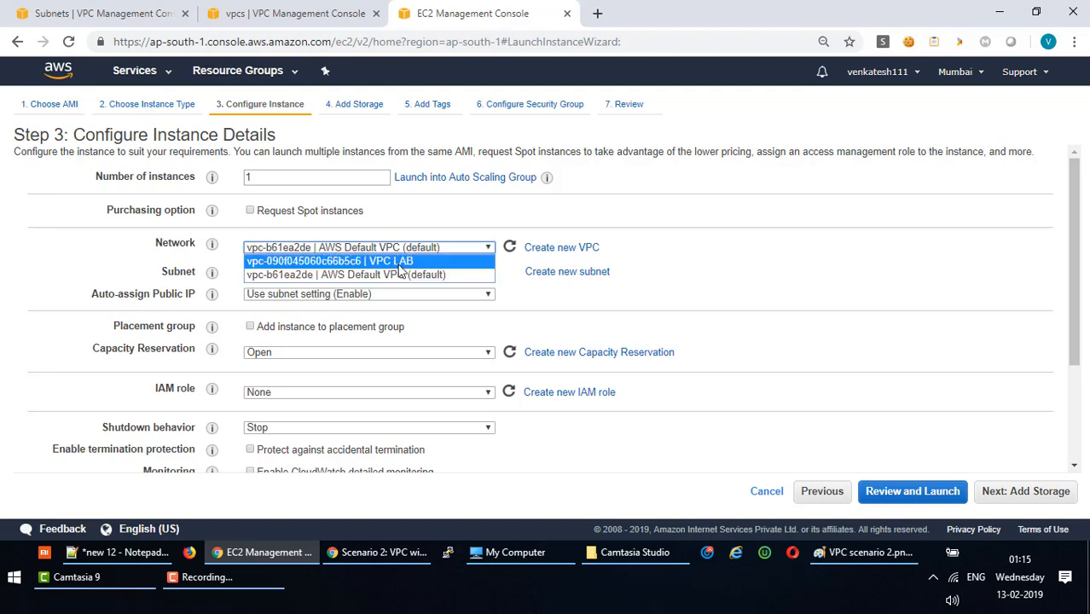
click(400, 262)
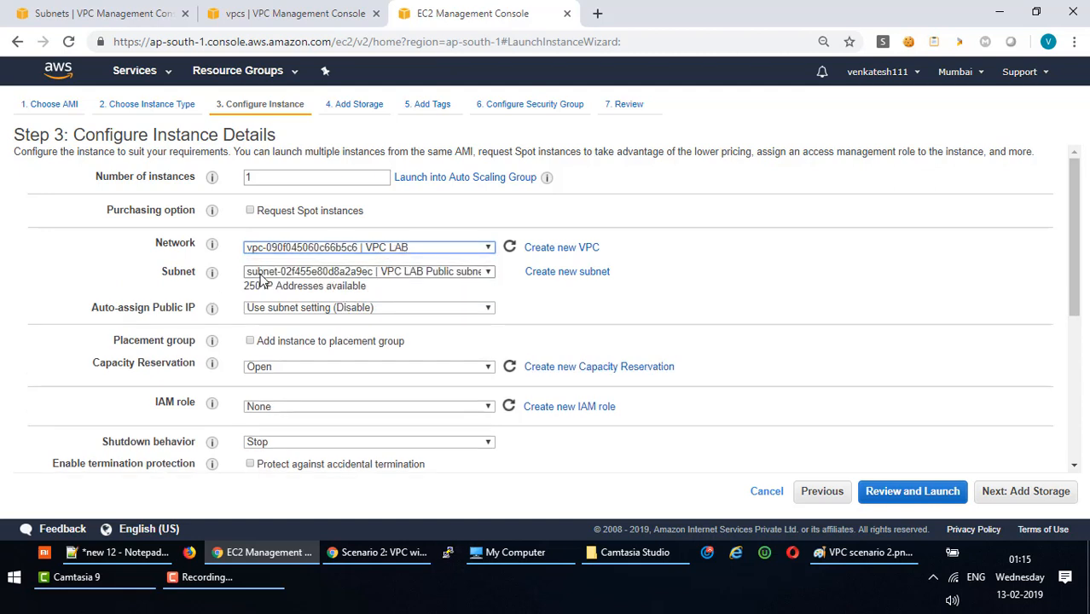
click(437, 272)
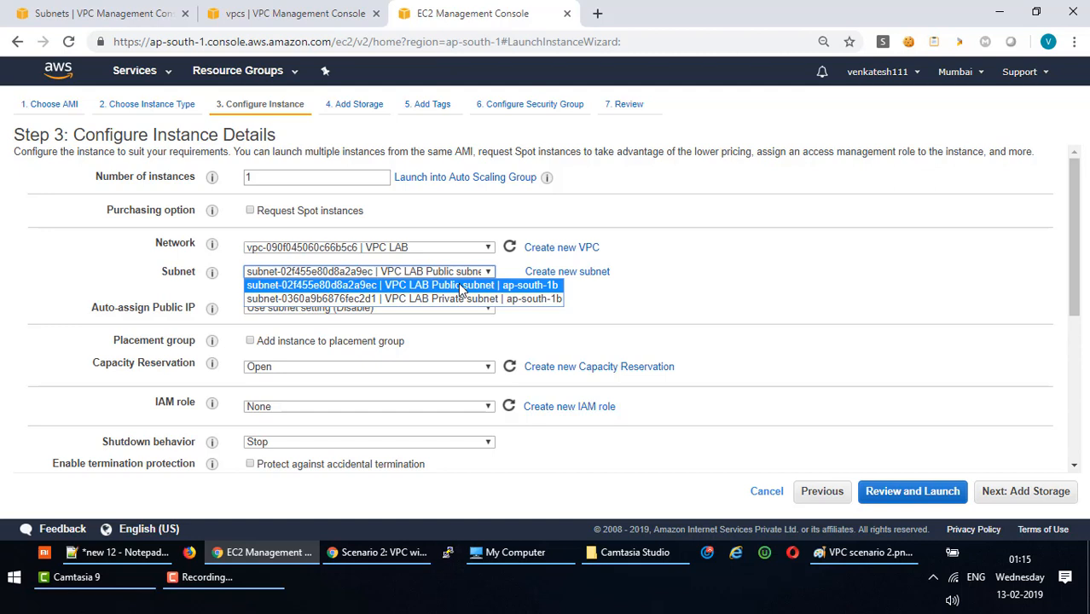
click(460, 286)
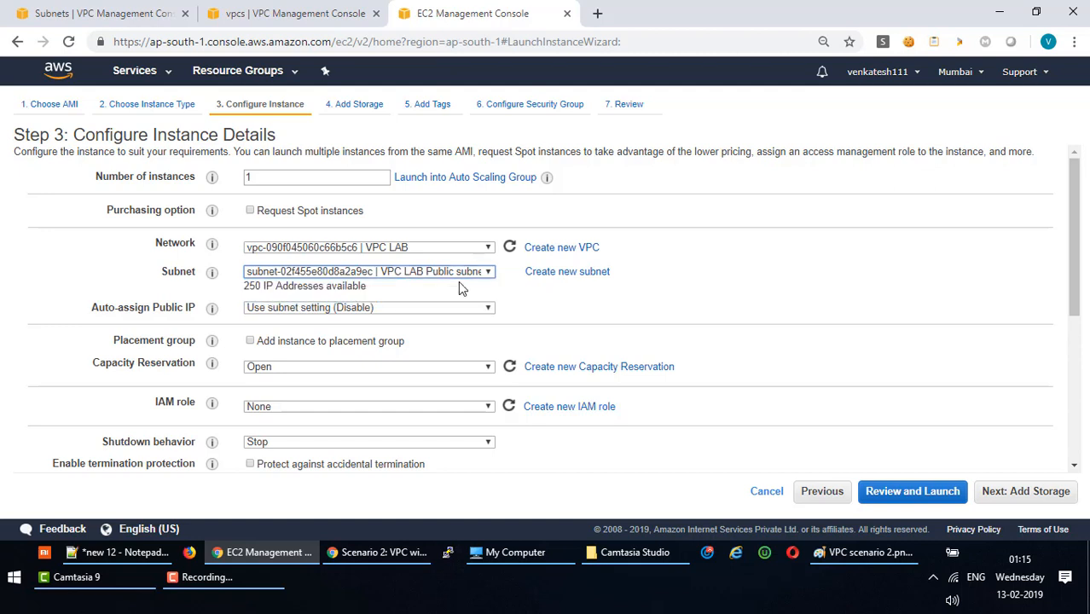
click(316, 313)
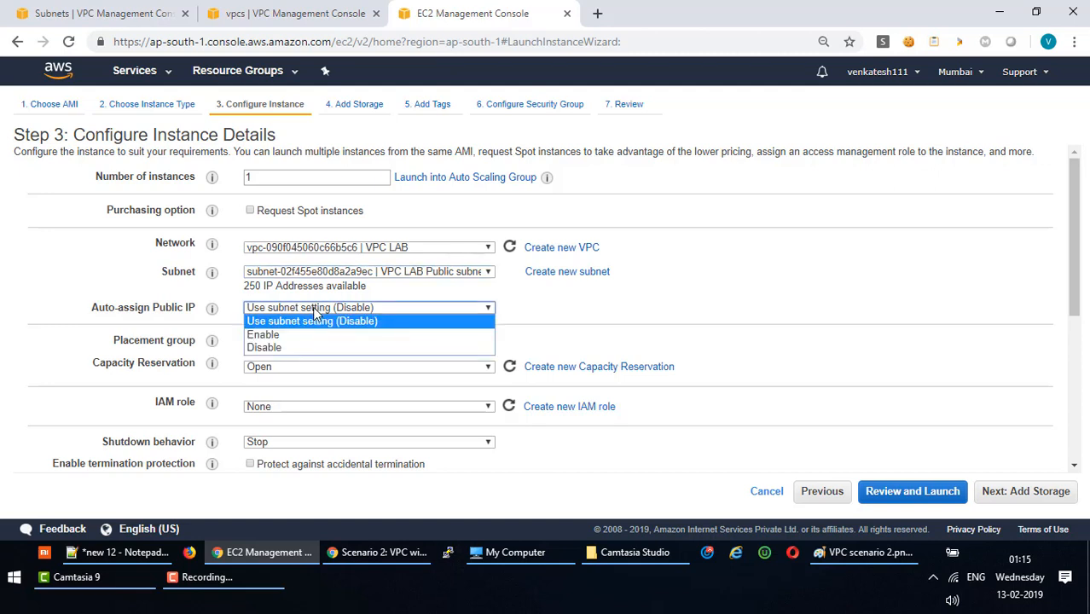
click(284, 335)
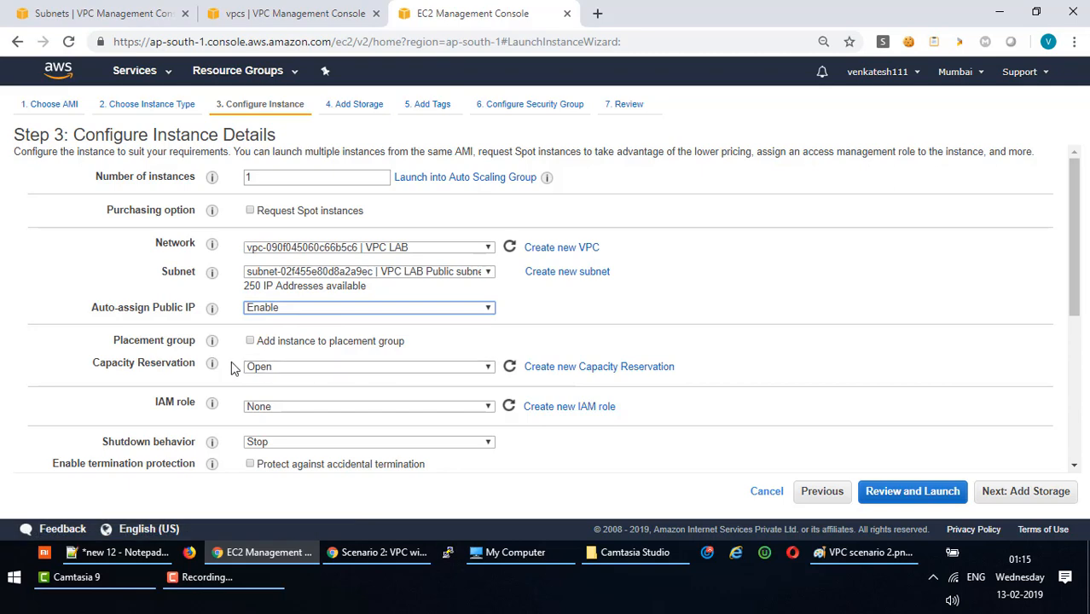
scroll(395, 348, down, 1)
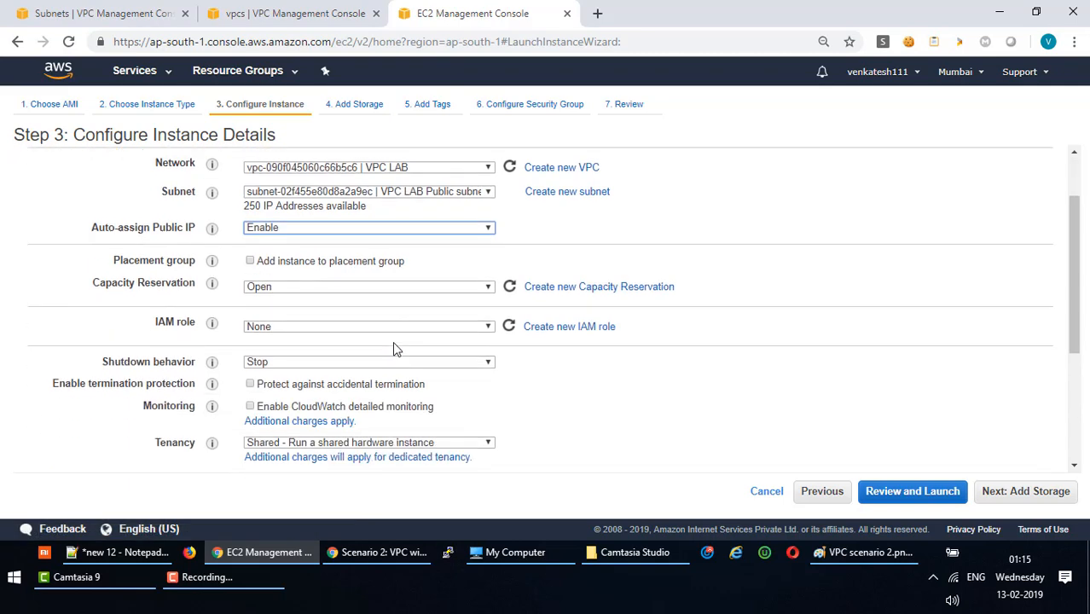
scroll(390, 379, down, 2)
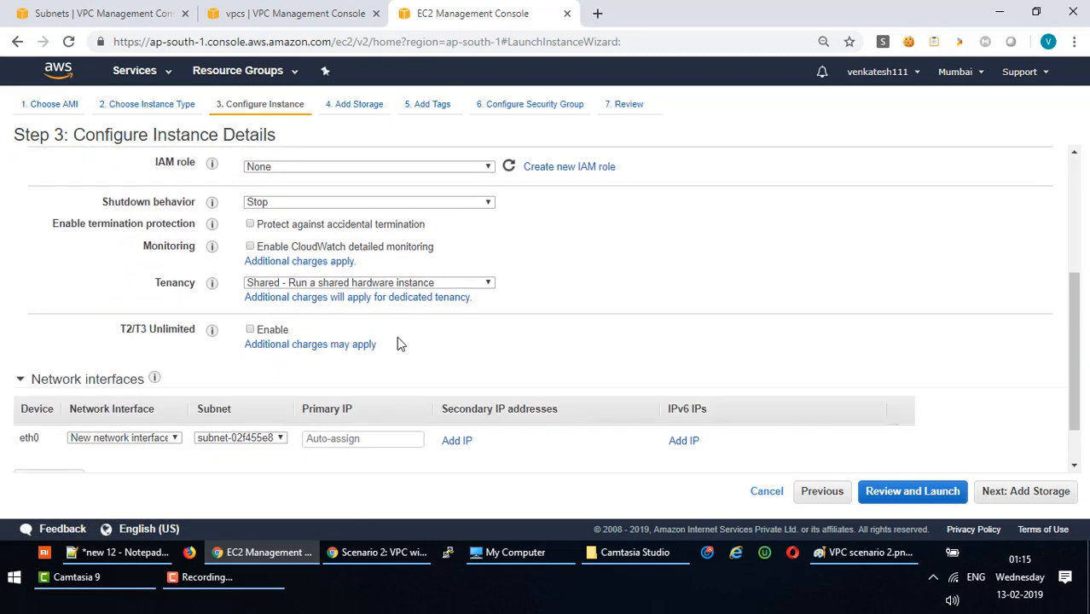
scroll(396, 335, down, 1)
scroll(397, 333, up, 4)
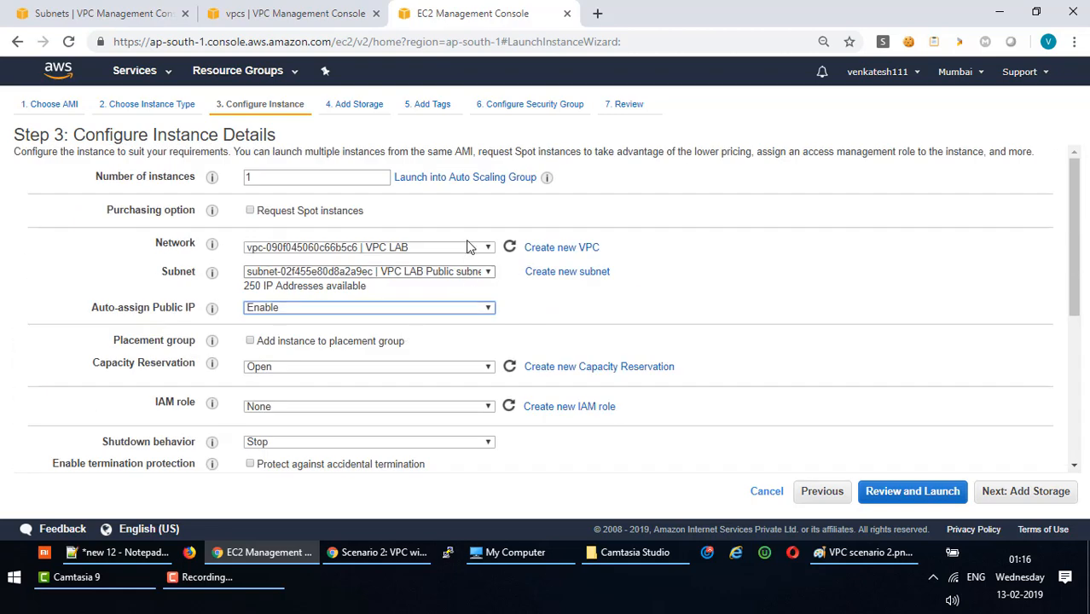
Keep the default 10 GiB root storage and add a Name tag 'VPC LAB WebServer'.
click(1021, 493)
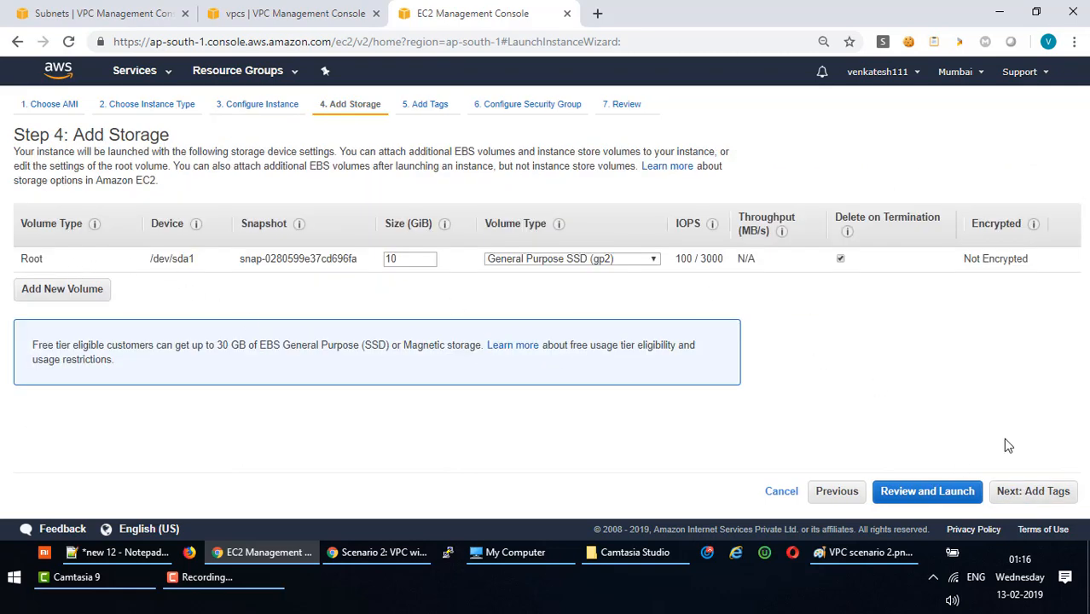
click(1031, 492)
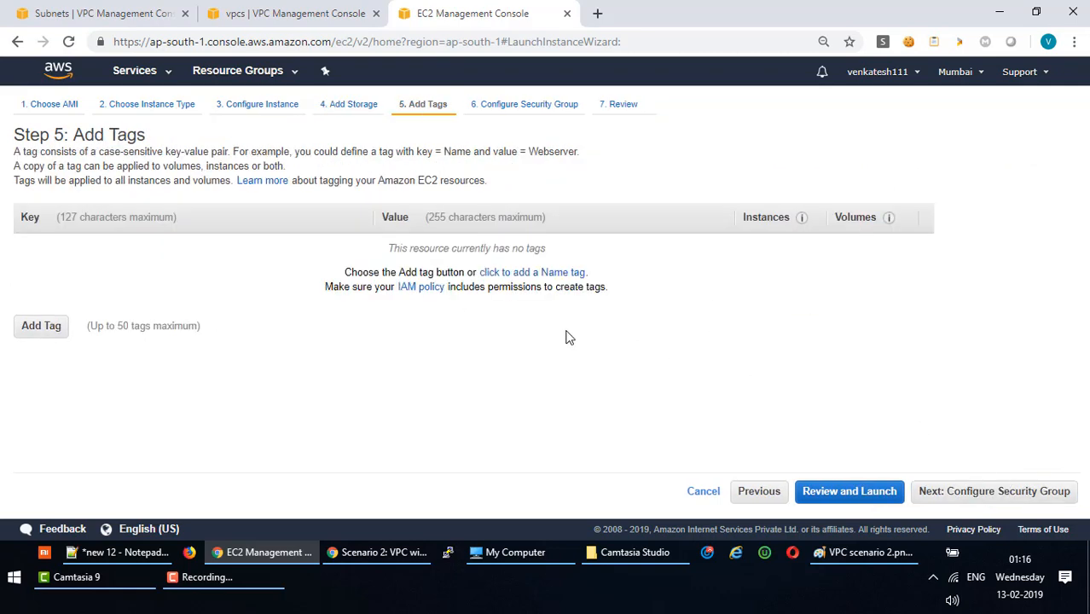
click(42, 327)
text(Name)
key(Tab)
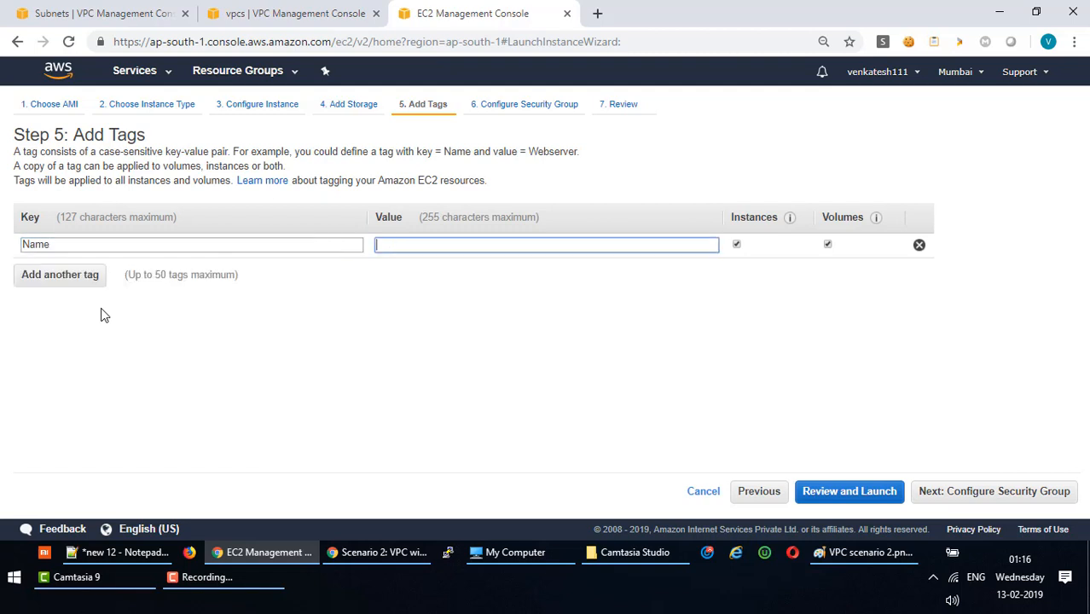
text(VPC)
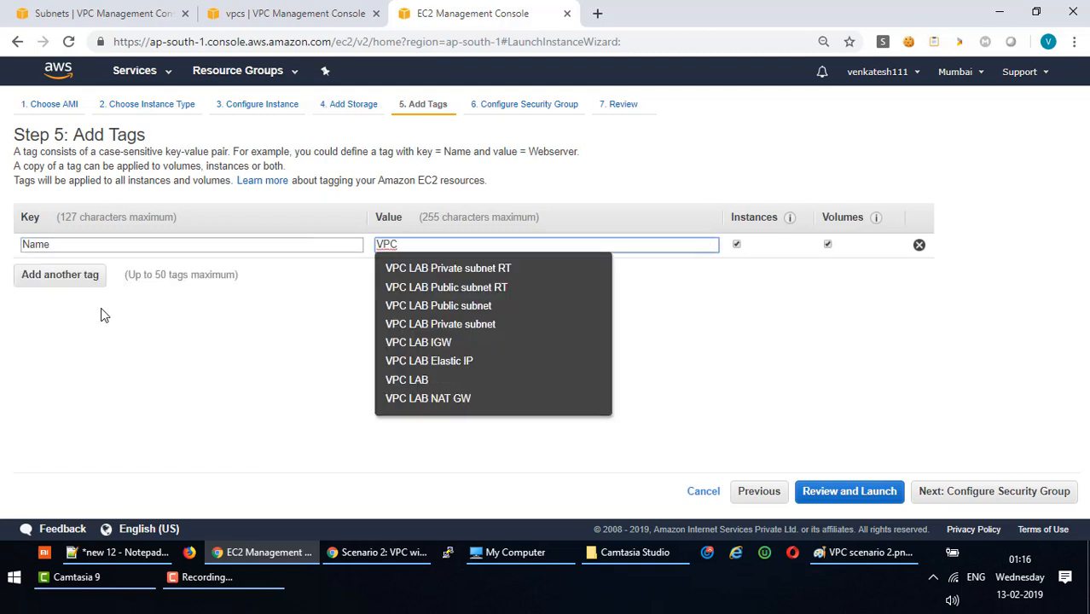
text( S)
key(BackSpace)
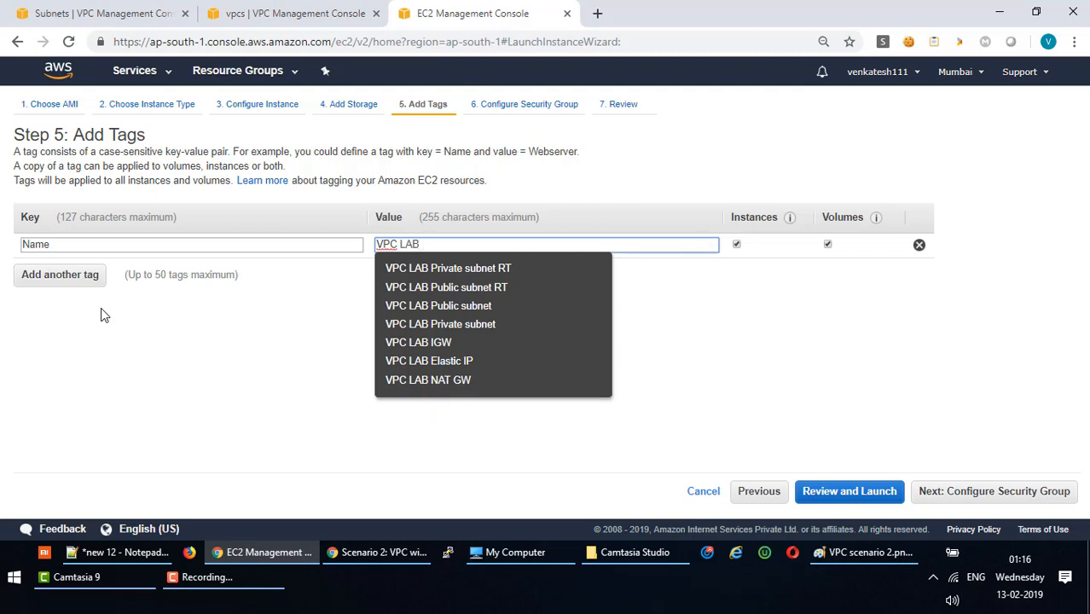
text(LAB Web)
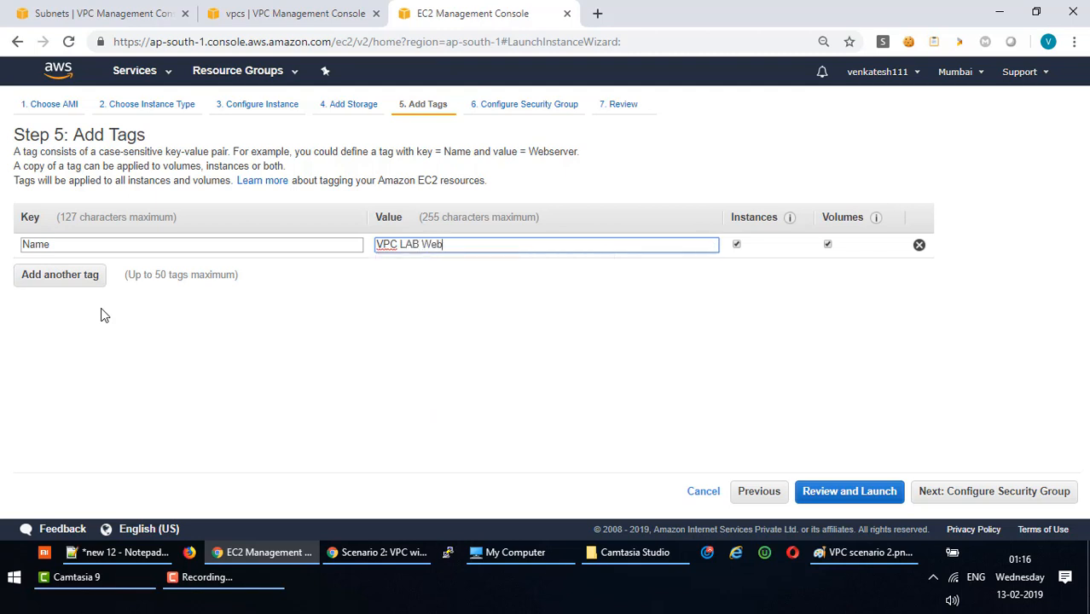
text(Server)
Name the new security group 'VPC LAB WebSG' and paste the same text as its description.
click(966, 498)
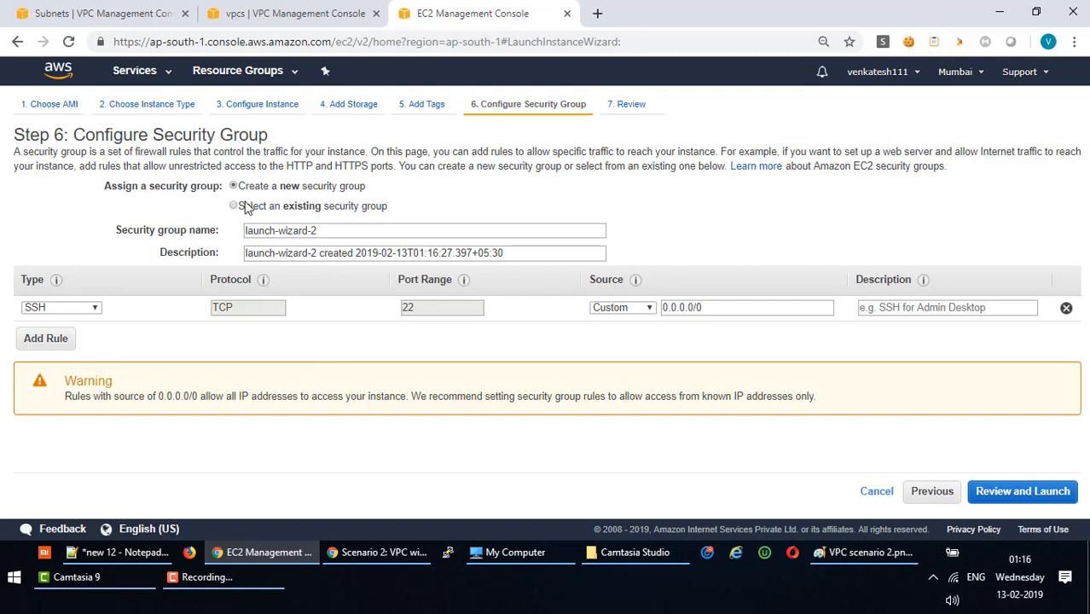
drag(359, 232, 191, 231)
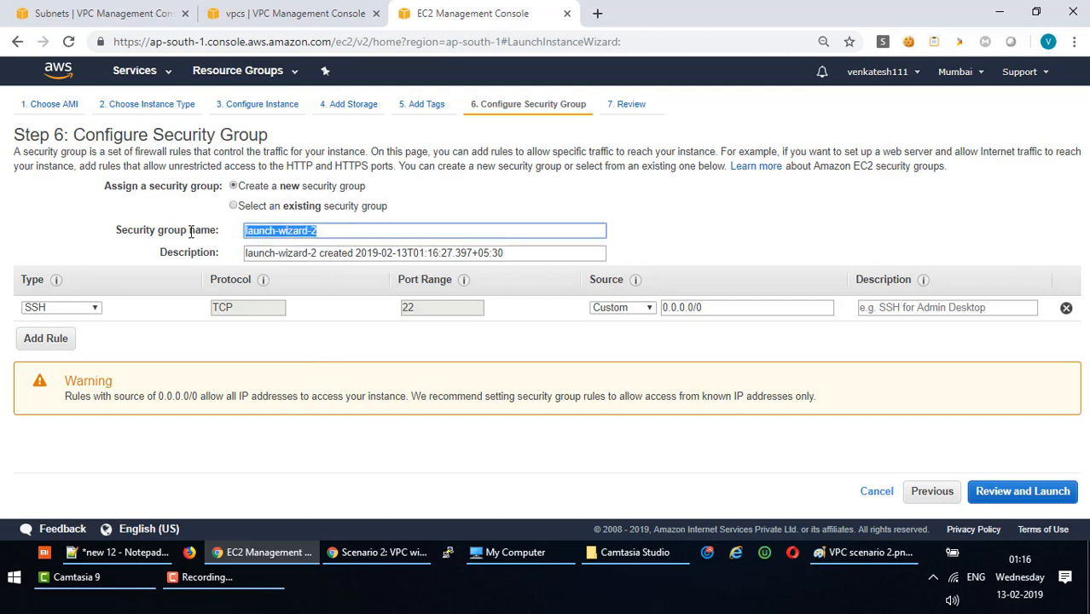
text(VPC )
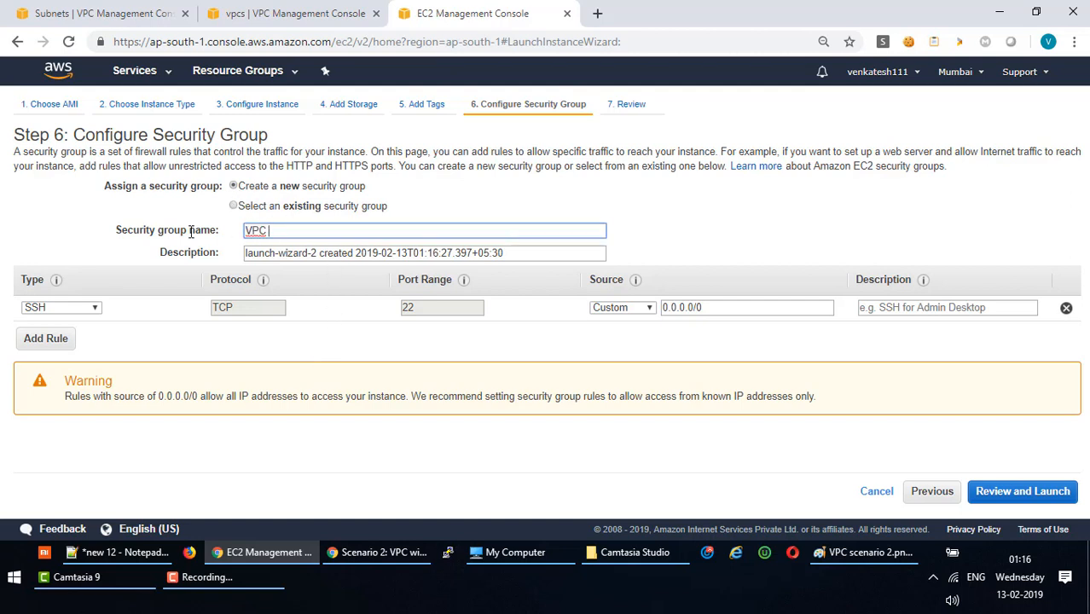
text(LAB WEBSG)
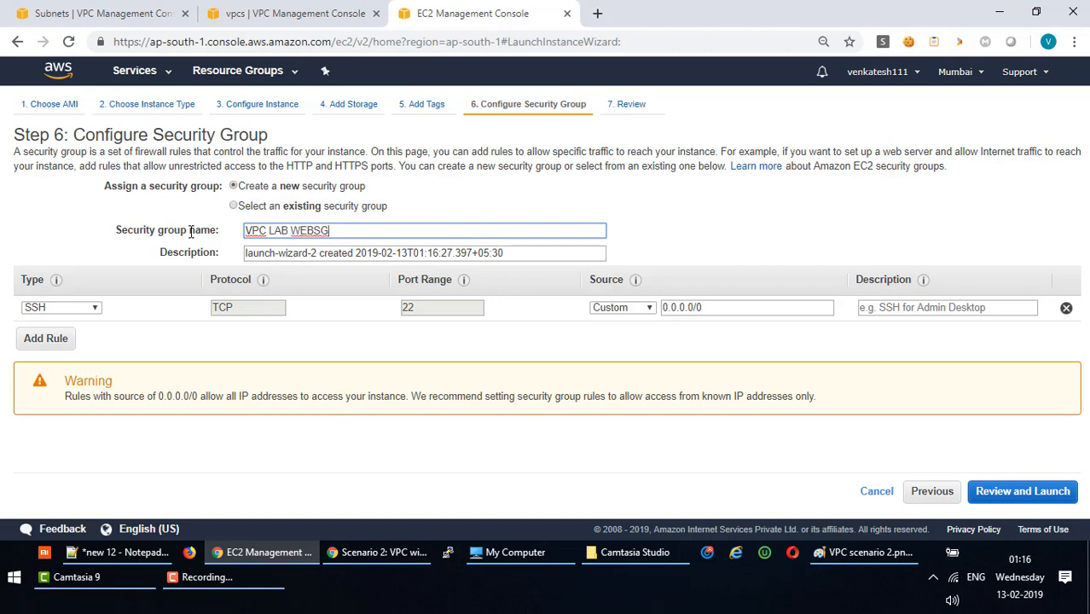
key(BackSpace)
key(BackSpace)
key(BackSpace)
key(BackSpace)
key(BackSpace)
text(WebSG)
drag(364, 230, 46, 233)
key(ctrl+c)
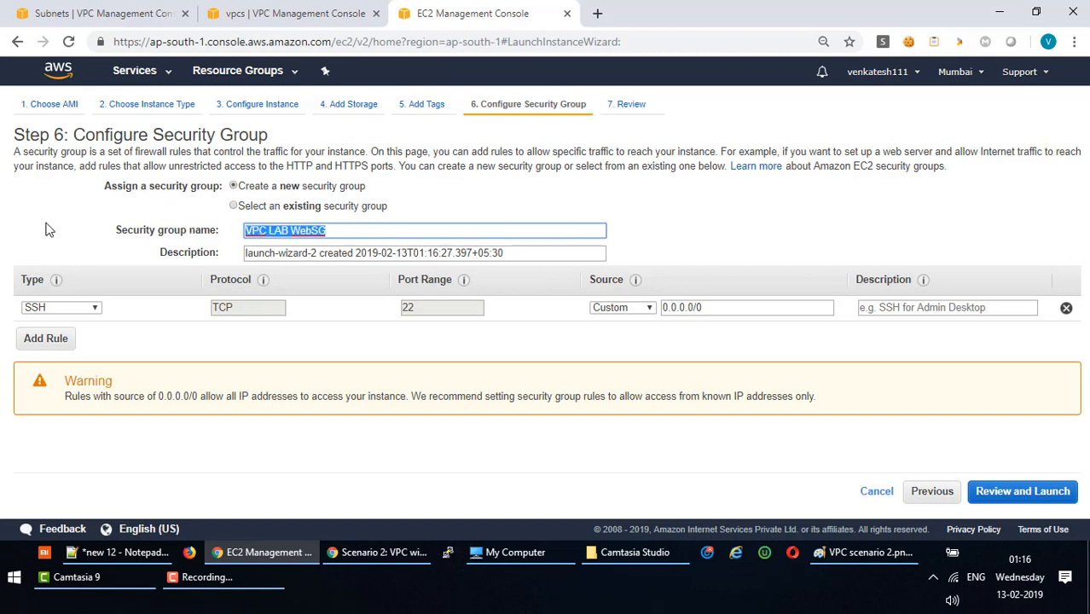
click(513, 254)
key(BackSpace)
key(BackSpace)
key(BackSpace)
key(BackSpace)
key(BackSpace)
key(BackSpace)
key(BackSpace)
key(BackSpace)
key(BackSpace)
key(BackSpace)
key(BackSpace)
key(BackSpace)
key(BackSpace)
key(BackSpace)
key(BackSpace)
key(BackSpace)
key(BackSpace)
key(BackSpace)
key(BackSpace)
key(BackSpace)
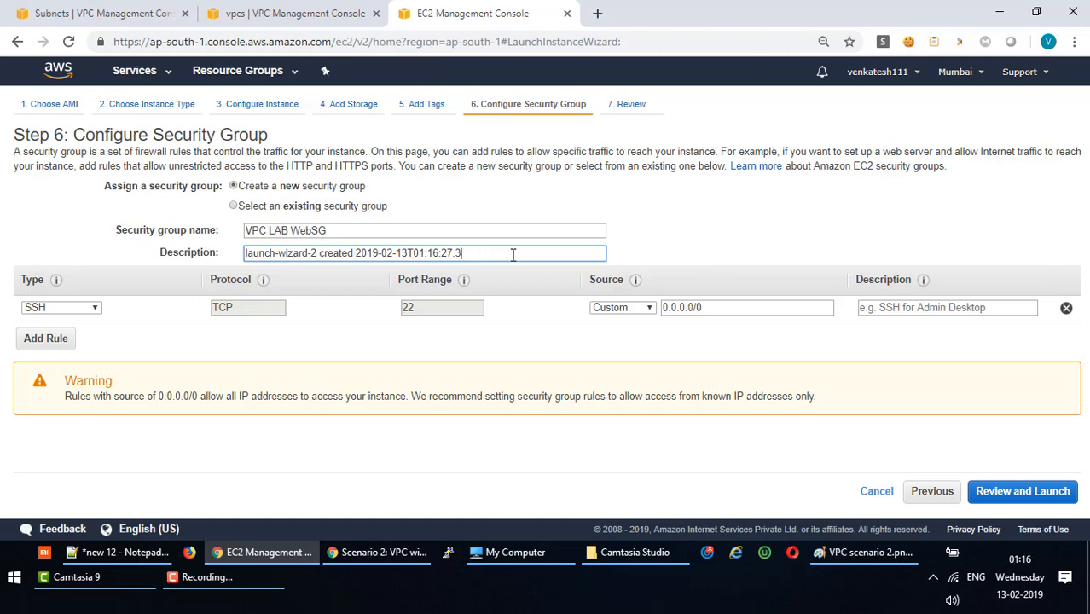
key(ctrl+v)
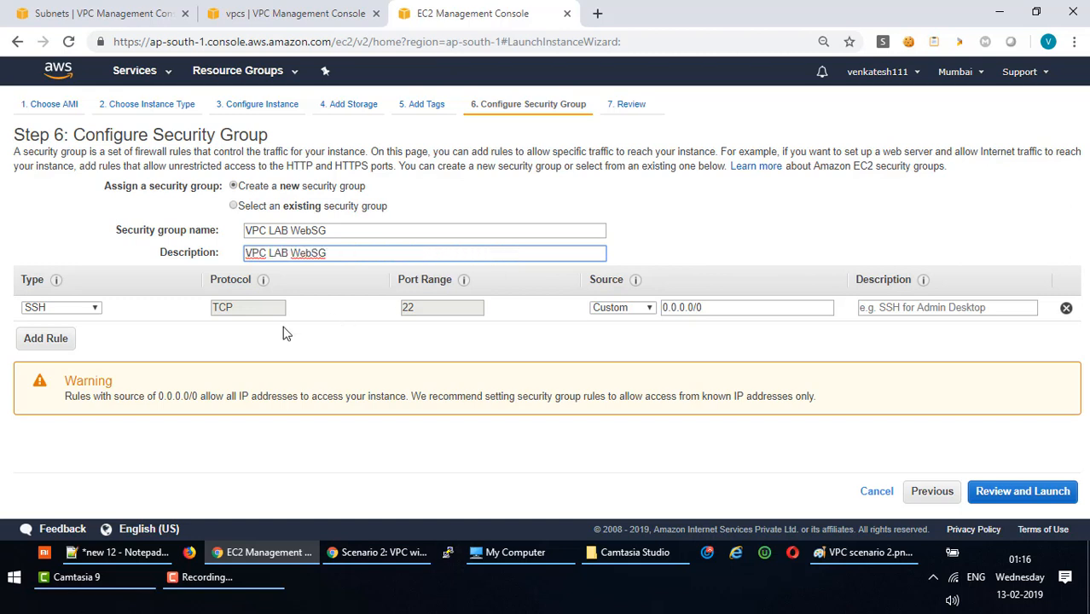
Add four inbound rules: HTTP 80, HTTPS 443, SSH 22 and RDP 3389.
click(96, 308)
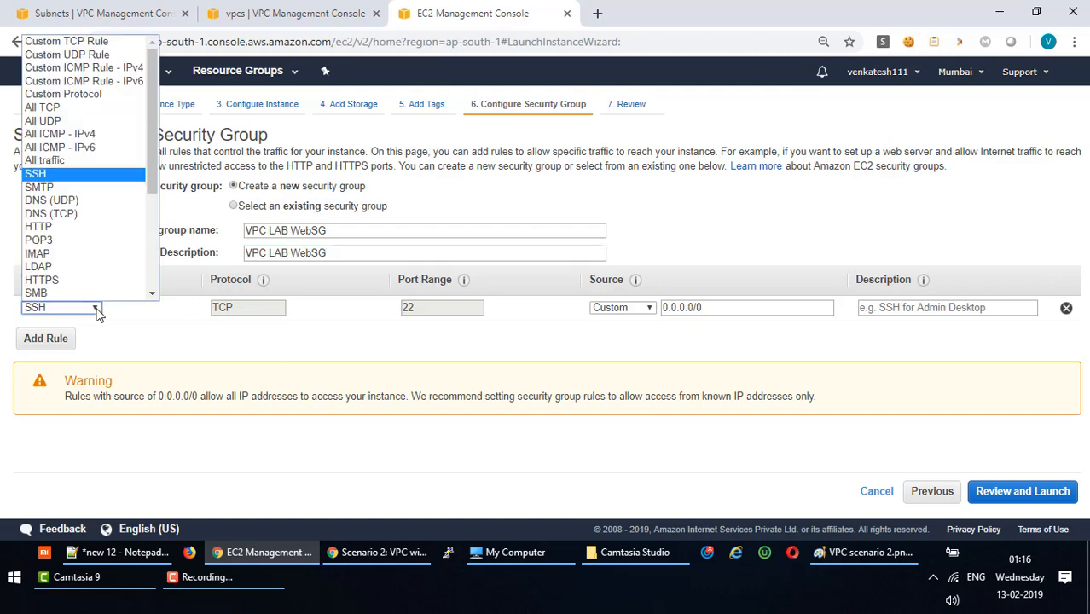
click(65, 226)
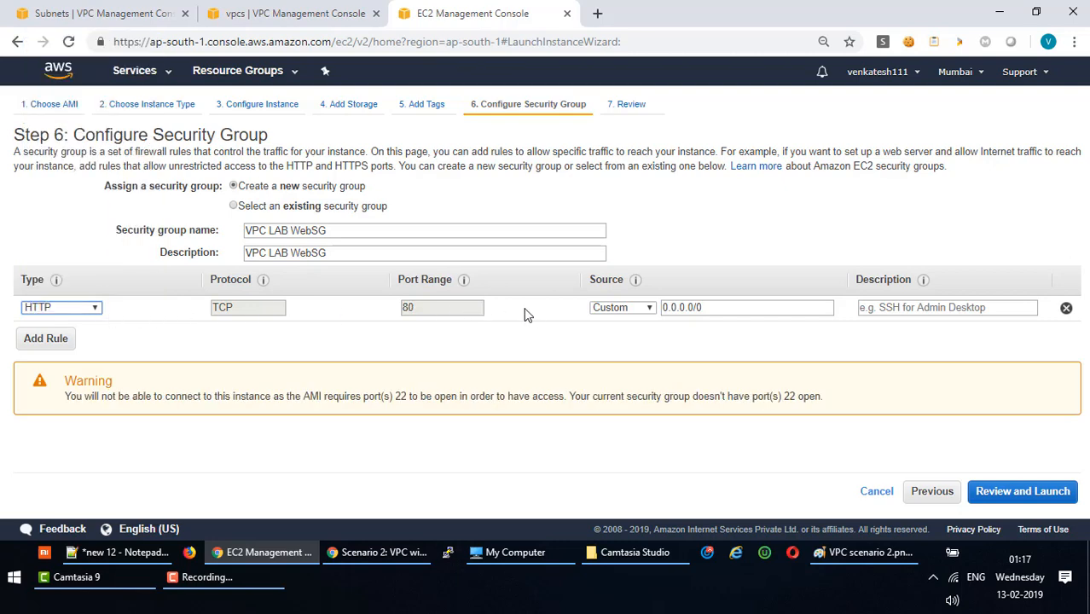
click(46, 339)
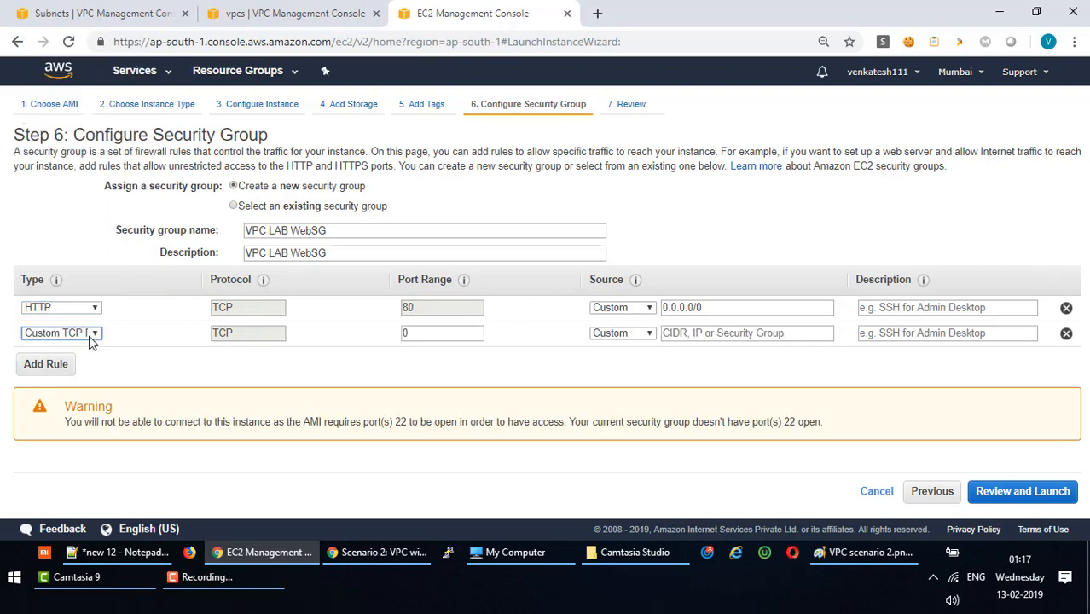
click(88, 334)
click(64, 309)
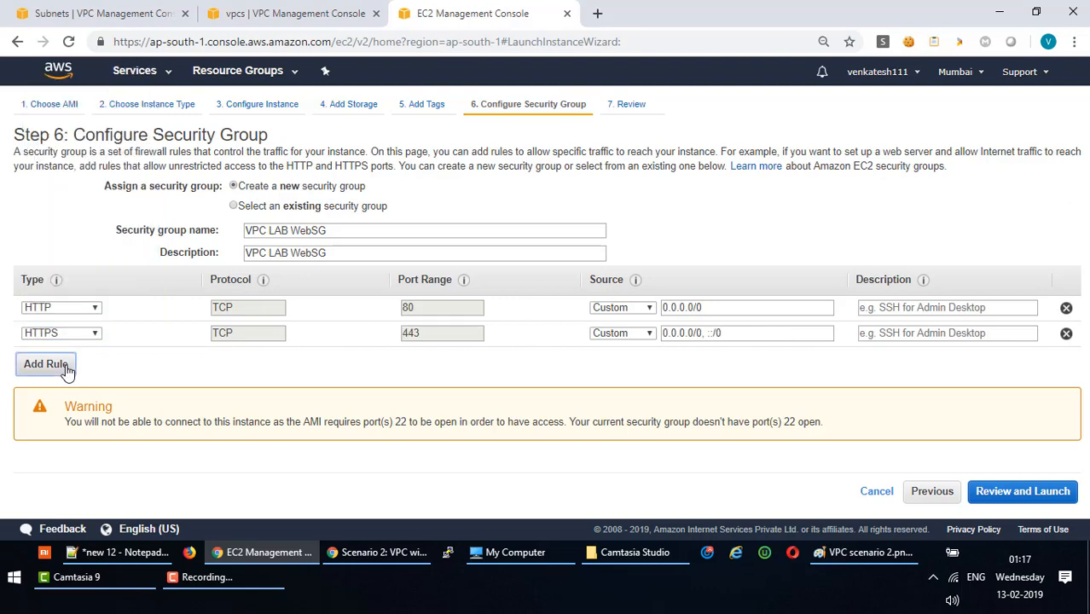
click(64, 365)
click(89, 360)
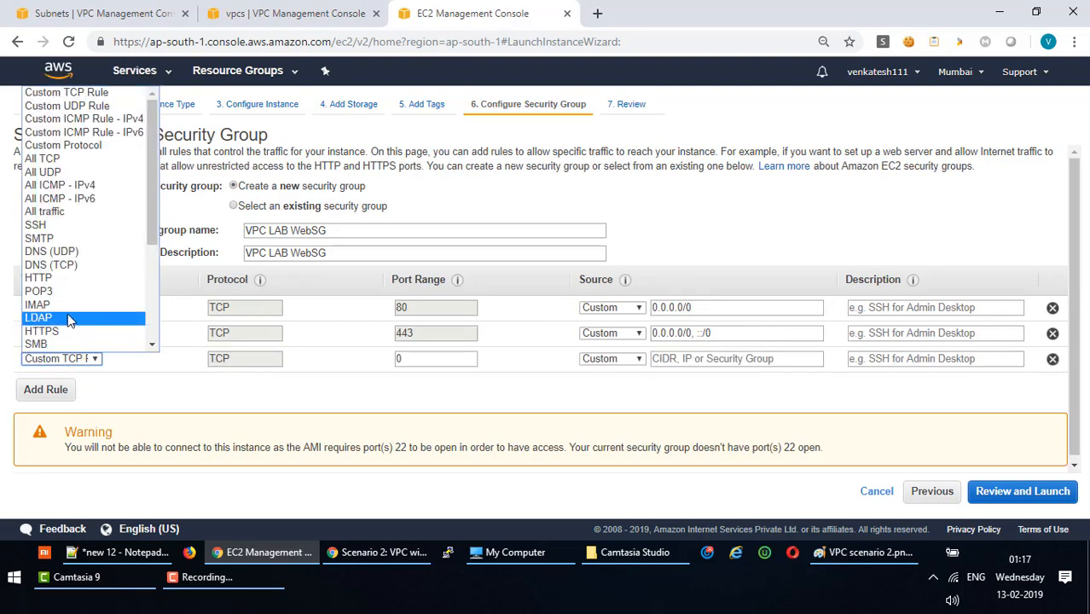
click(51, 230)
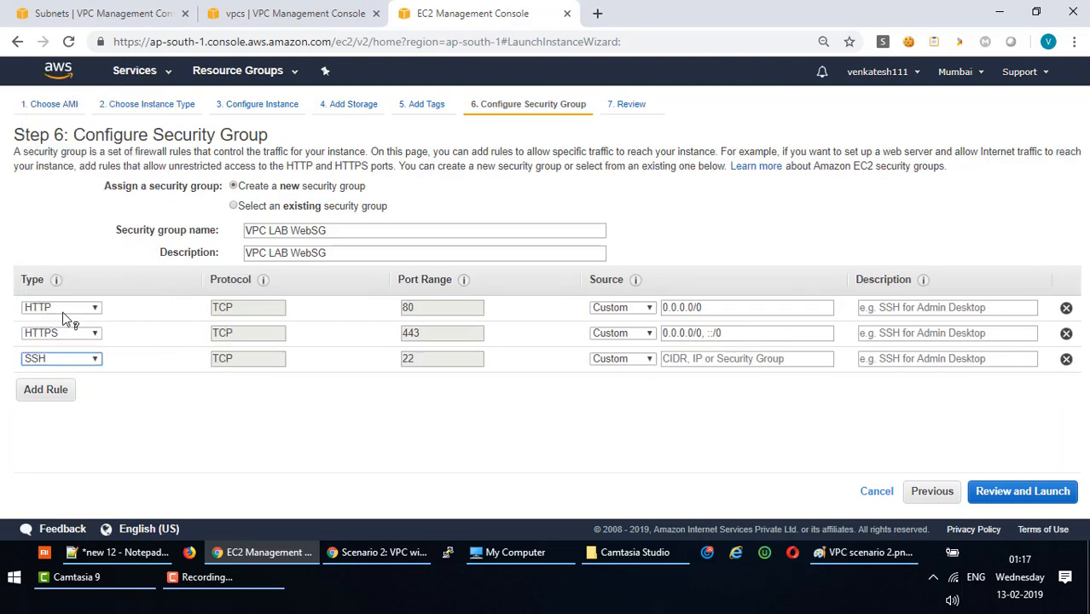
click(59, 389)
click(97, 385)
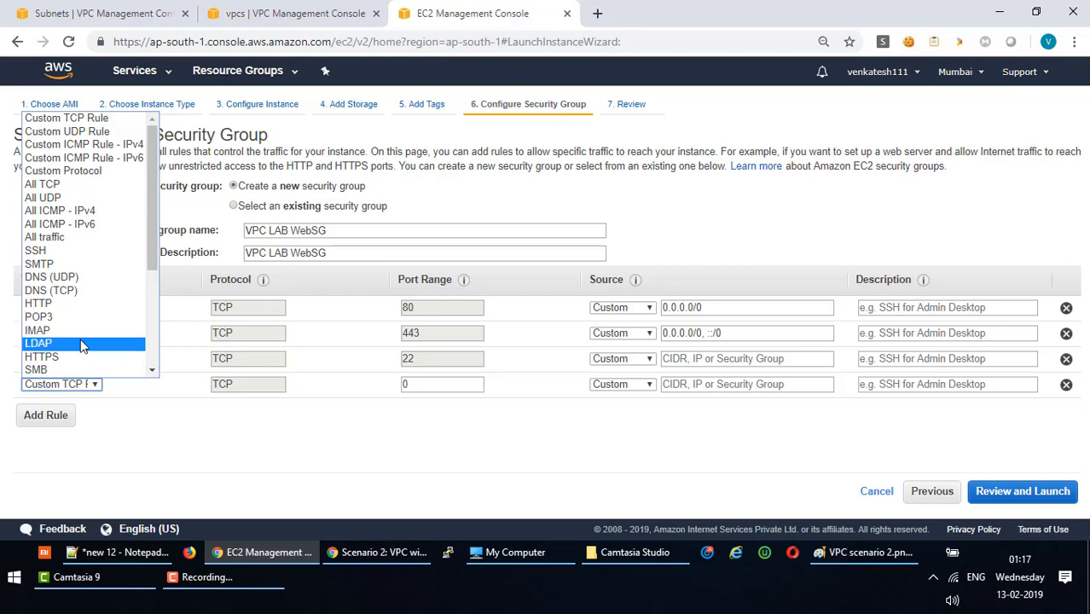
scroll(83, 345, down, 4)
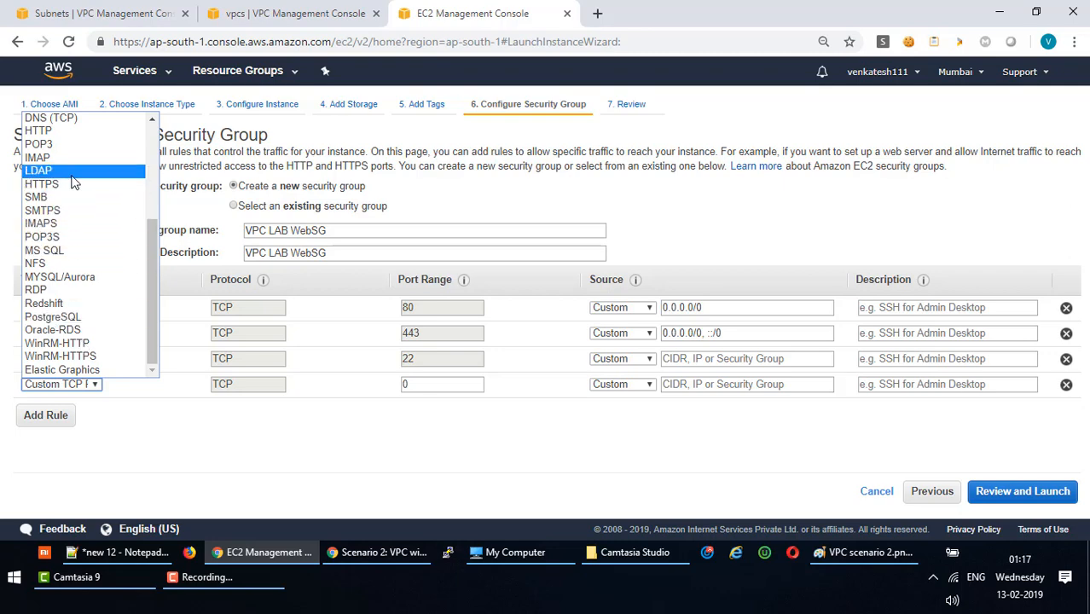
scroll(78, 214, up, 5)
key(r)
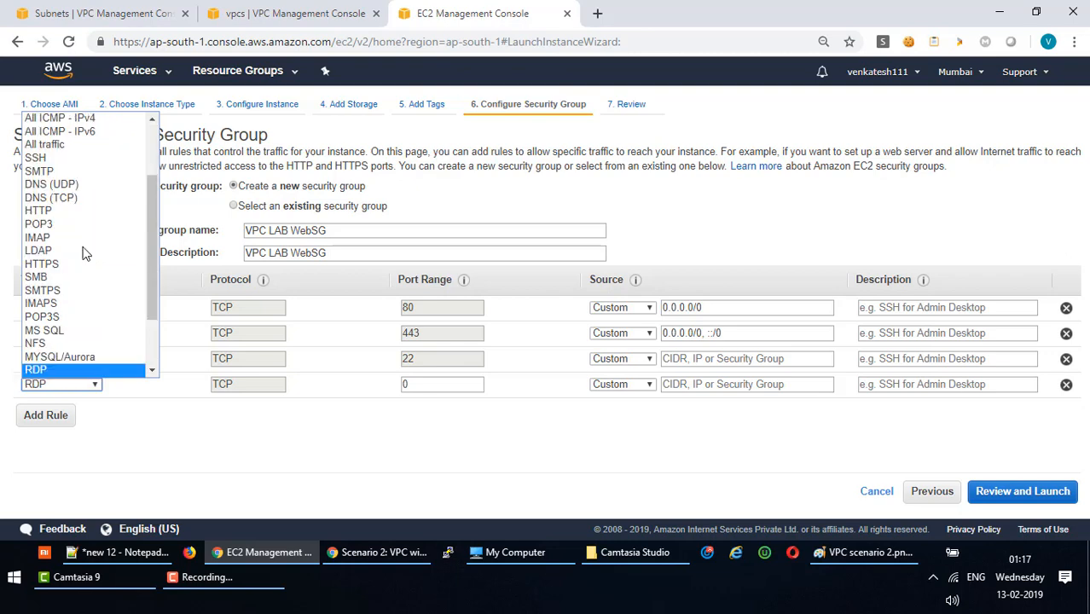
click(59, 370)
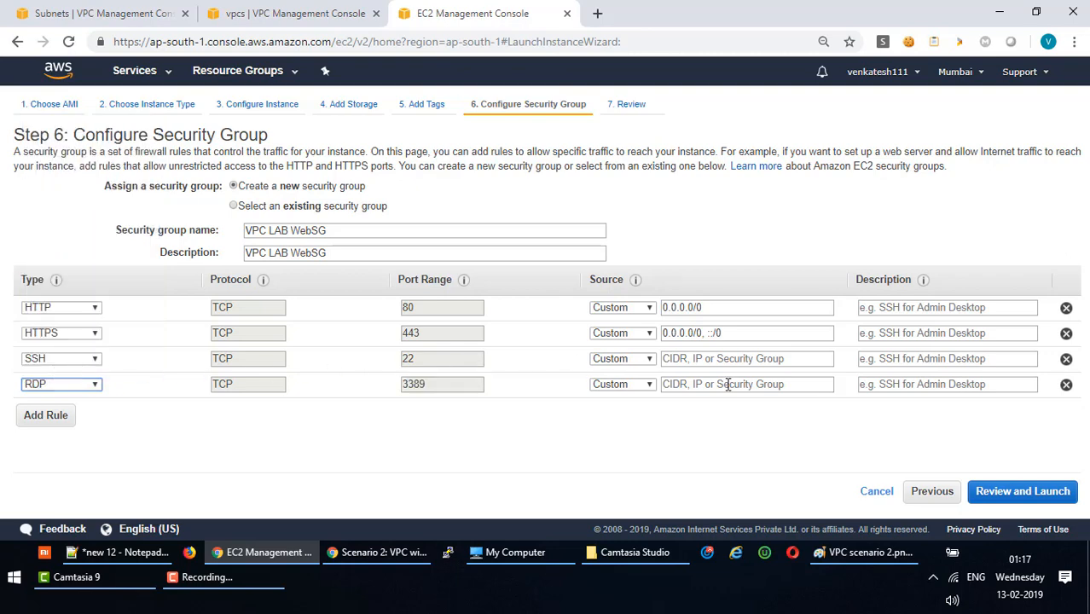
Set the SSH and RDP rules' source to anywhere, 0.0.0.0/0.
click(727, 358)
click(704, 391)
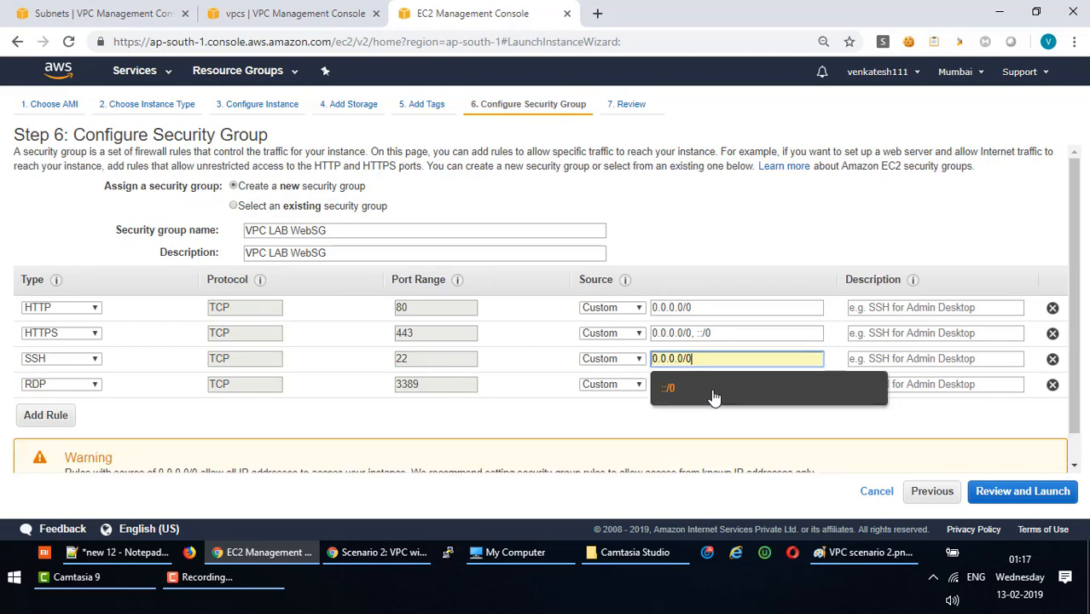
click(693, 384)
click(701, 412)
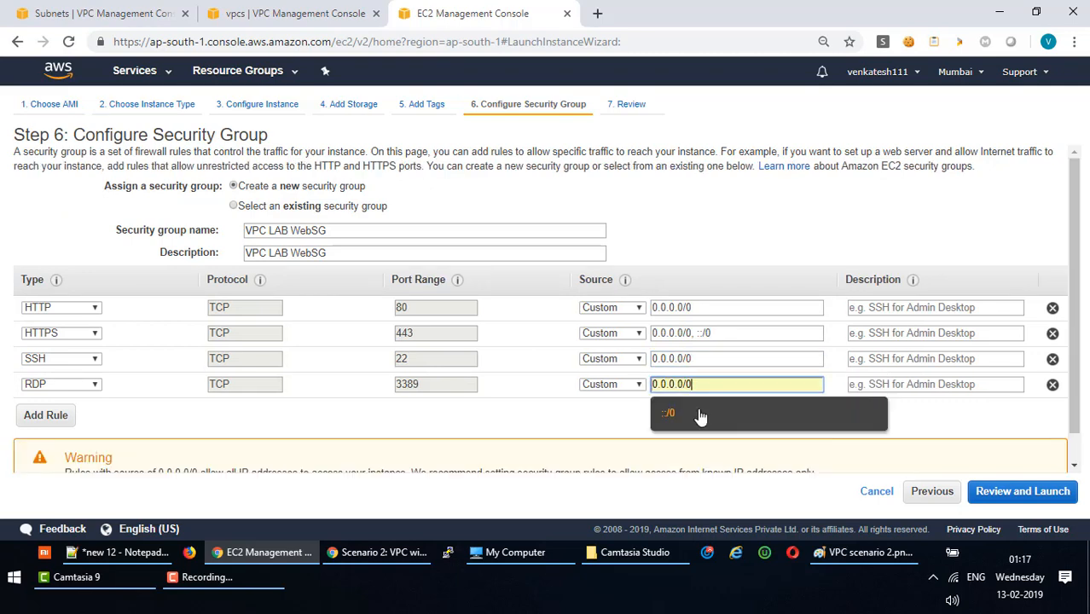
click(562, 414)
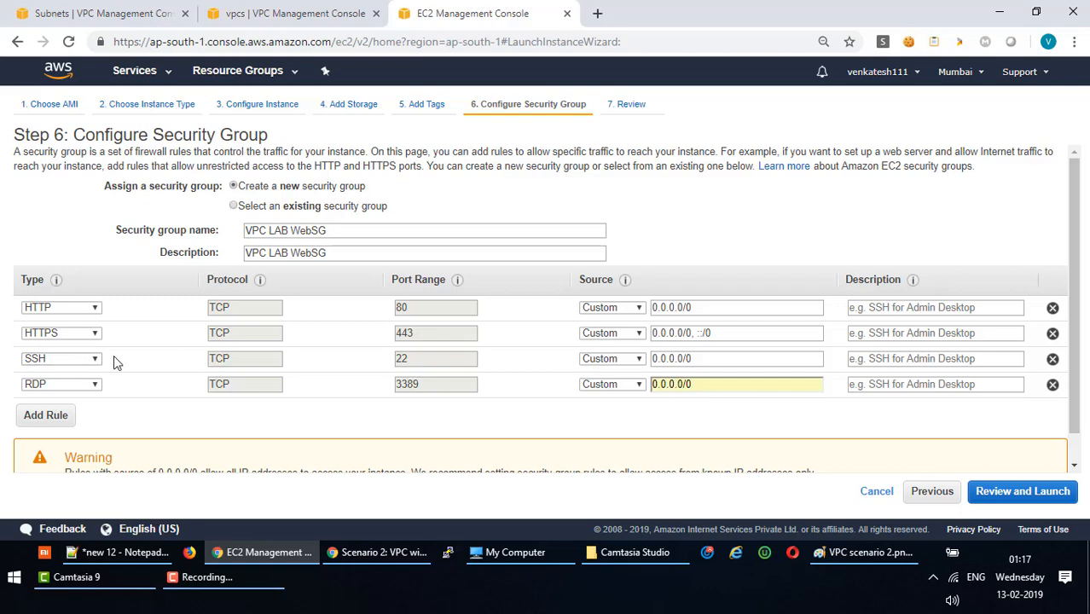
Delete all four rules and add one All traffic rule from 0.0.0.0/0.
click(1053, 308)
click(1052, 307)
click(1052, 308)
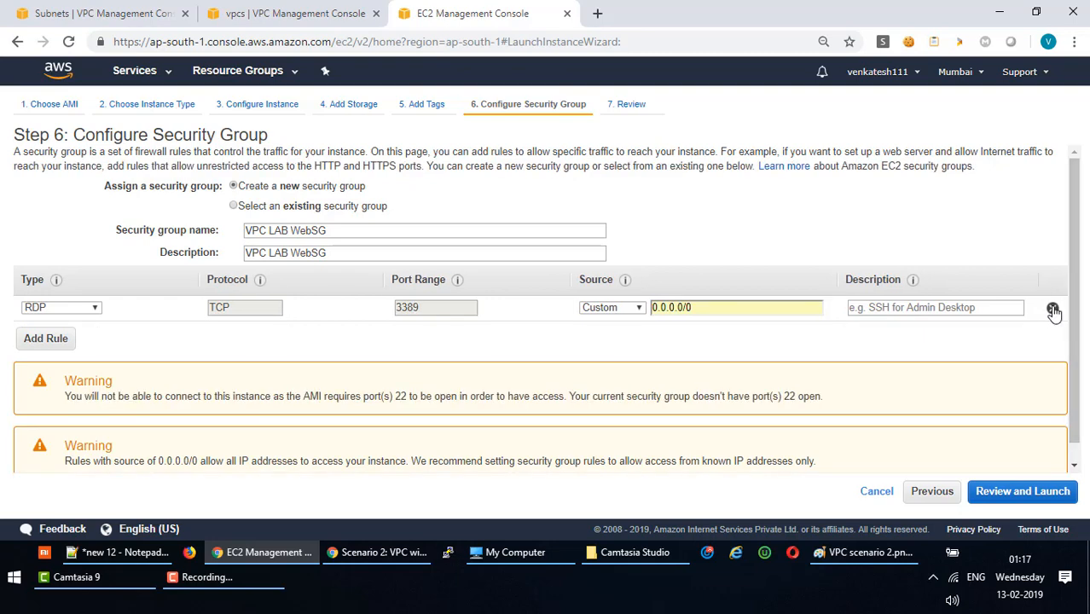
click(1053, 308)
click(68, 343)
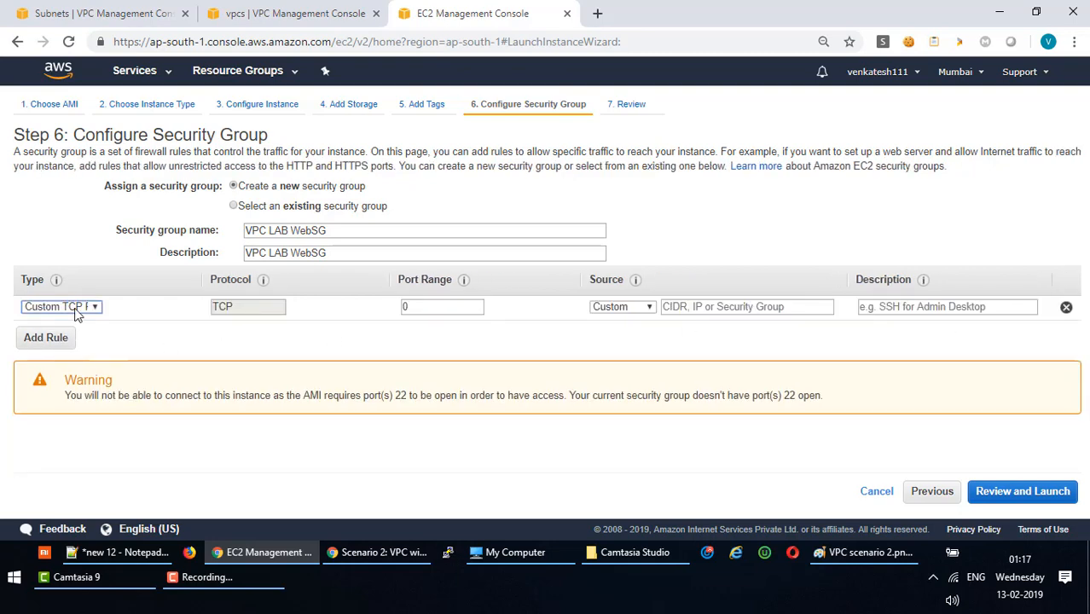
click(90, 306)
click(46, 159)
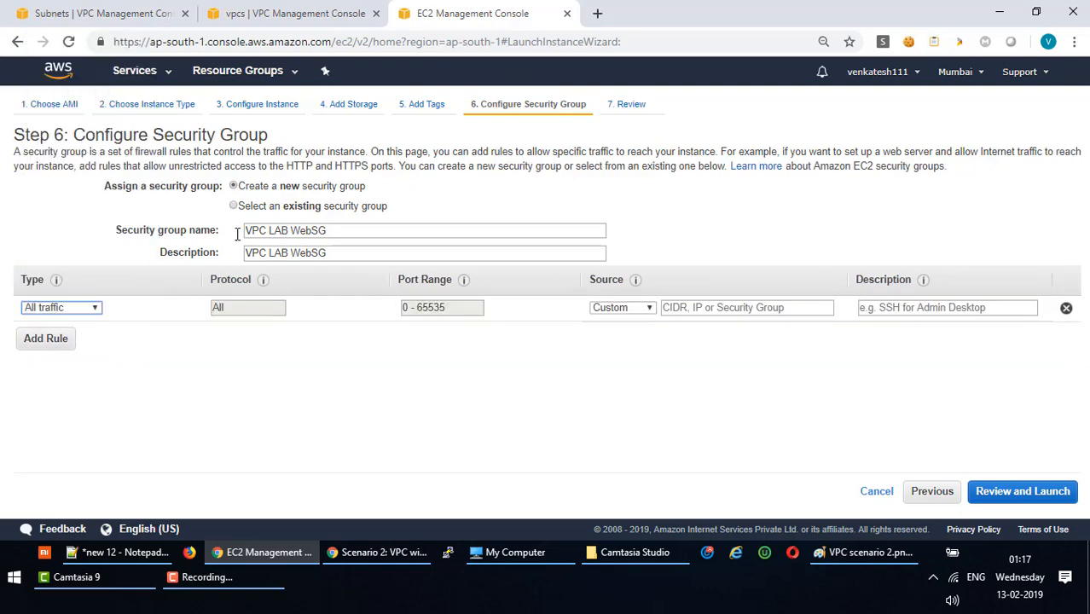
click(722, 308)
click(730, 334)
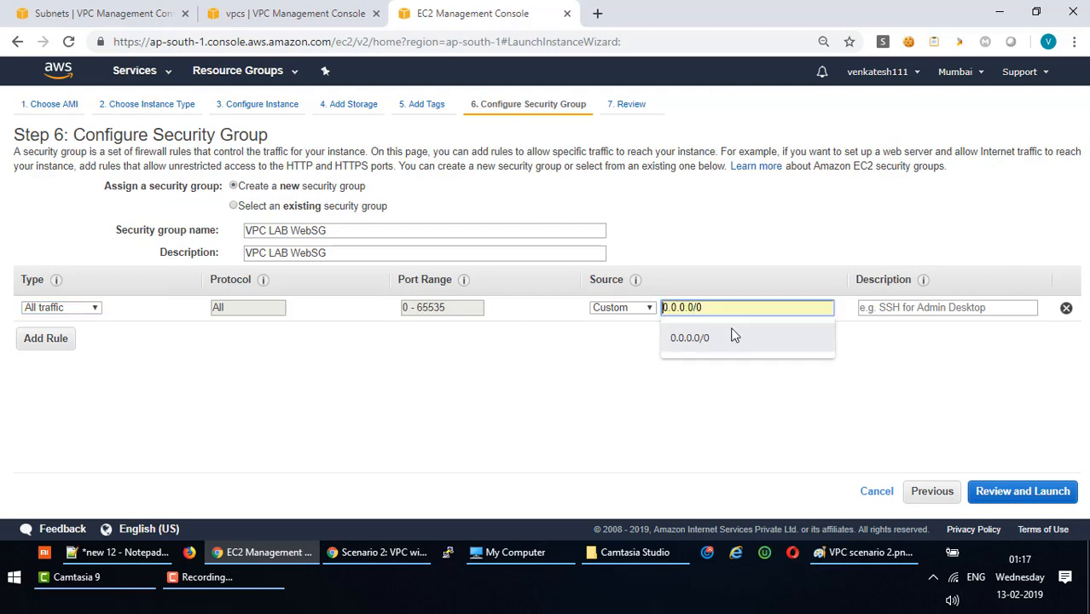
click(740, 339)
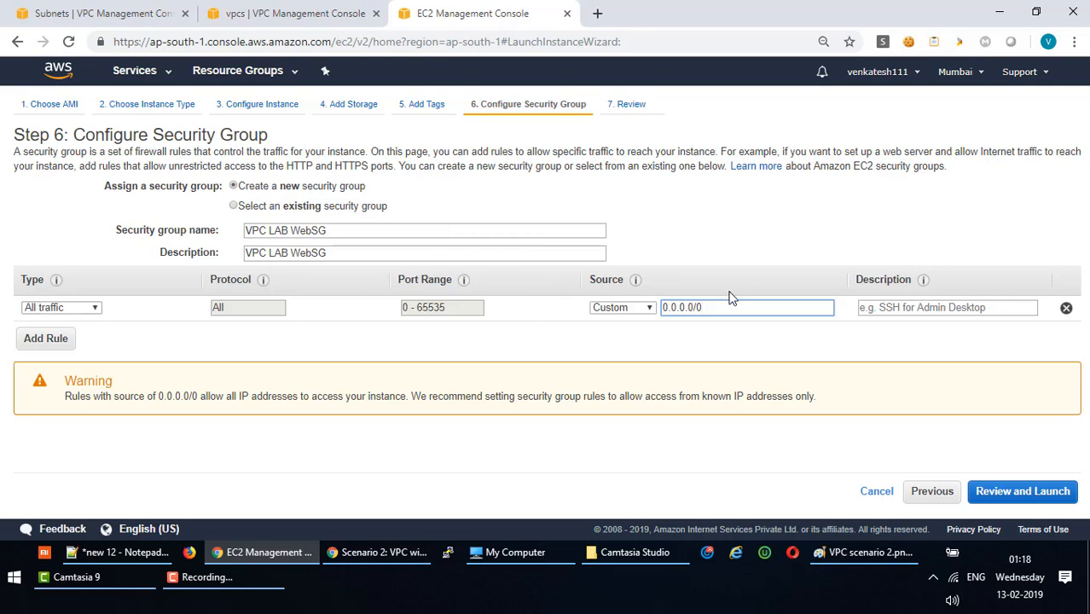
Launch VPC LAB WebServer with the existing Docker_KeyPair_09012019 key pair and view it in the instances list.
click(1022, 491)
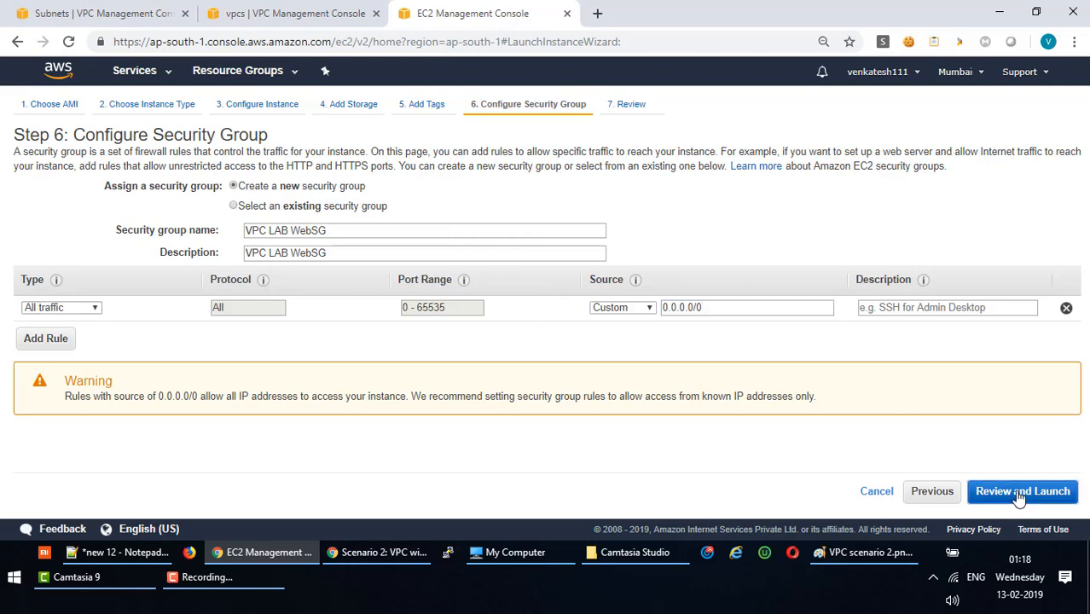
scroll(370, 273, down, 3)
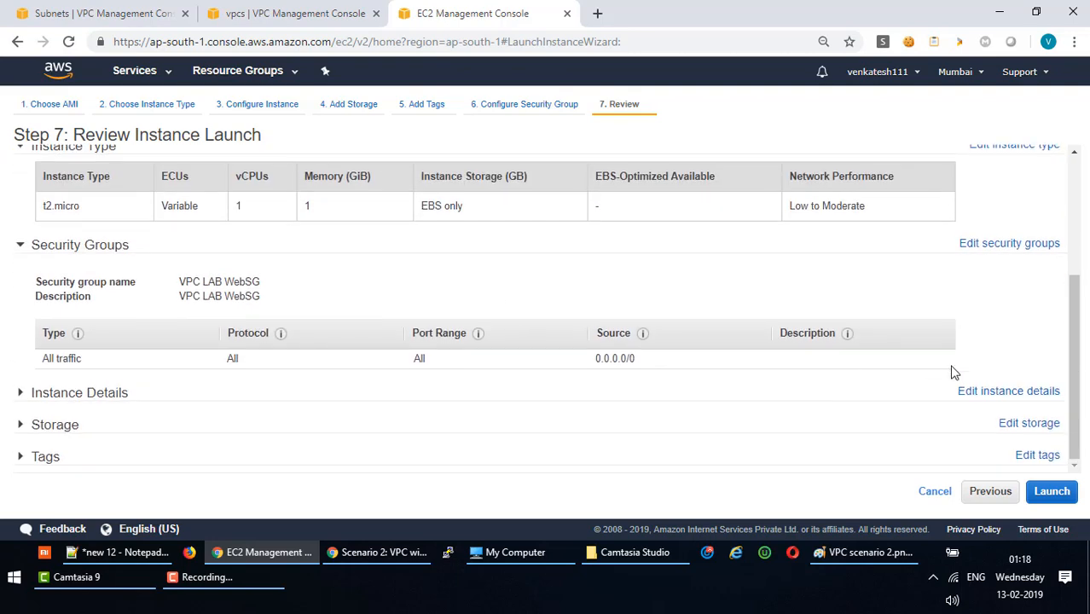
click(1045, 492)
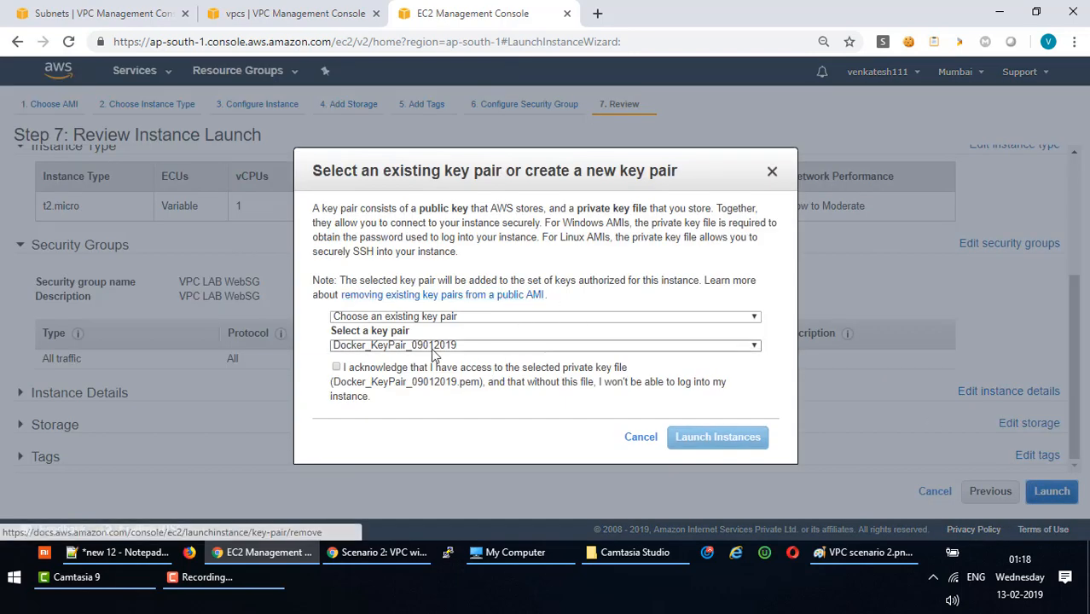
click(507, 316)
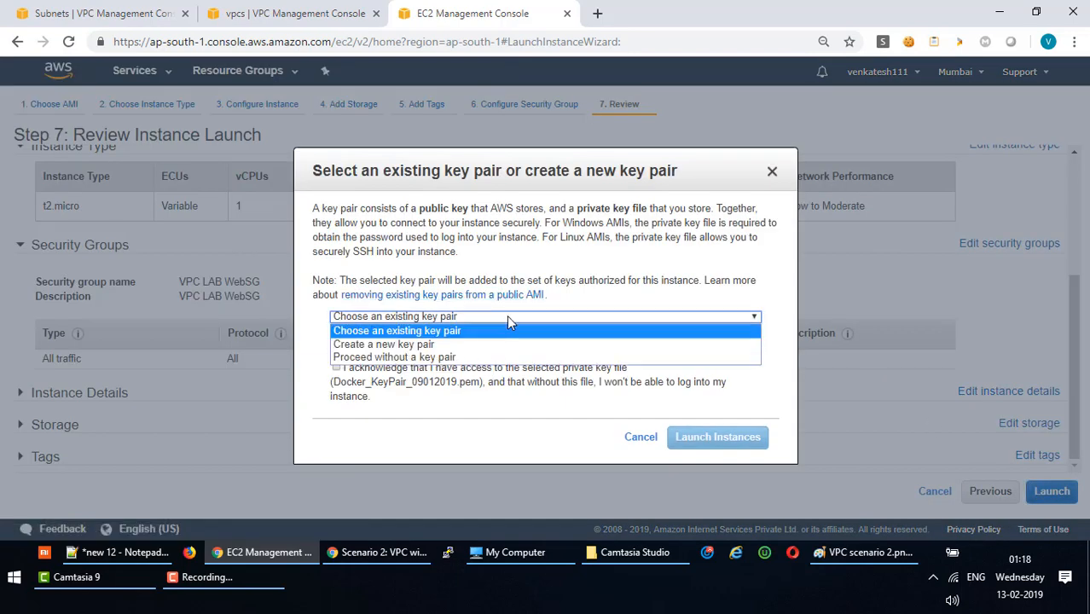
click(509, 322)
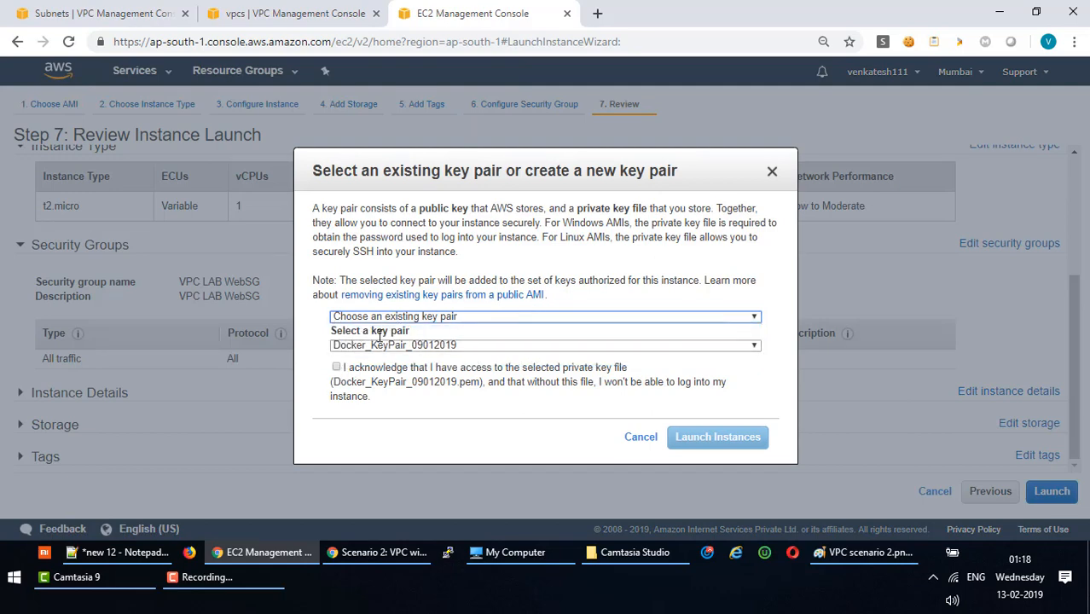
click(336, 366)
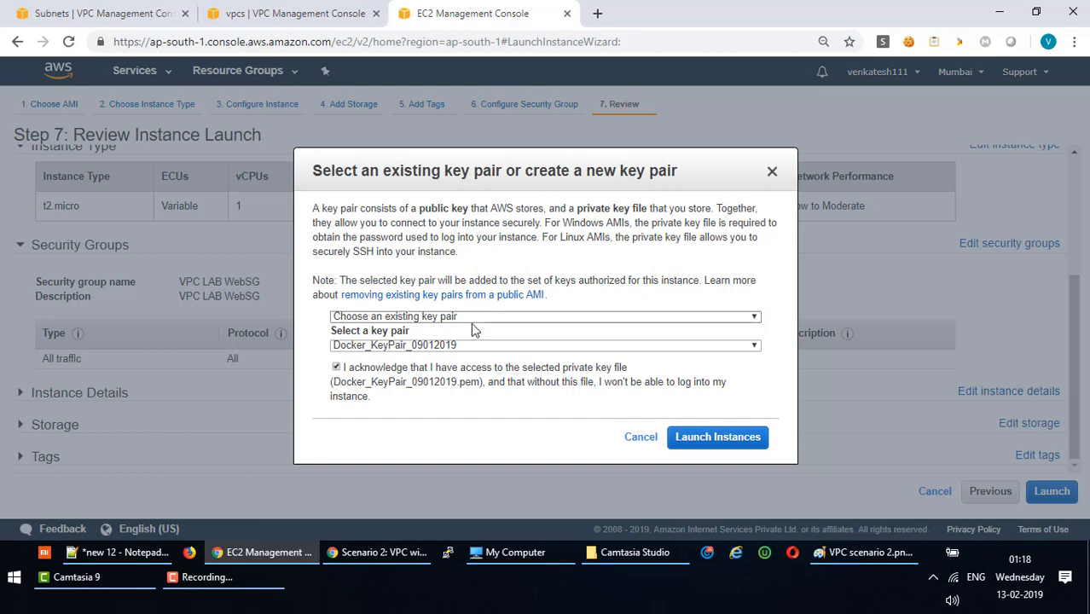
click(712, 439)
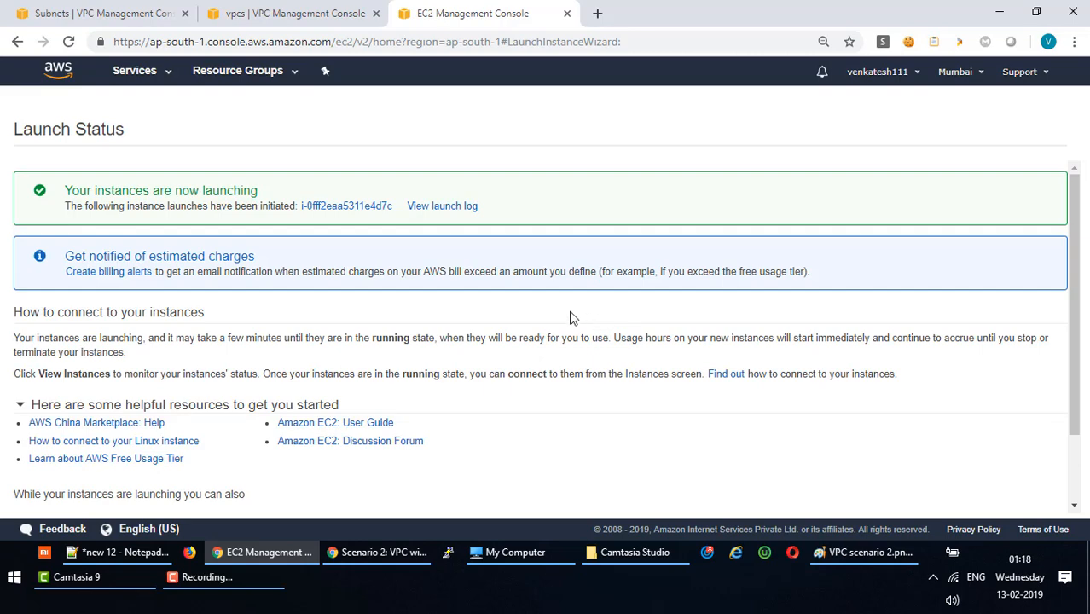
click(362, 218)
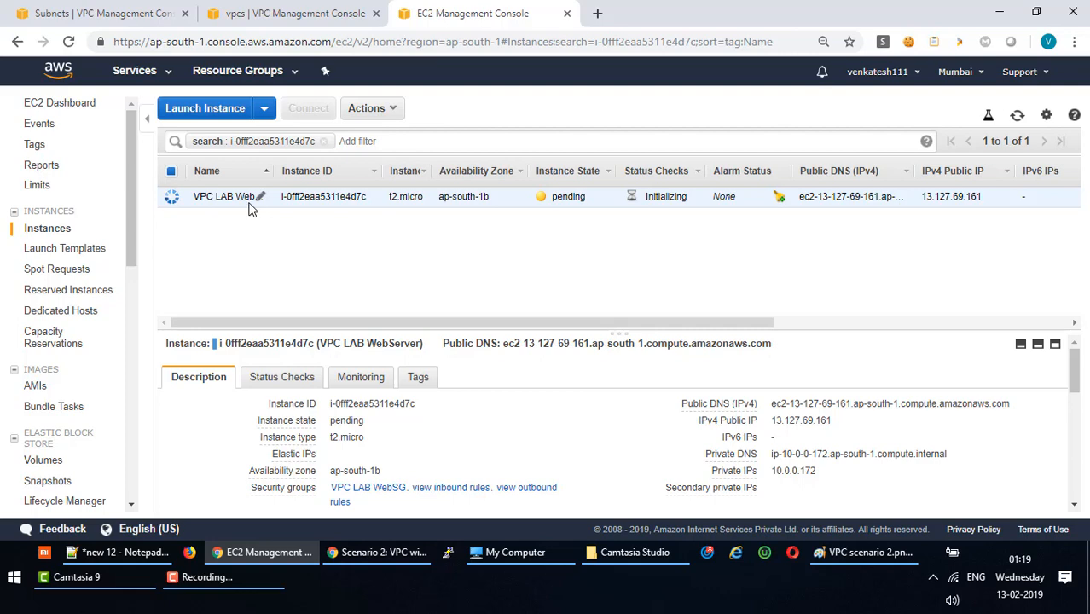
Start another launch using the Ubuntu Server 18.04 LTS image on t2.micro.
click(225, 108)
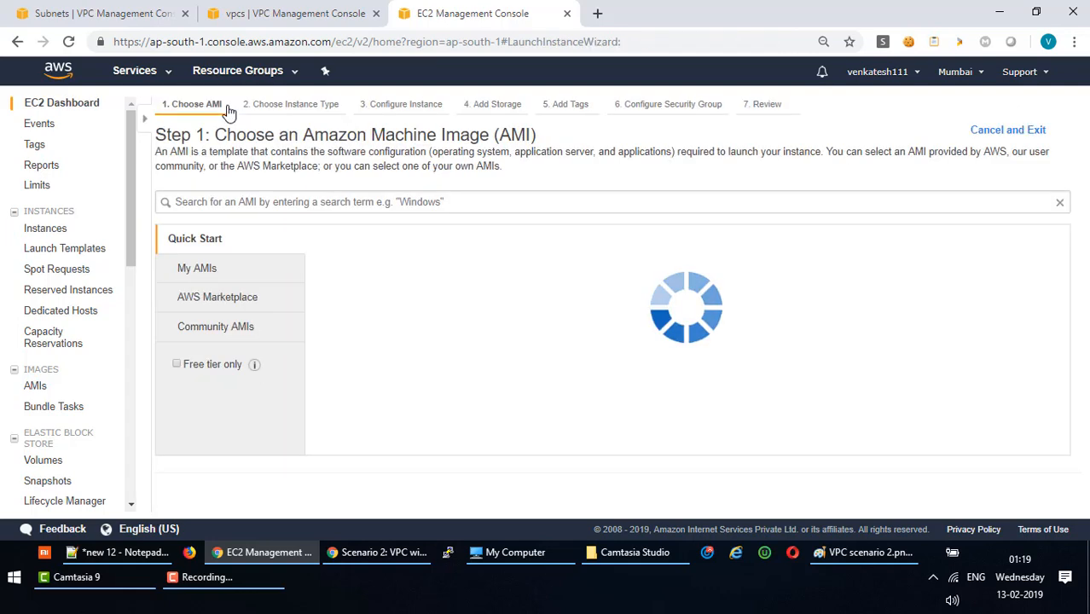
scroll(531, 372, down, 2)
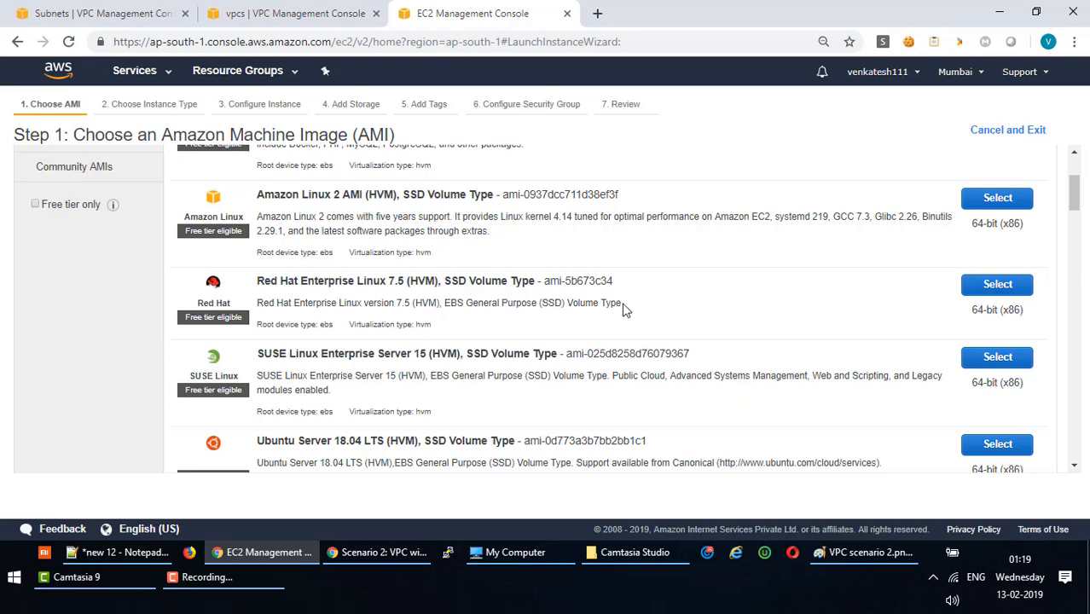
scroll(478, 305, down, 1)
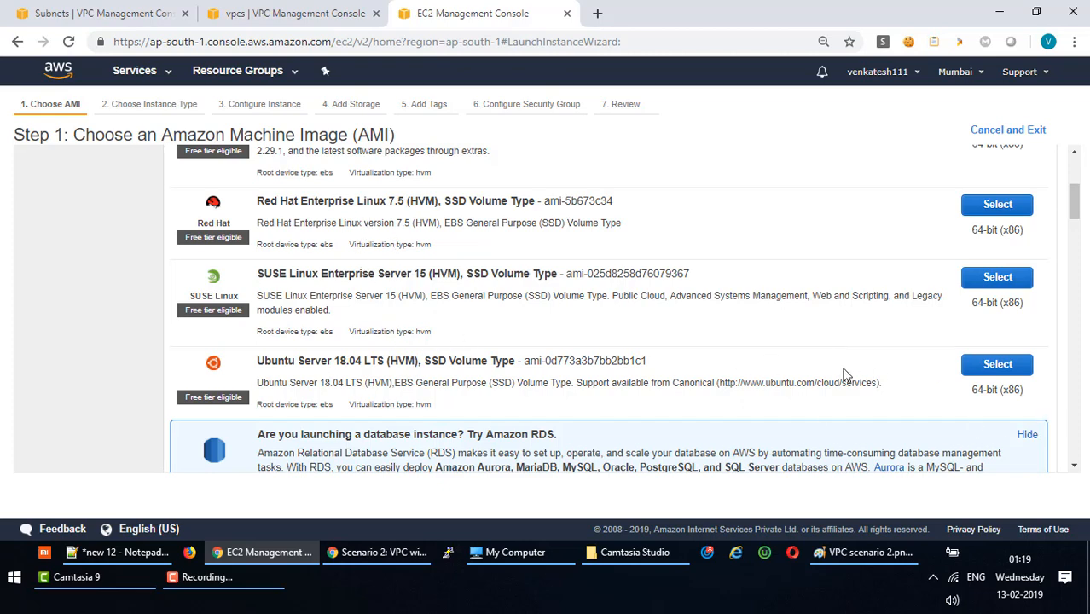
click(995, 369)
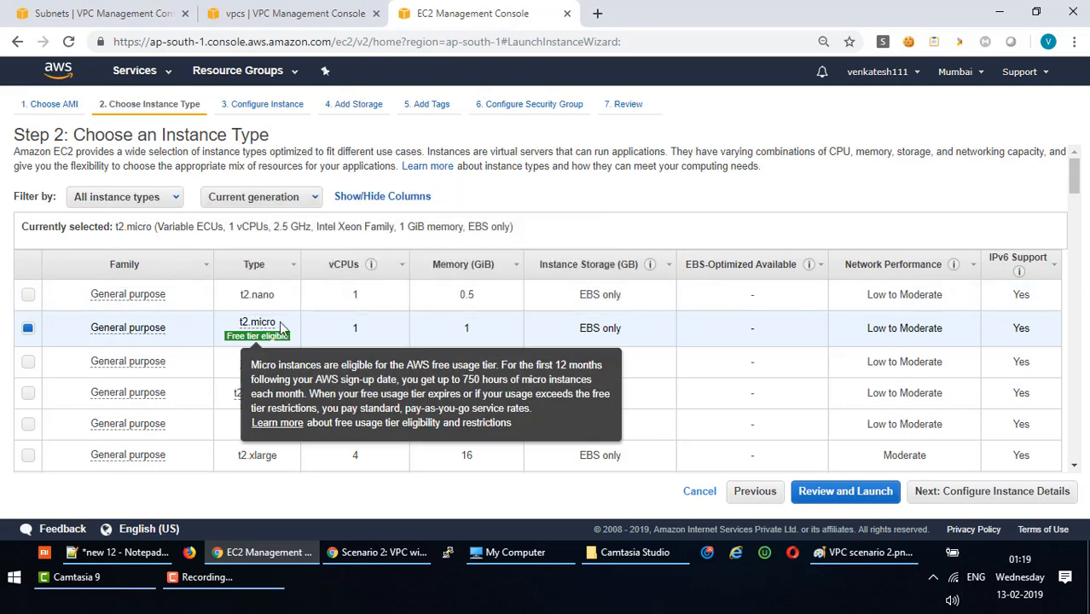
click(1002, 502)
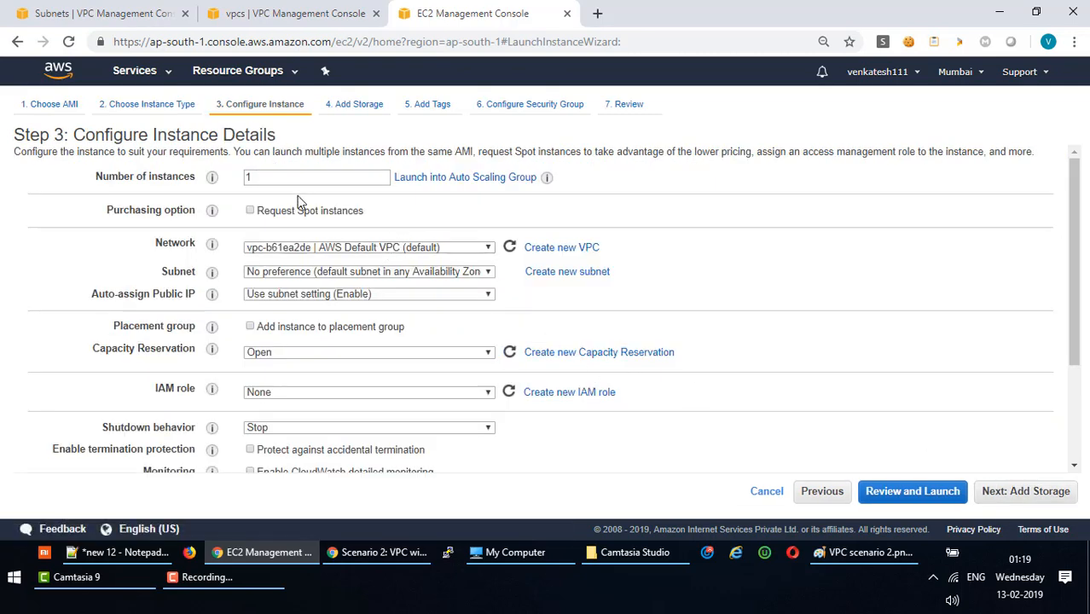
click(433, 251)
Put the instance in the VPC LAB network's Private subnet, keeping default storage.
click(430, 261)
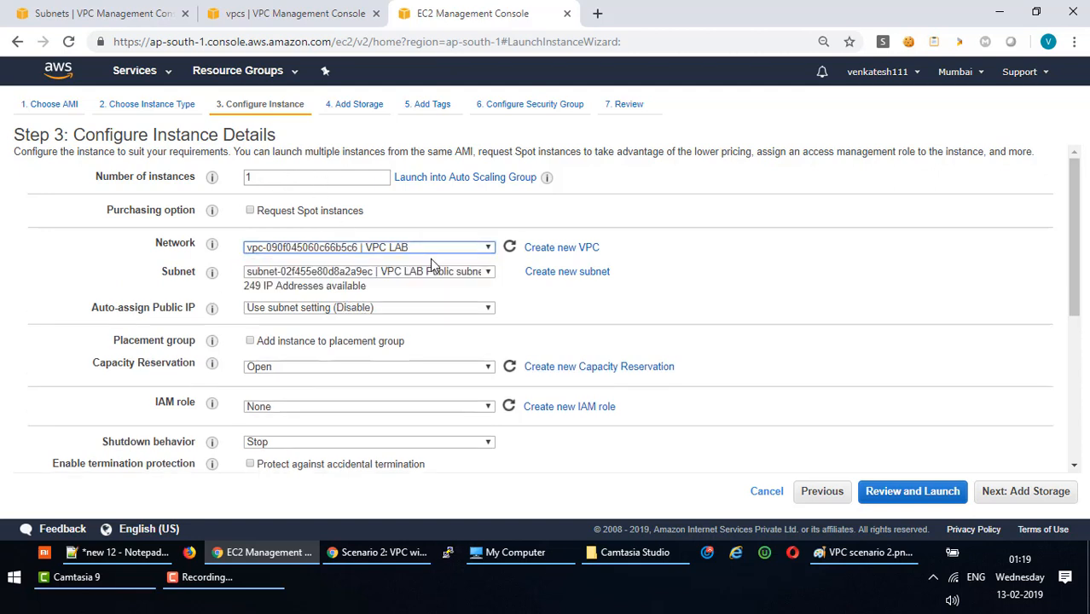
click(443, 271)
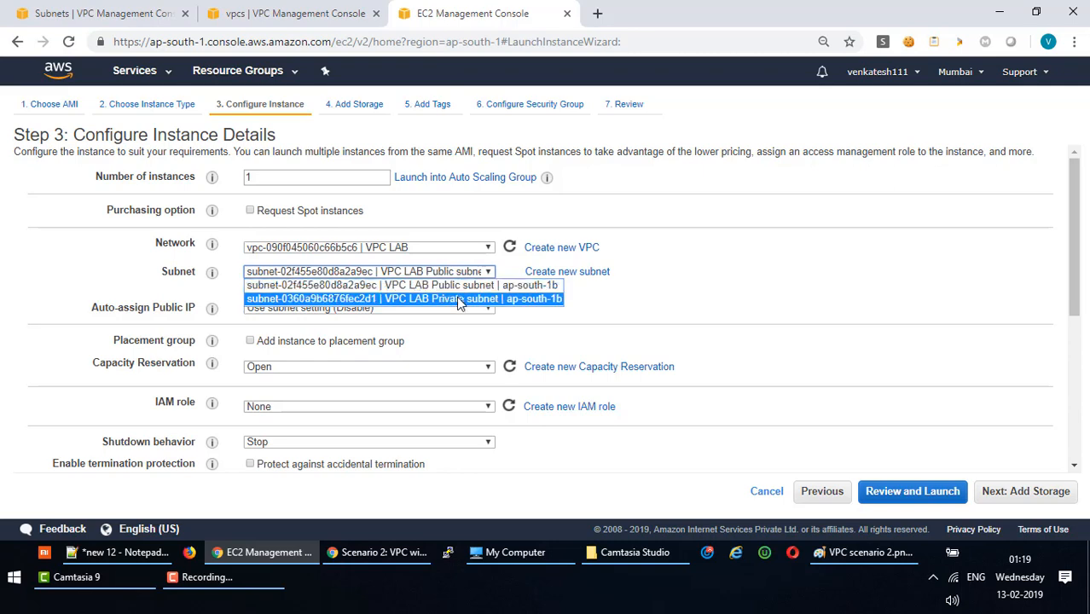
click(459, 299)
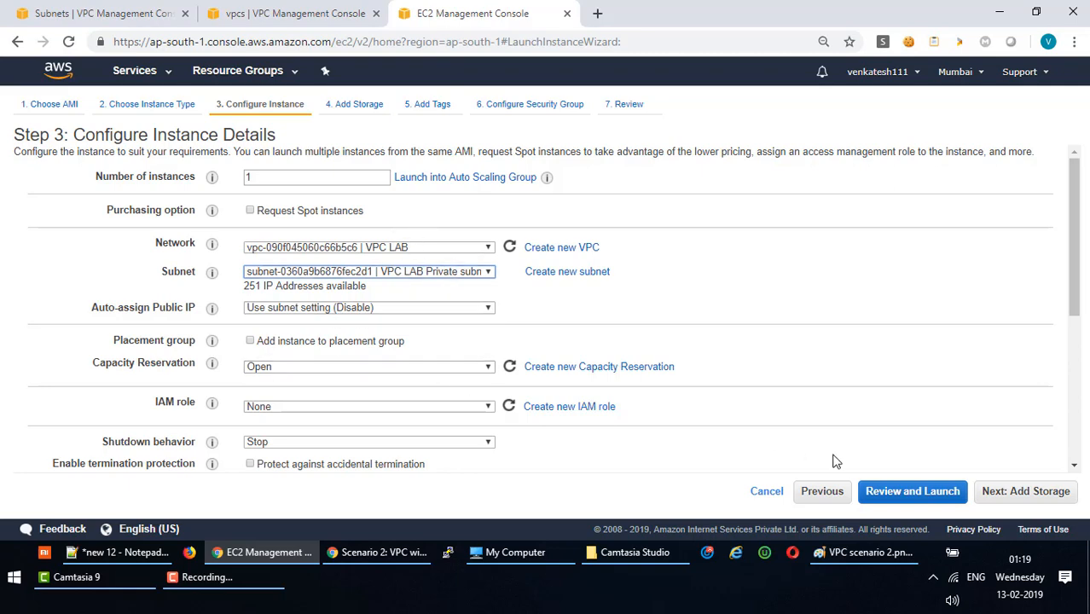
click(1033, 493)
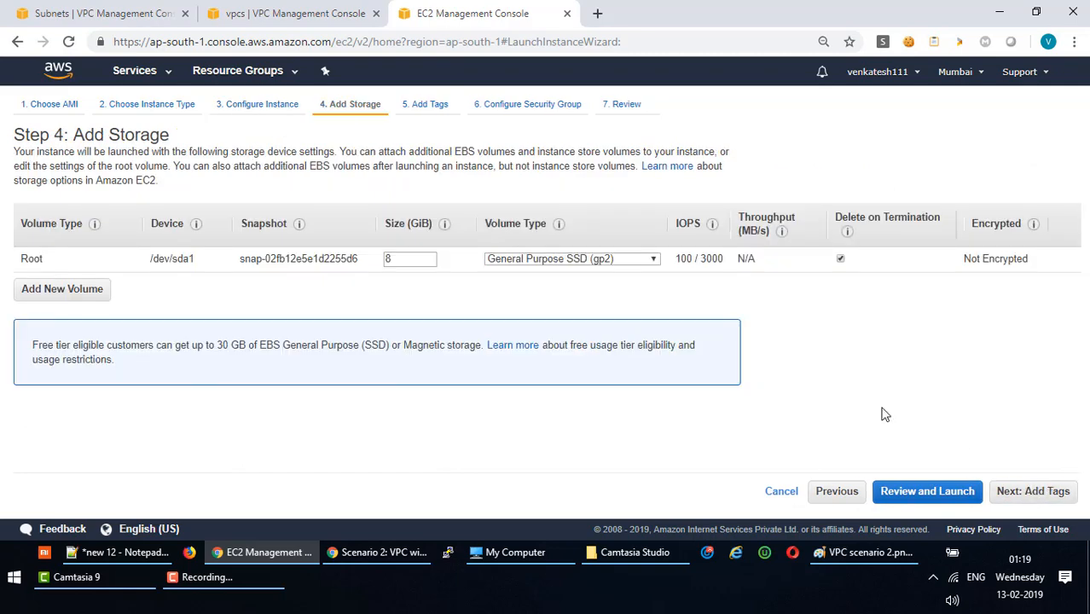
click(1002, 493)
Add a Name tag with value 'VPC LAB DBServer'.
click(56, 328)
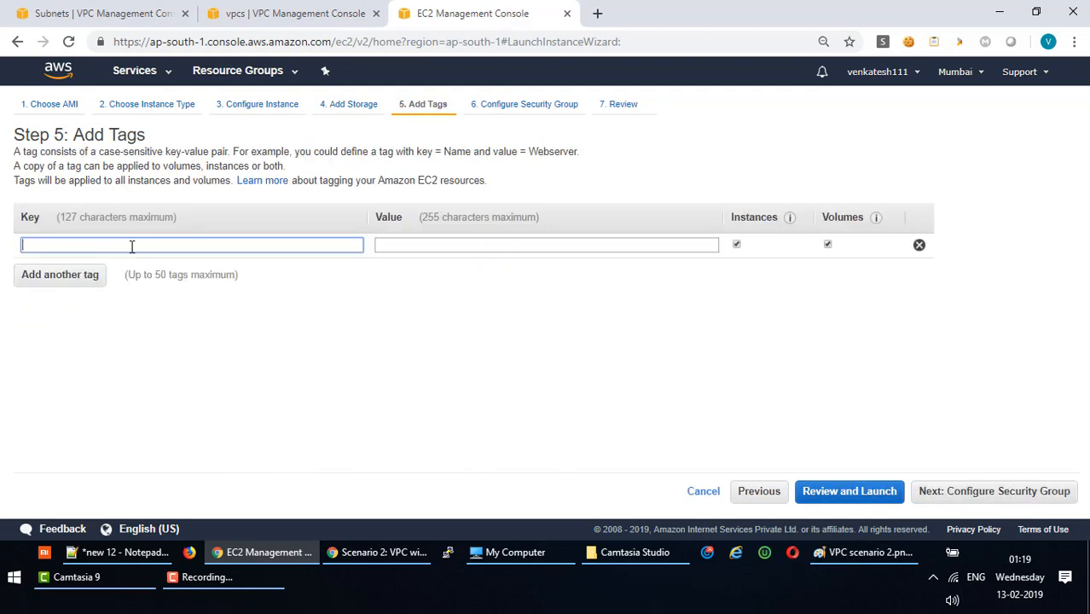
text(Name)
key(Tab)
text(VPC LAB WebSG)
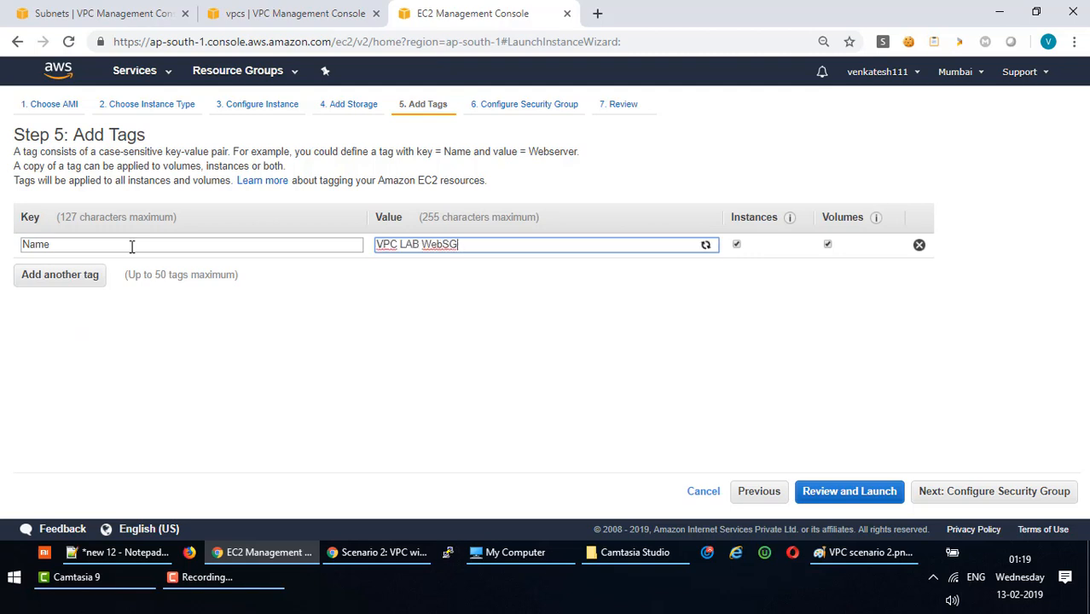
key(BackSpace)
key(BackSpace)
key(BackSpace)
key(BackSpace)
key(BackSpace)
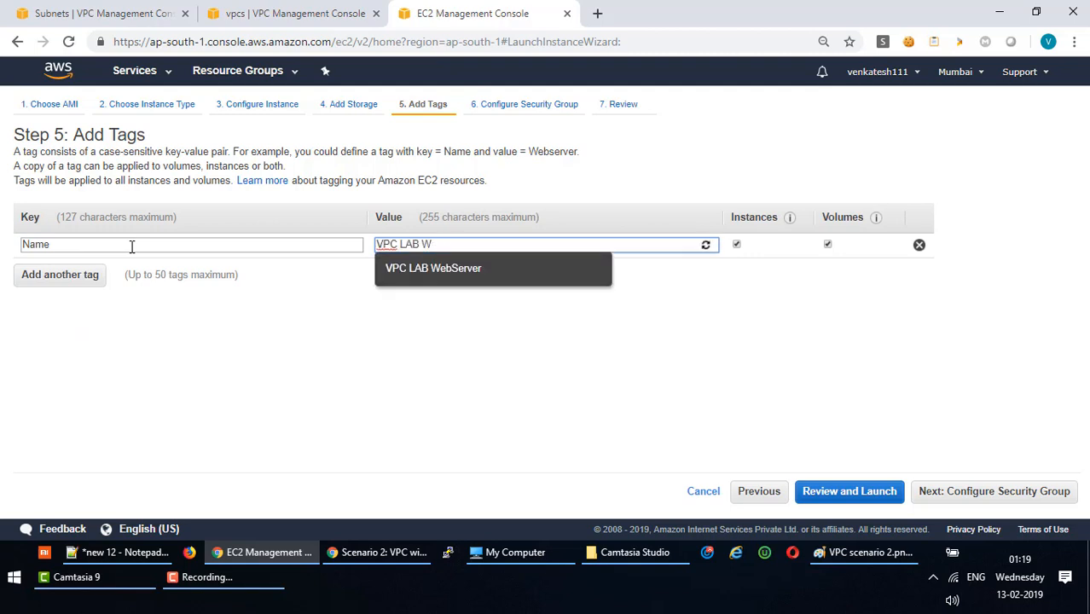
text(DB)
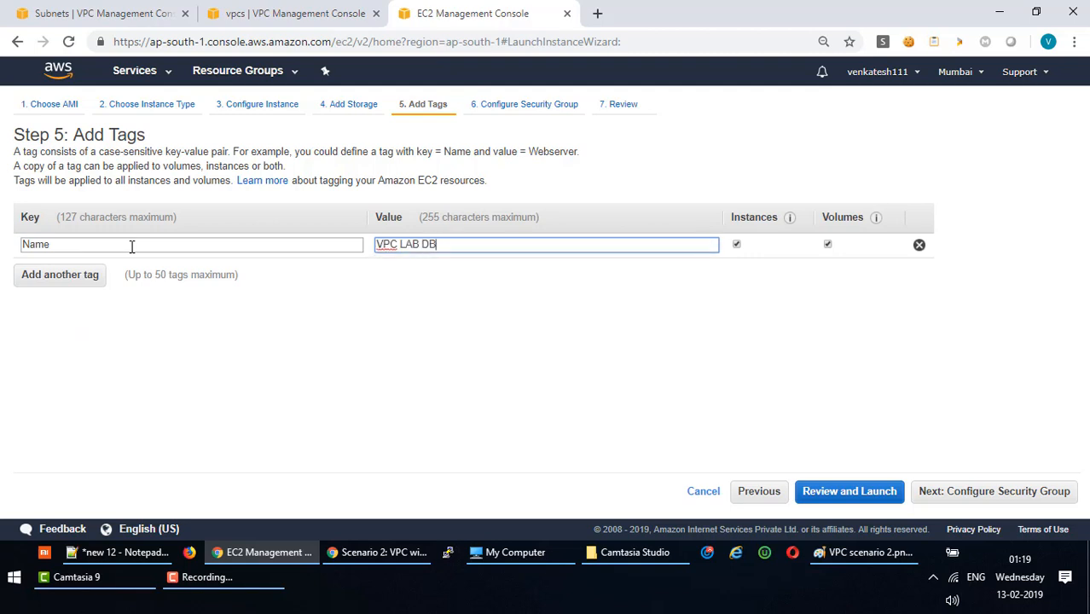
text(Server)
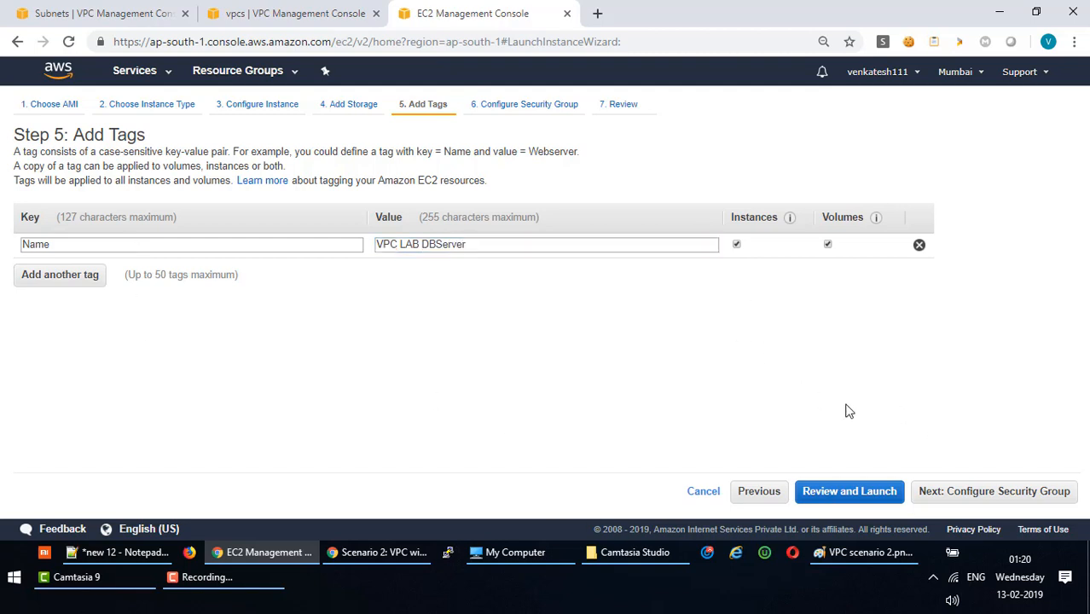
click(1045, 493)
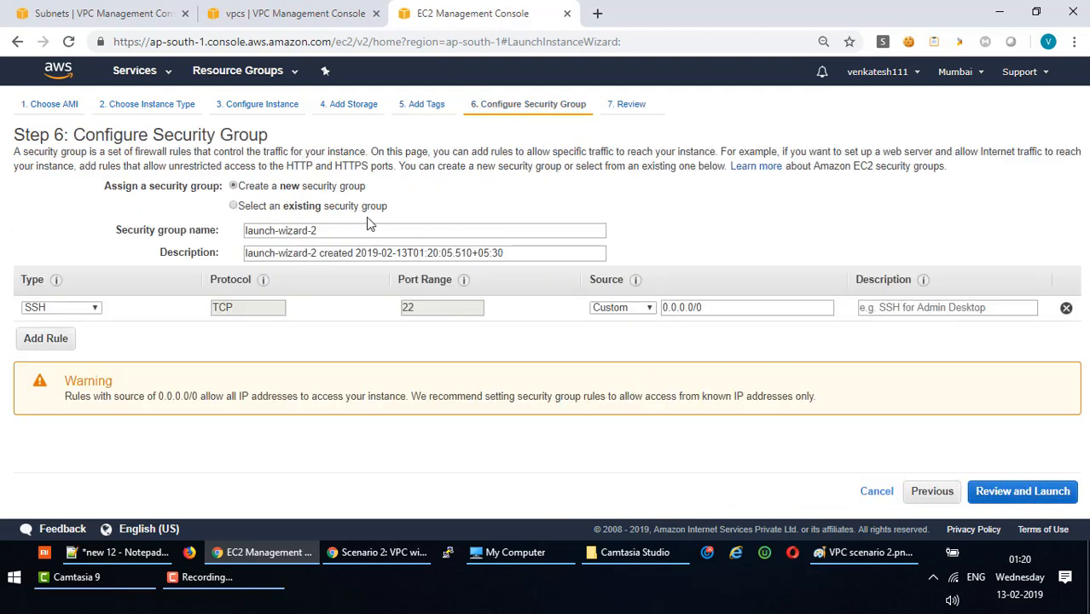
Keep 'Create a new security group' and rename launch-wizard-2 to 'VPC LAB DBSG'.
click(264, 207)
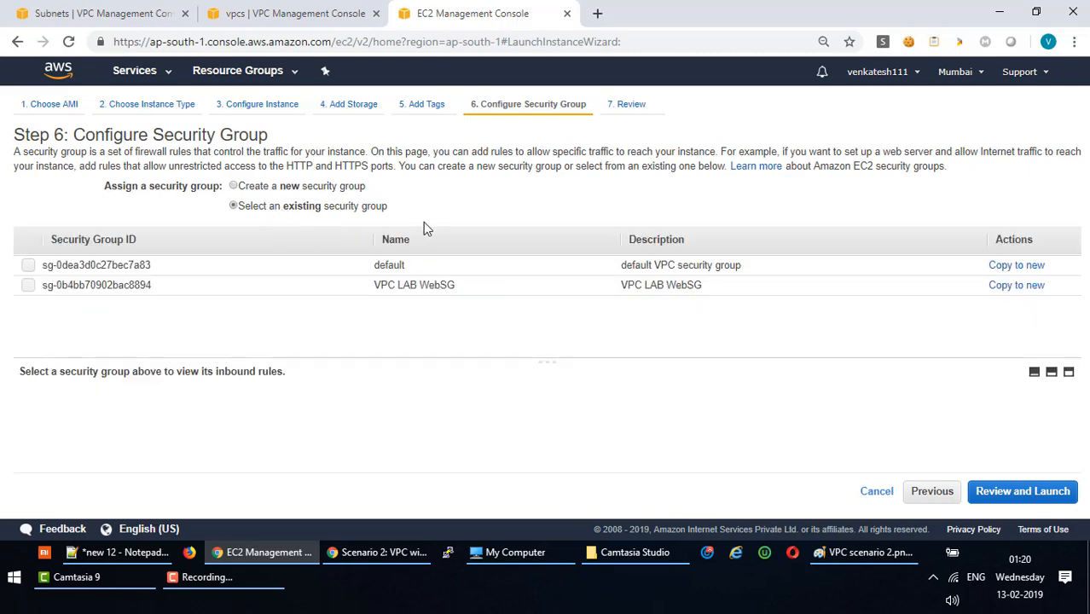
click(260, 188)
click(356, 234)
drag(356, 233, 118, 230)
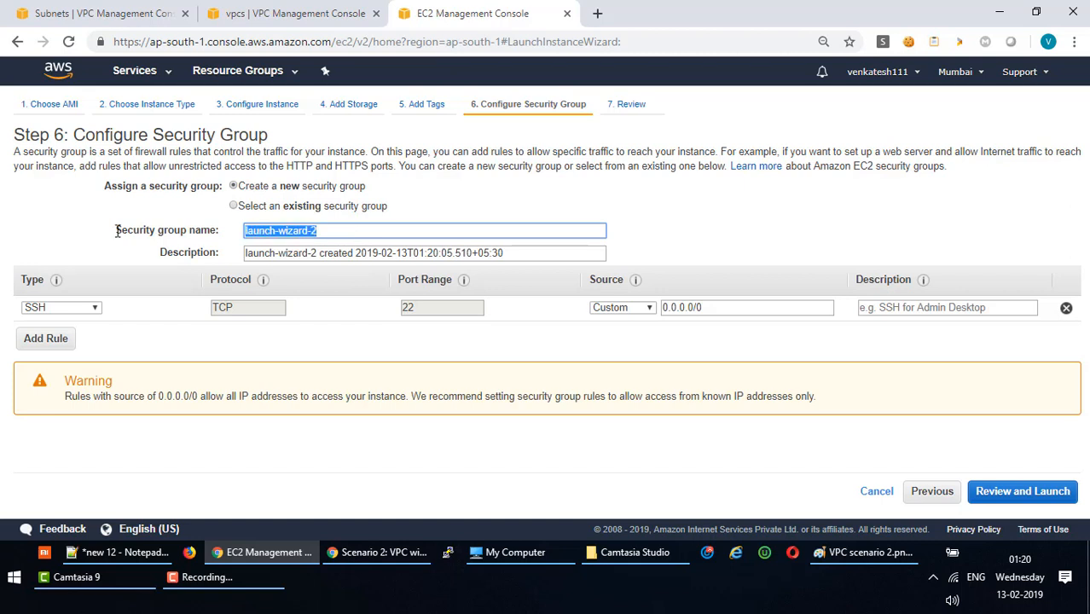
click(219, 251)
drag(347, 232, 79, 234)
text(VPC LAB)
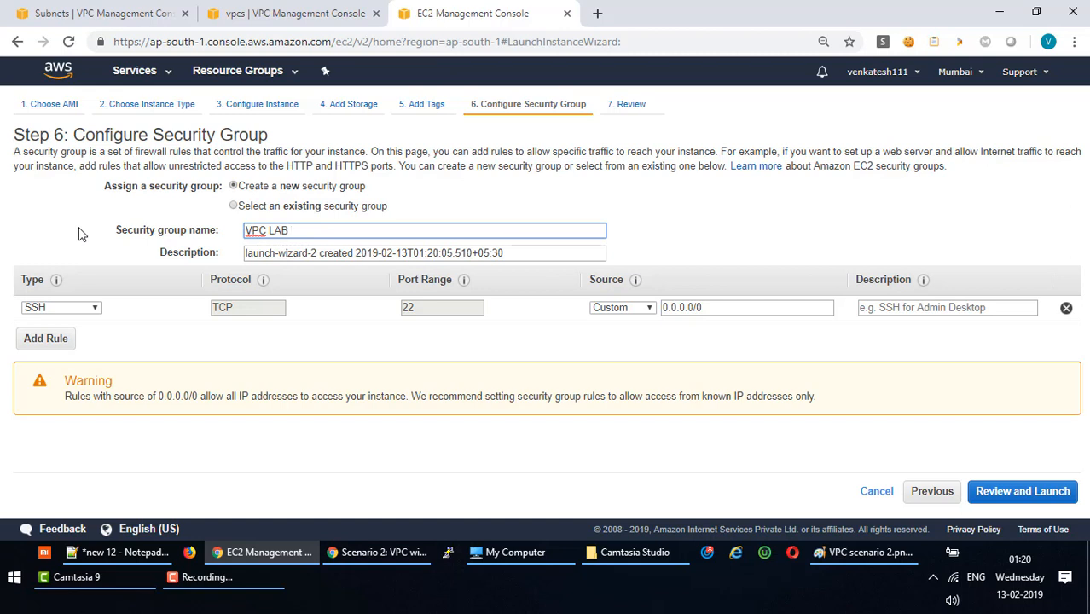
text( DBS)
key(BackSpace)
text(SG)
Make the VPC LAB DBSG rule All traffic, check its 0.0.0.0/0 source, then view the VPC Dashboard.
click(84, 313)
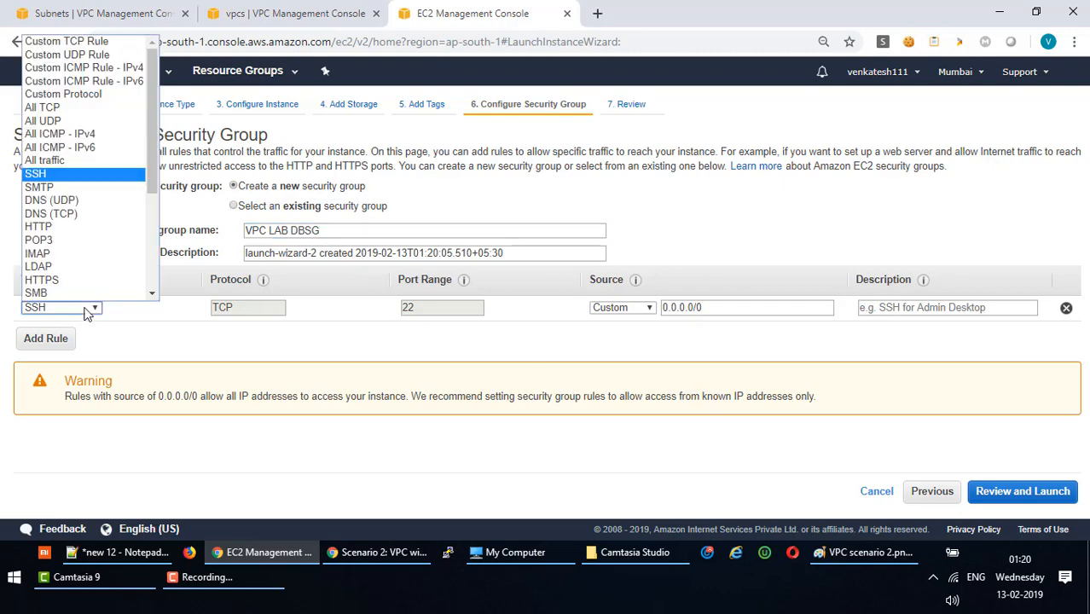
click(68, 160)
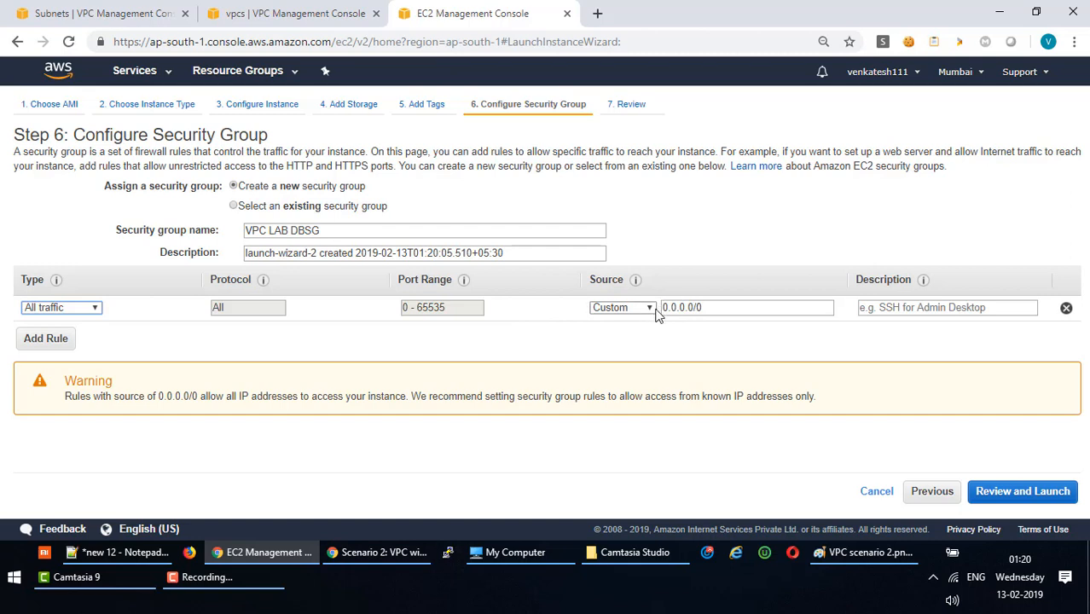
click(715, 307)
drag(714, 307, 663, 308)
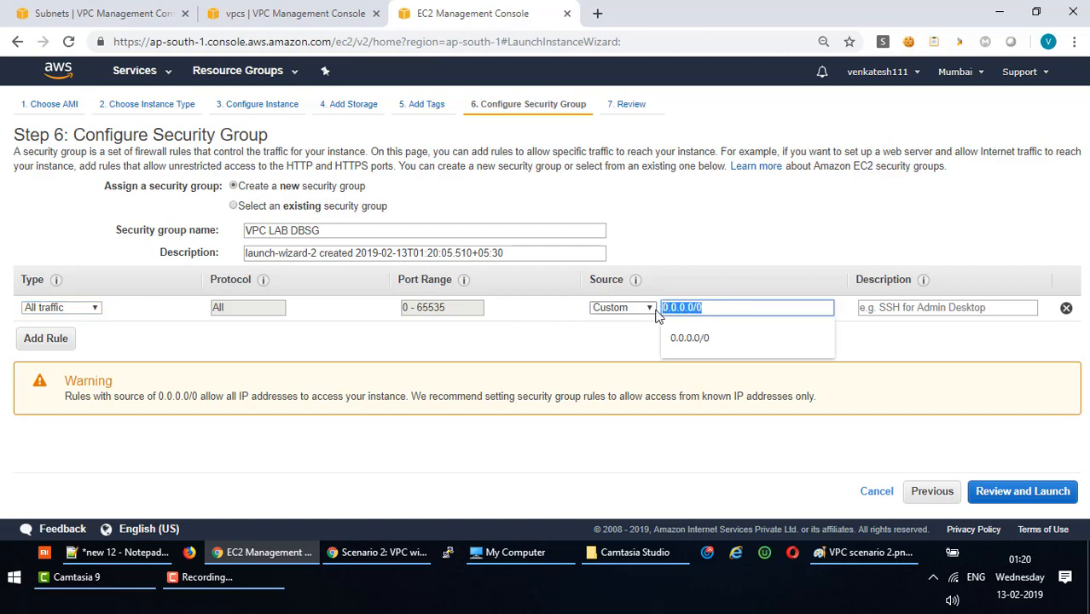
click(710, 307)
drag(715, 307, 662, 307)
drag(341, 234, 223, 238)
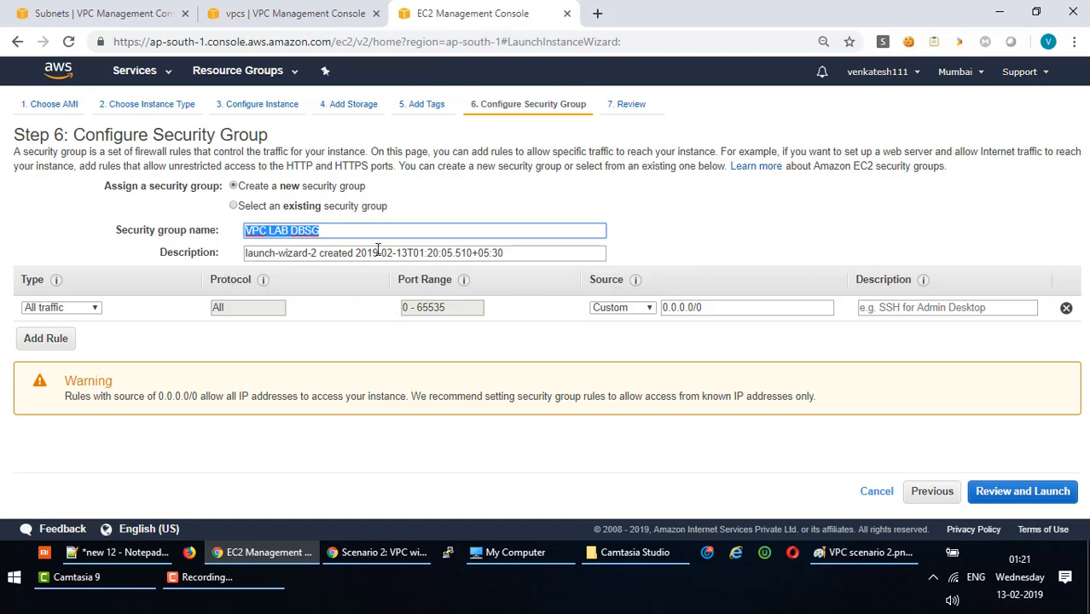
click(331, 230)
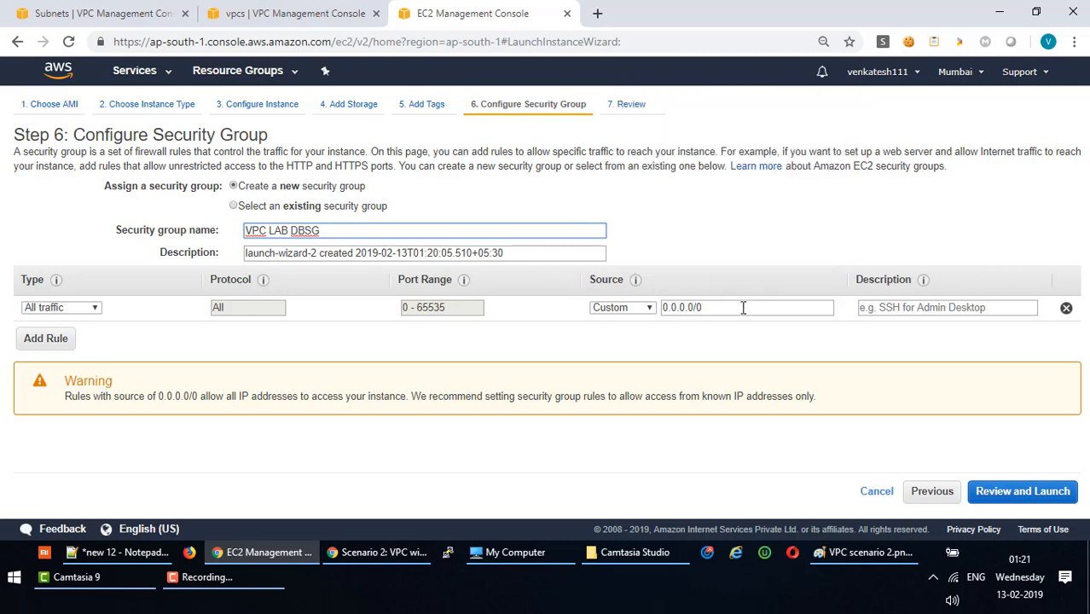
drag(740, 307, 669, 308)
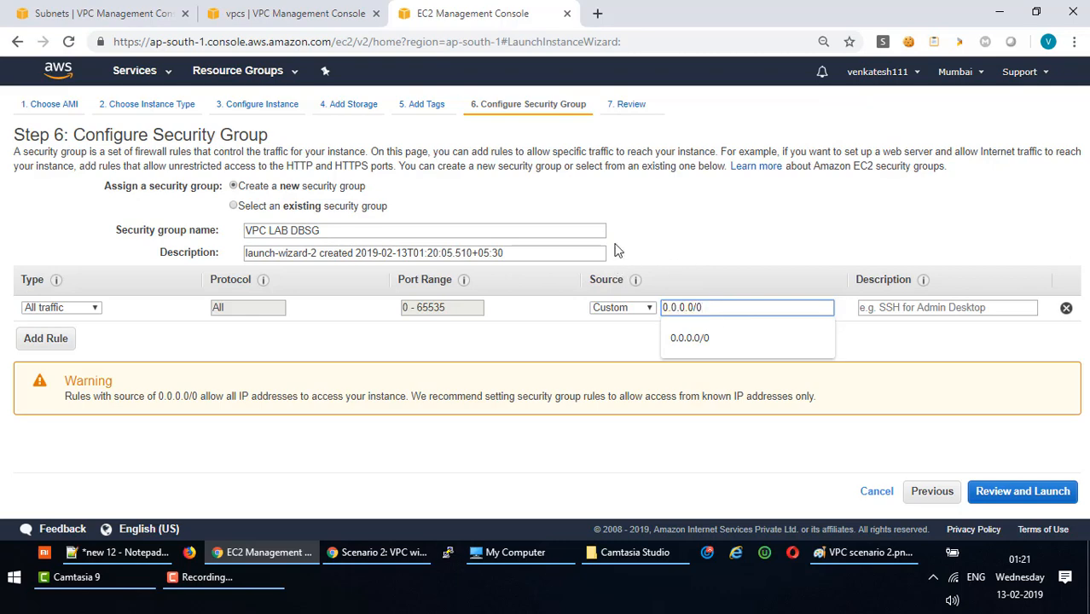
click(256, 18)
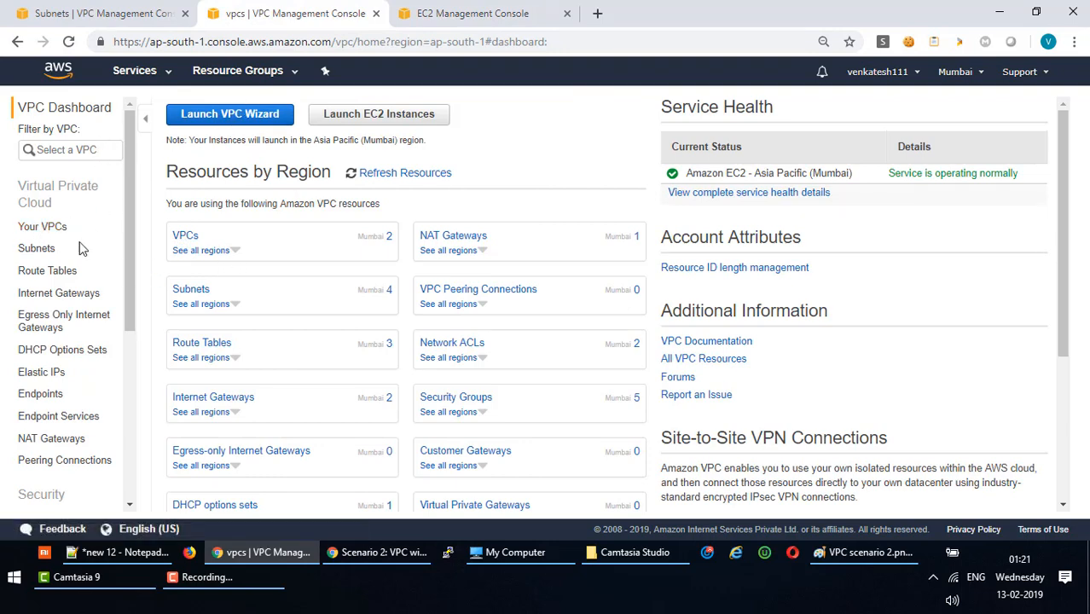
Delete the 0.0.0.0/0 source from the DB security group's all-traffic rule.
click(36, 248)
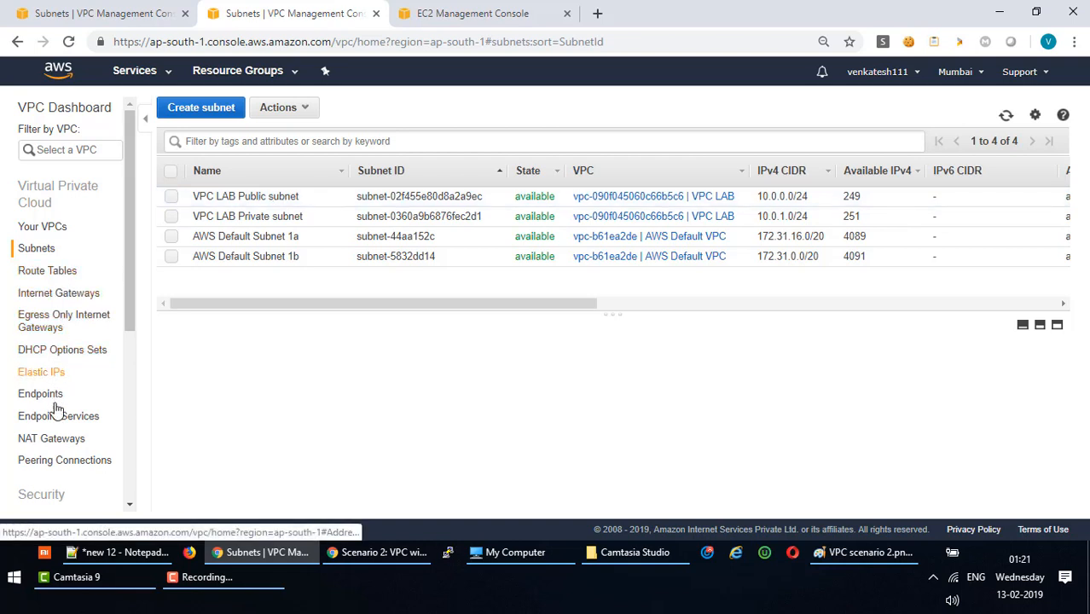
click(55, 439)
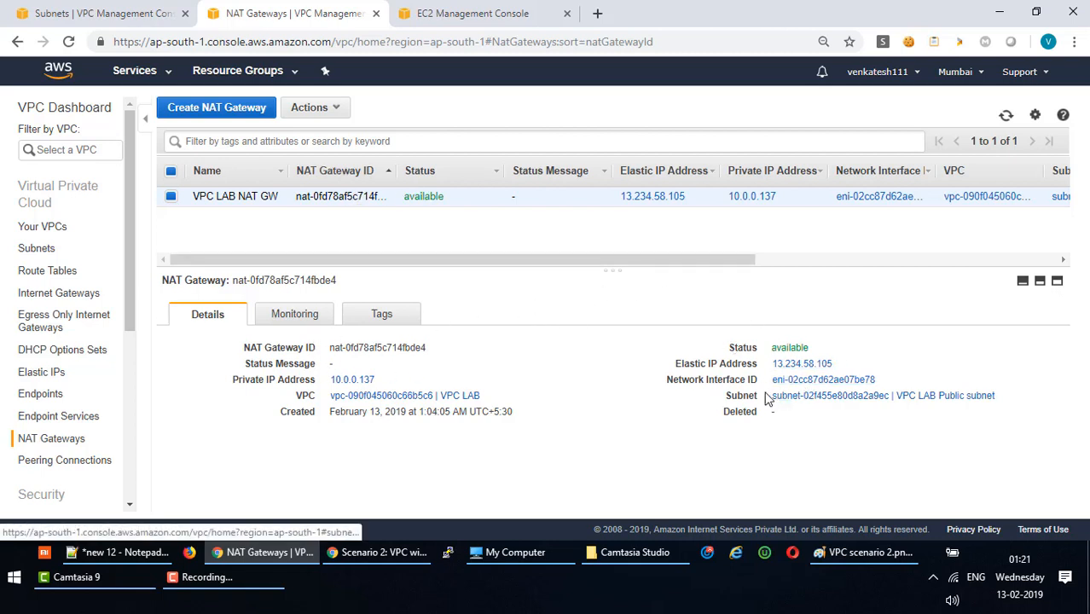
click(446, 12)
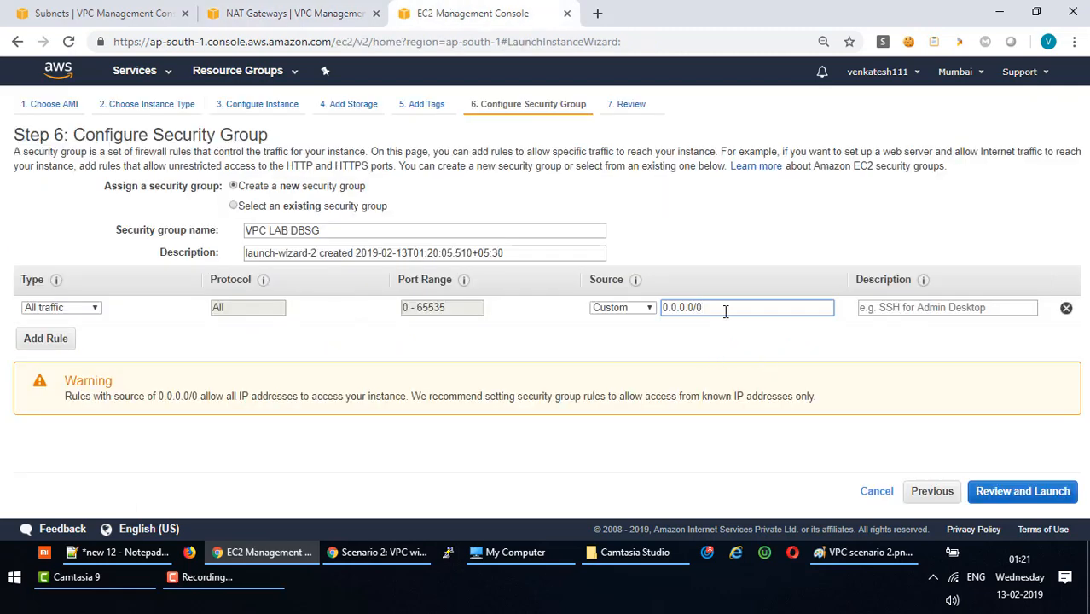
key(BackSpace)
key(BackSpace)
key(BackSpace)
key(BackSpace)
key(BackSpace)
key(BackSpace)
key(BackSpace)
key(BackSpace)
key(BackSpace)
Name the web server's security group 'VPC LAB WebSG' and copy its group ID.
click(306, 15)
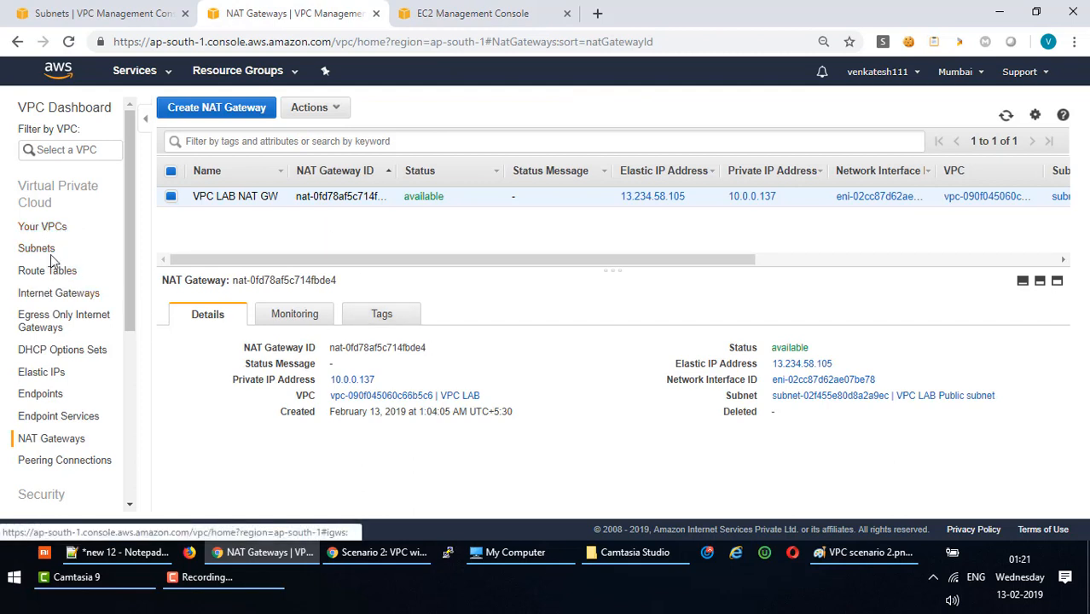
drag(124, 258, 124, 203)
drag(128, 308, 129, 389)
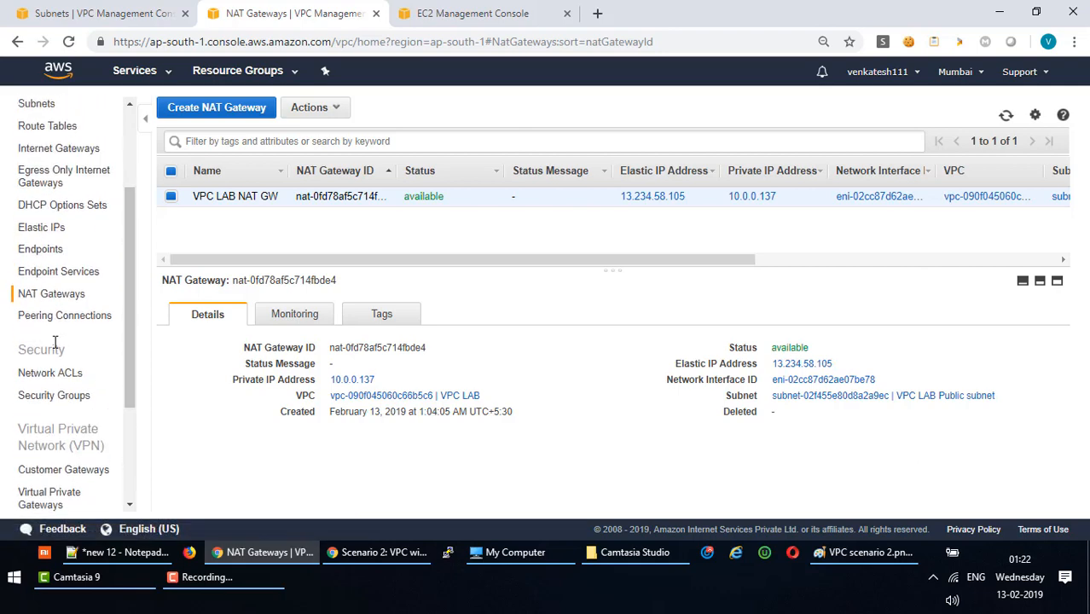
click(52, 395)
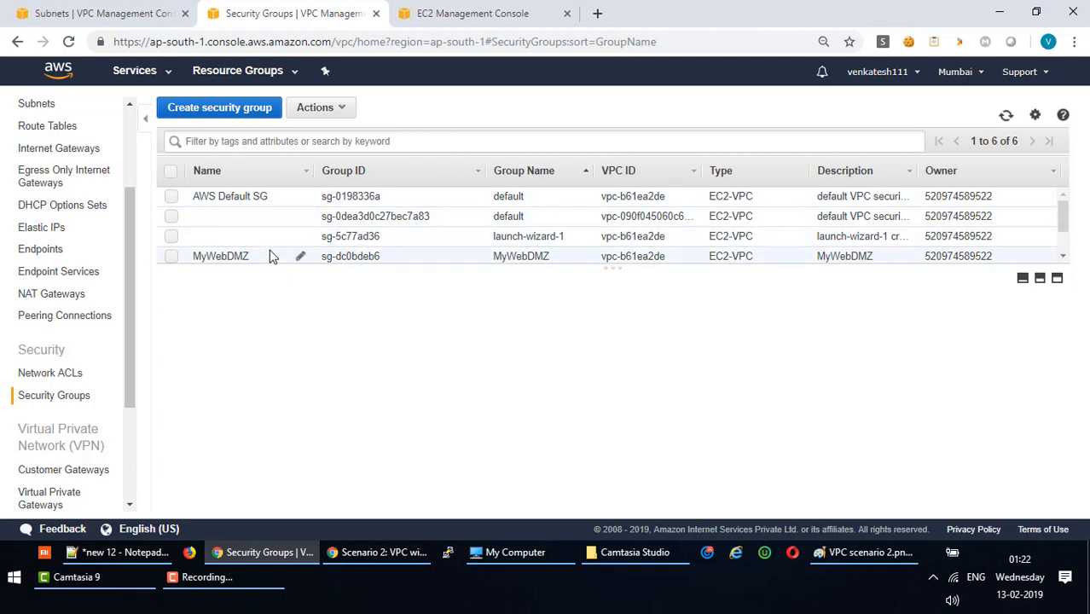
scroll(540, 220, down, 1)
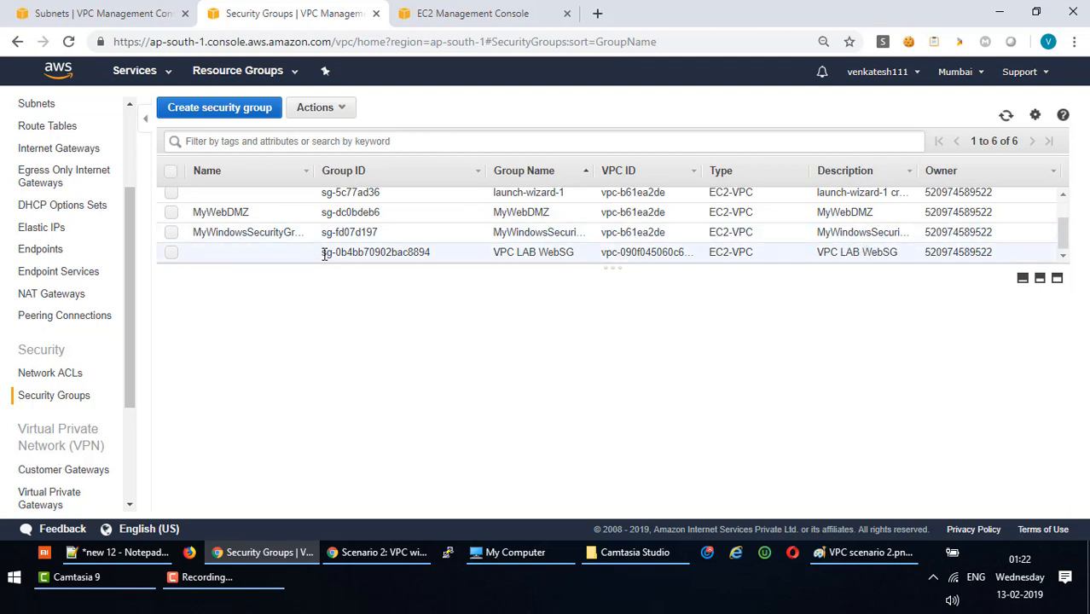
click(286, 256)
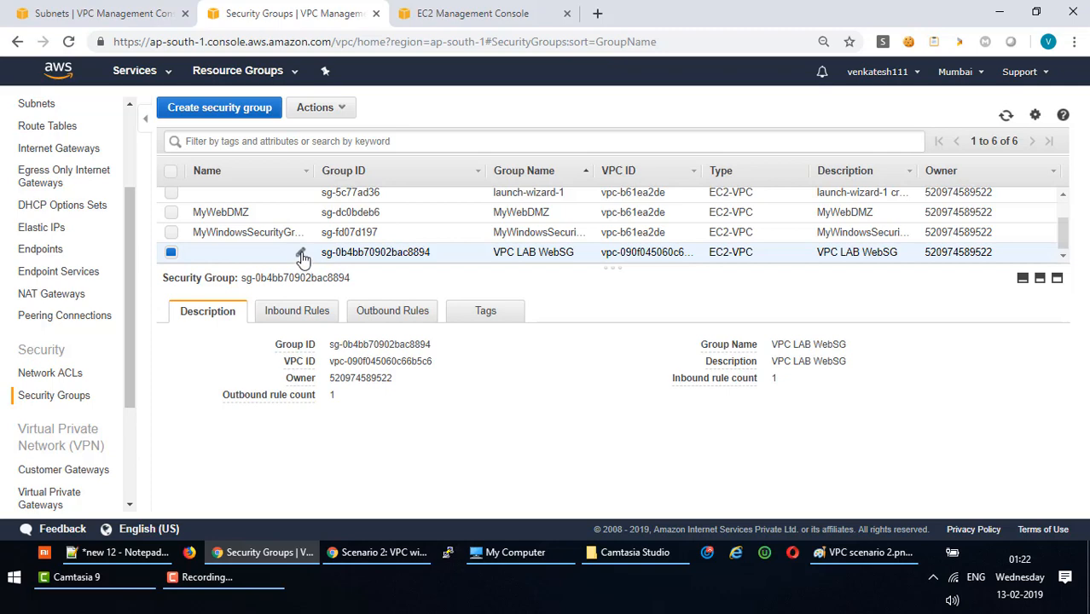
click(301, 255)
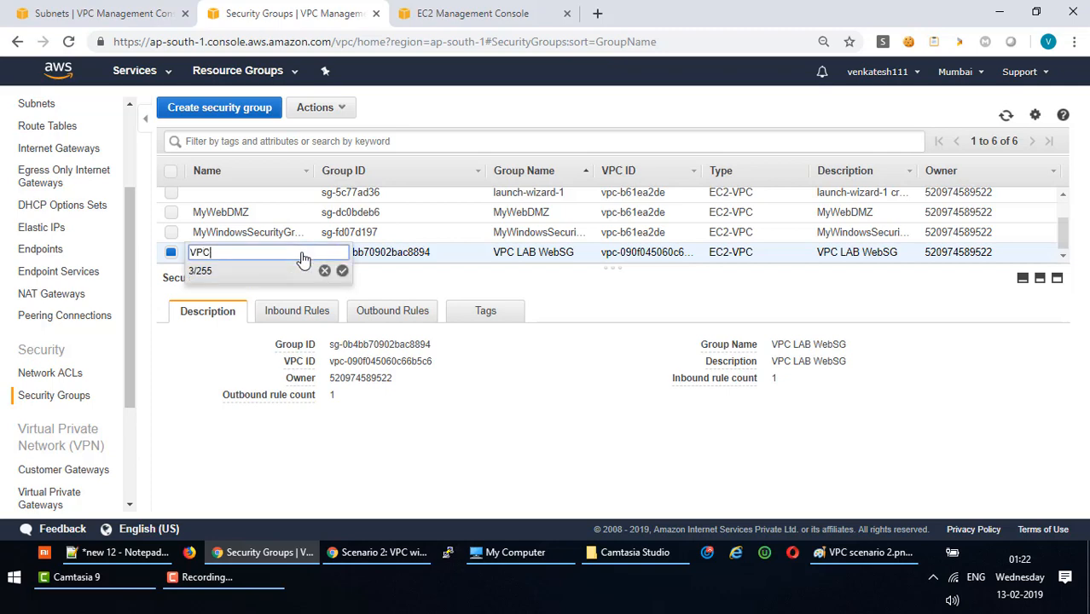
text(VPC LAB WebSG)
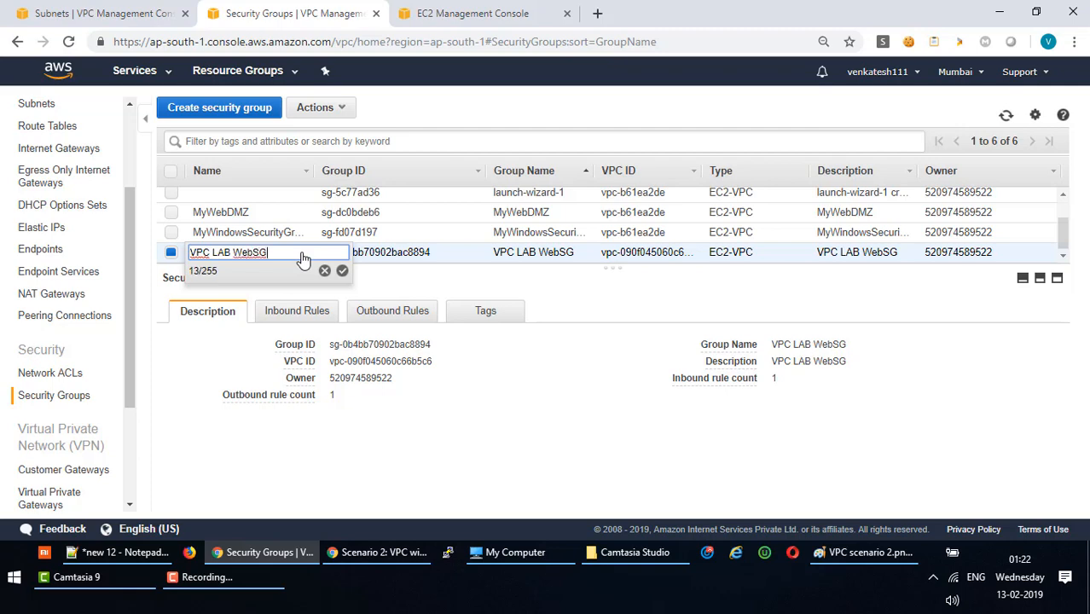
click(342, 271)
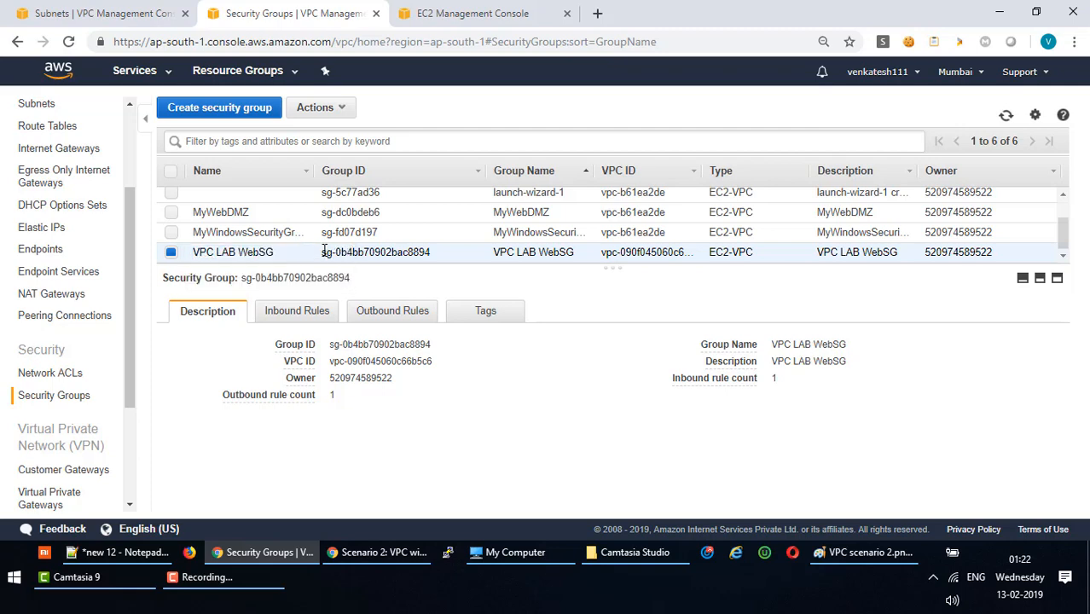
drag(322, 251, 439, 256)
key(ctrl+c)
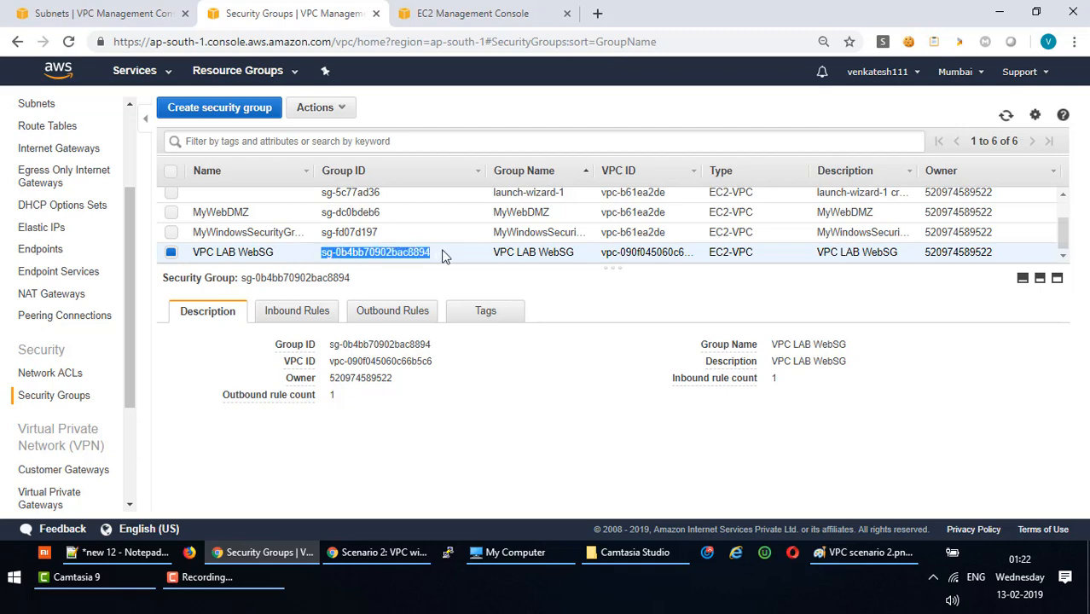
click(431, 12)
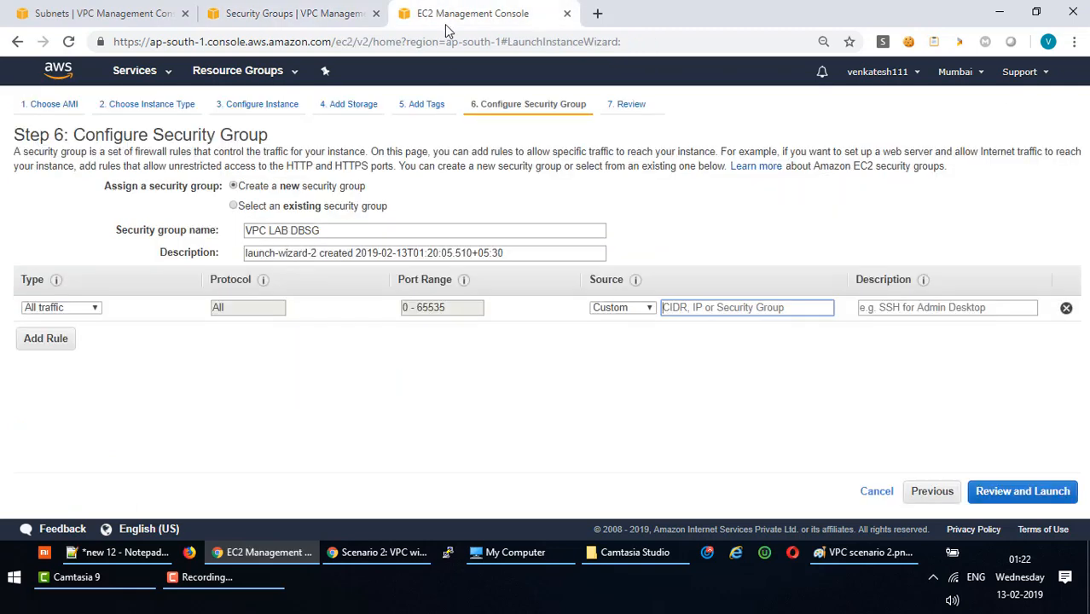
Set the rule's source to the pasted VPC LAB WebSG group ID.
click(757, 310)
key(ctrl+v)
click(791, 375)
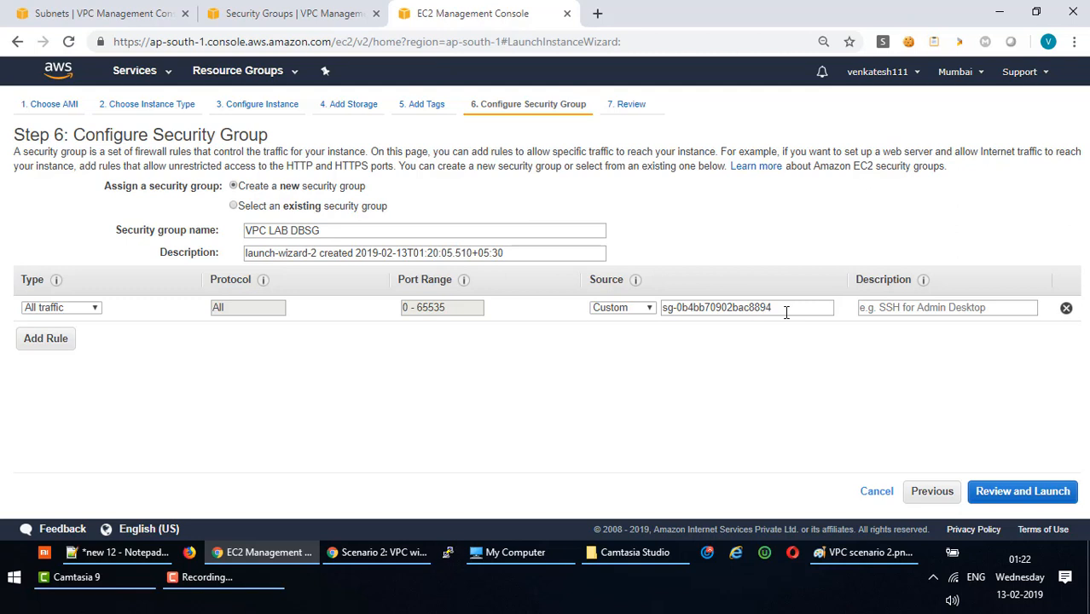
Review and launch the VPC LAB DBServer instance with the existing key pair, then view it.
click(1014, 498)
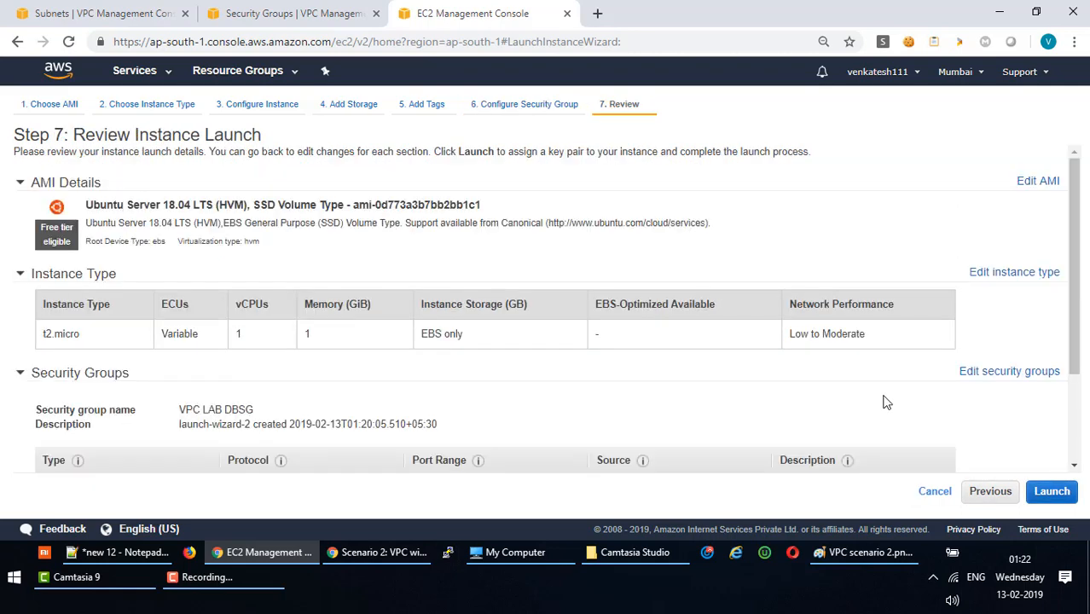
click(1050, 491)
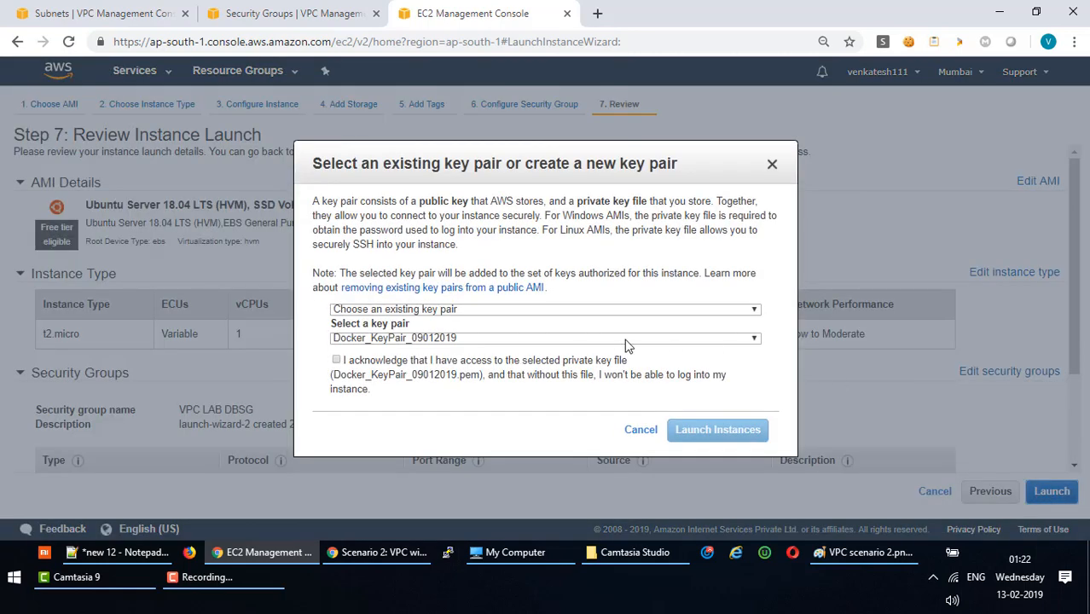
click(337, 362)
click(708, 427)
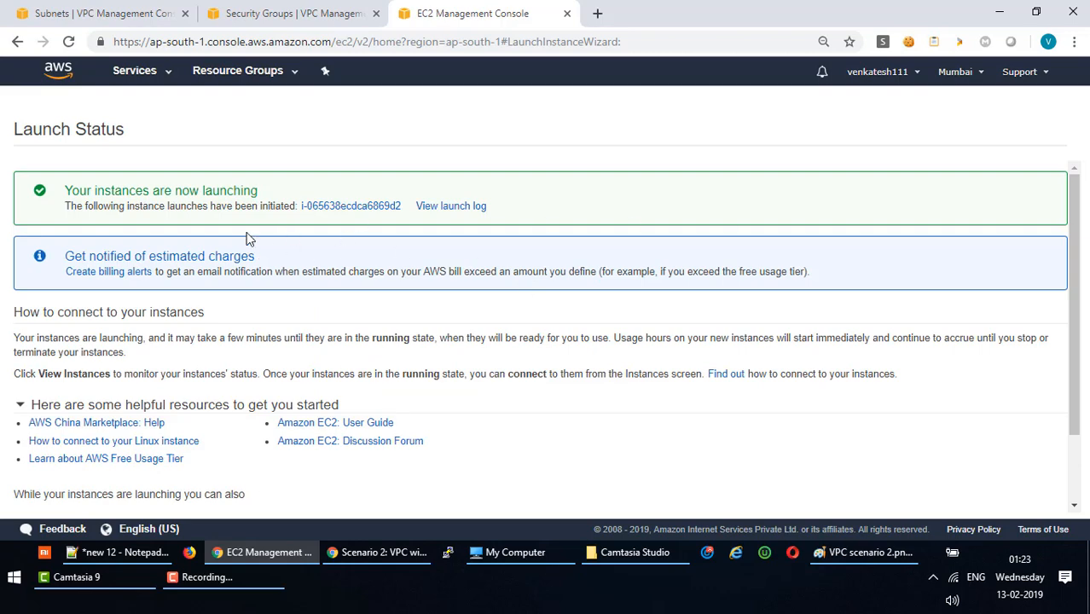
click(317, 207)
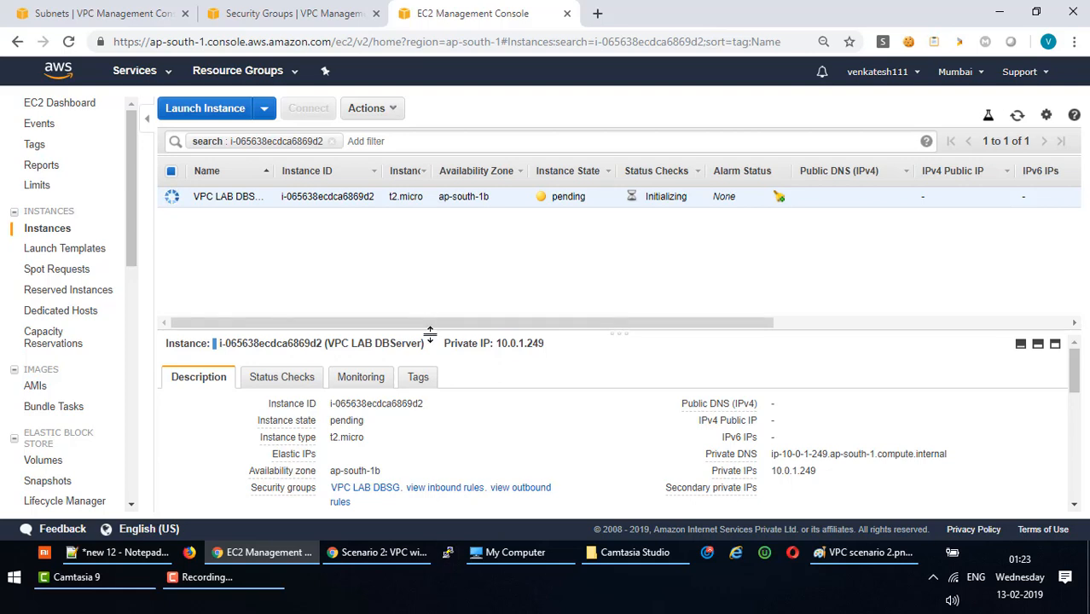
Clear the instance ID filter and search the instances for 'VPC LAB'.
drag(429, 333, 429, 336)
click(332, 140)
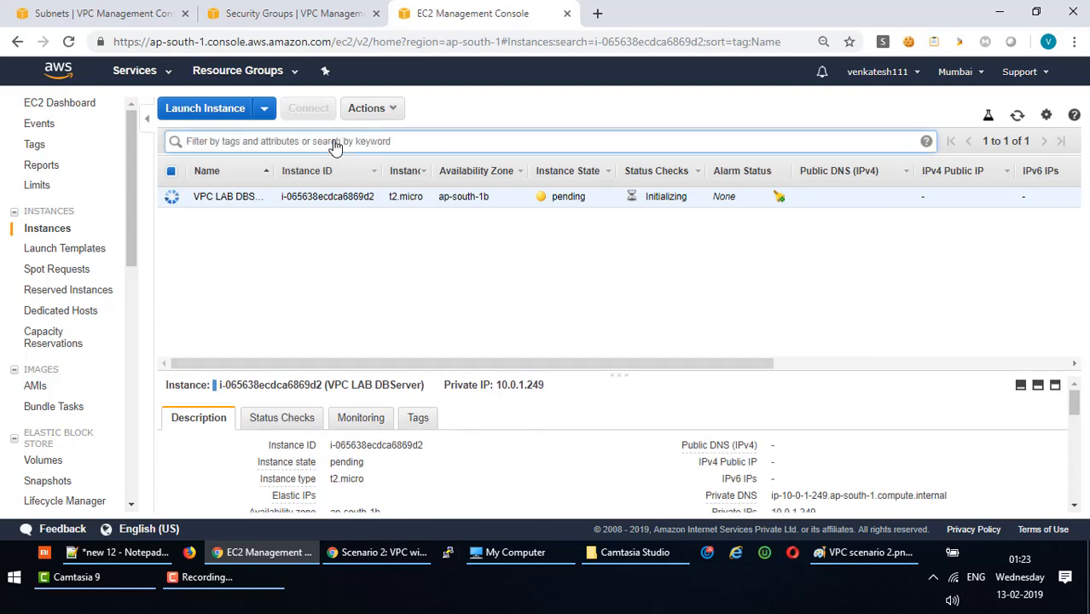
click(520, 307)
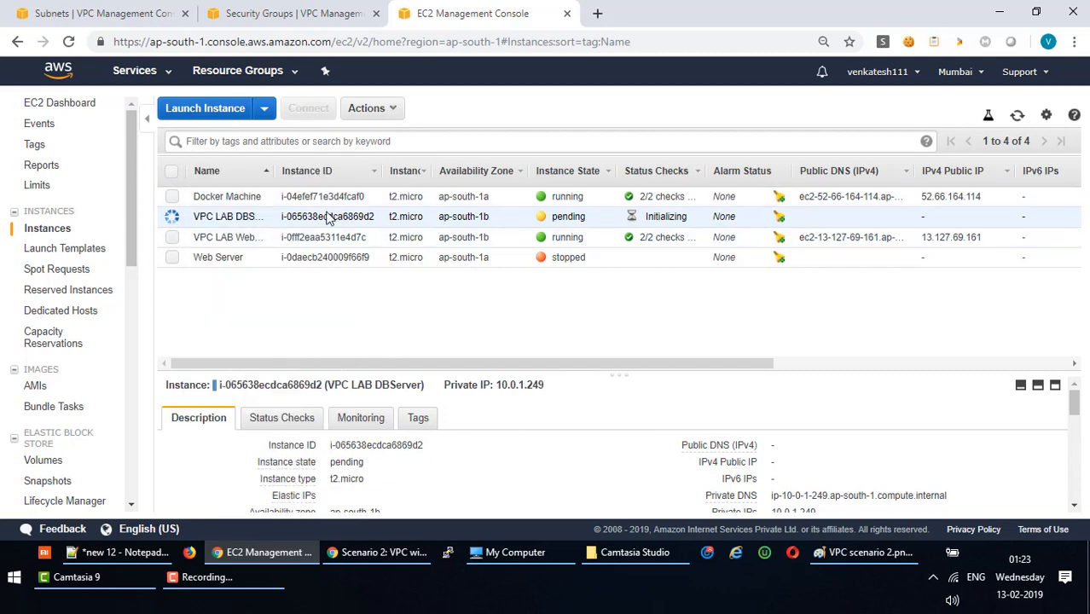
click(213, 142)
text(VPC)
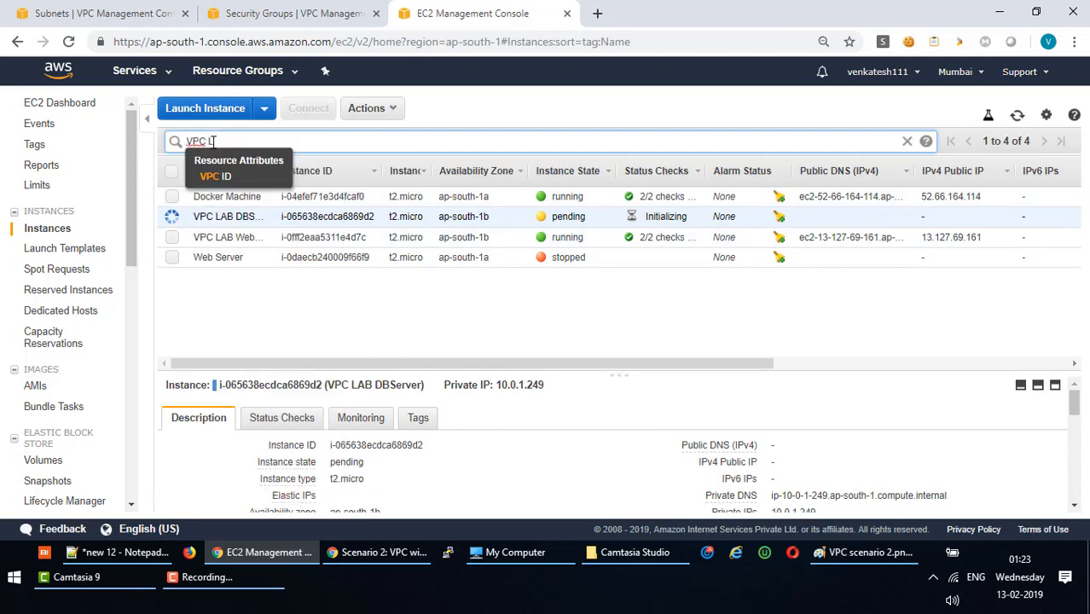
text( LAB)
key(Return)
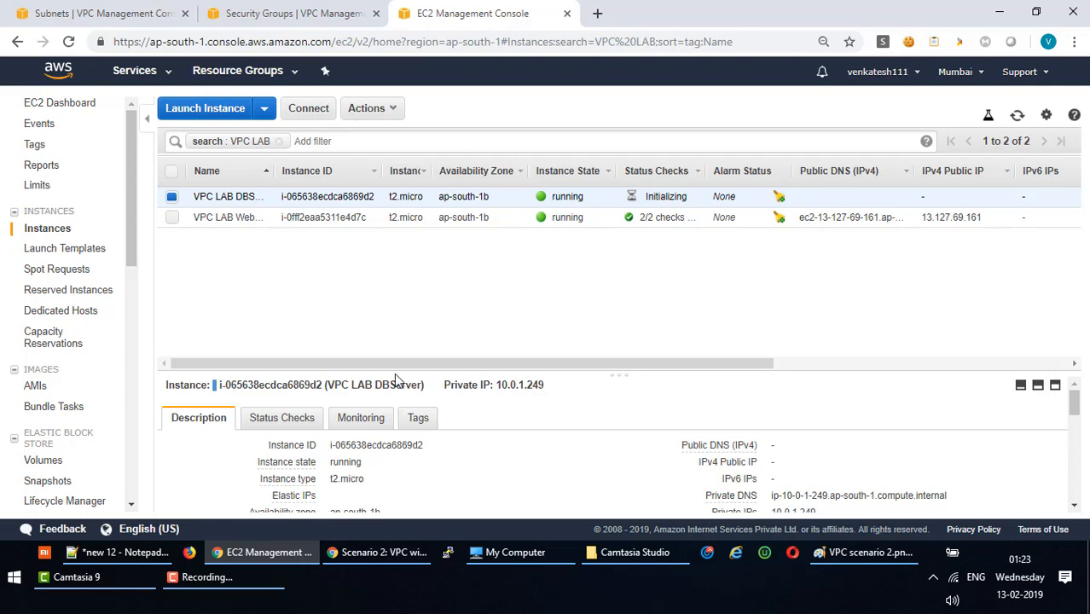
Copy the DBServer's private IP 10.0.1.249 and the WebServer's public IP 13.127.69.161.
drag(394, 373, 378, 266)
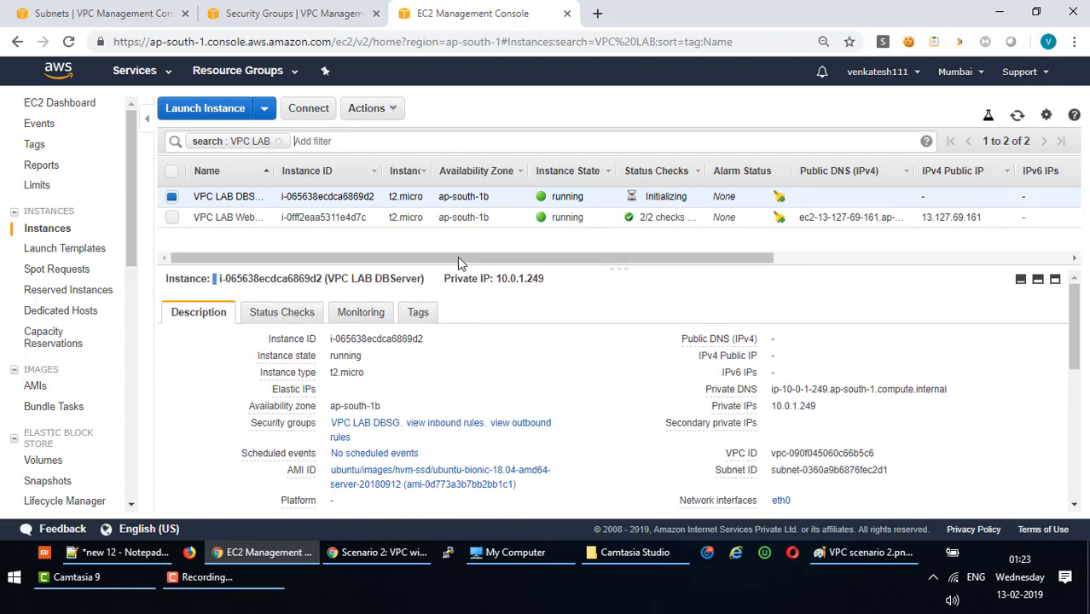
click(225, 219)
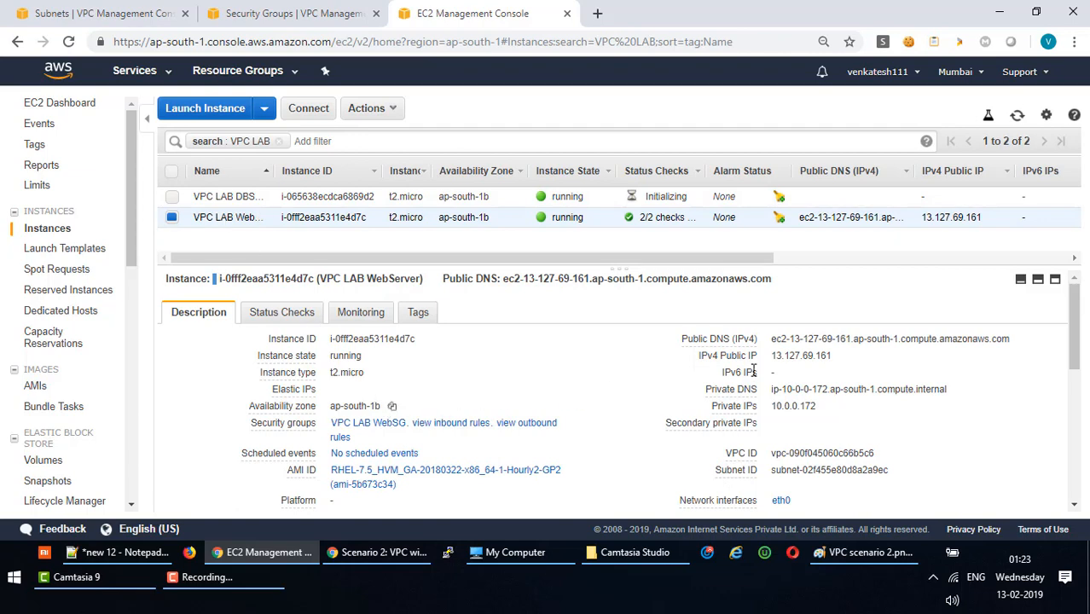
mouse_move(775, 363)
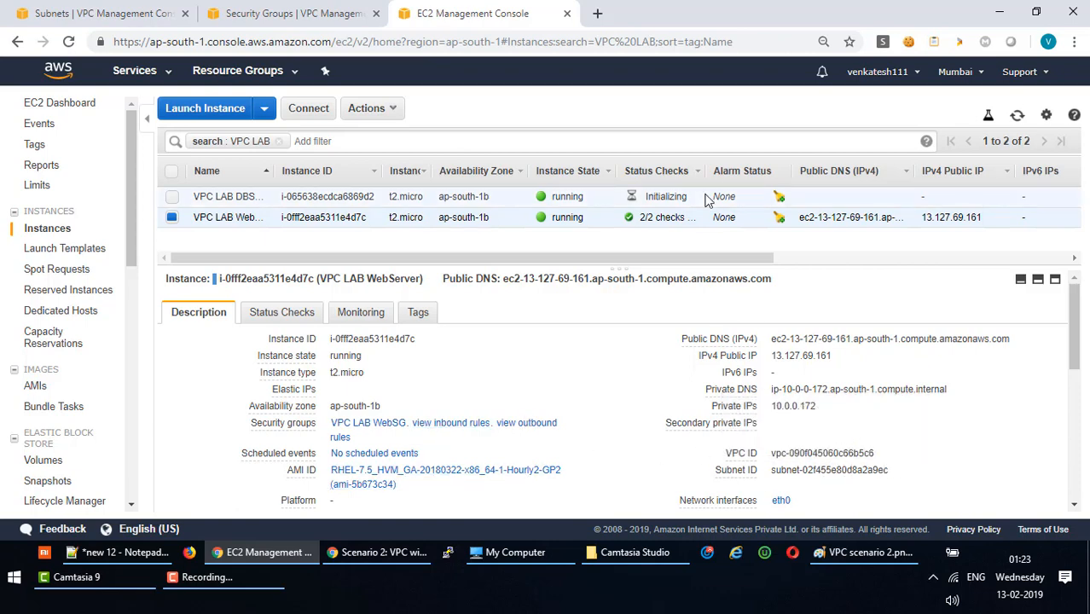
click(331, 198)
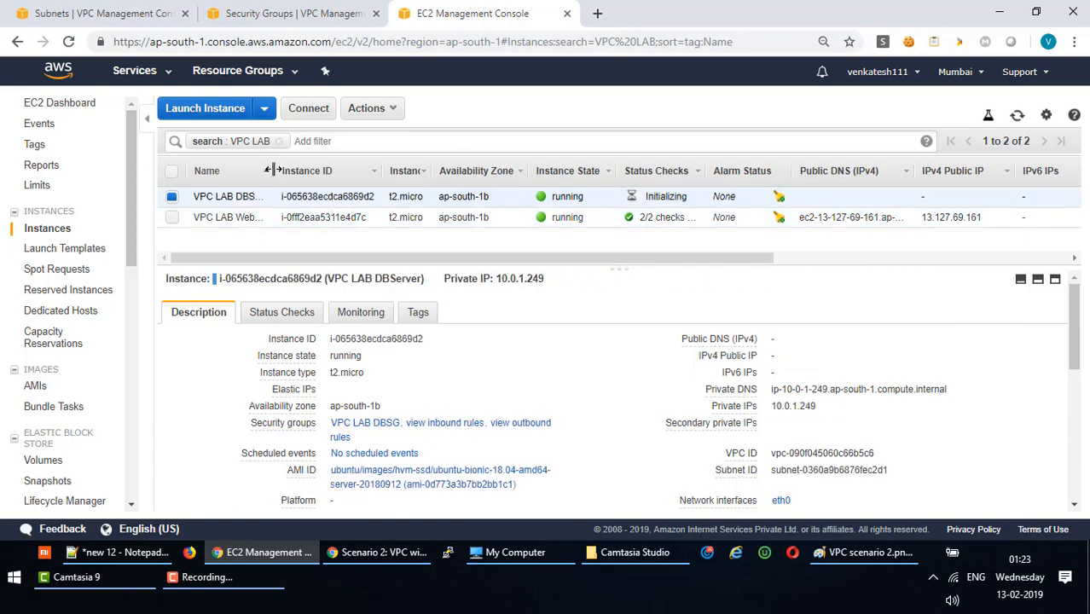
drag(275, 171, 306, 175)
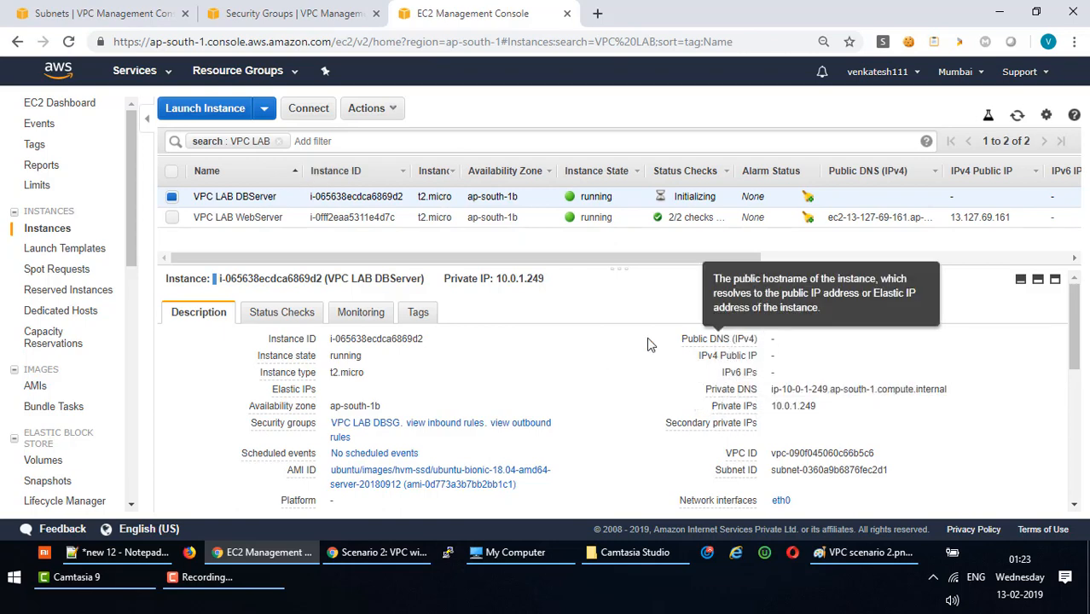
drag(672, 328, 913, 359)
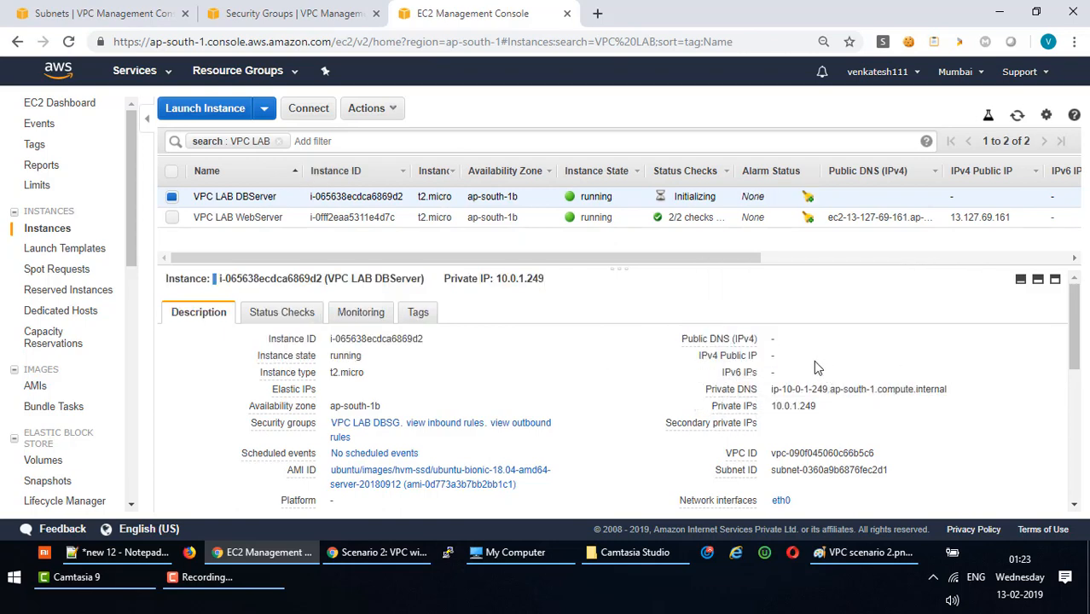
click(827, 406)
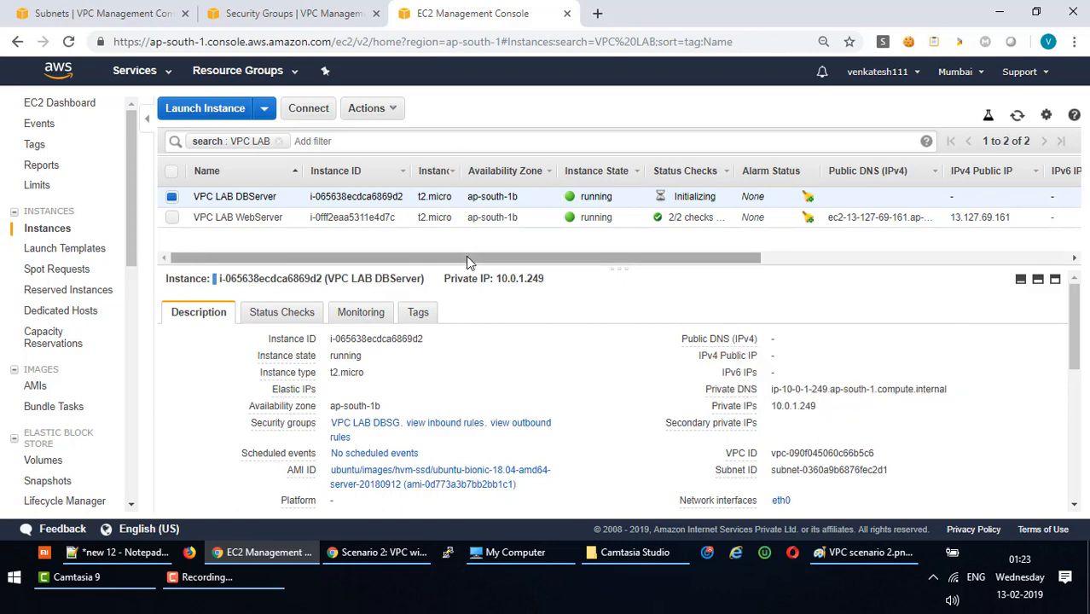
click(359, 217)
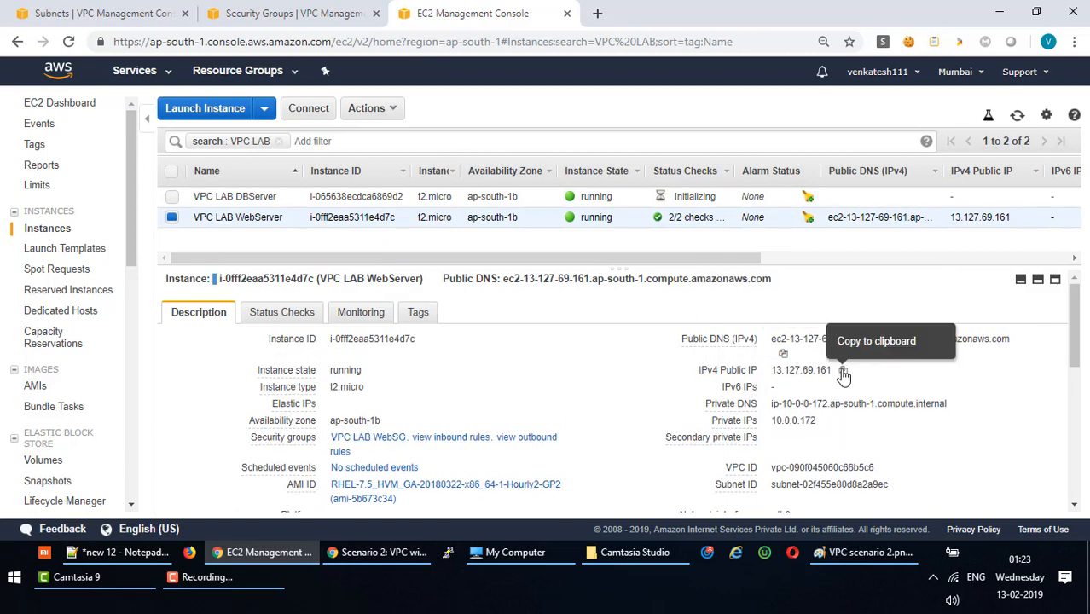
click(842, 373)
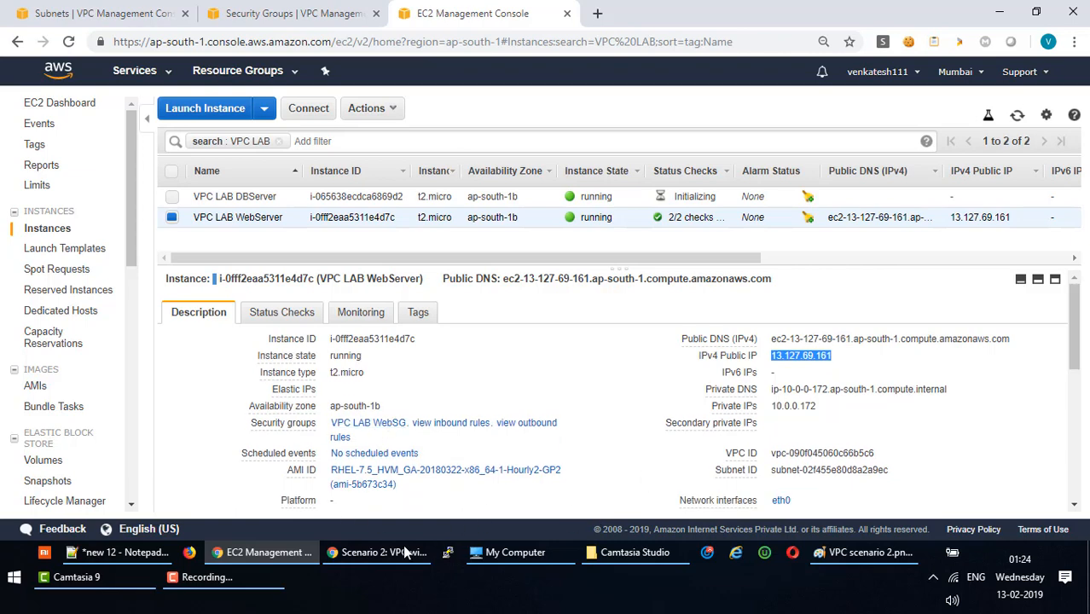
Locate the key pair file on the Windows desktop.
mouse_move(500, 554)
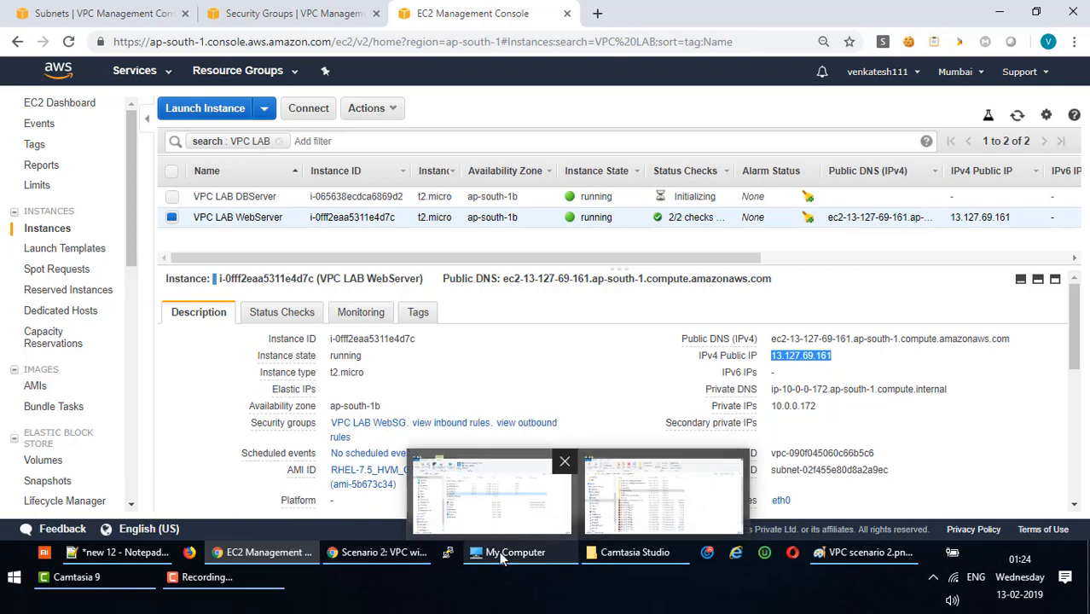
click(501, 554)
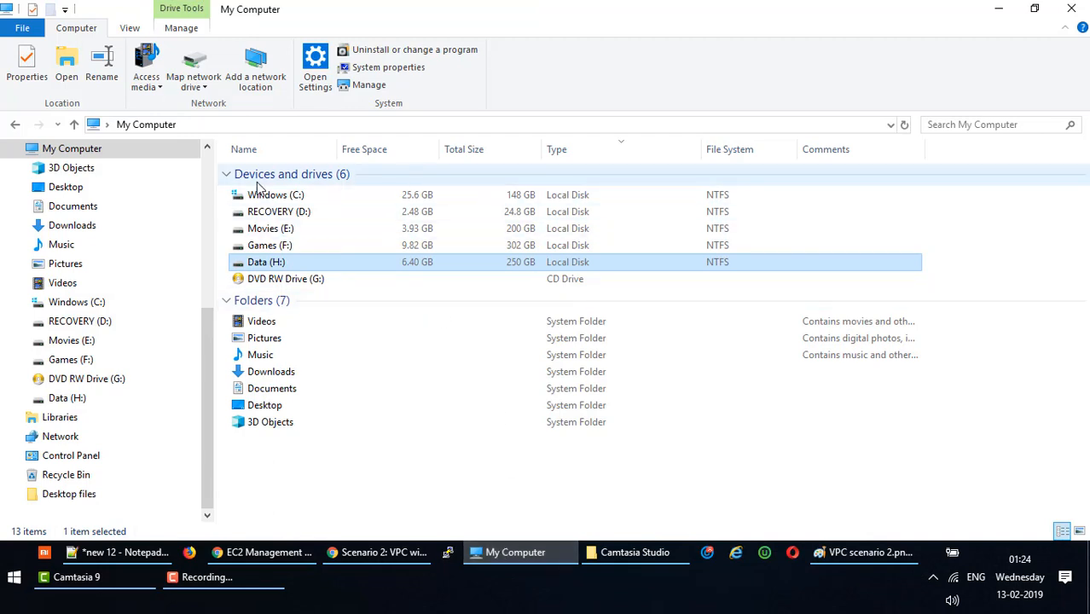
click(521, 551)
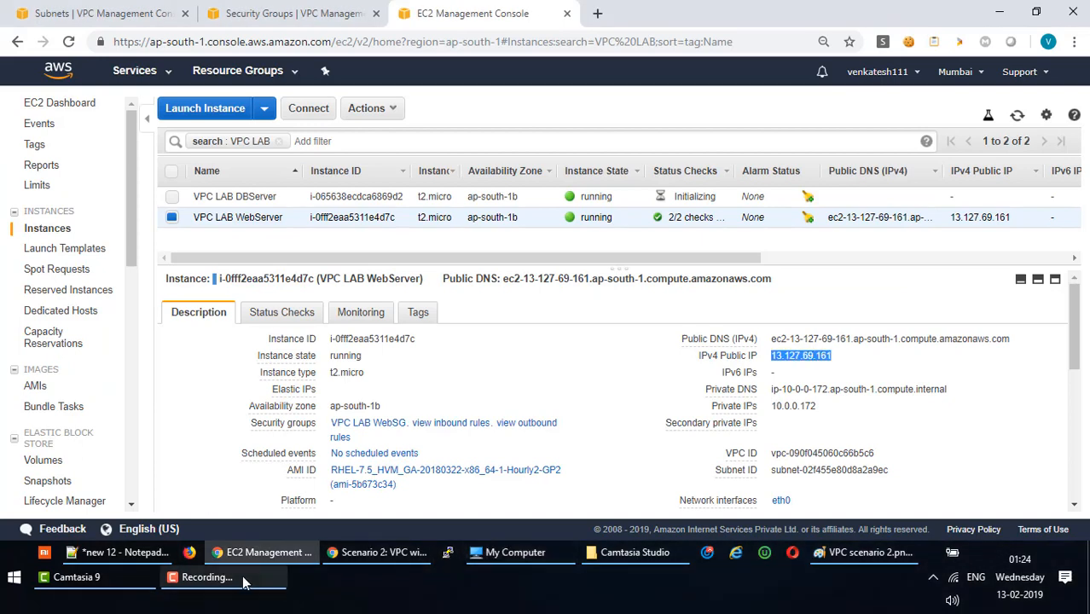
click(206, 577)
click(1011, 483)
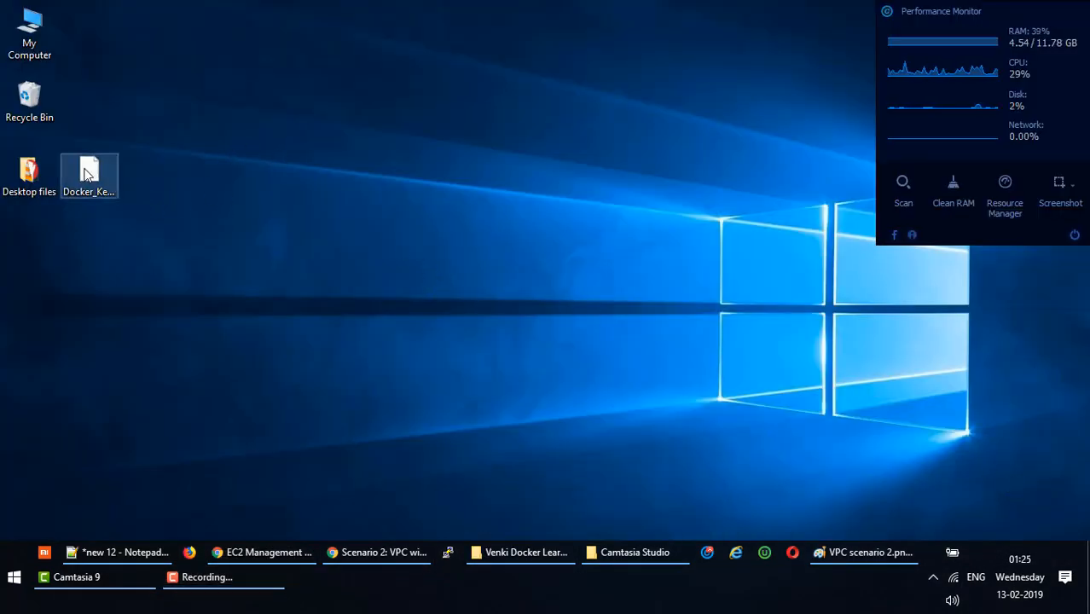
click(86, 173)
click(144, 198)
Open a Git Bash terminal in the Desktop folder via Git Bash Here.
right_click(367, 134)
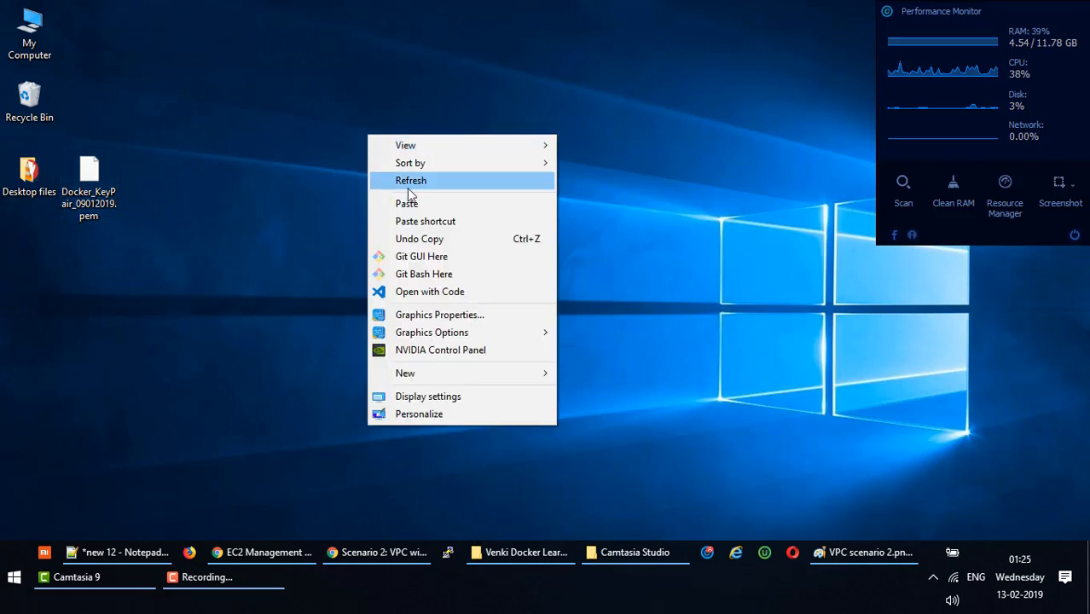
click(416, 274)
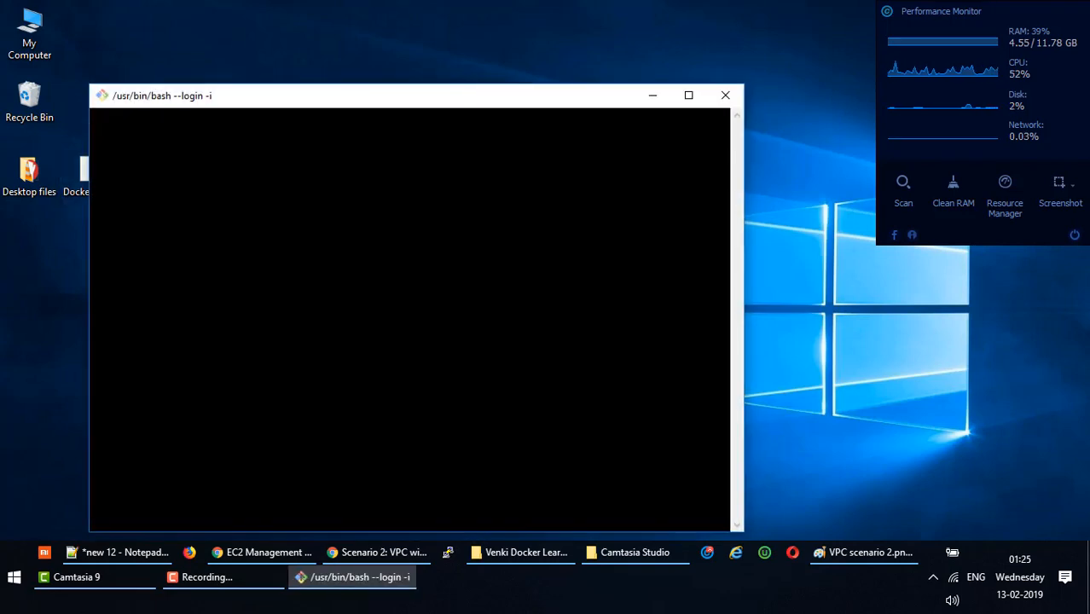
drag(402, 97, 510, 96)
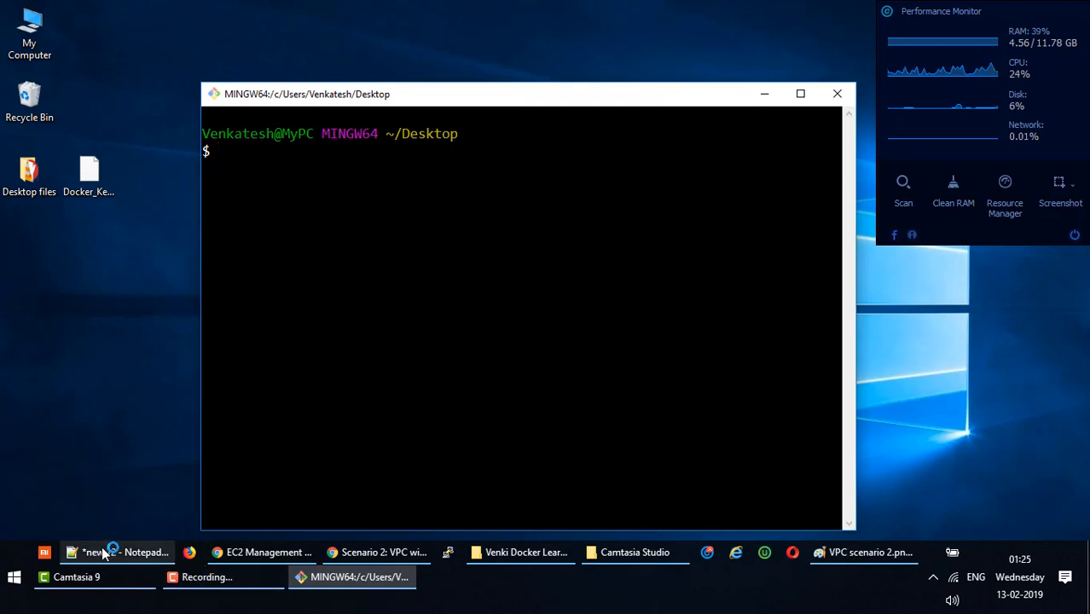
mouse_move(423, 555)
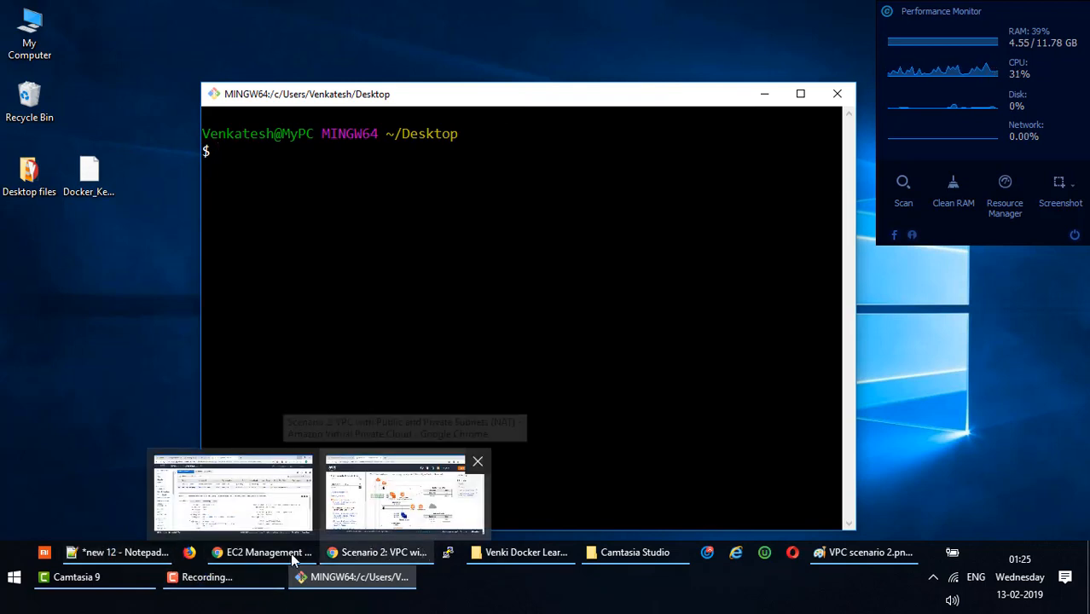
click(267, 553)
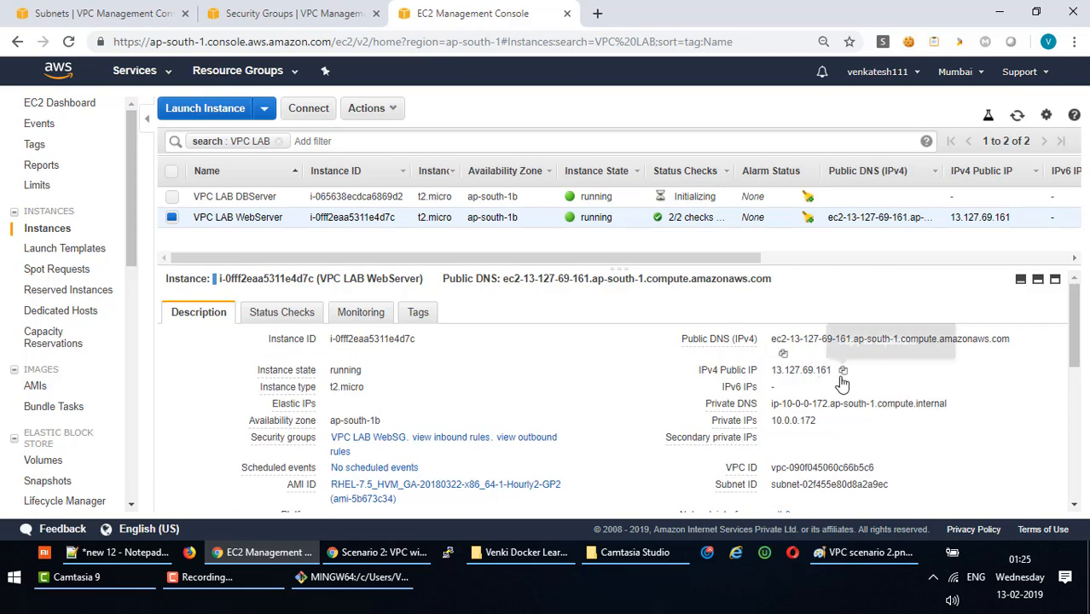
Copy the example ssh command from VPC LAB WebServer's Connect instructions into Git Bash.
click(398, 112)
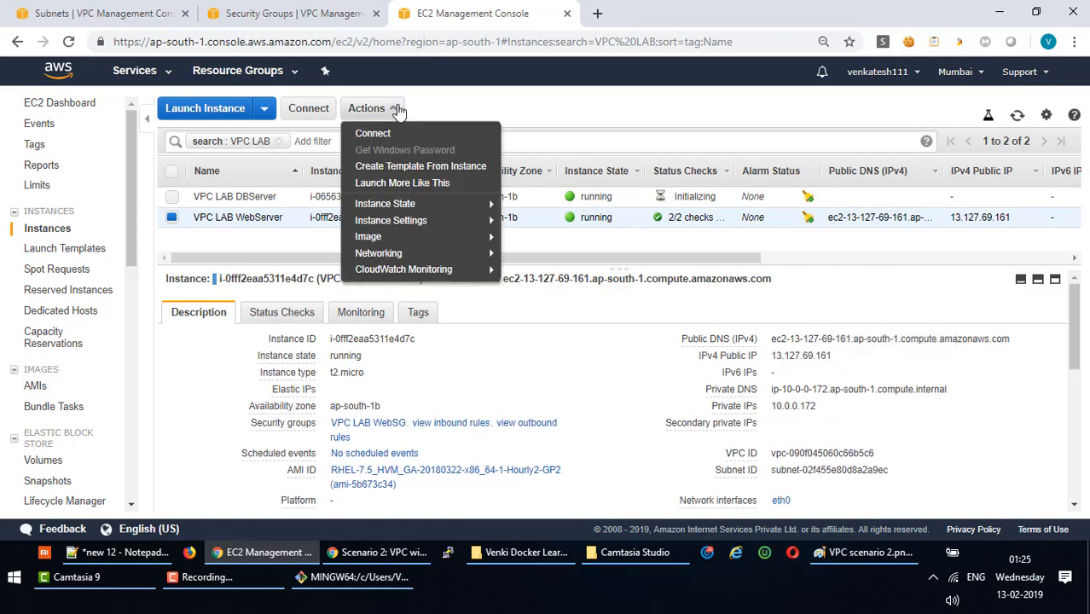
click(429, 134)
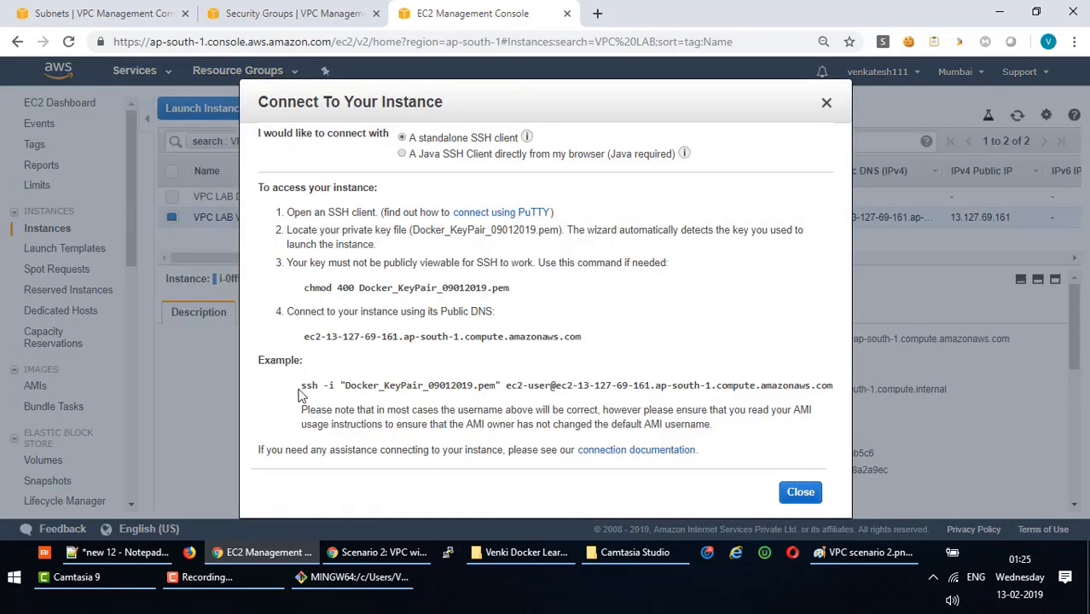
drag(300, 381, 833, 400)
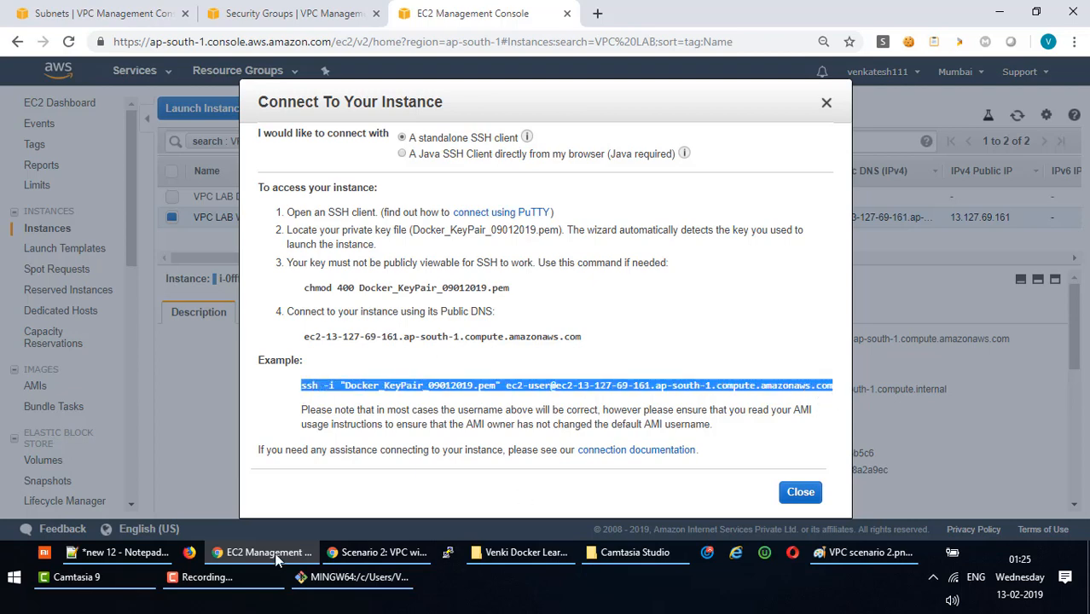
click(354, 577)
right_click(403, 189)
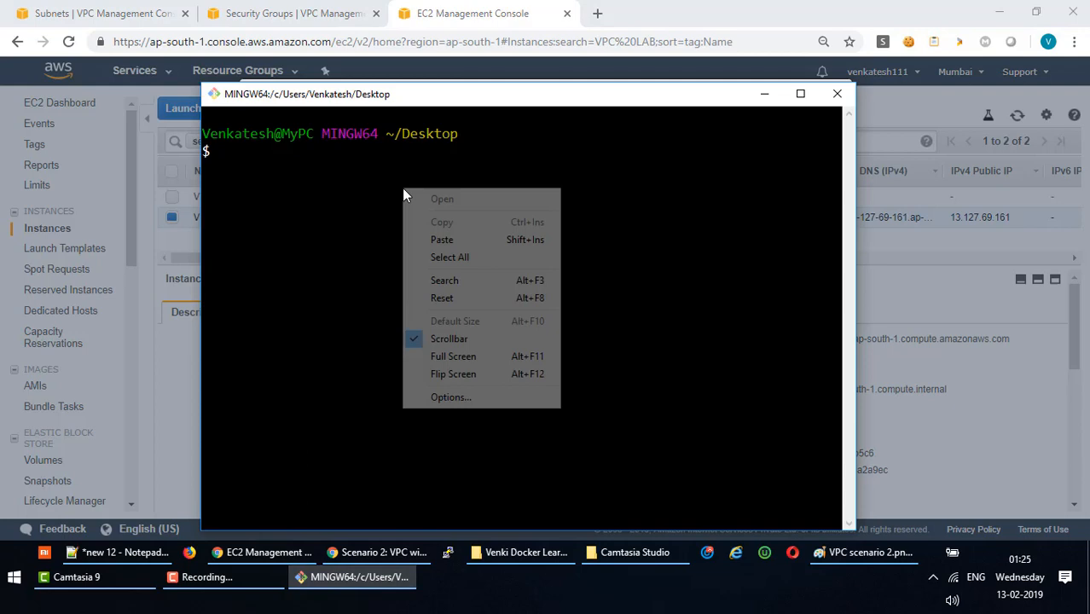
SSH into the web server with the pasted command, accepting the host key with yes.
click(449, 240)
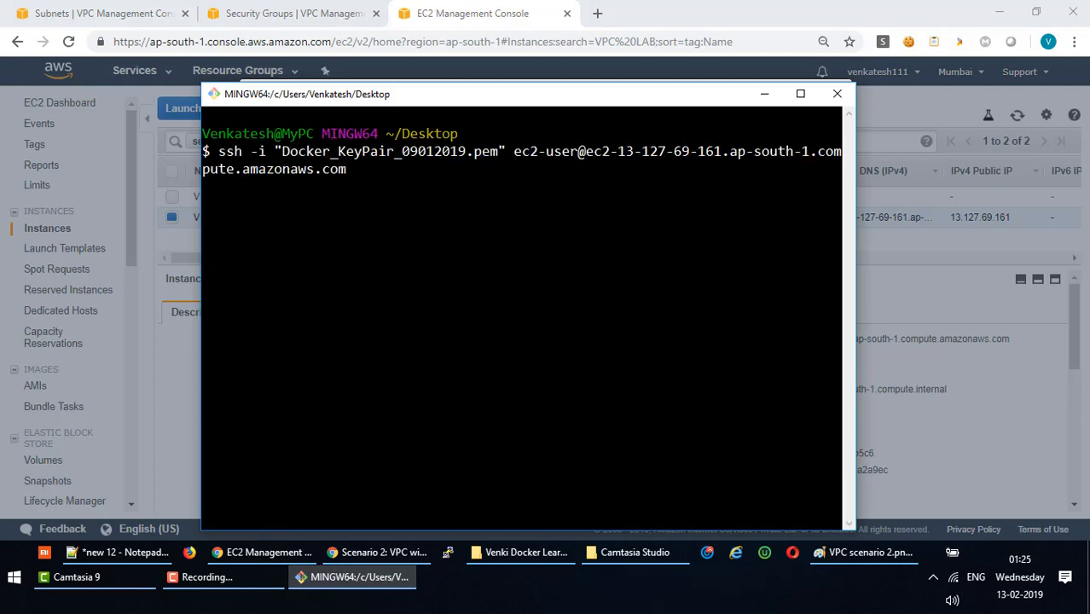
key(Return)
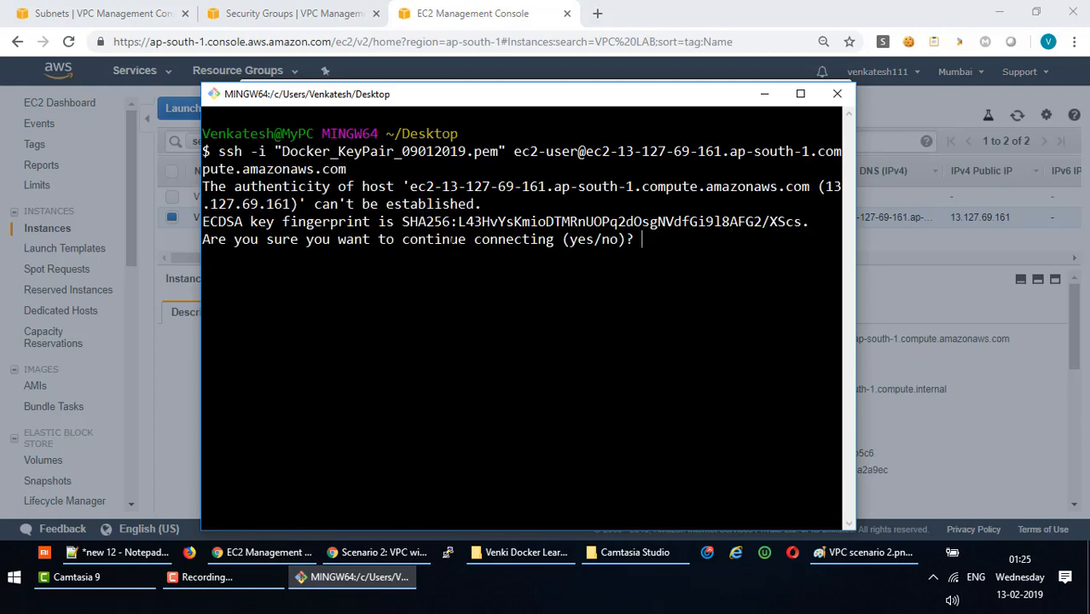
text(yes)
key(Return)
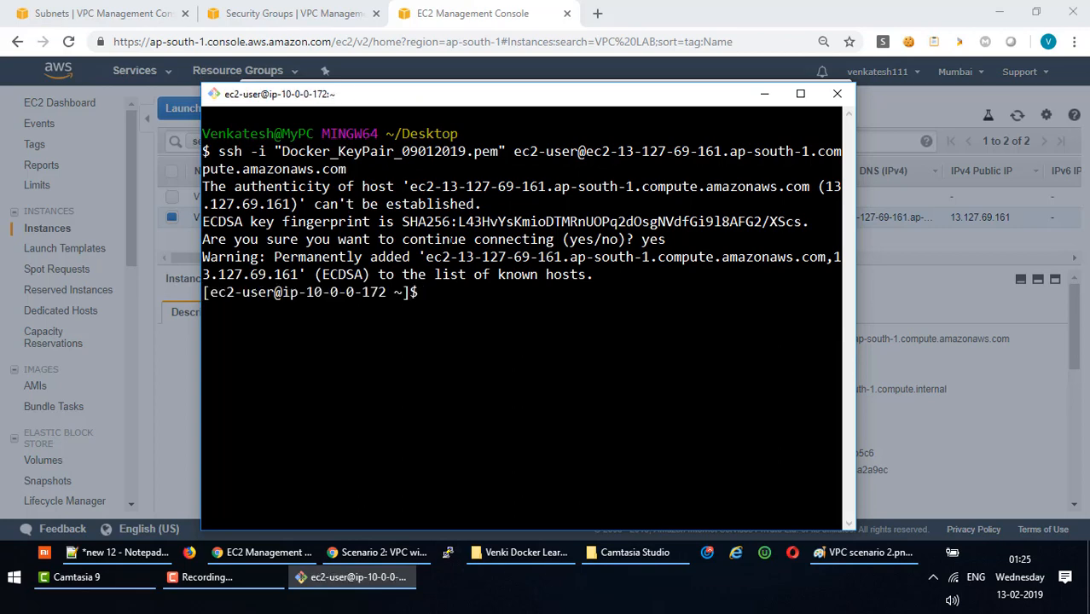
click(800, 95)
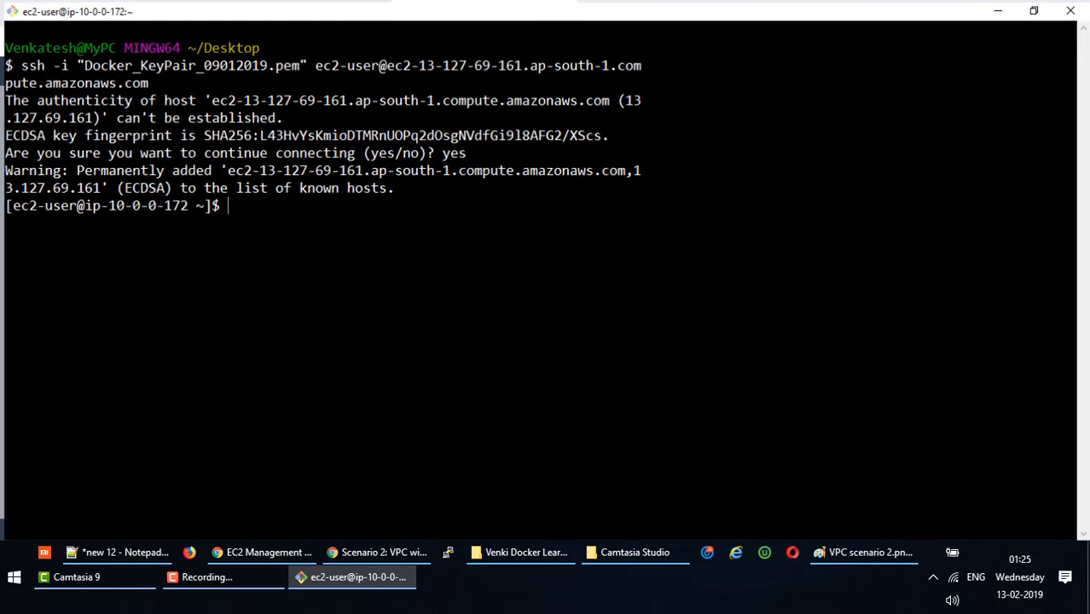
text(clear)
key(Return)
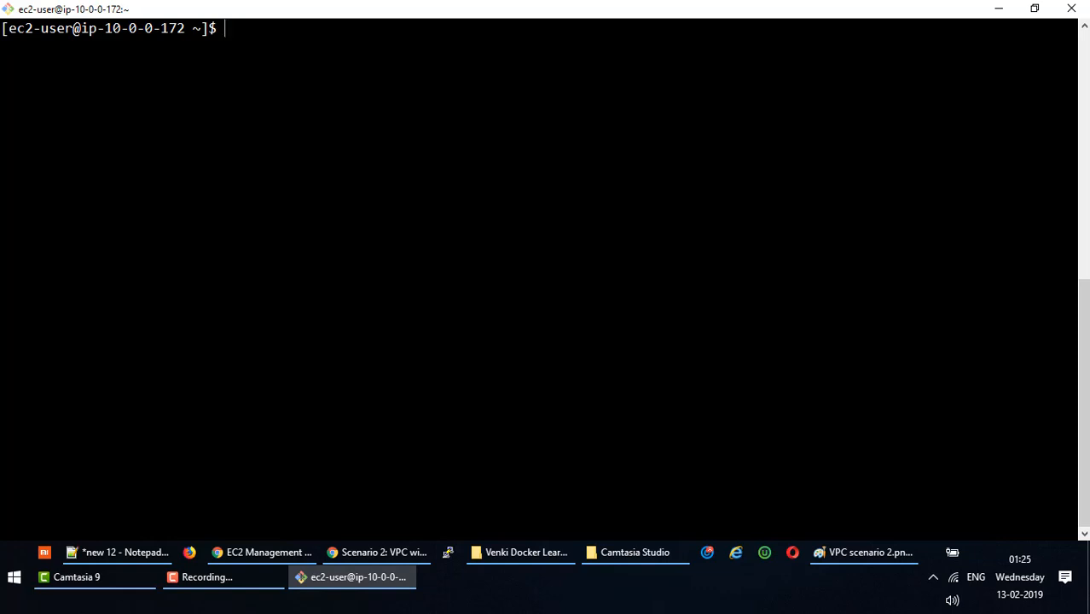
Run hostname and cat /etc/*release on the web server to check its OS.
text(cat)
key(BackSpace)
key(BackSpace)
key(BackSpace)
text(hostname)
key(Return)
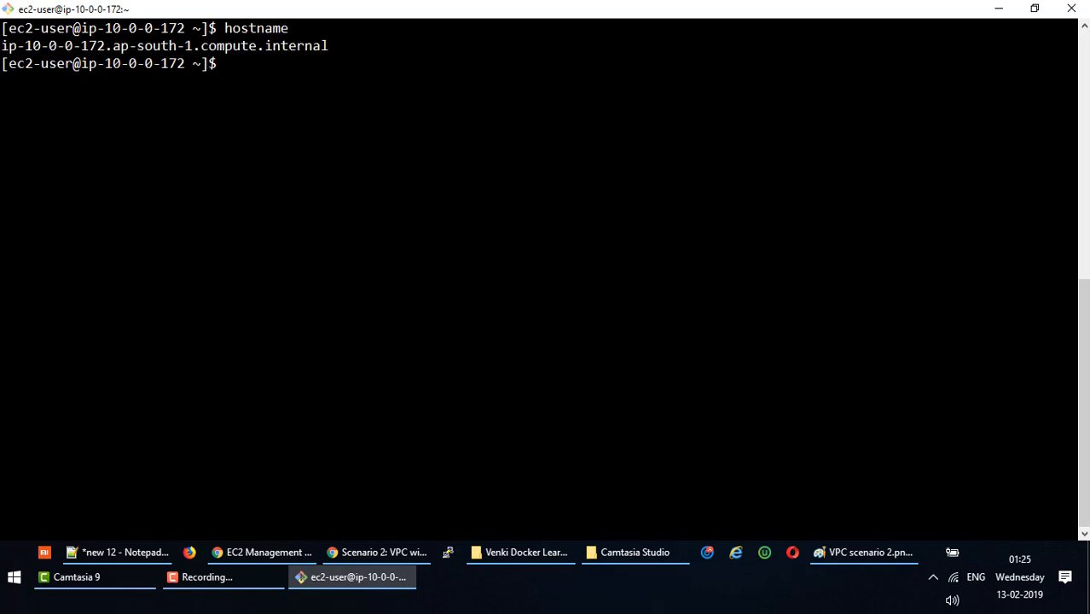
text(cat /etc/*release*)
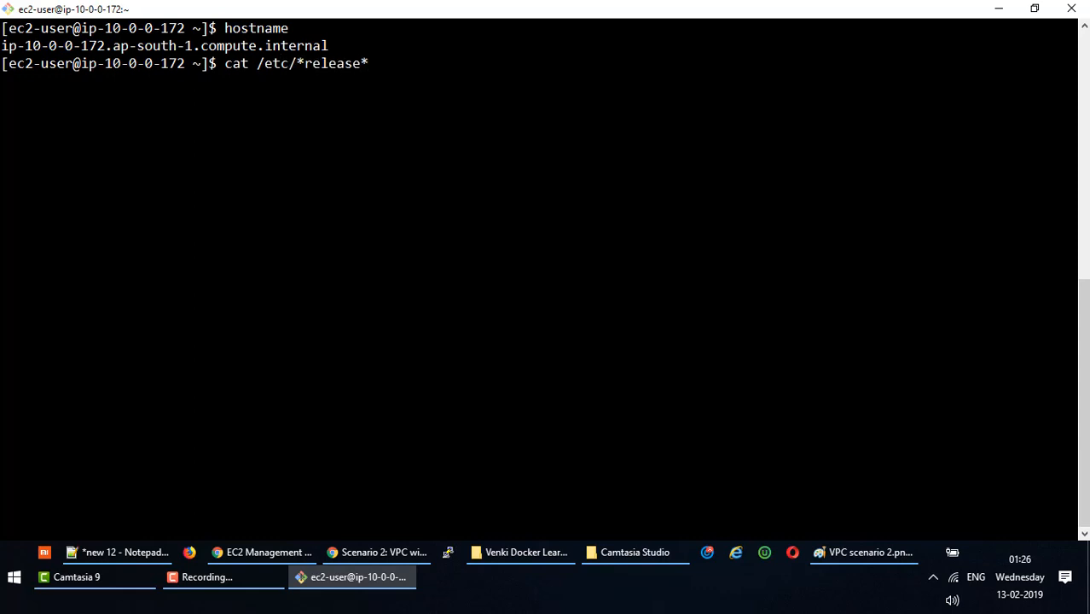
key(Return)
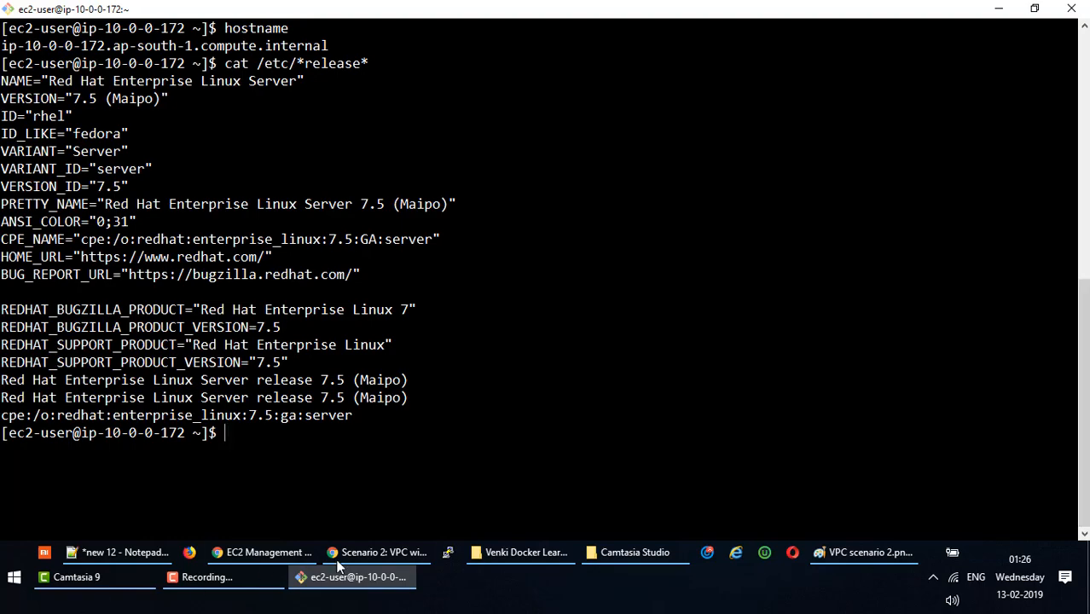
click(365, 551)
click(272, 556)
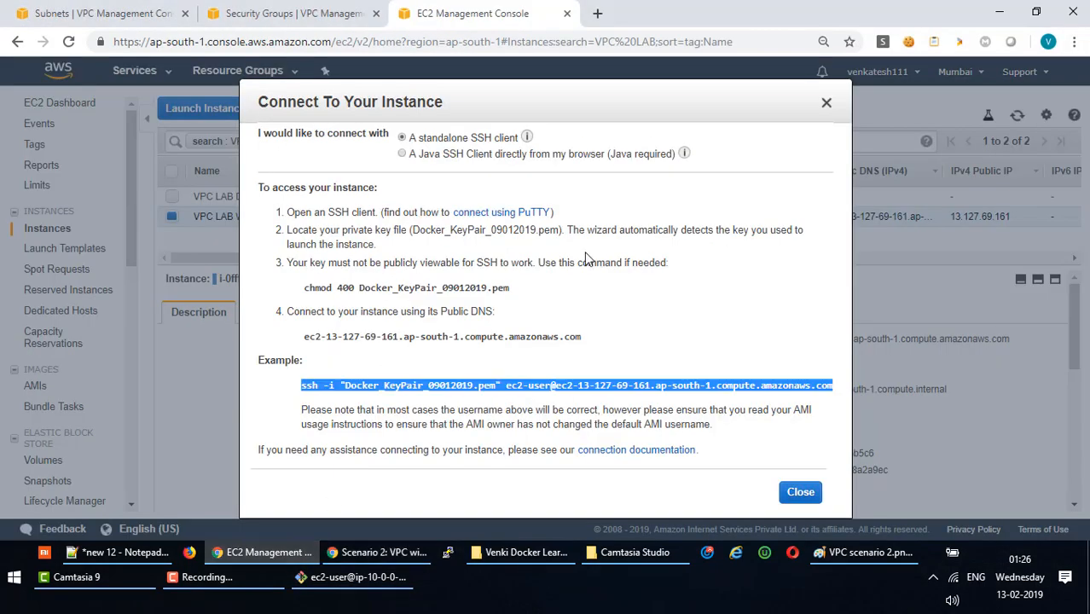
click(798, 492)
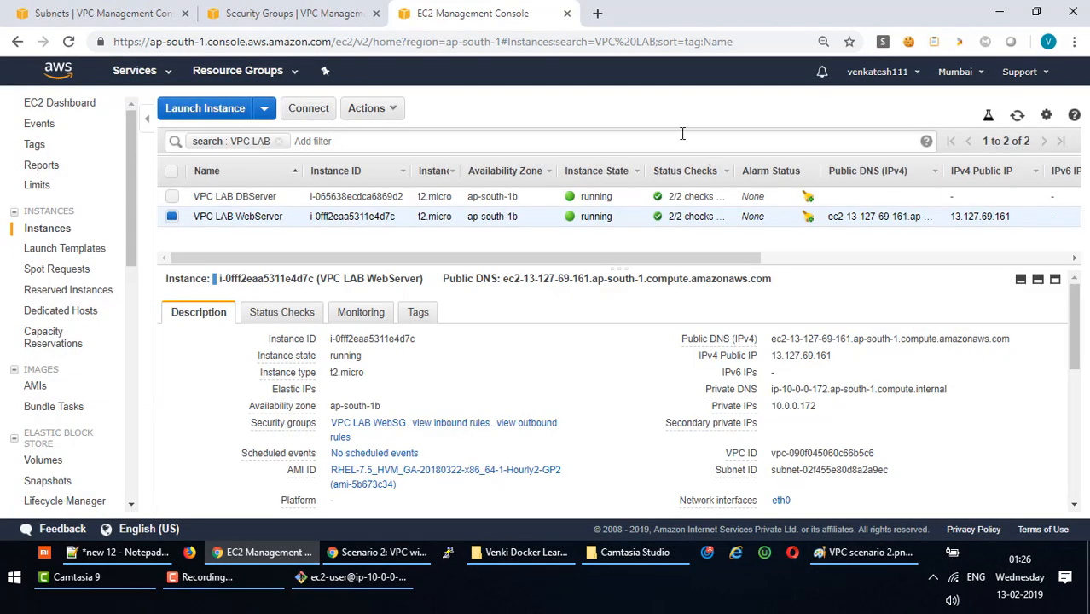
click(198, 199)
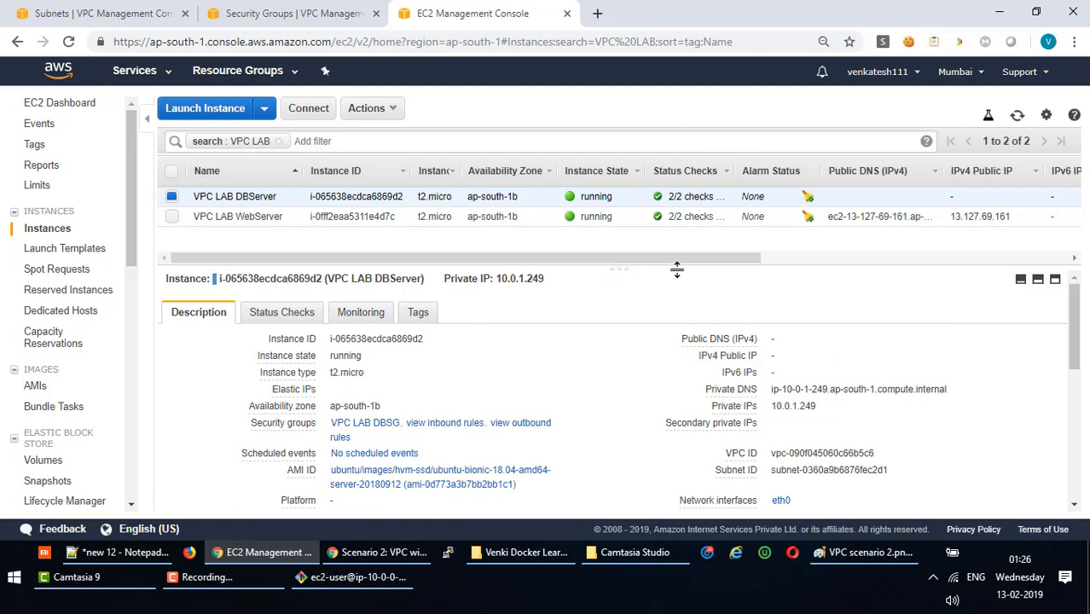
drag(677, 268, 674, 242)
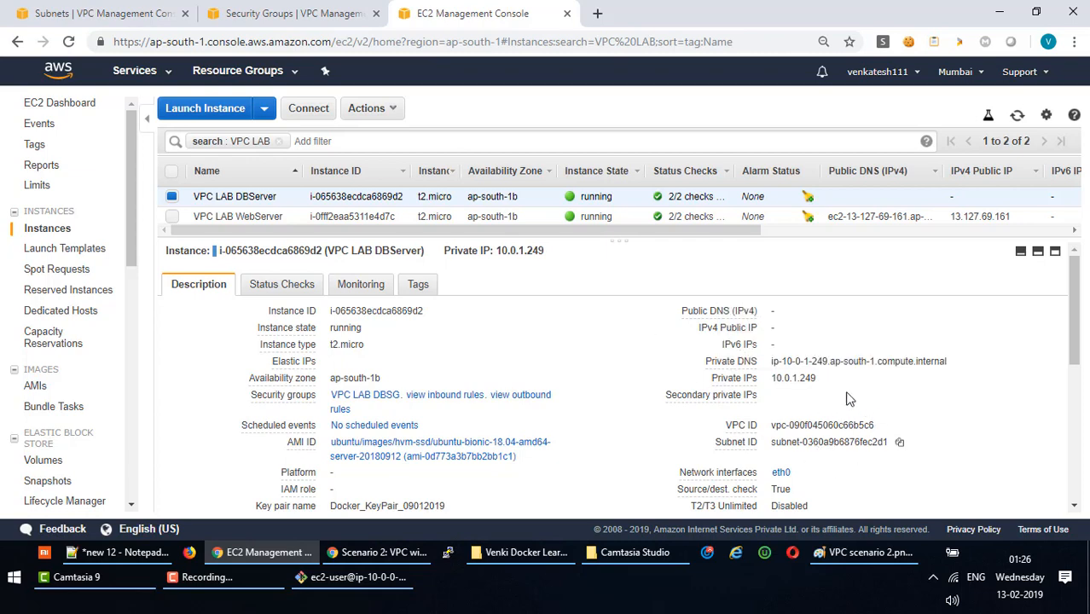
click(400, 111)
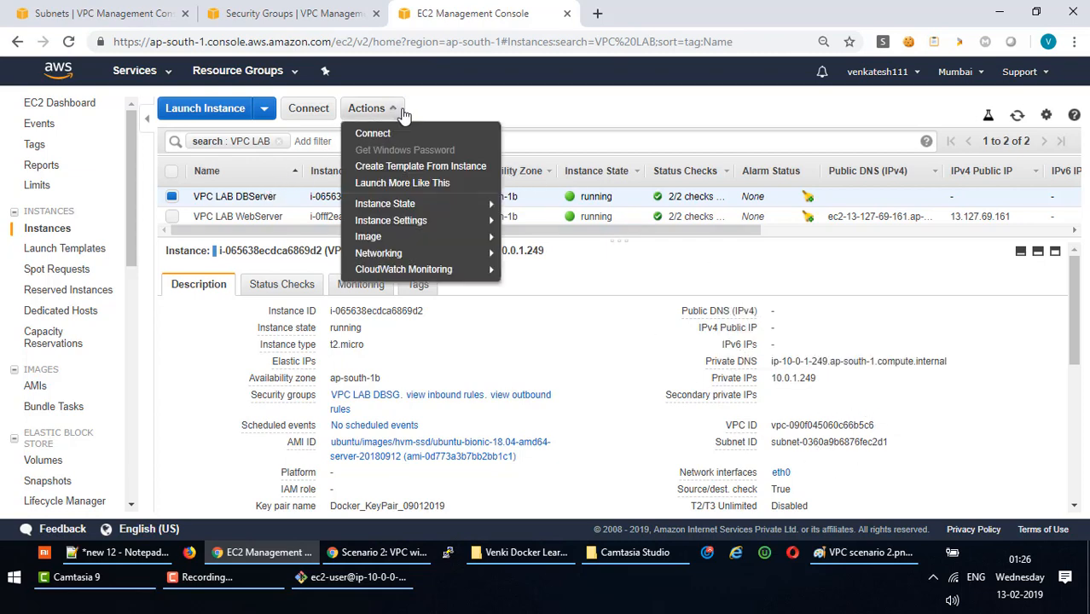
click(392, 134)
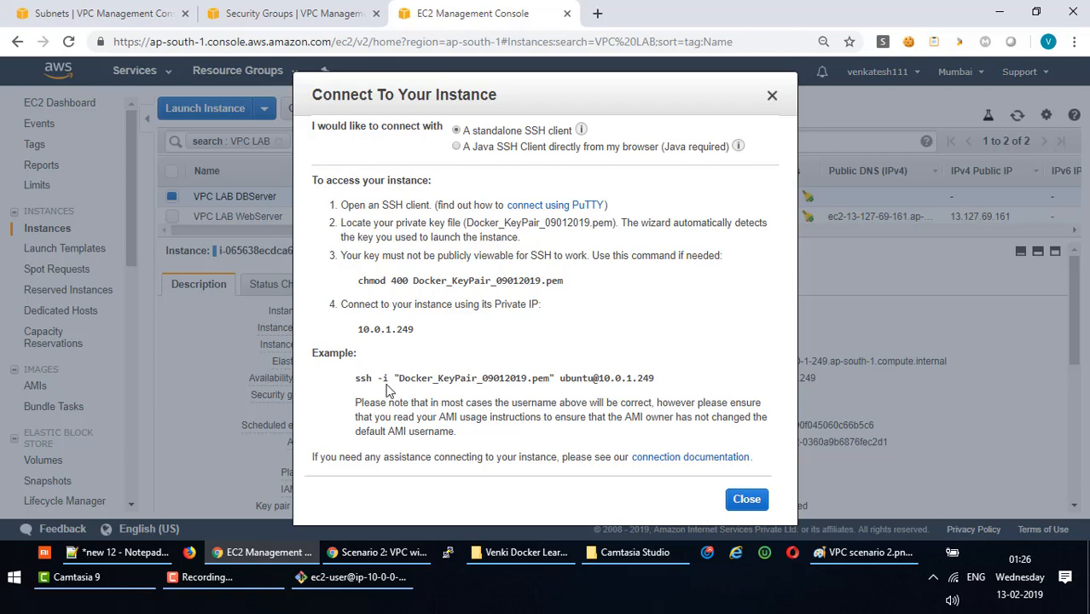
drag(357, 378, 670, 387)
key(ctrl+c)
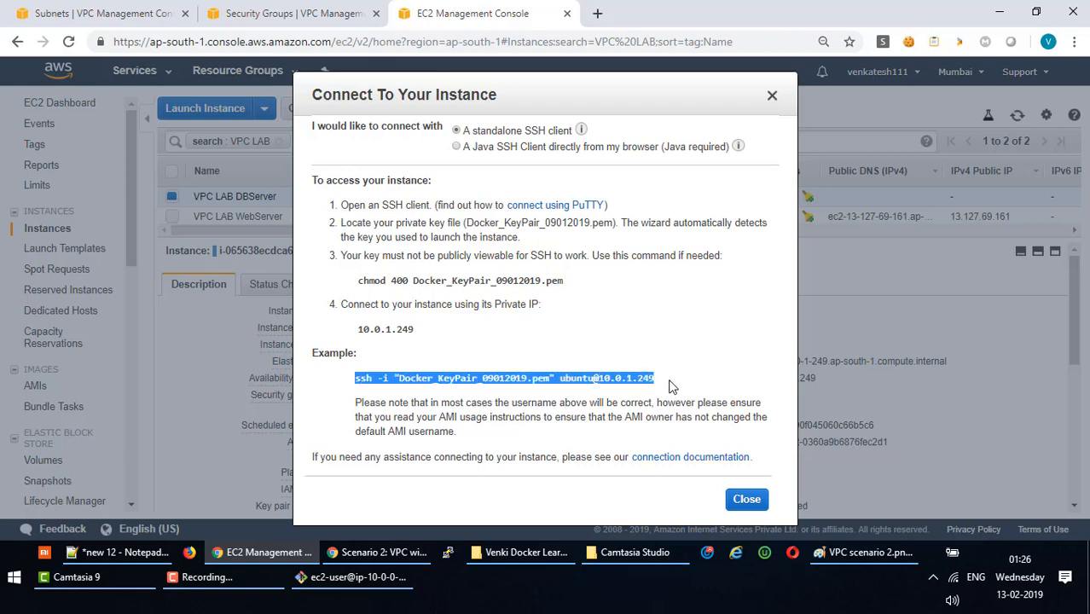
click(755, 503)
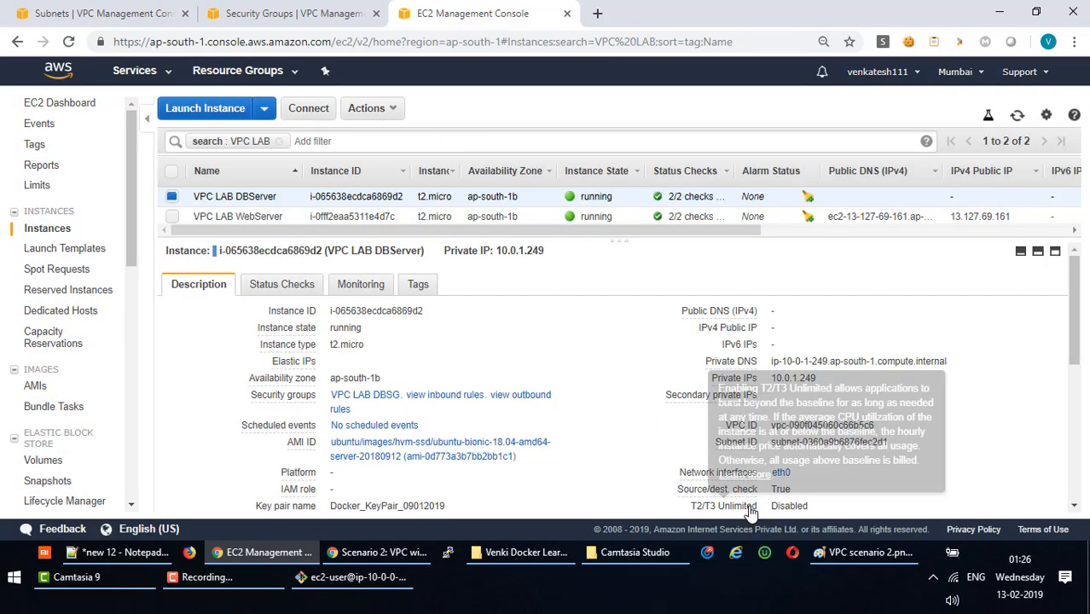
Minimize the terminal and browser windows to show the desktop.
click(361, 577)
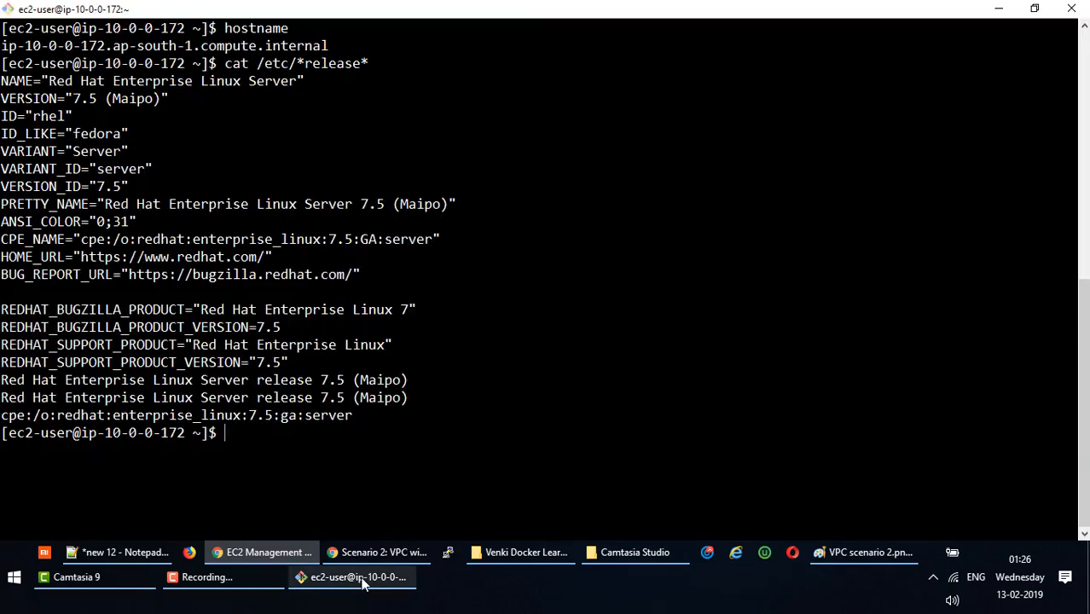
click(996, 15)
click(994, 12)
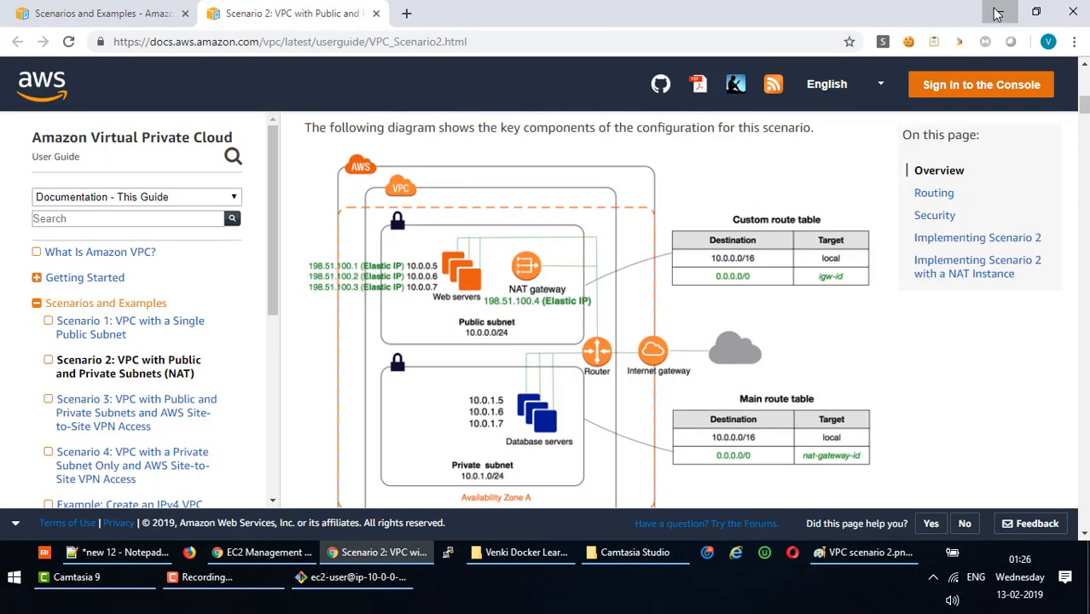
click(995, 12)
Run the DB server ssh command from a local Desktop Git Bash shell; it times out on port 22.
right_click(440, 154)
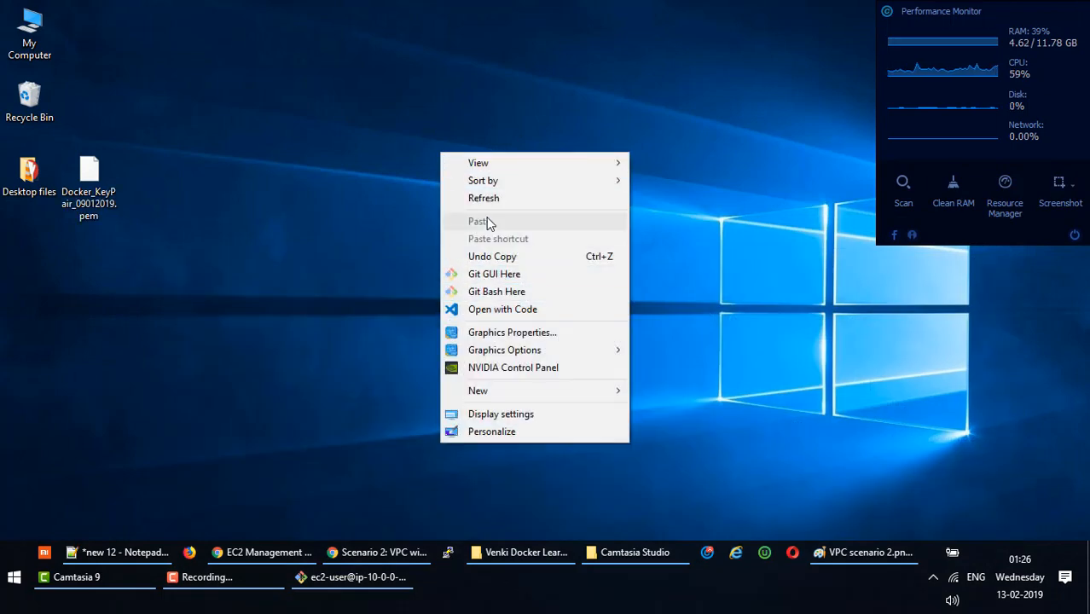
click(492, 292)
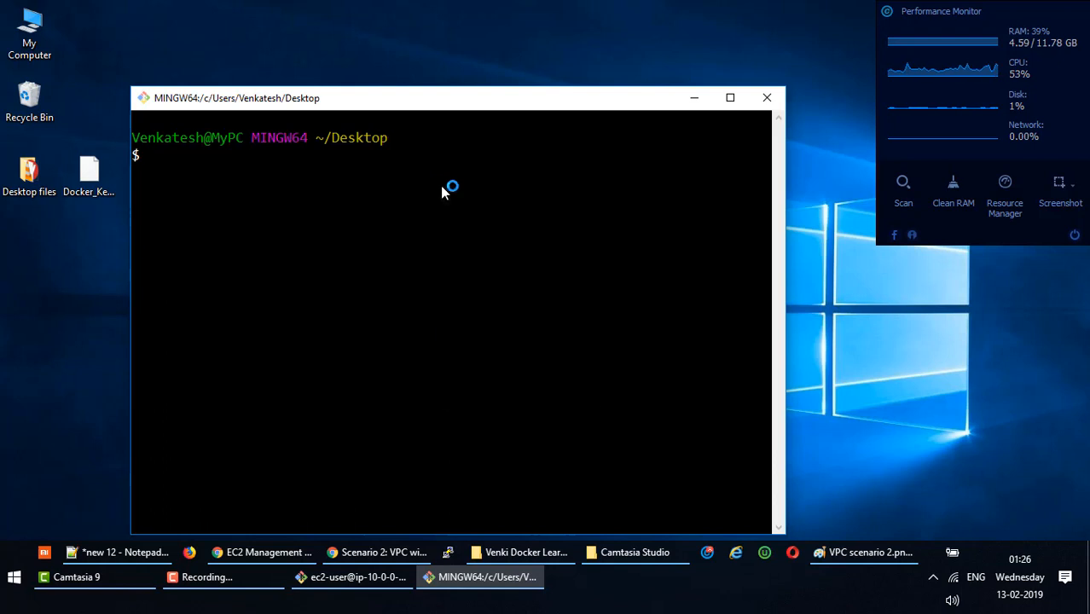
right_click(441, 187)
click(488, 240)
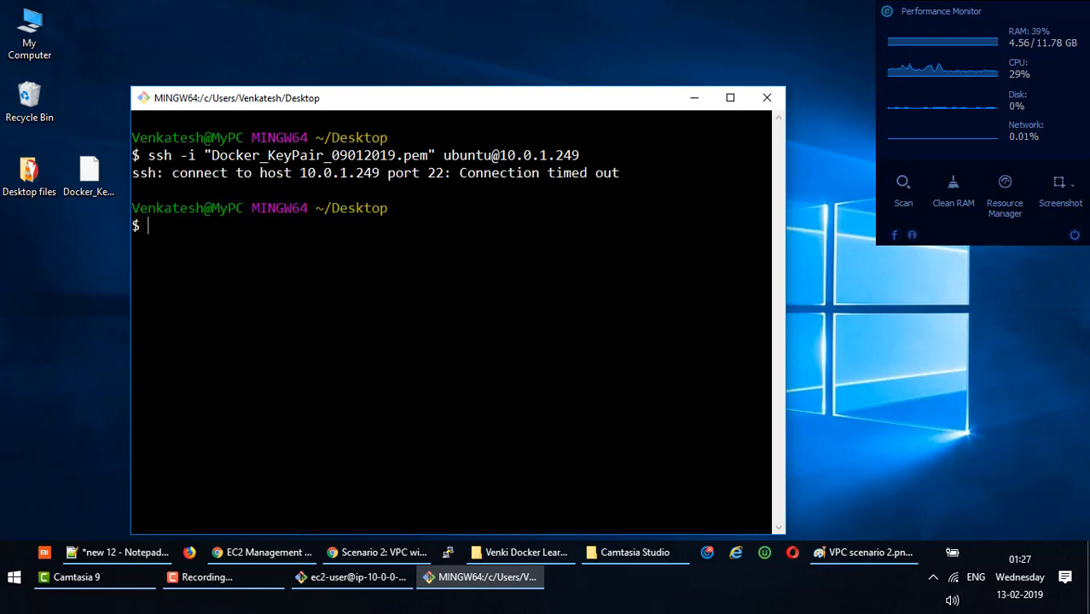
drag(631, 189, 143, 157)
click(405, 194)
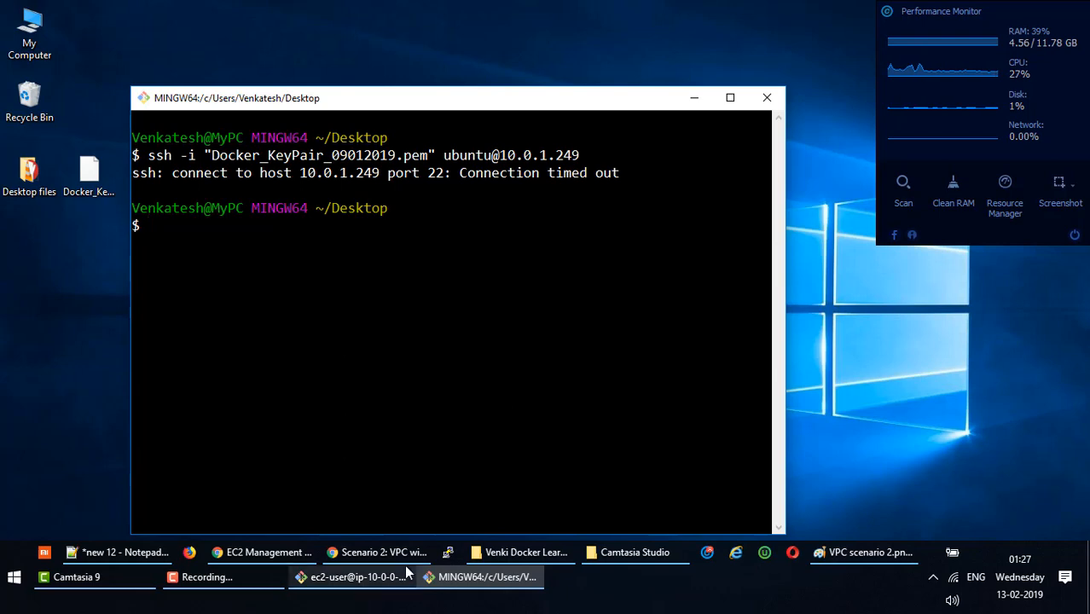
click(863, 552)
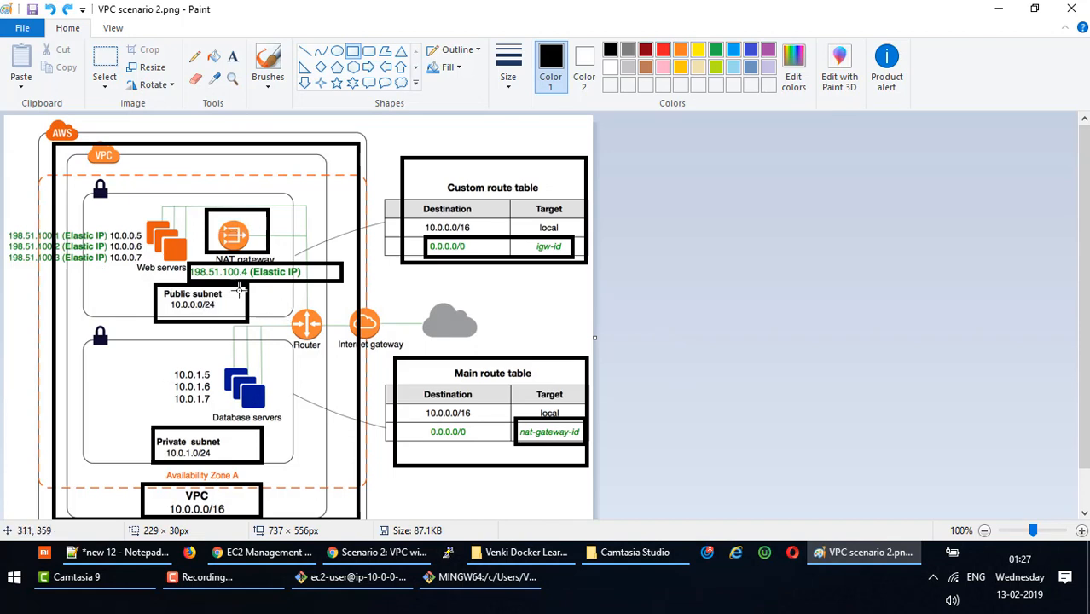
key(alt+Tab)
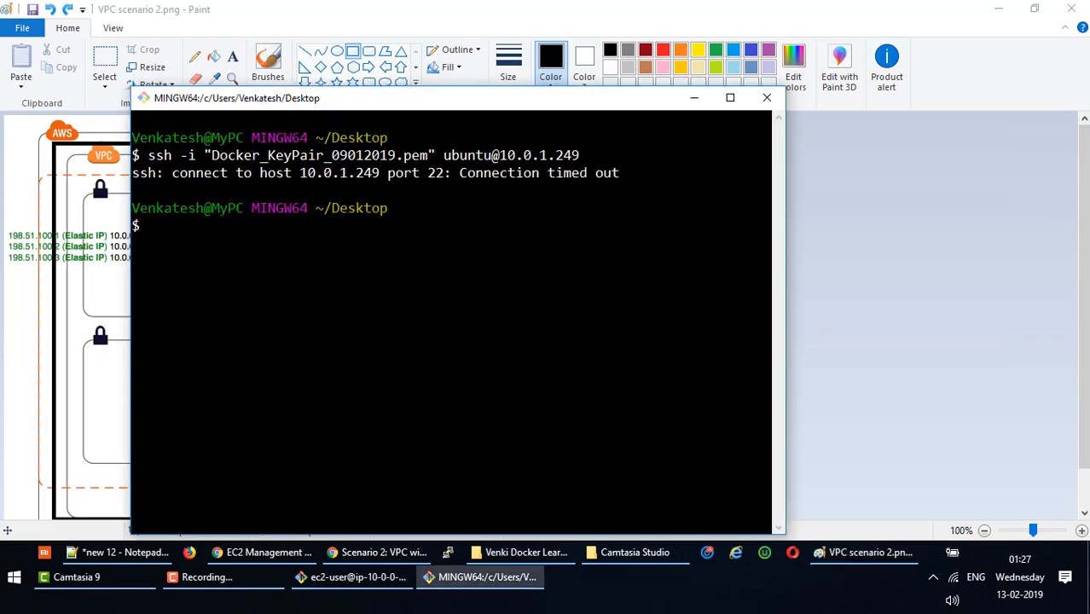
click(350, 577)
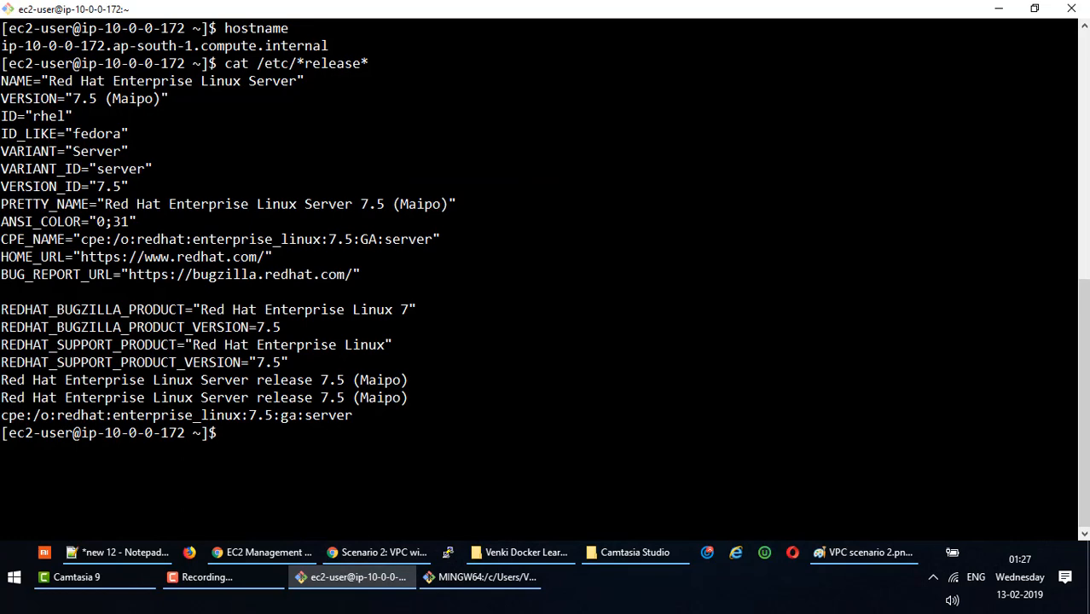
key(alt+Tab)
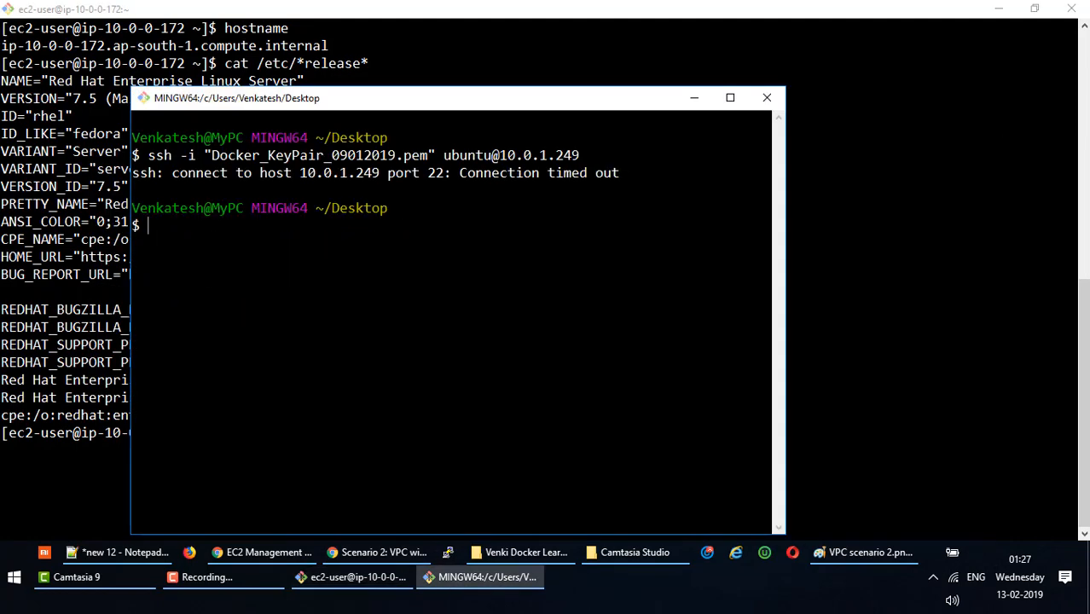
key(alt+Tab)
right_click(274, 138)
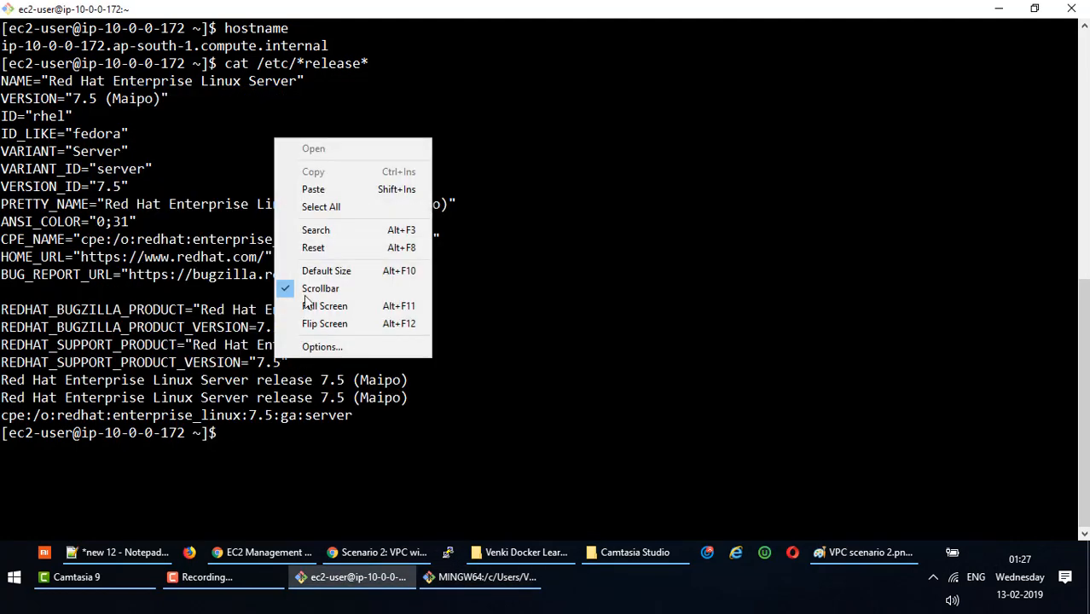
click(311, 185)
key(Return)
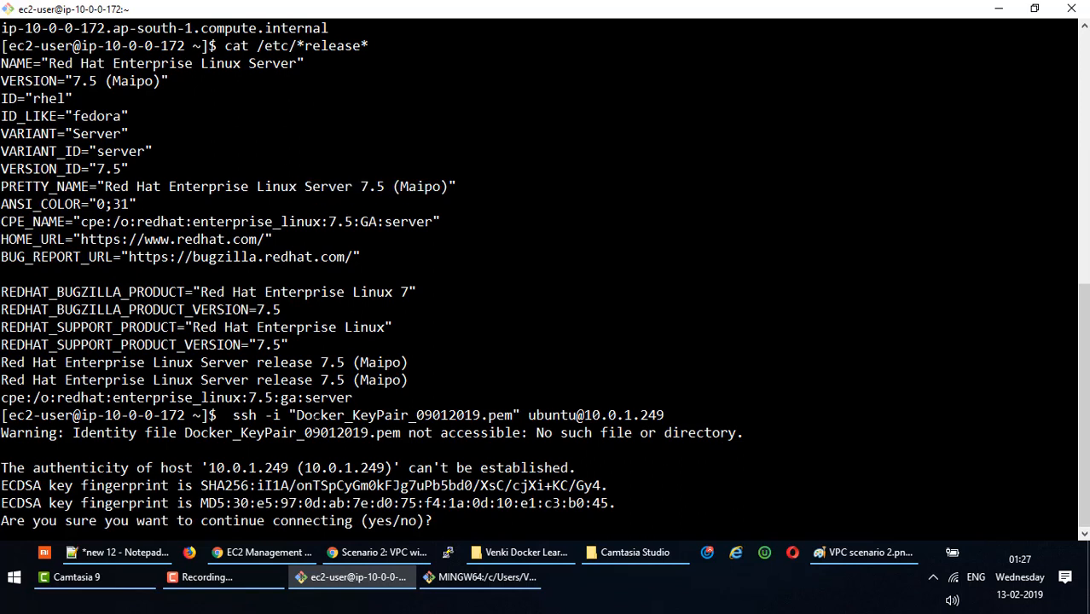
drag(185, 432, 409, 433)
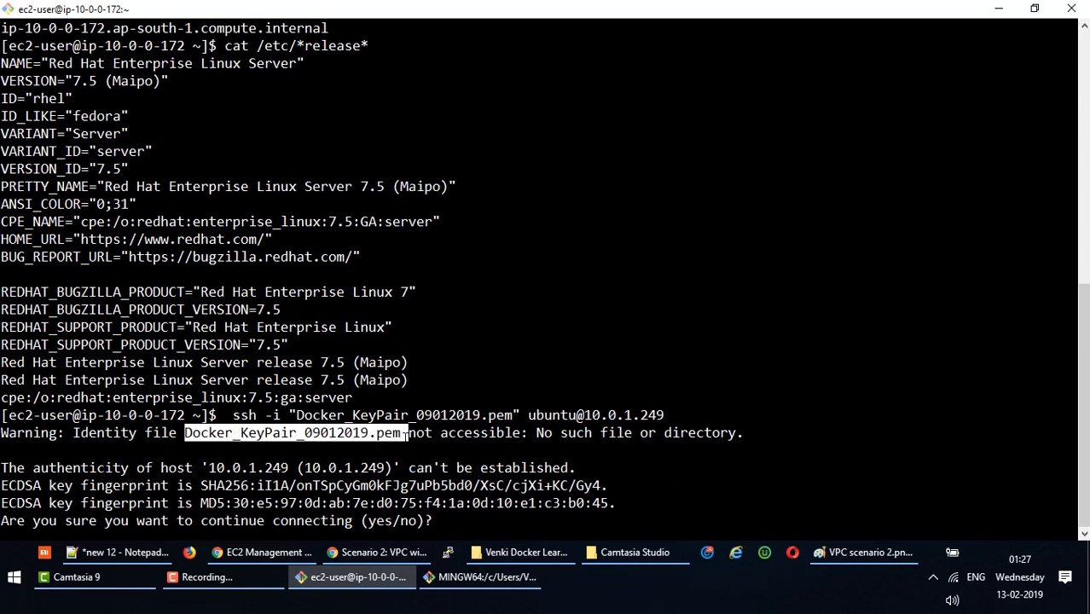
click(288, 432)
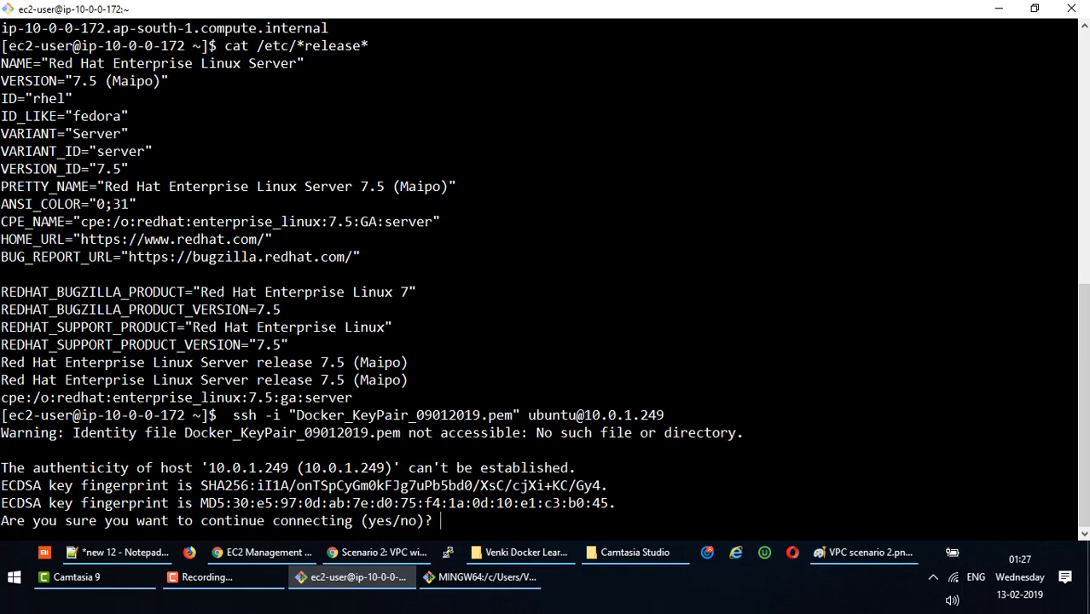
text(yes)
key(Return)
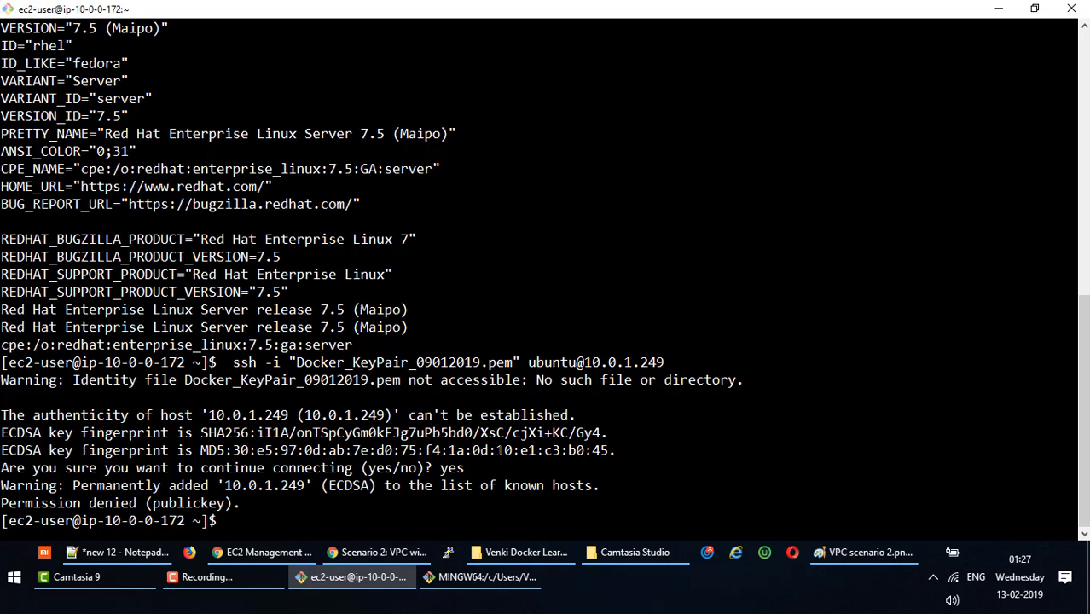
Note the Permission denied (publickey) error returned by the DB server.
drag(247, 503, 4, 503)
click(3, 504)
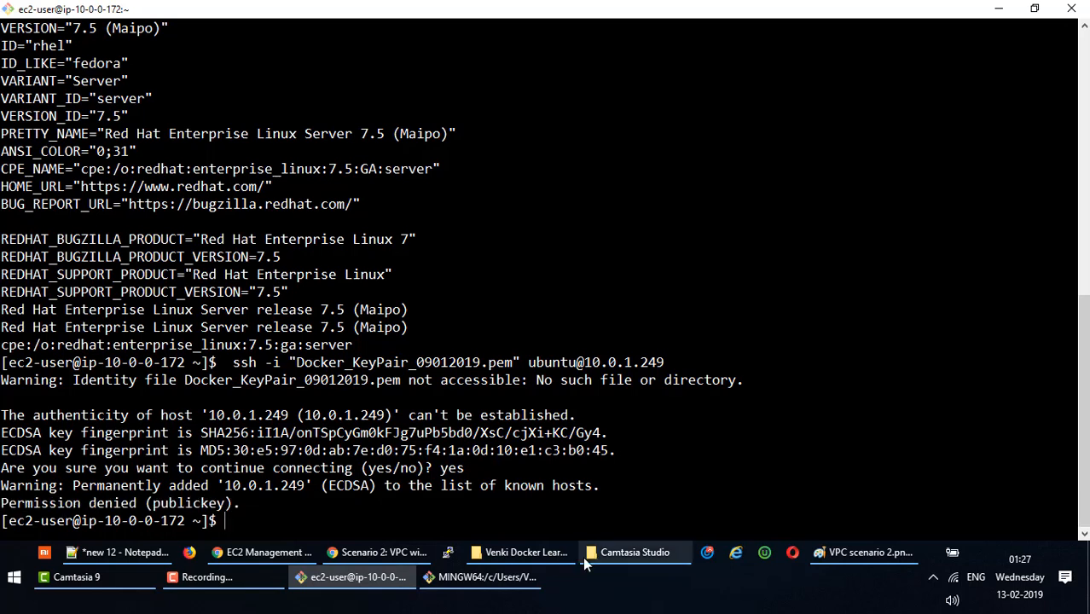
click(477, 577)
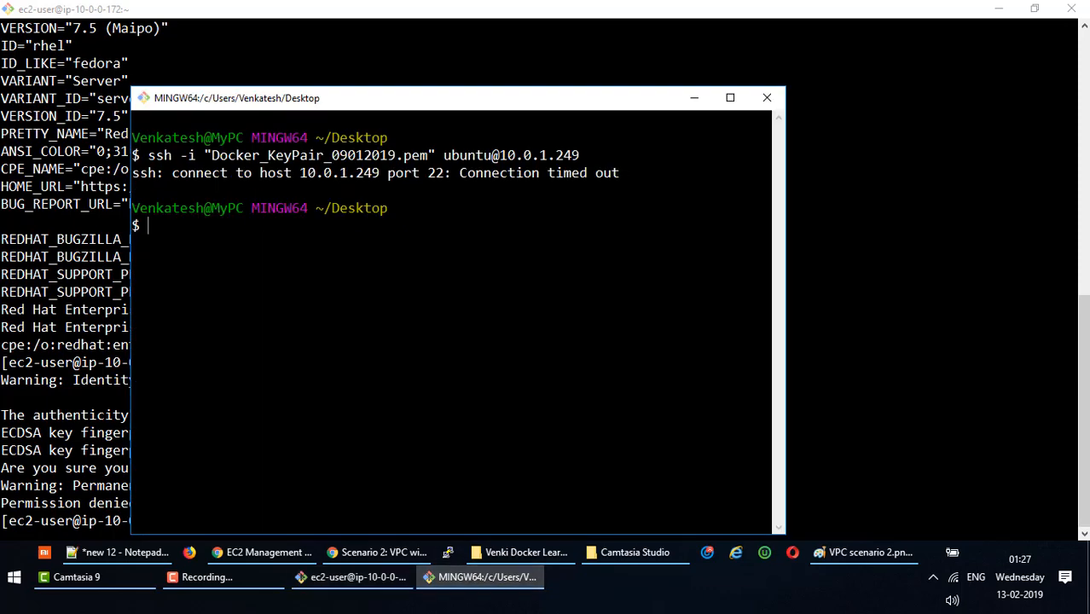
click(354, 577)
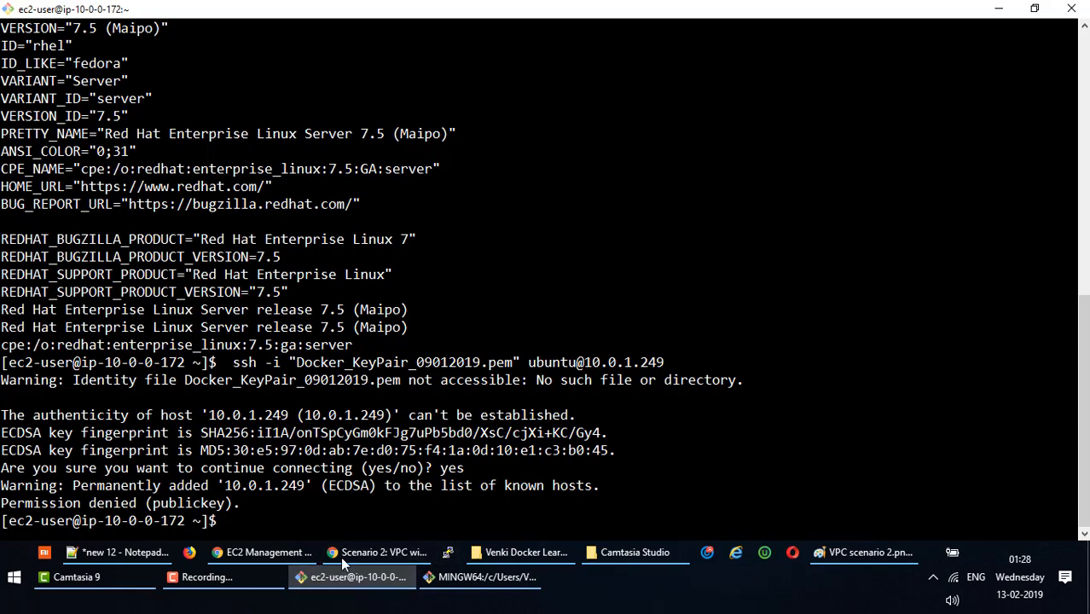
click(264, 555)
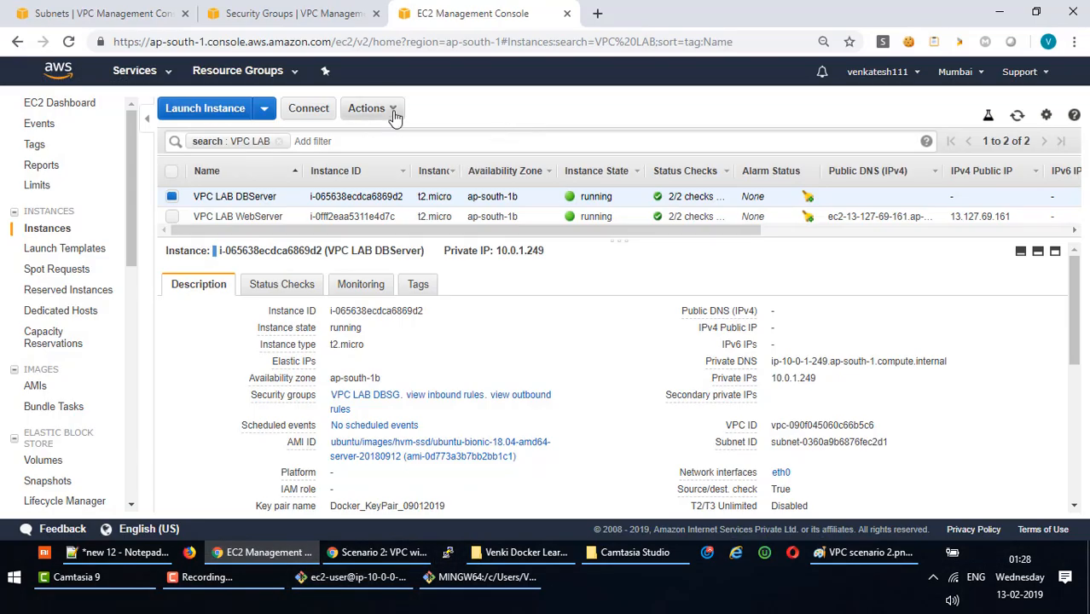
Select VPC LAB WebServer and copy its example ssh command from the Connect instructions.
click(351, 216)
click(391, 108)
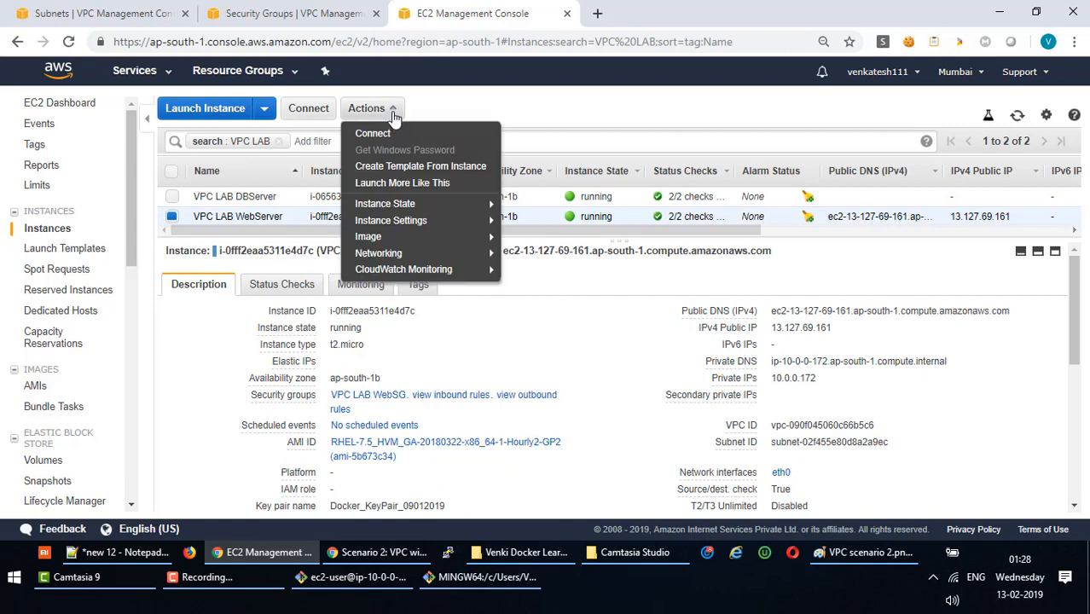
mouse_move(422, 209)
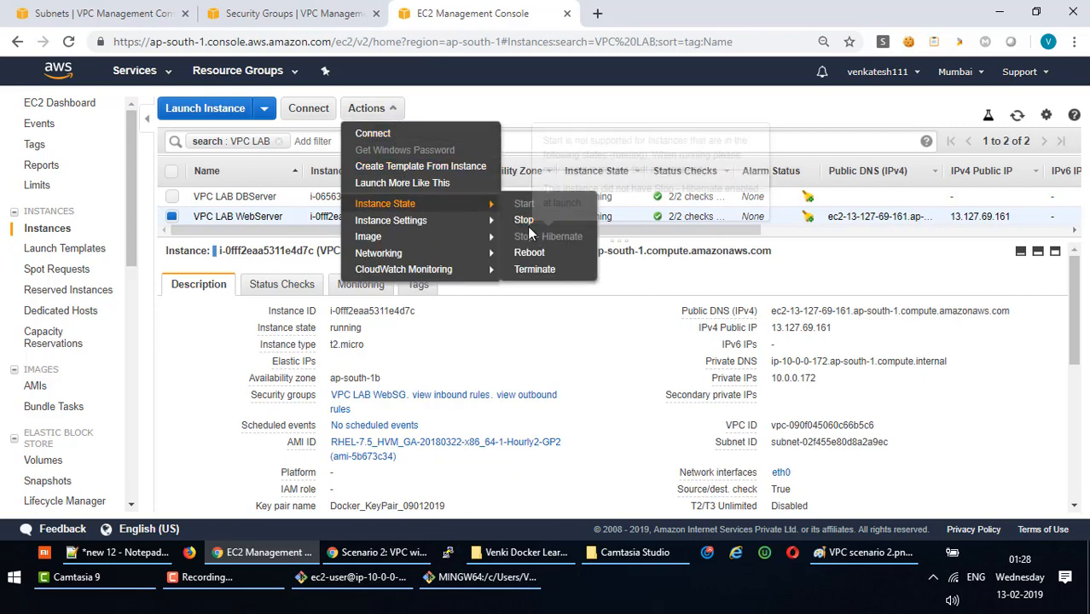
click(404, 136)
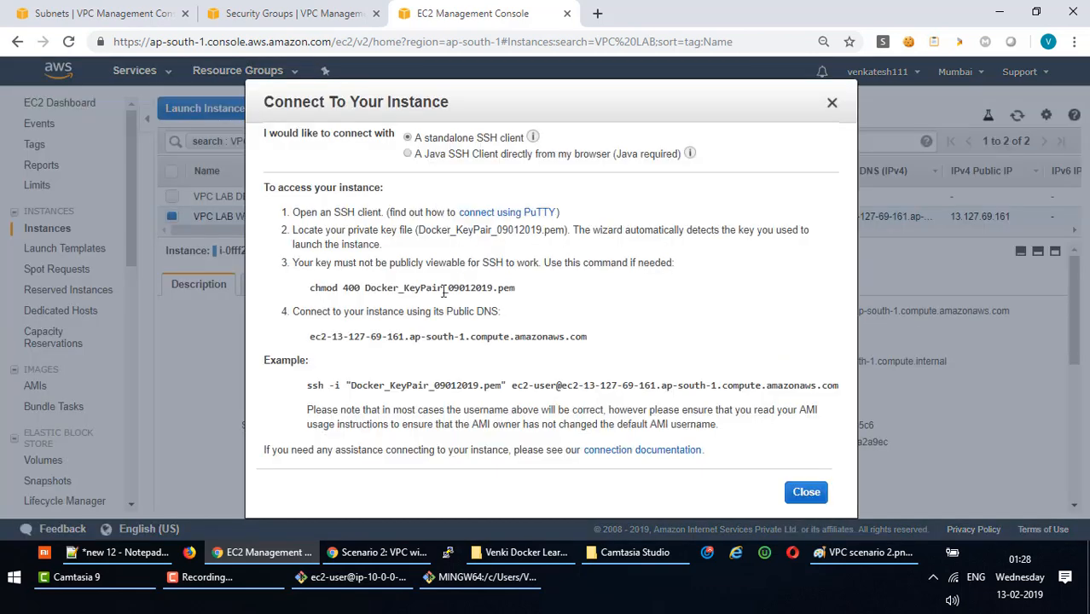
drag(307, 385, 838, 382)
key(ctrl+c)
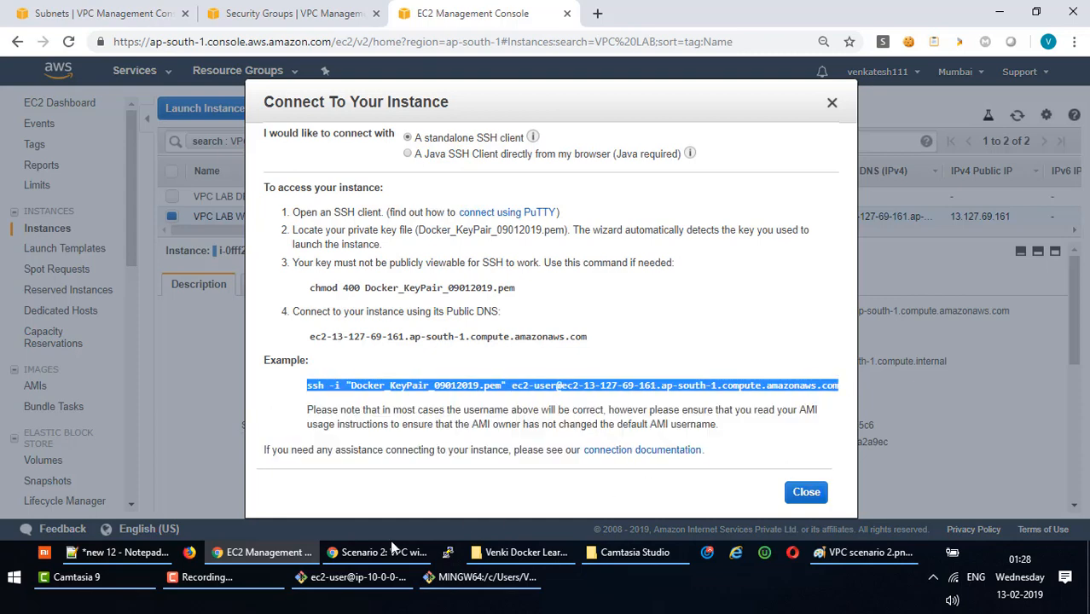
click(349, 577)
Paste the copied ssh command into local Git Bash and append :/home/ec2-user.
click(480, 578)
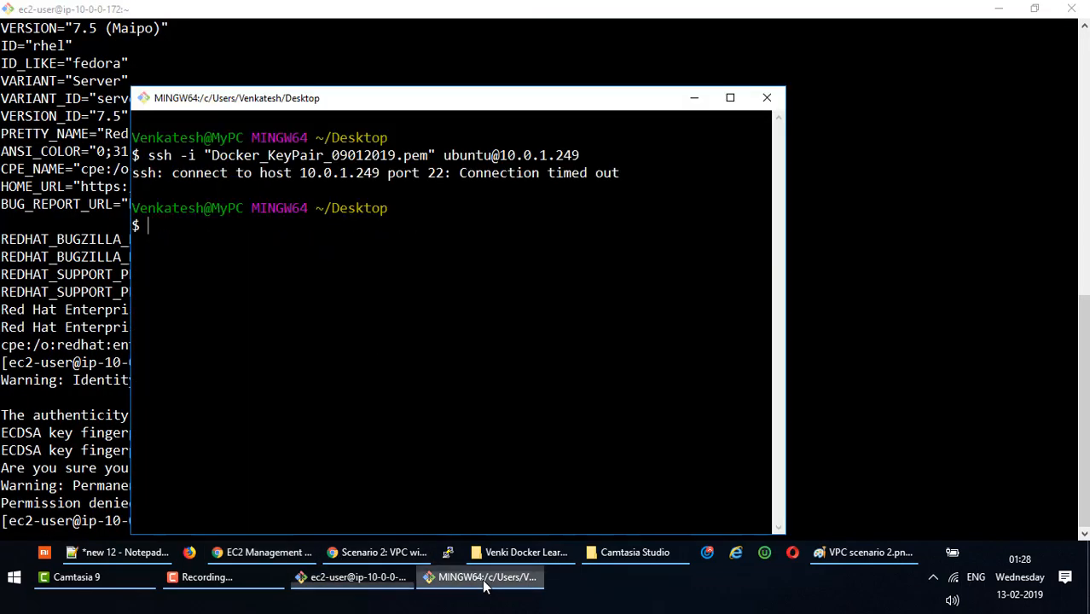
right_click(365, 288)
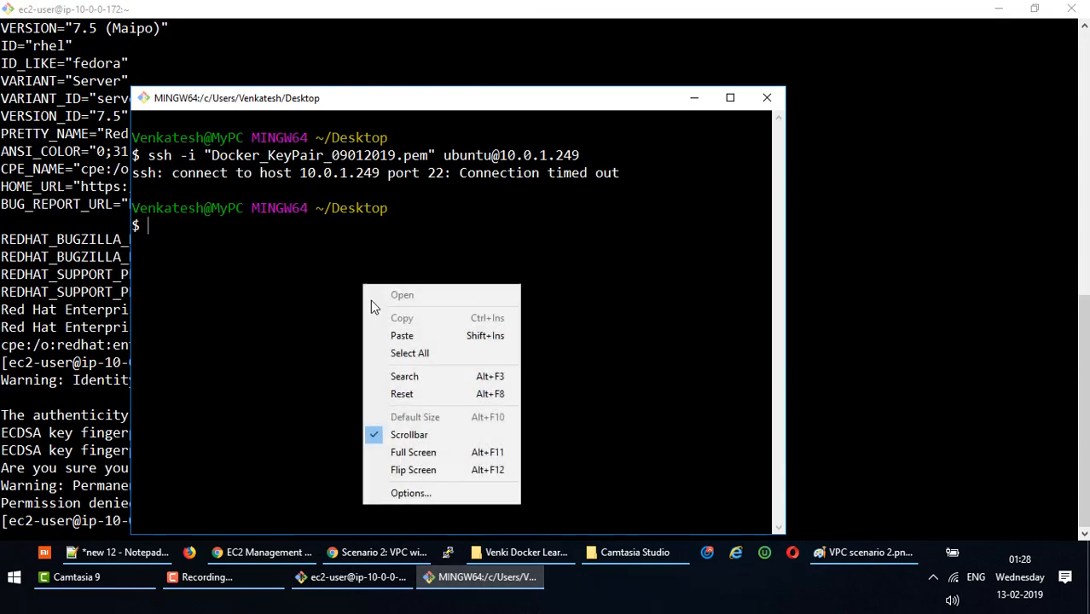
click(401, 334)
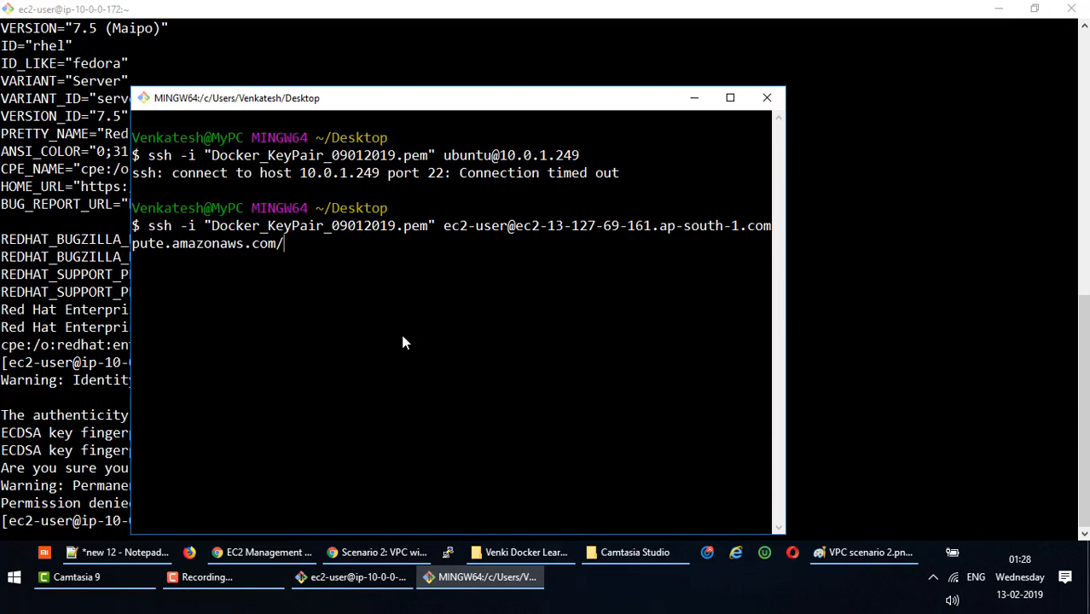
text(:/home/ec2)
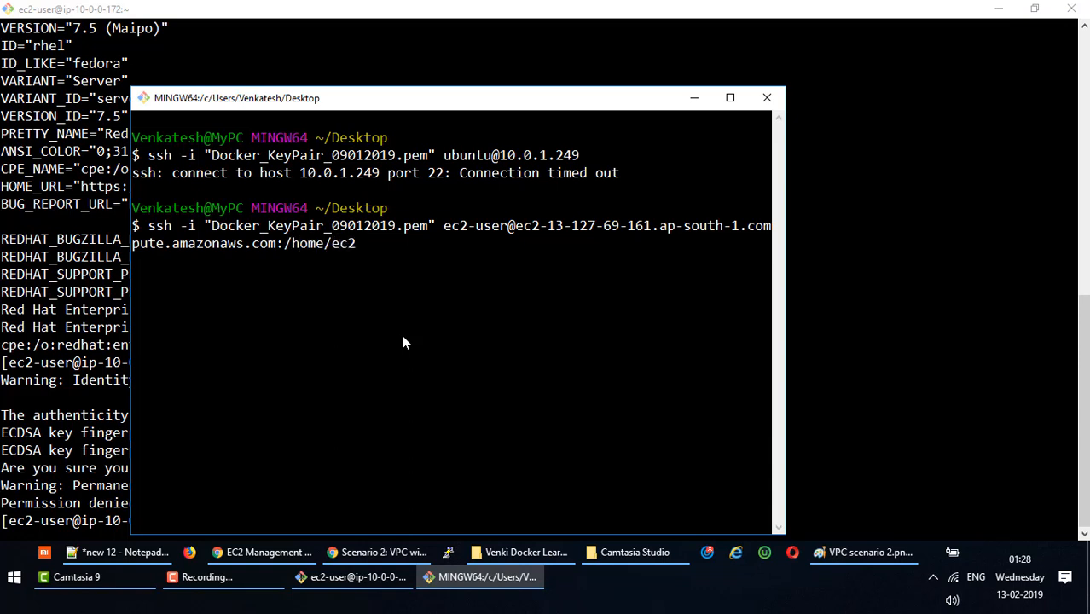
text(-user)
key(Left)
key(Left)
key(Left)
key(Left)
key(Left)
key(Left)
key(Left)
key(Left)
key(Left)
key(Left)
key(Left)
key(Left)
key(Left)
key(Left)
key(Left)
key(Left)
key(Left)
key(Left)
key(Left)
key(Left)
key(Left)
key(Left)
key(Left)
key(Left)
key(Left)
key(Left)
key(Left)
key(Left)
key(Left)
key(Left)
key(Left)
key(Left)
key(Left)
key(Left)
key(Left)
key(Left)
key(Left)
key(Left)
key(Left)
key(Left)
key(Left)
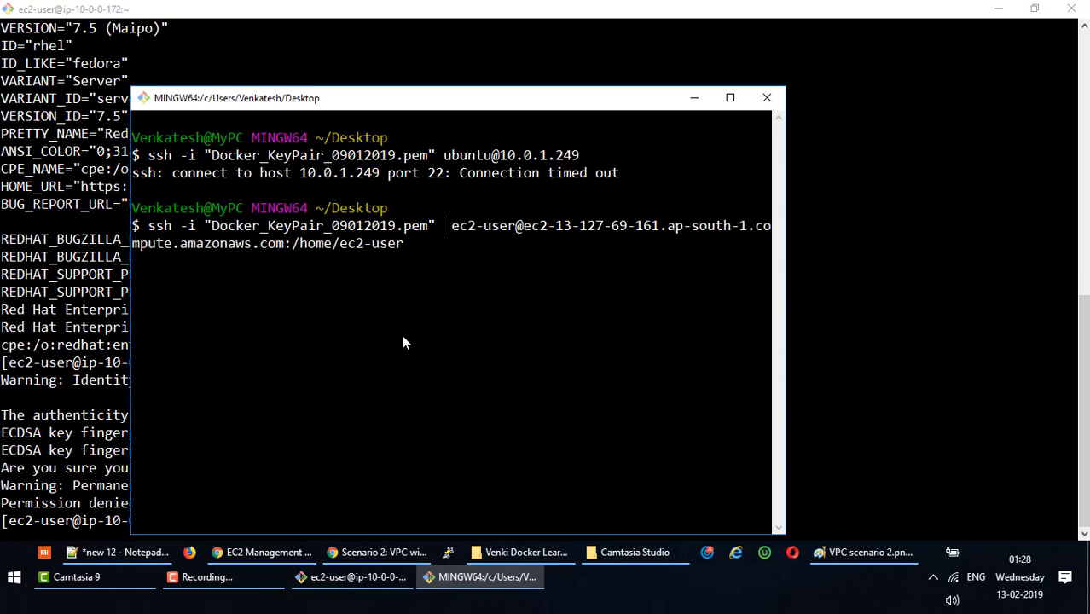
Insert the Docker_KeyPair_09012019.pem file name, copied from the desktop, into the command.
mouse_move(689, 553)
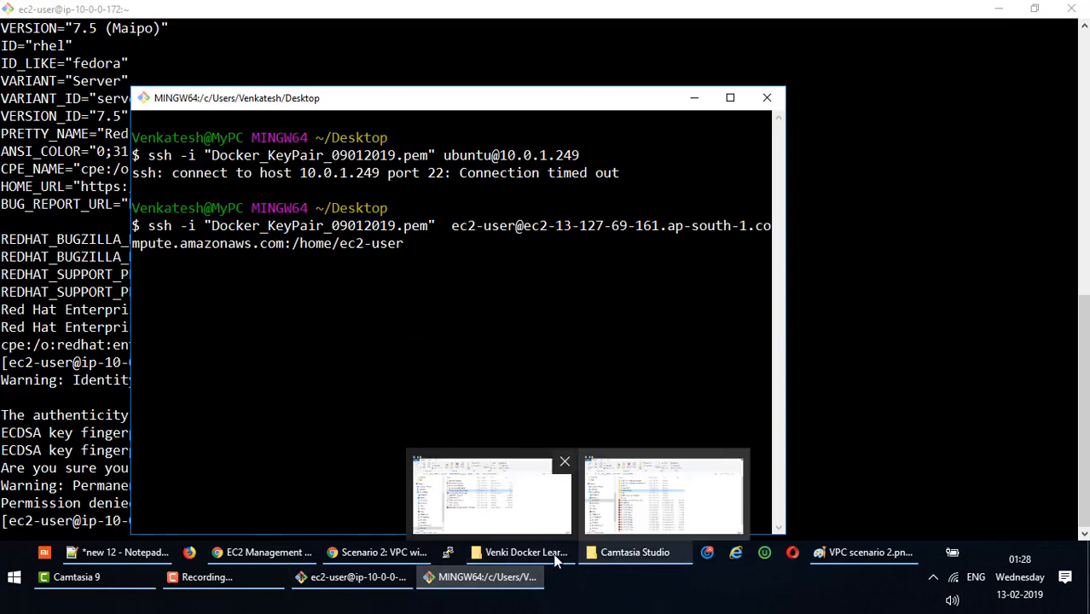
click(637, 555)
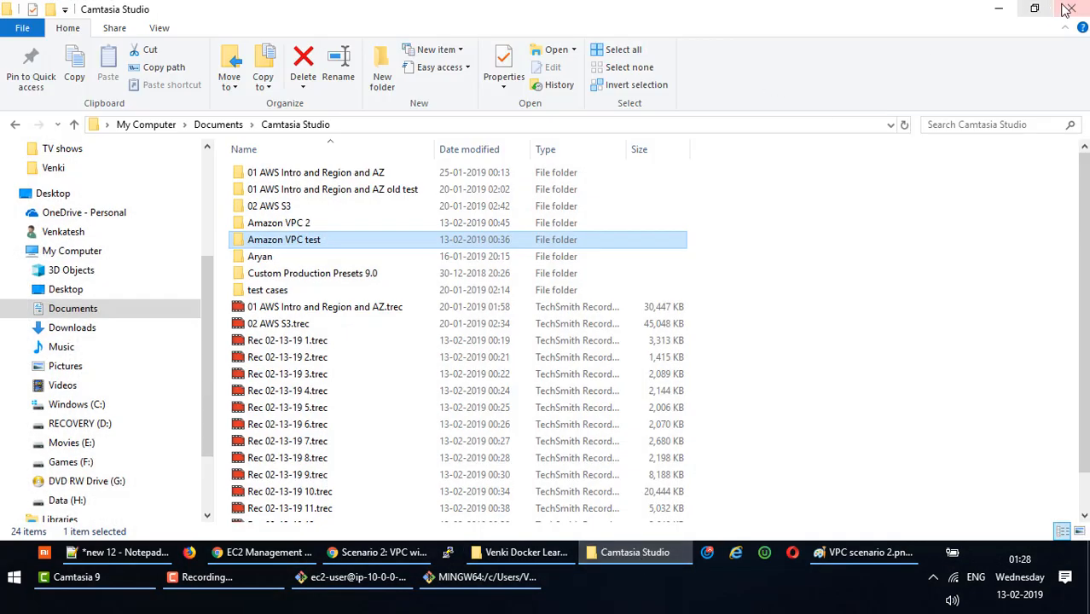
click(1001, 8)
click(1001, 9)
click(1001, 9)
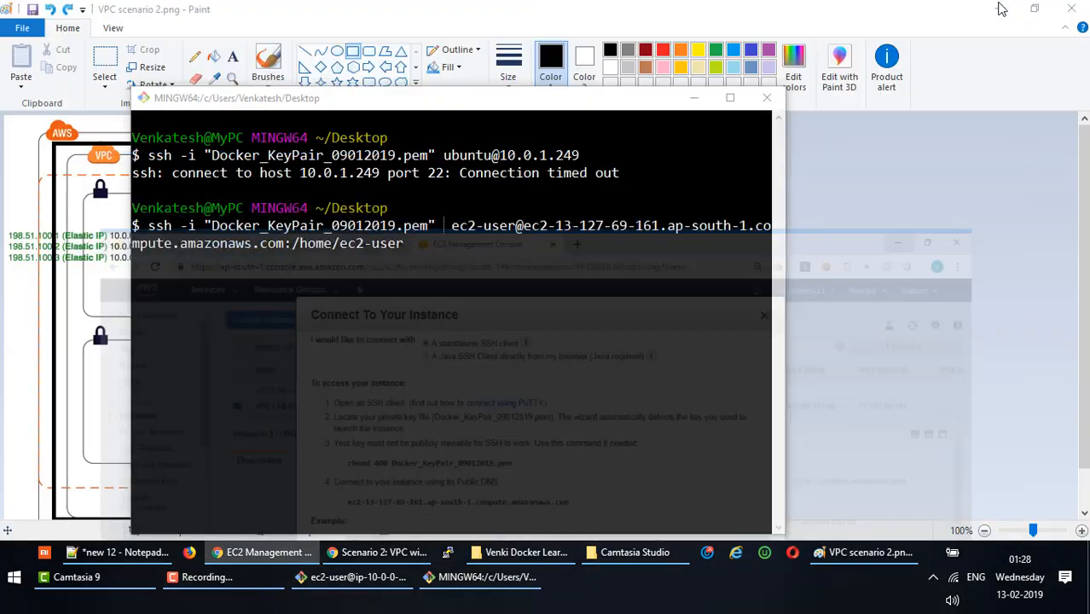
click(1002, 9)
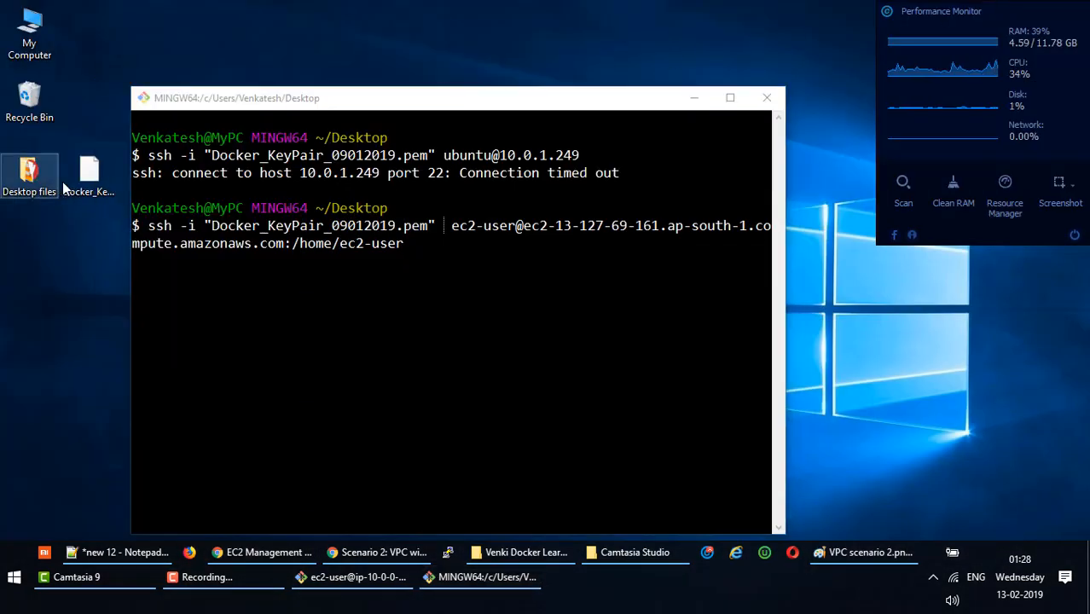
key(F2)
key(ctrl+c)
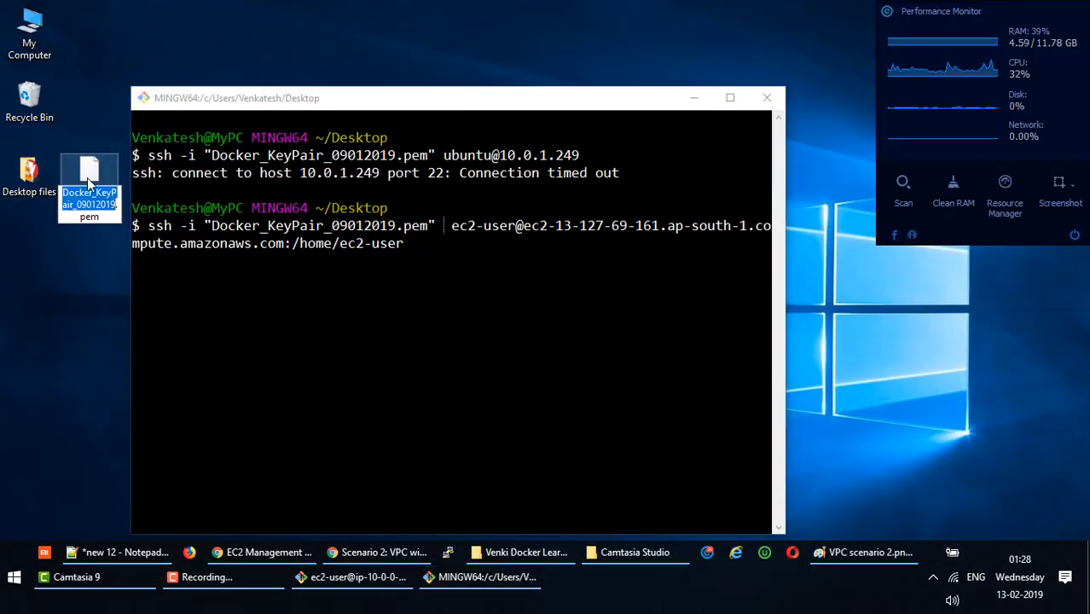
click(442, 222)
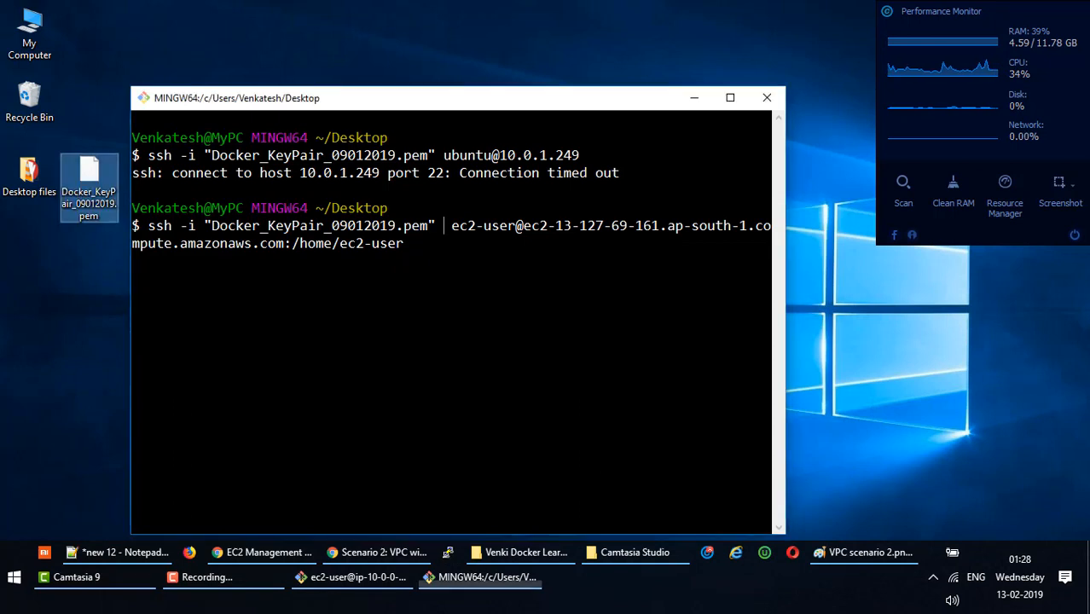
right_click(442, 223)
click(474, 276)
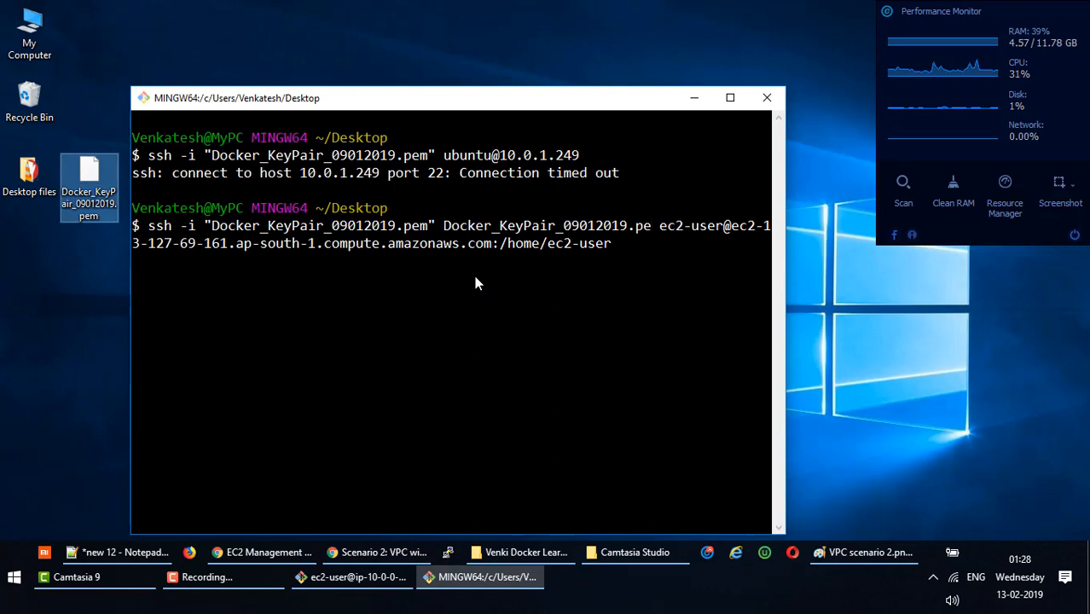
Change ssh to scp and run the key copy to the web server.
text(m)
key(ctrl+Left)
key(ctrl+Left)
key(ctrl+Left)
key(ctrl+Left)
key(ctrl+Left)
key(ctrl+Left)
key(ctrl+Left)
key(ctrl+Left)
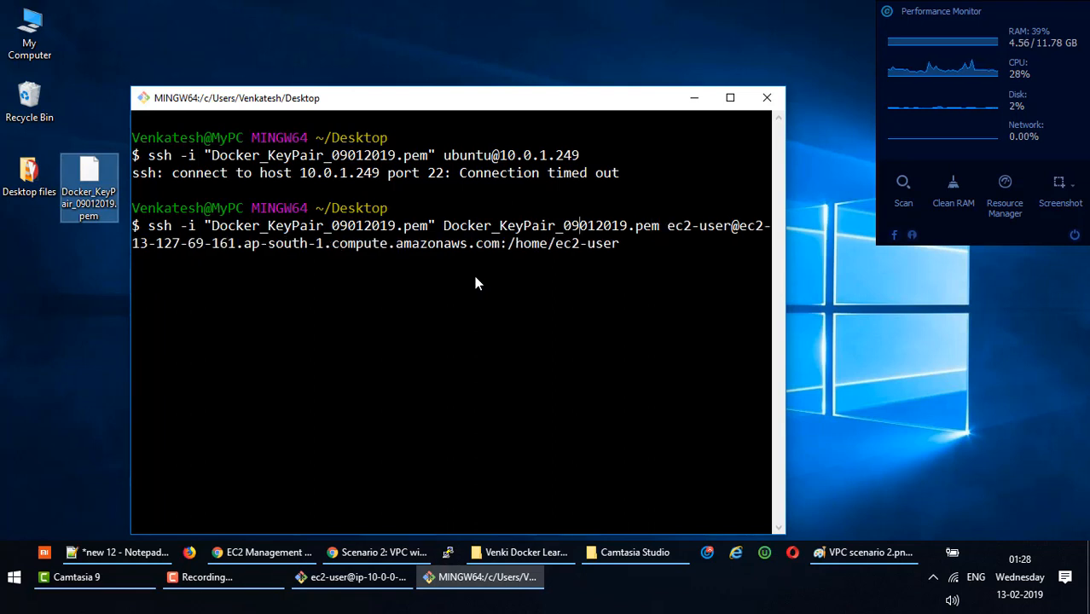
key(Left)
key(Left)
key(Left)
key(Left)
key(BackSpace)
key(BackSpace)
text(cp)
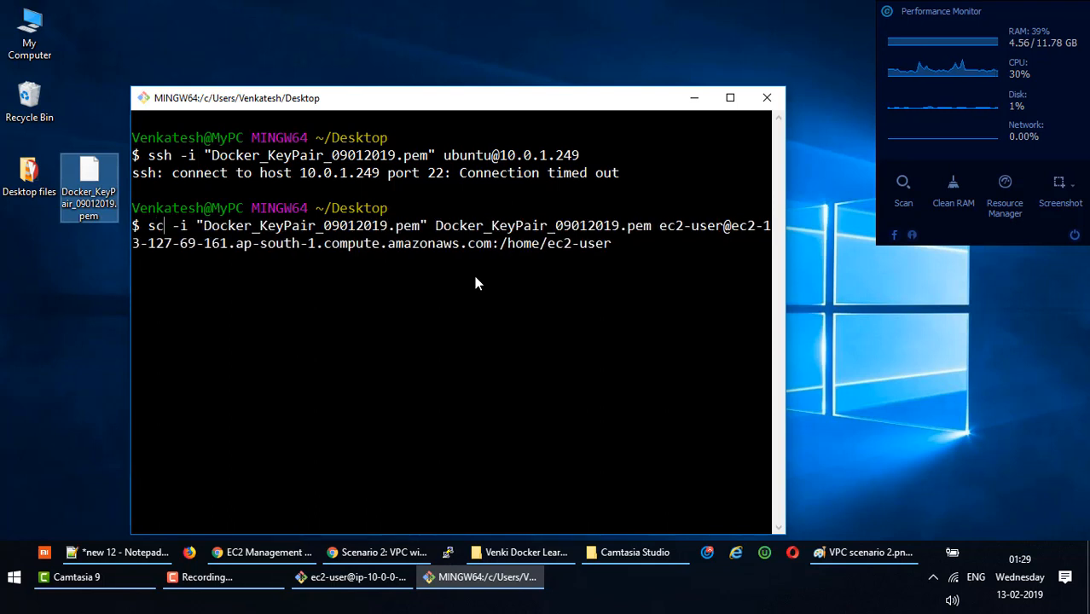
key(Return)
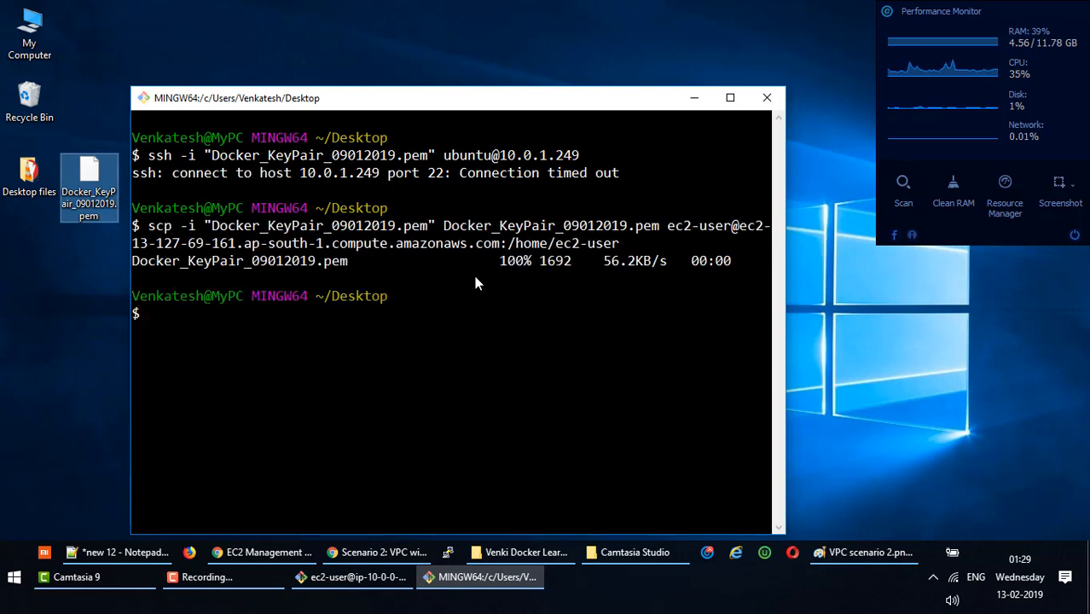
On the web server, run pwd and ls -ltr to confirm the key arrived.
click(353, 577)
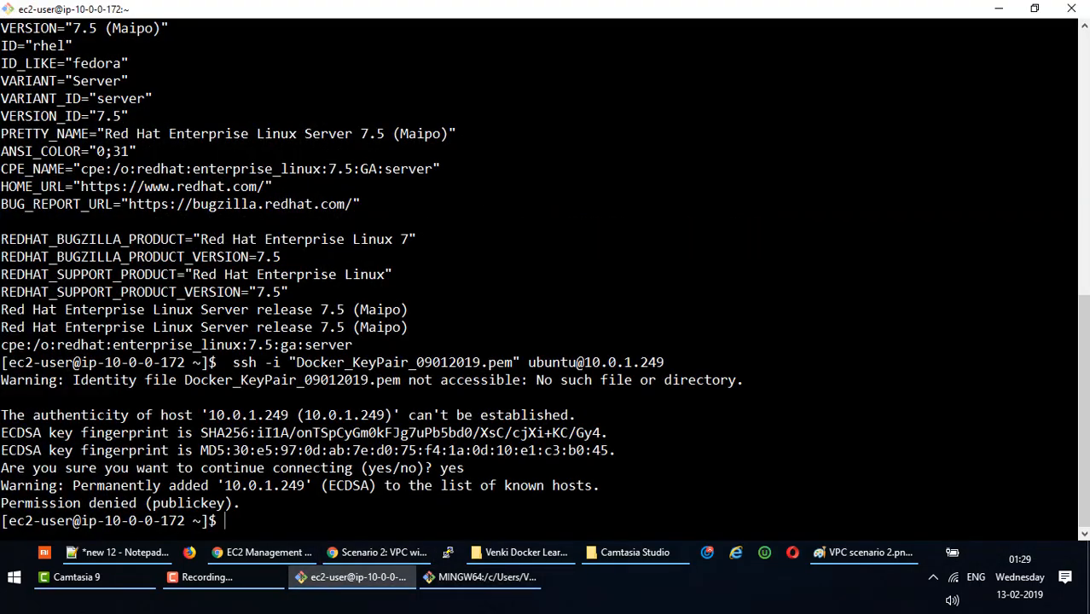
text(pwd)
key(Return)
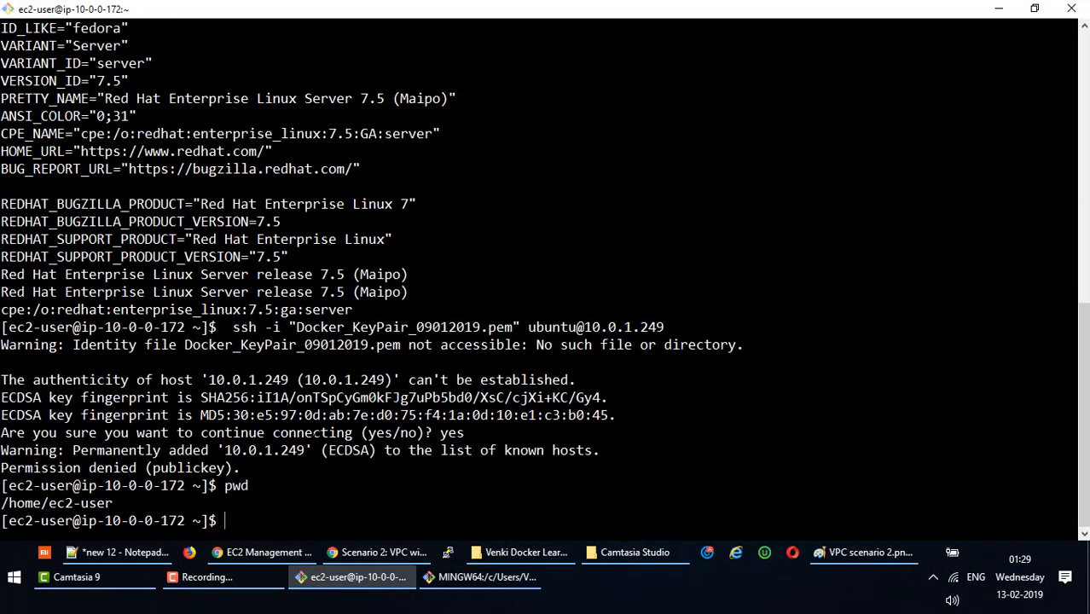
text(ls -ltr)
key(Return)
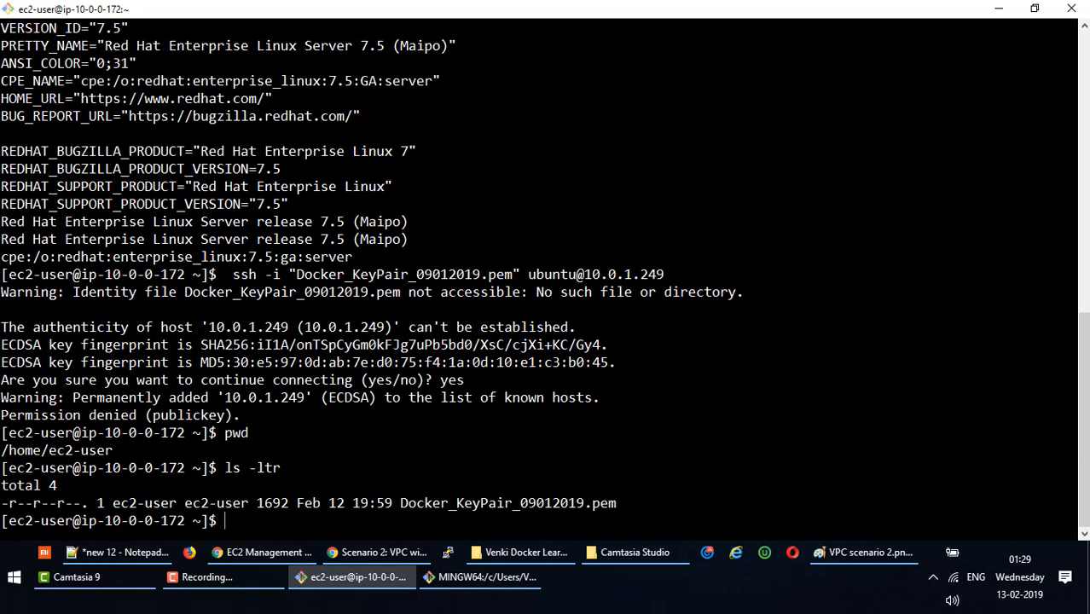
Run chmod 400 Docker_KeyPair_09012019.pem and verify its -r-------- permissions with ls -ltr.
key(alt+Tab)
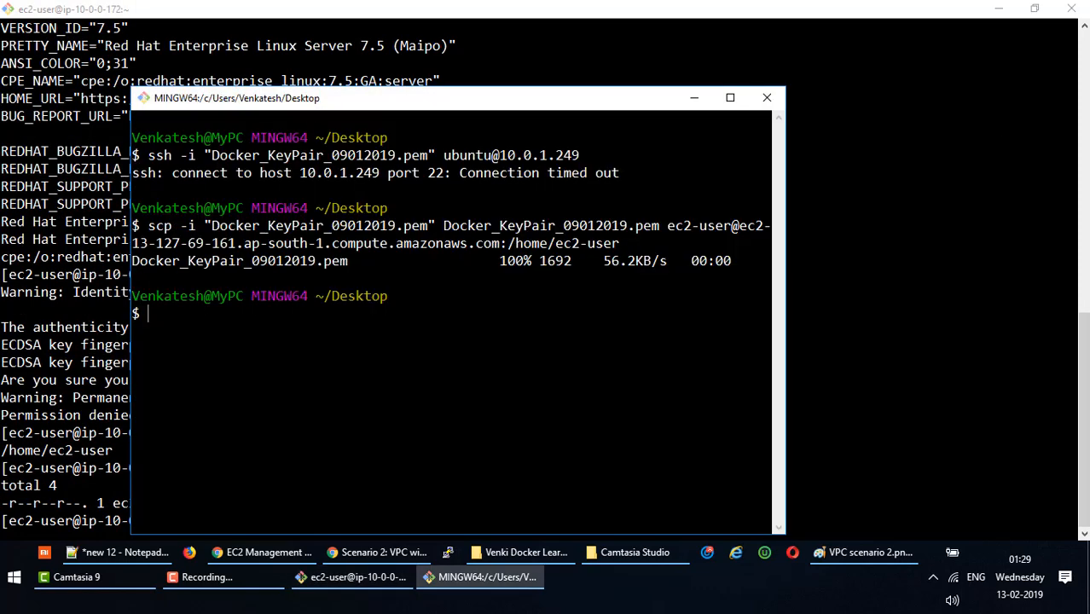
key(alt+Tab)
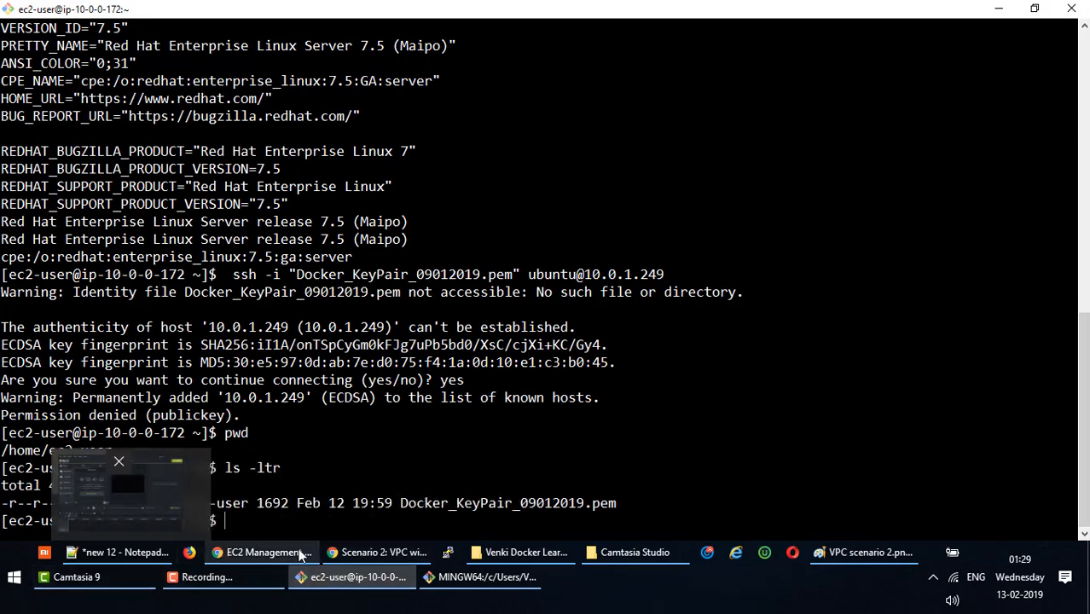
click(280, 553)
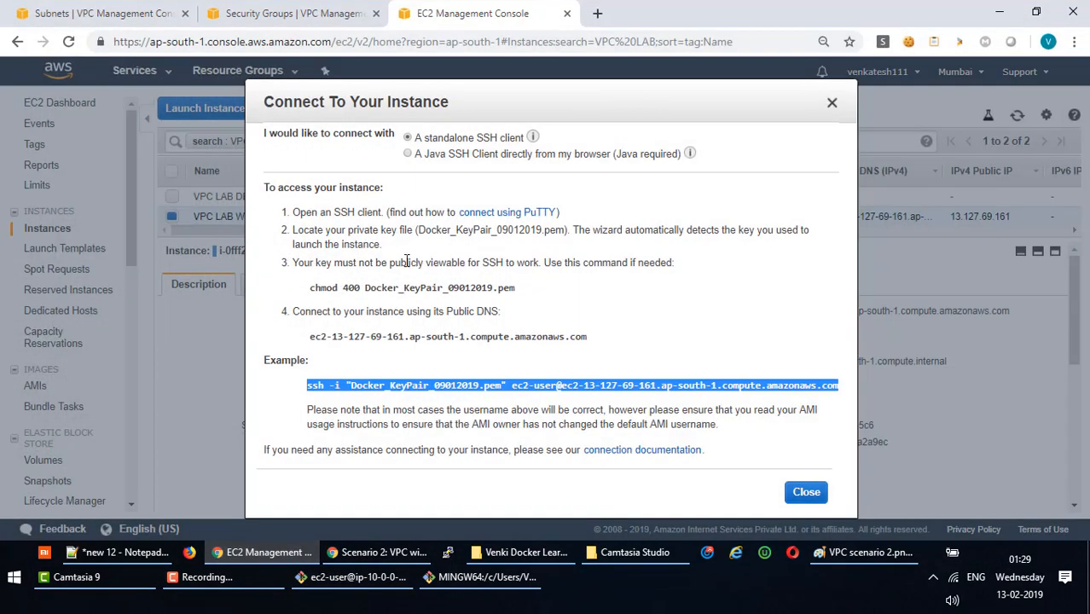
drag(310, 287, 516, 287)
key(ctrl+c)
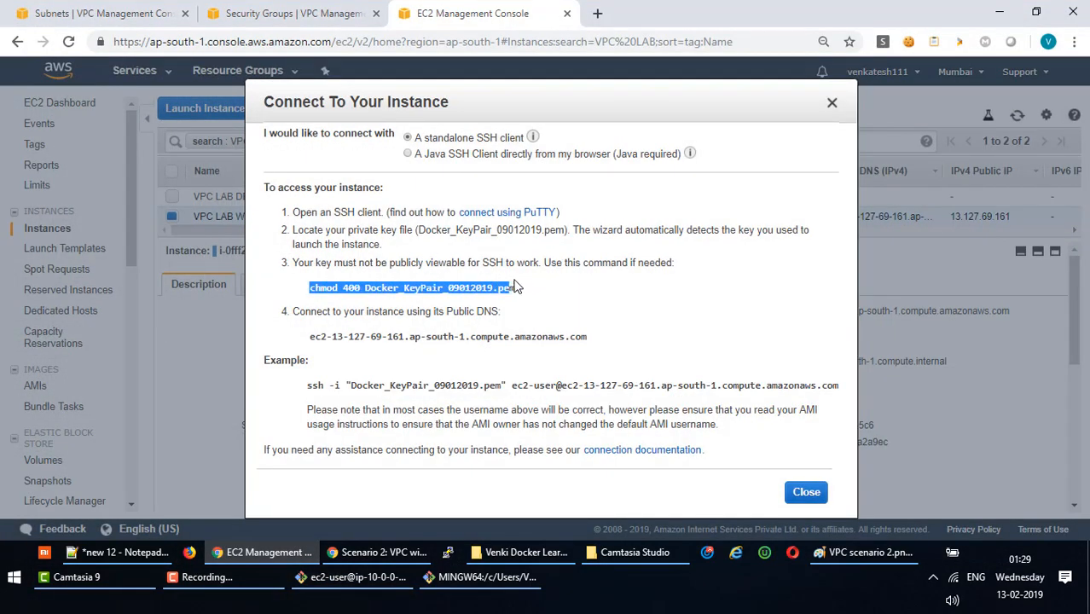
key(alt+Tab)
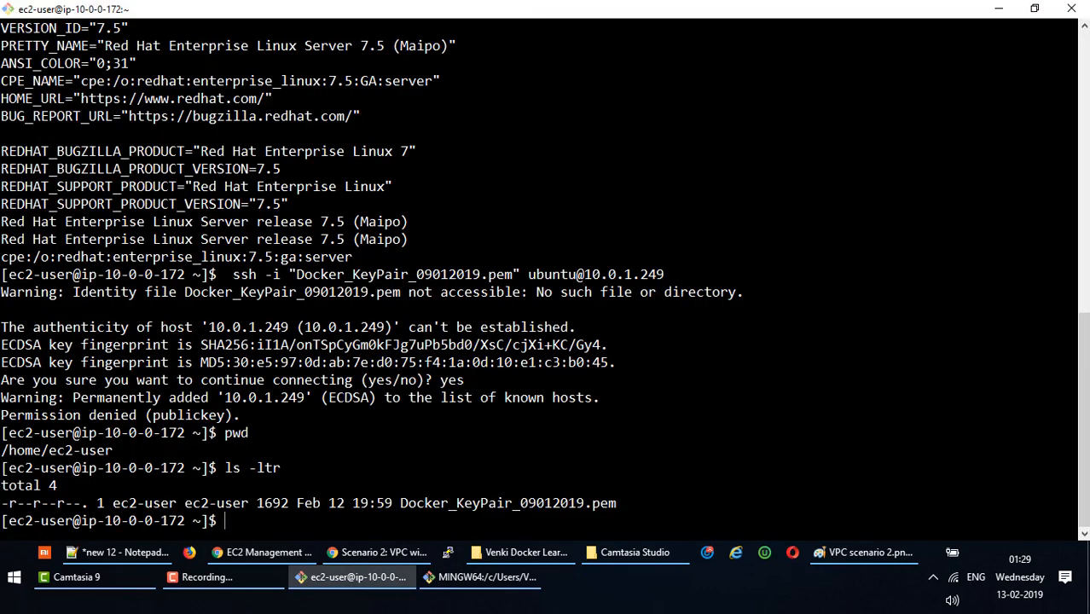
right_click(380, 210)
click(412, 262)
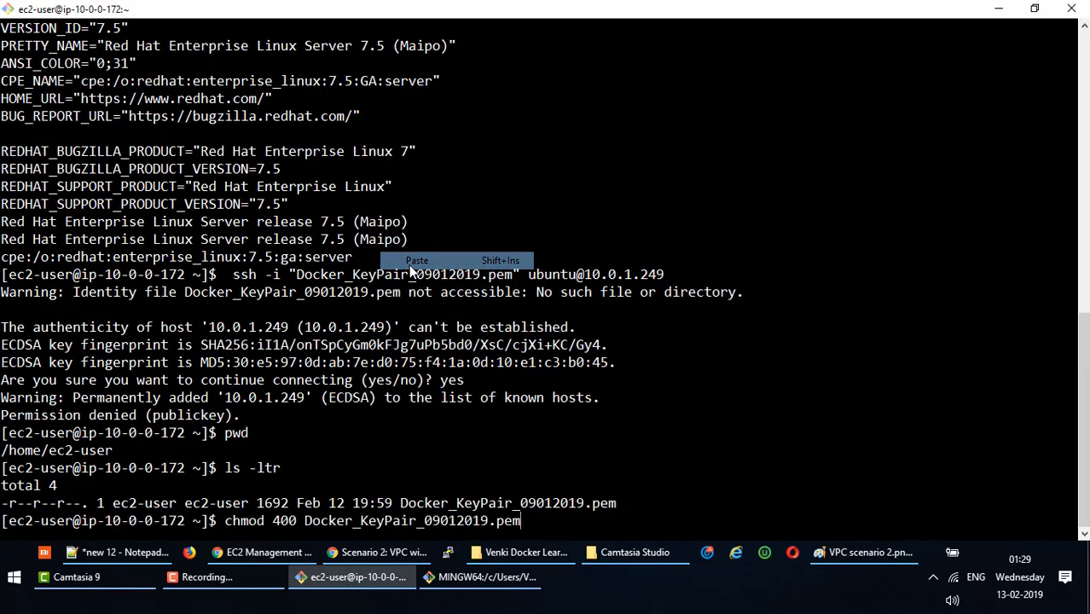
key(Return)
text(ls -ltr)
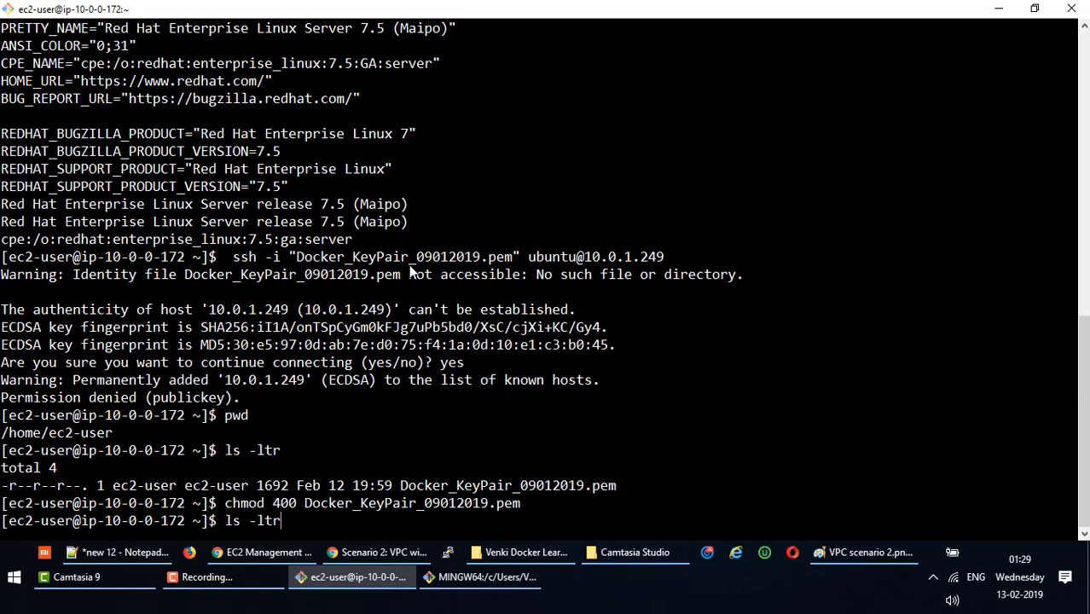
key(Return)
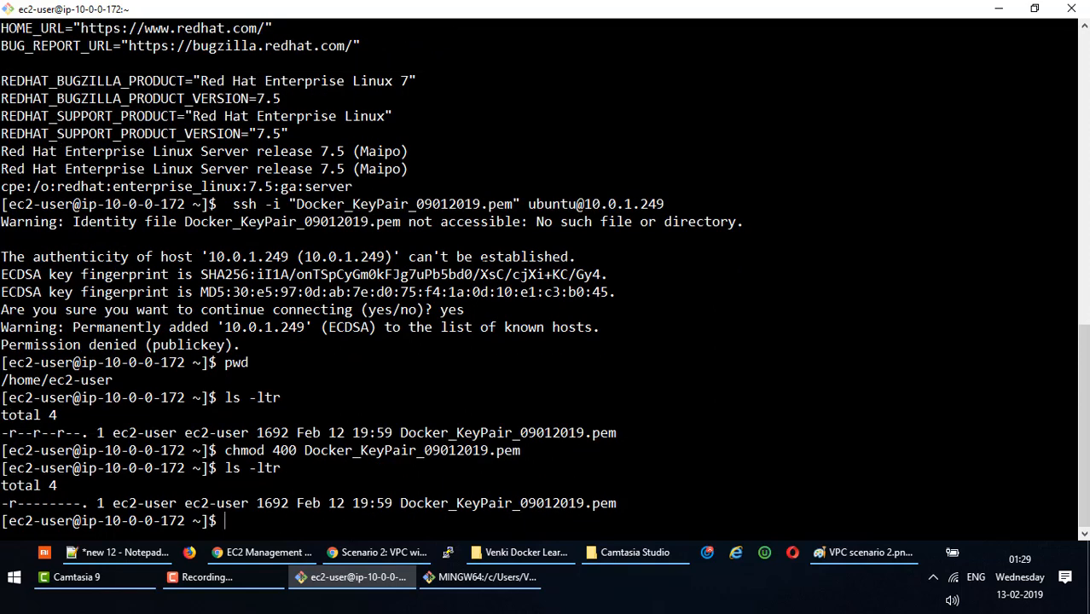
key(alt+Tab)
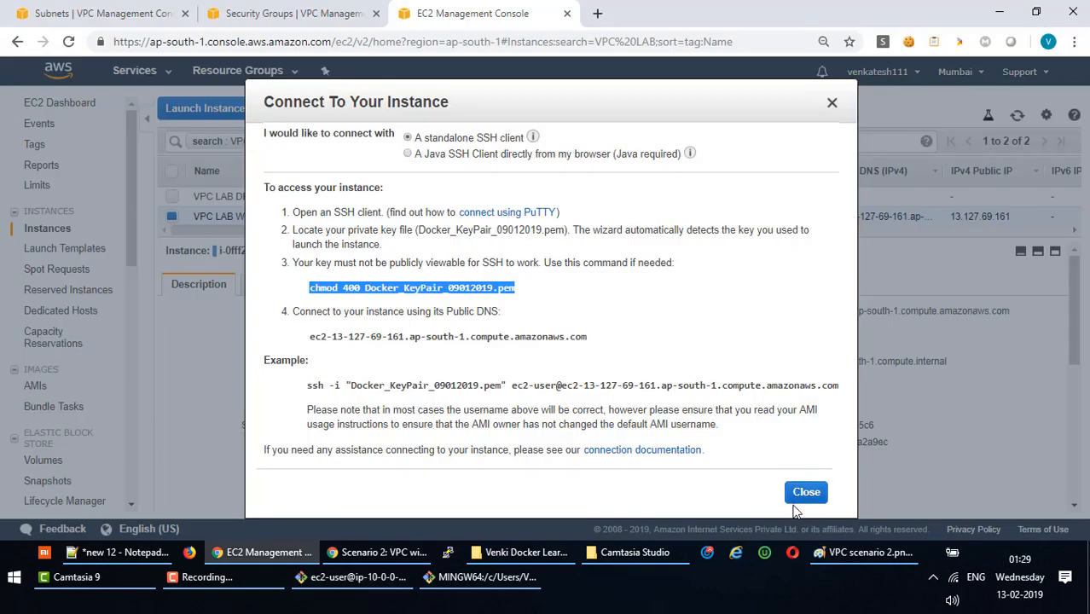
Copy the example ssh command for VPC LAB DBServer from its connection instructions.
click(800, 493)
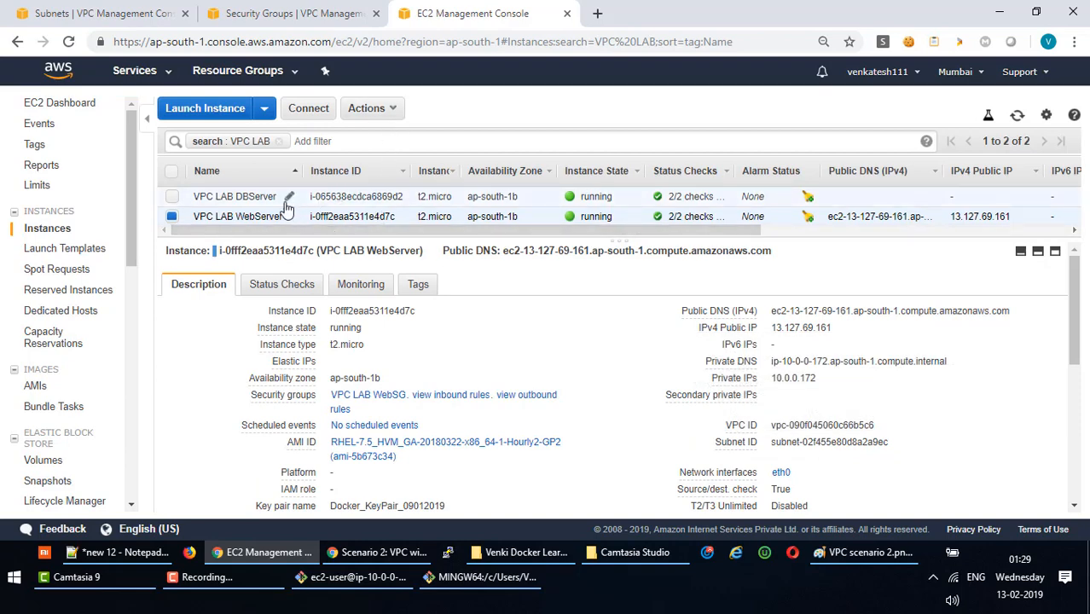
click(261, 198)
click(371, 107)
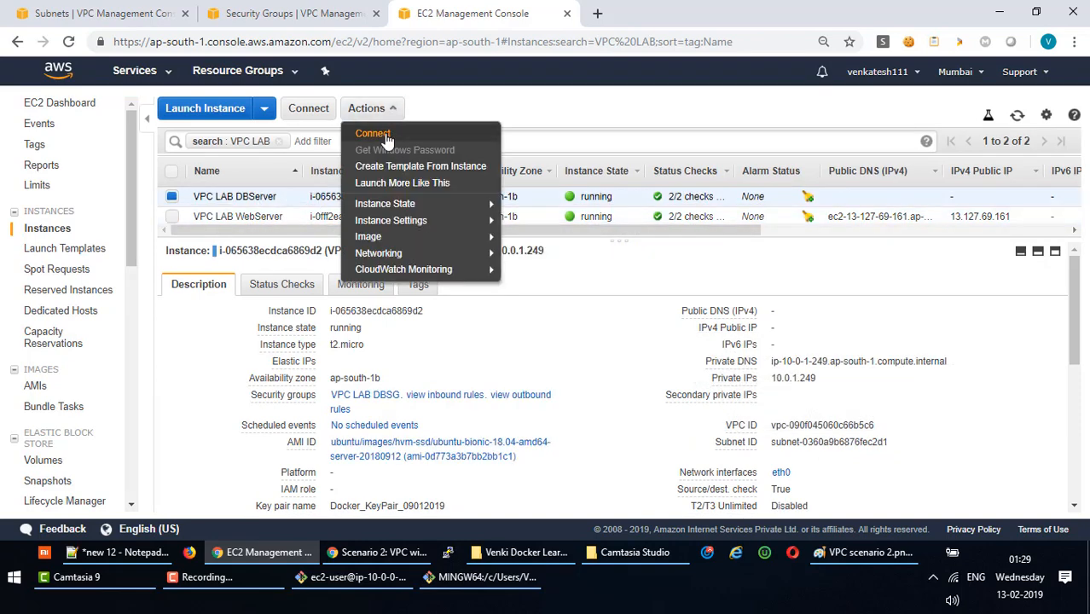
click(373, 134)
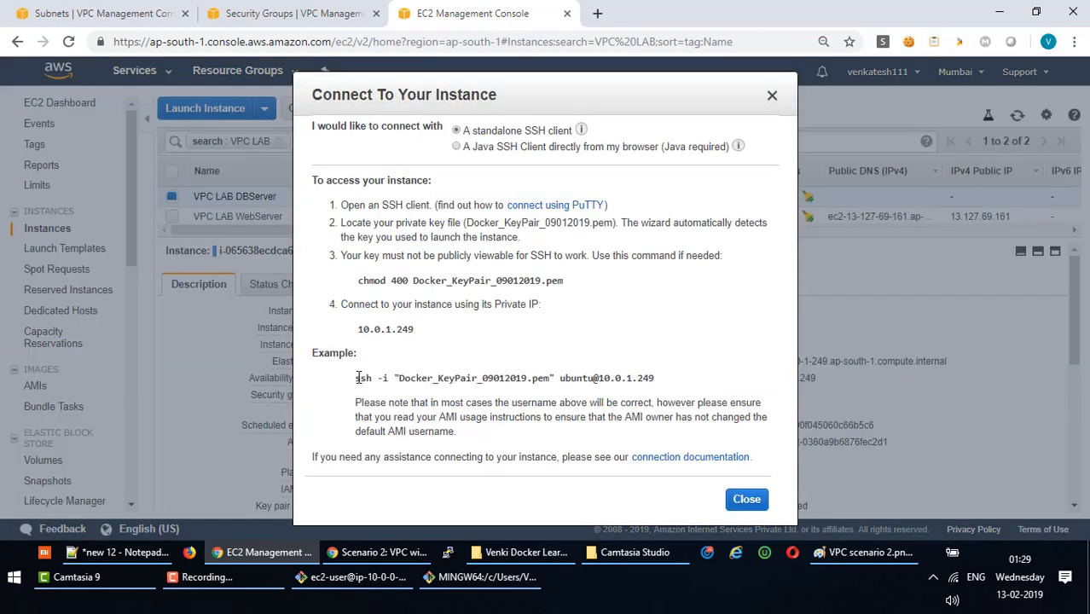
drag(356, 378, 660, 384)
key(ctrl+c)
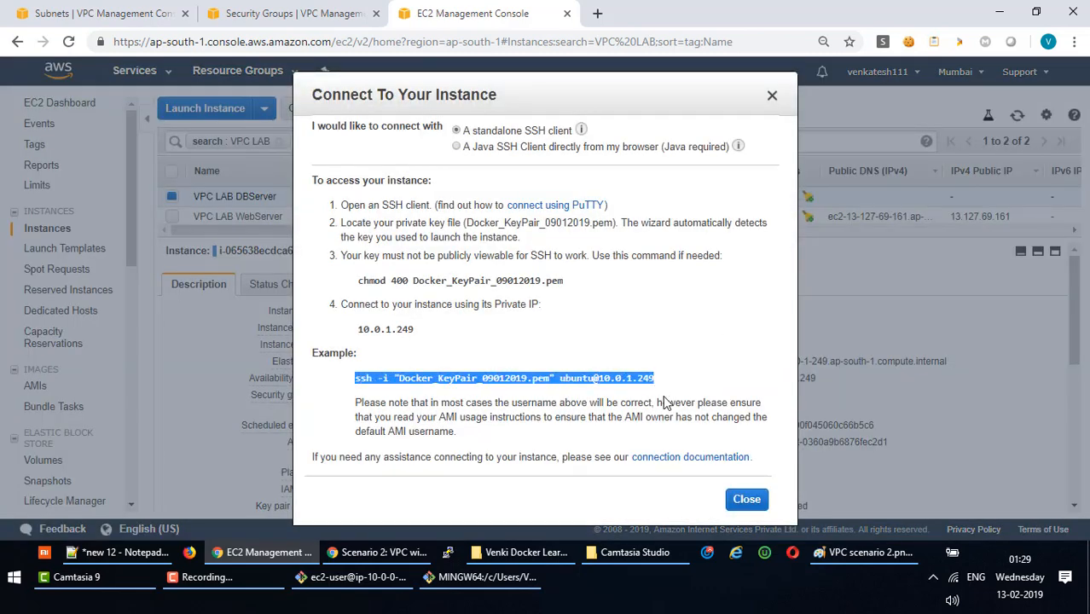
click(746, 500)
Return to the web server's ec2-user terminal session.
click(452, 580)
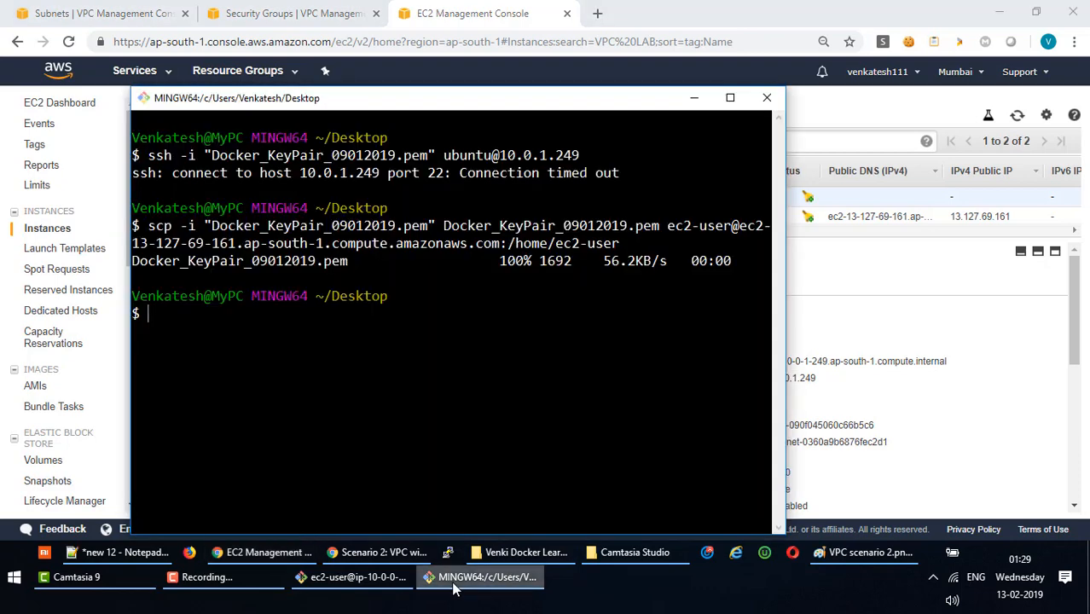
right_click(347, 337)
click(328, 580)
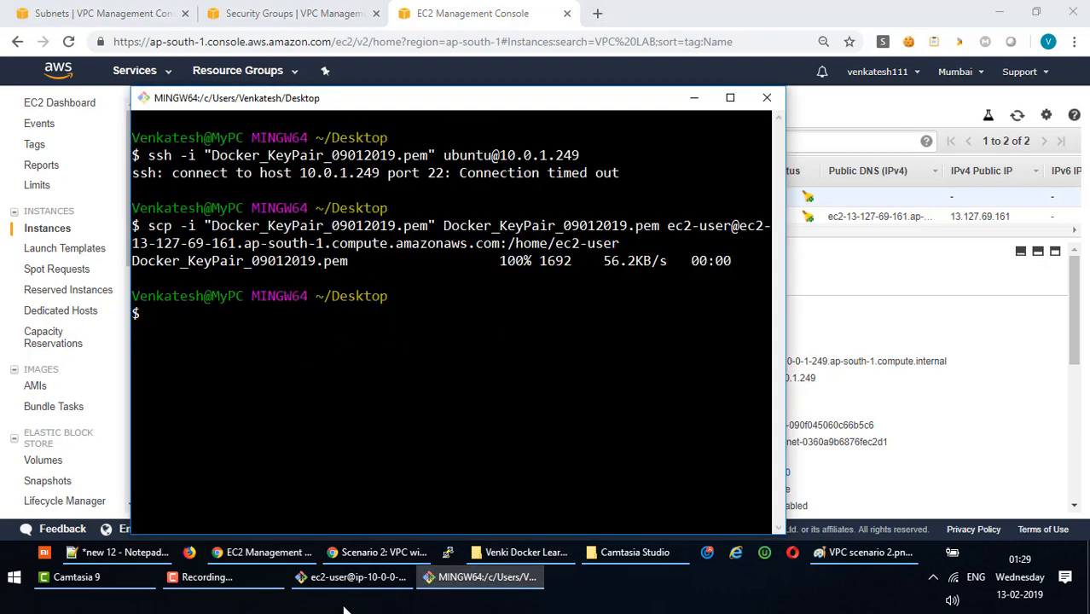
click(345, 493)
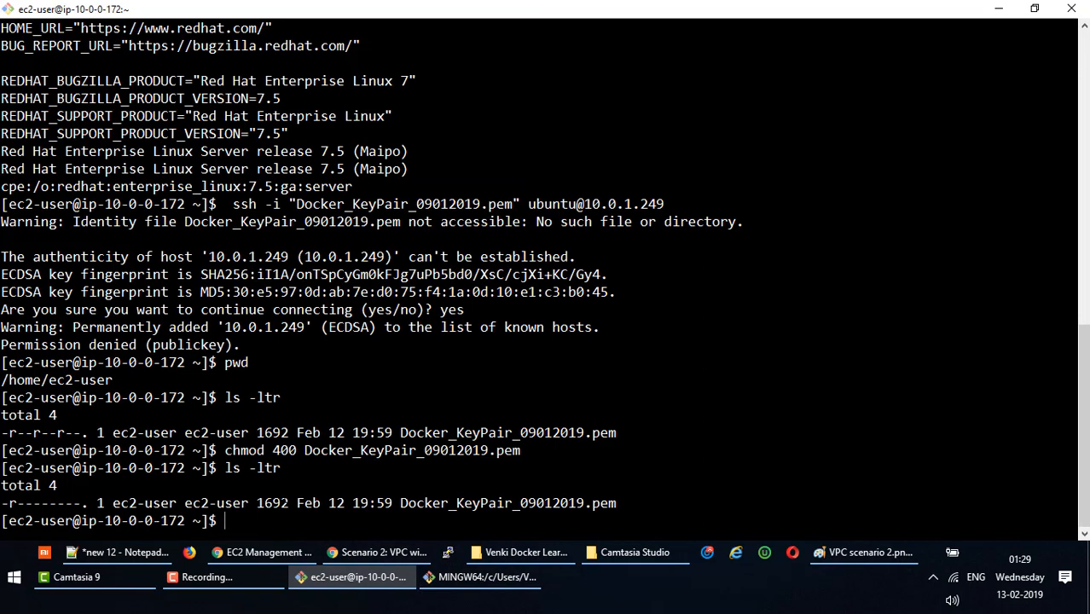
text(clear)
key(Return)
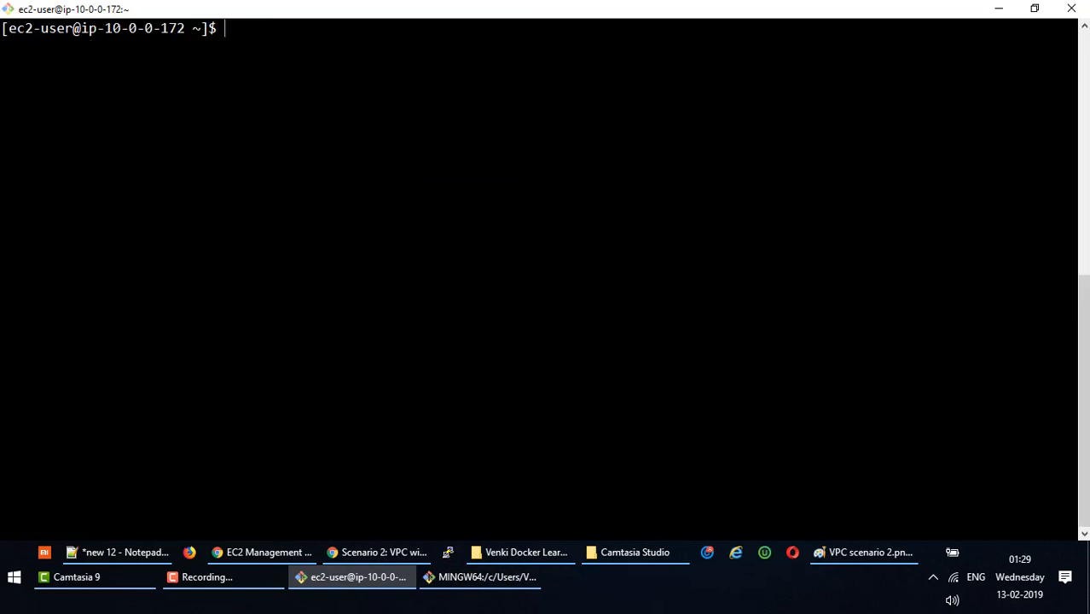
right_click(321, 169)
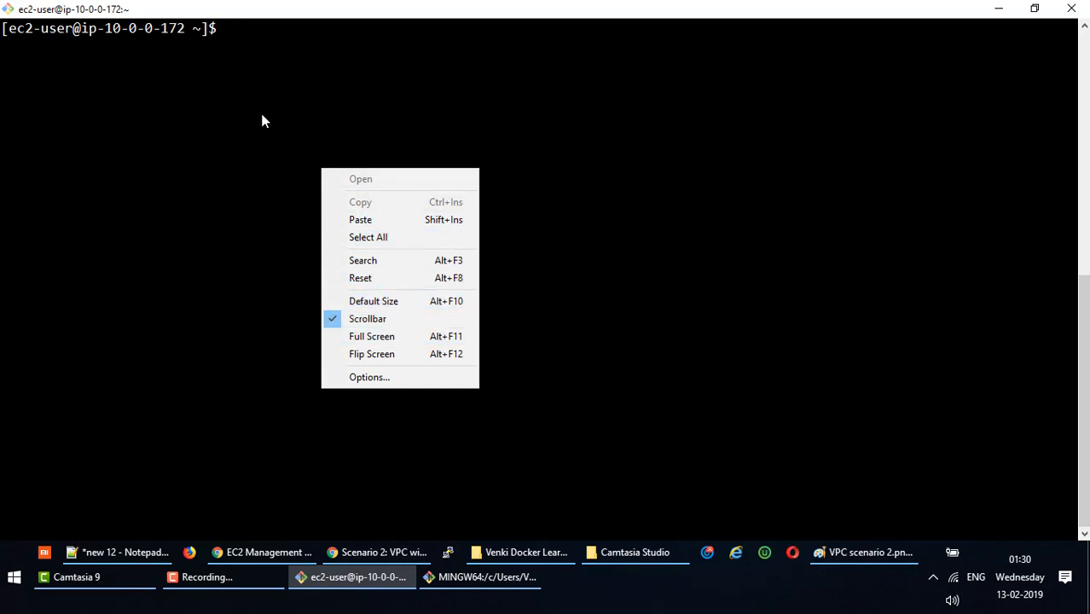
click(359, 220)
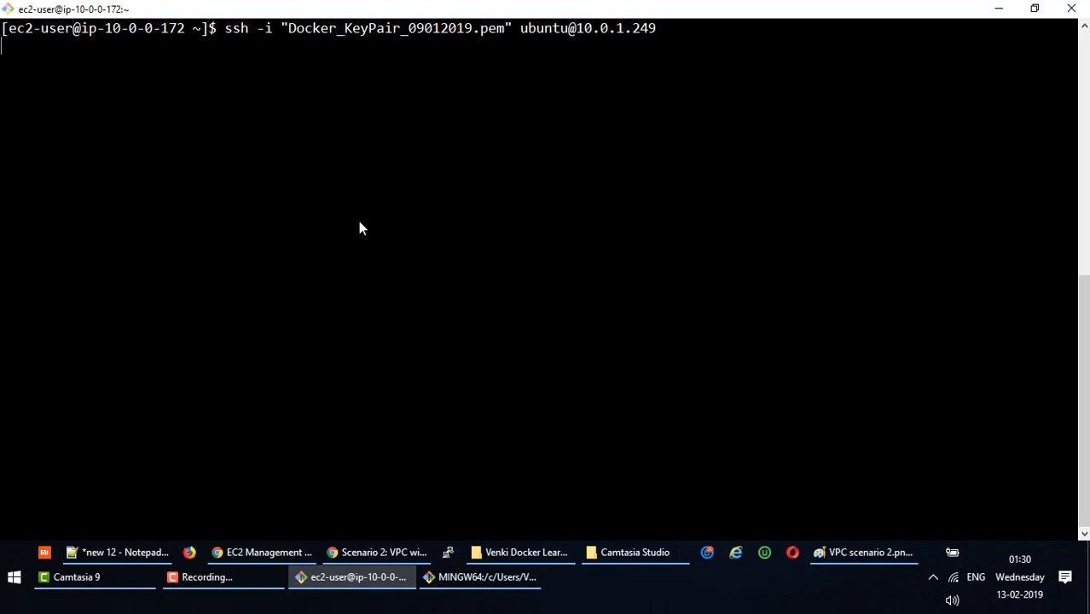
key(Return)
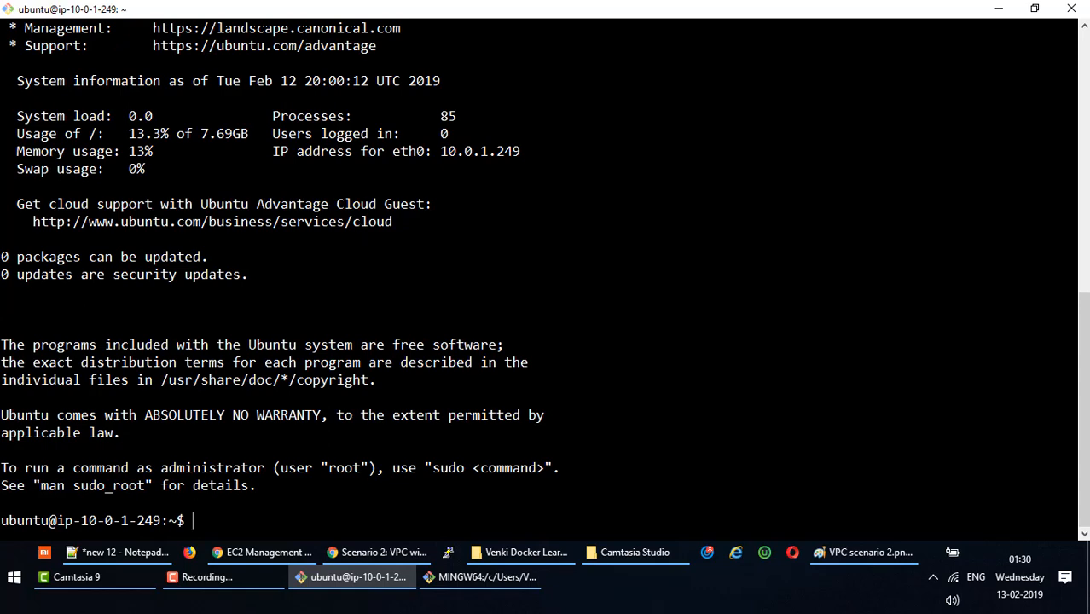
scroll(538, 273, up, 6)
scroll(538, 272, down, 6)
double_click(39, 520)
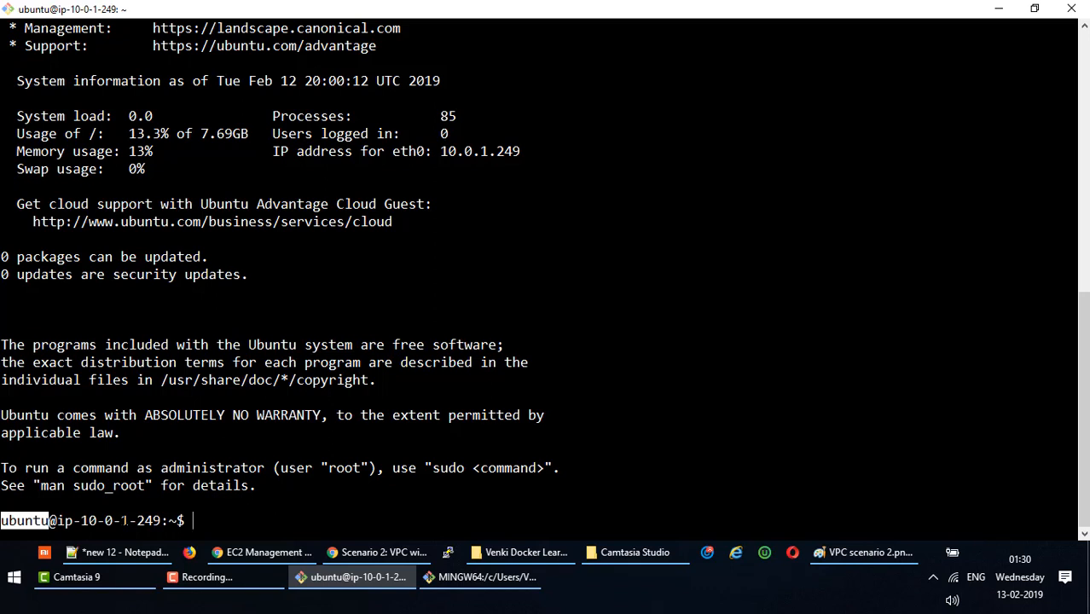
drag(122, 520, 159, 520)
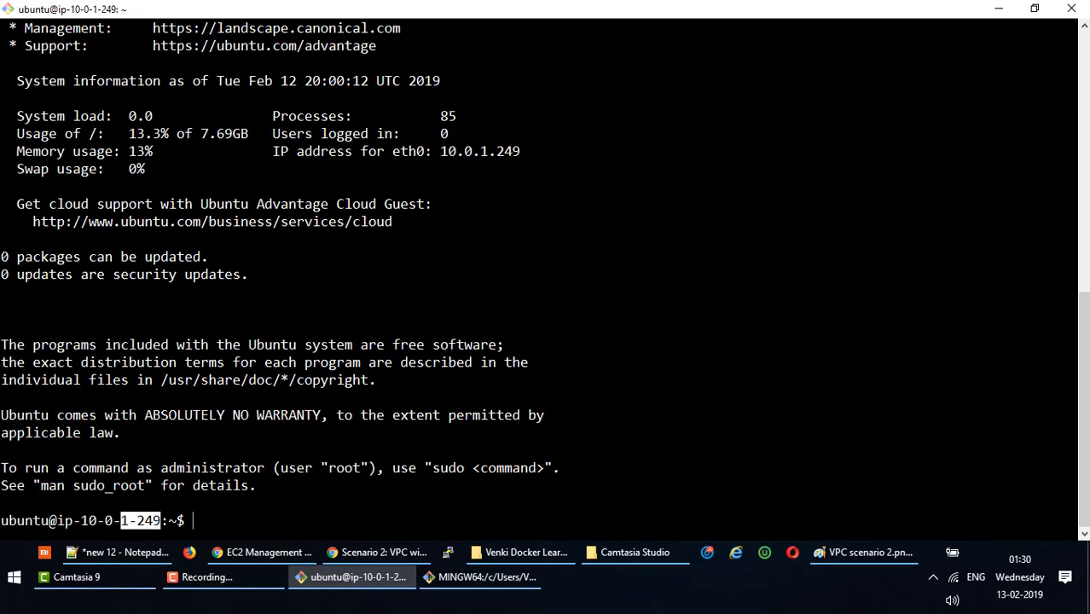
scroll(546, 273, up, 9)
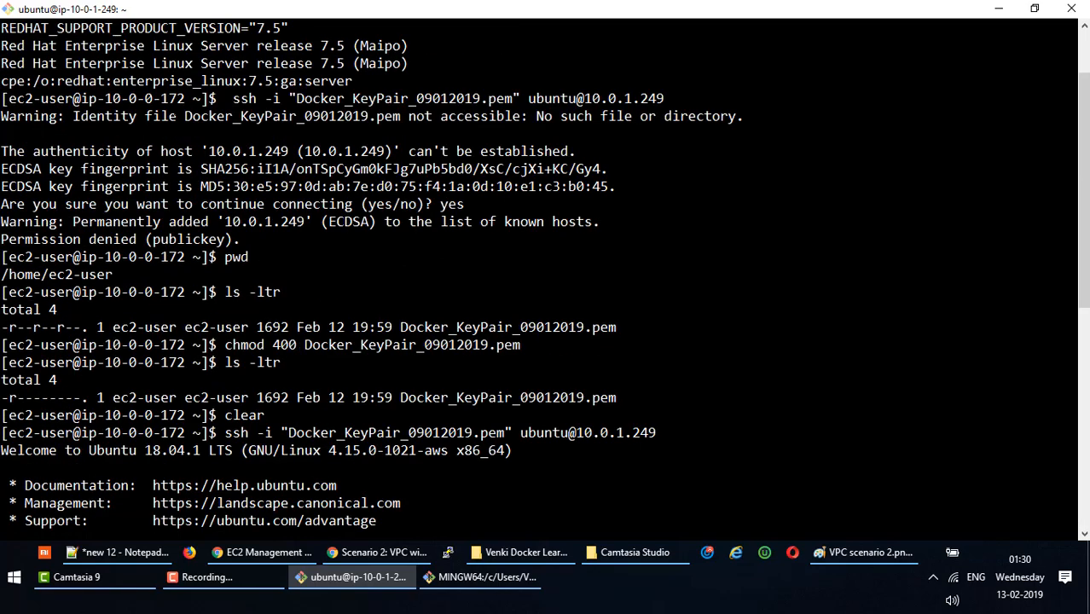
scroll(546, 273, down, 5)
scroll(546, 273, up, 1)
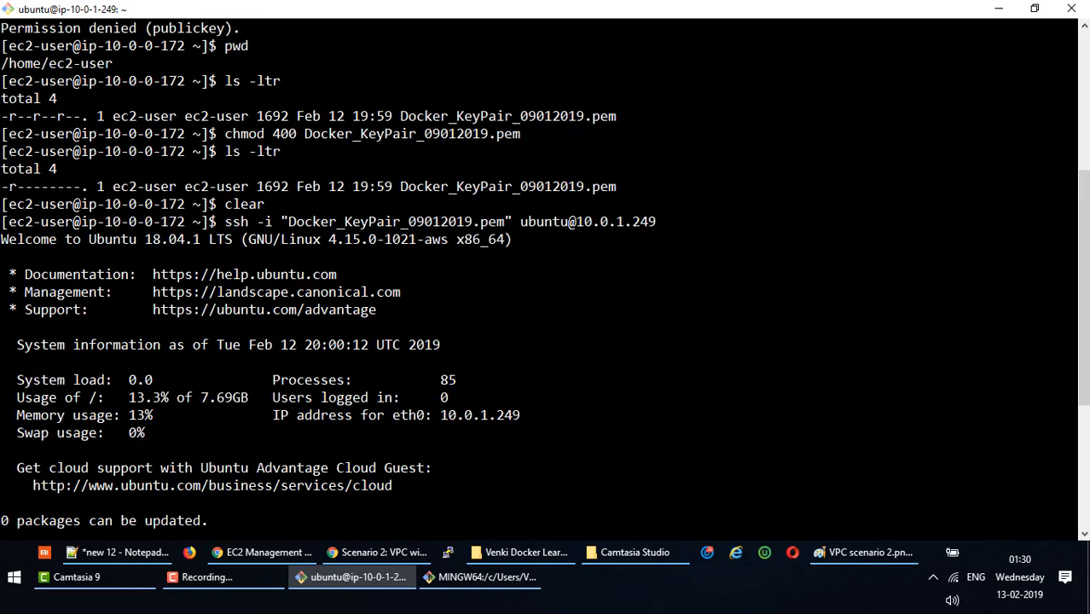
scroll(546, 273, down, 1)
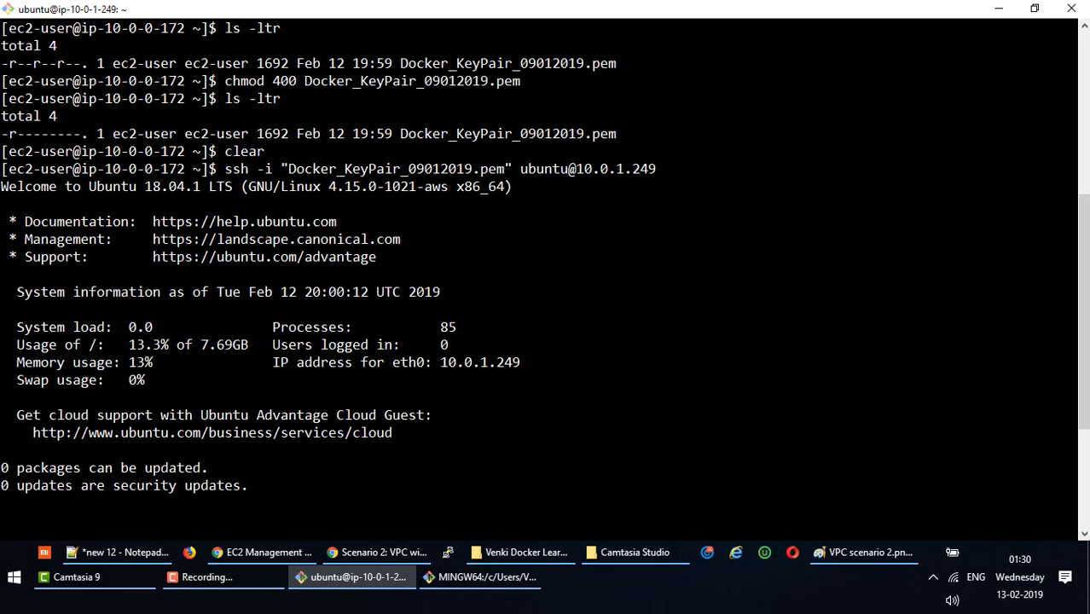
drag(193, 169, 10, 167)
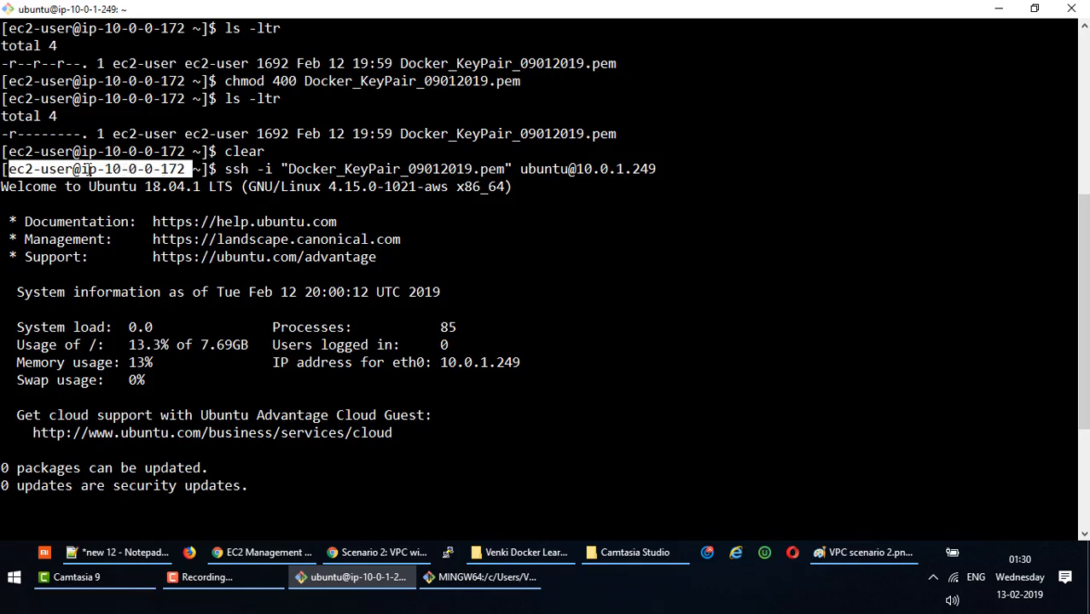
drag(79, 169, 2, 169)
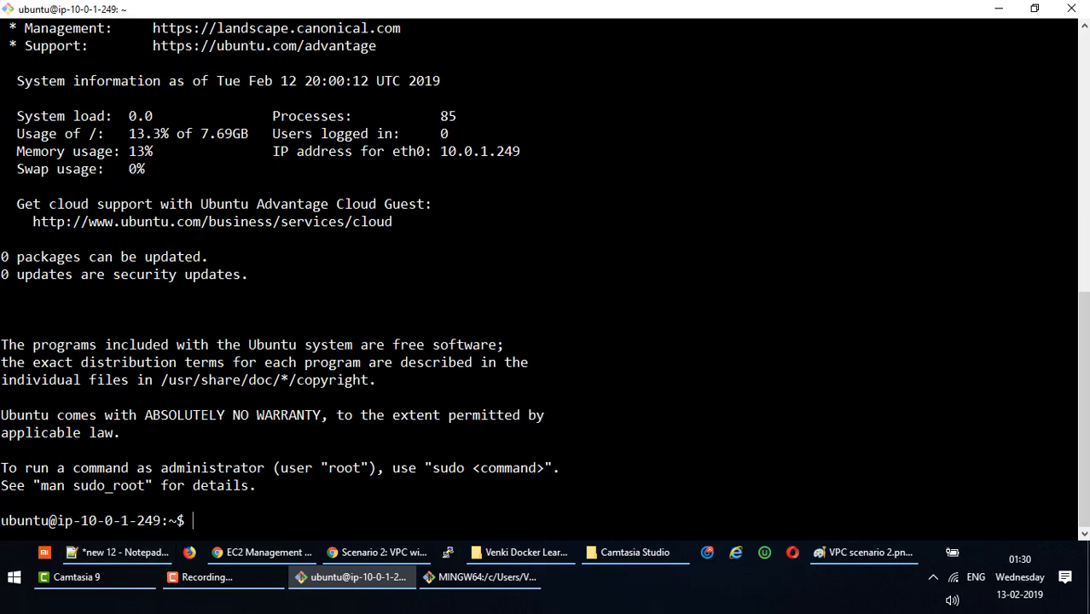
drag(82, 519, 167, 518)
triple_click(244, 508)
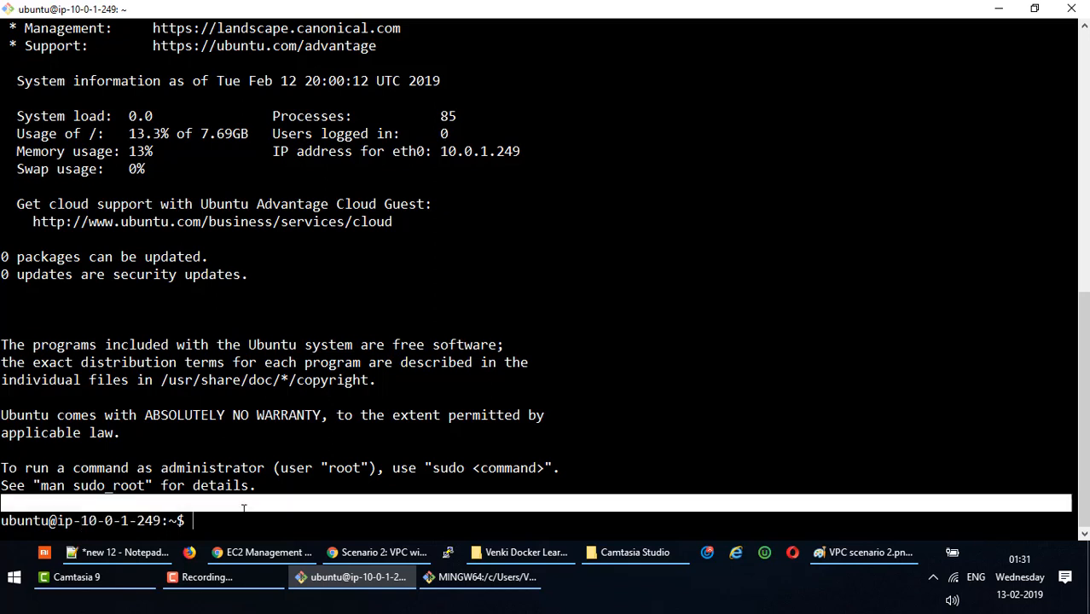
Run hostname on the DB server, showing ip-10-0-1-249.
click(244, 509)
text(ho)
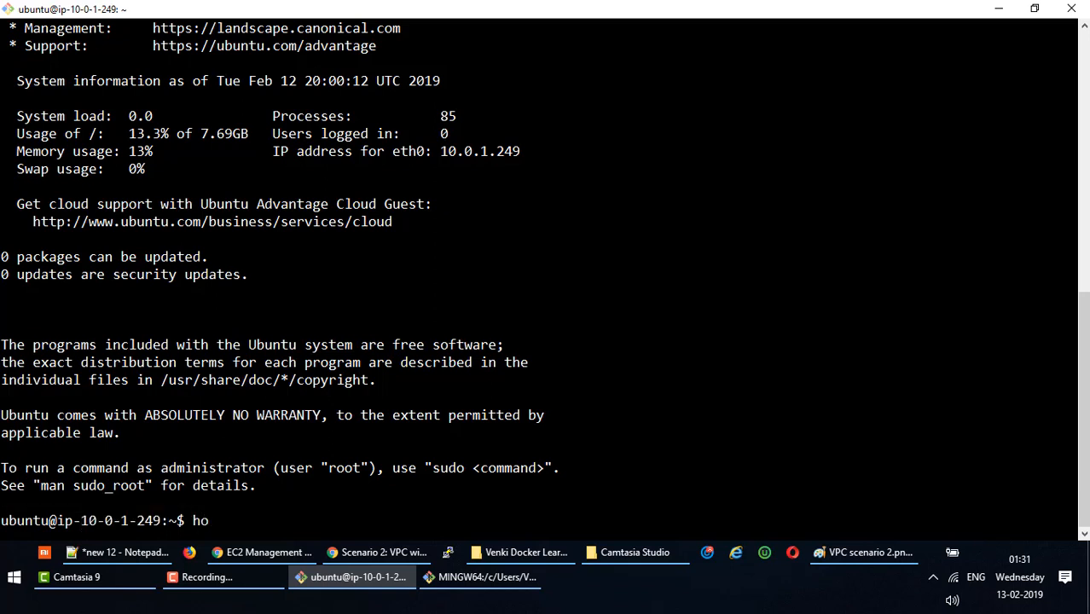
key(BackSpace)
key(BackSpace)
text(hostname)
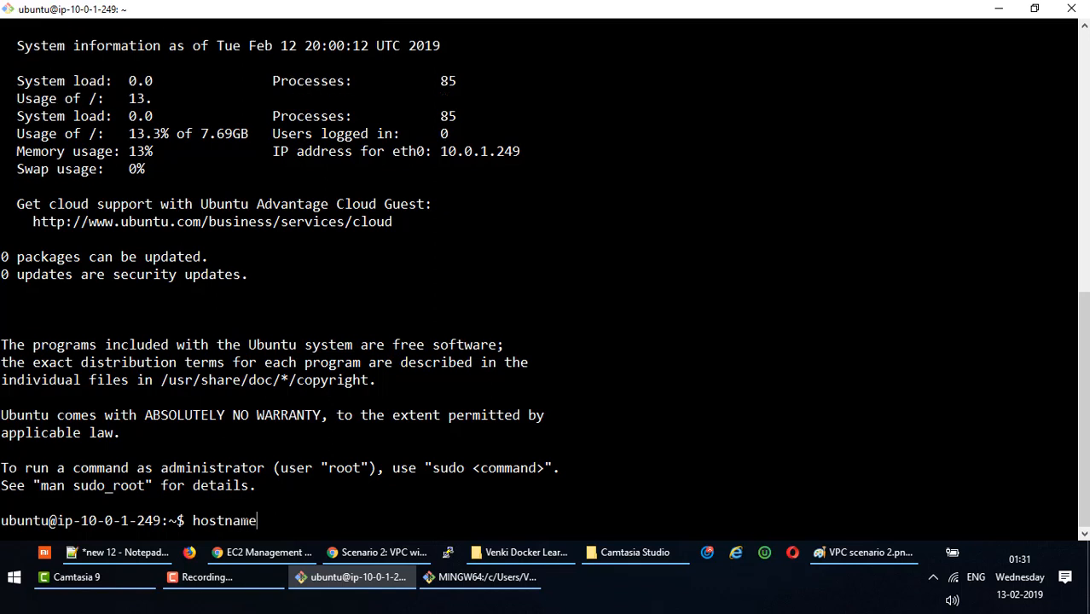
key(Return)
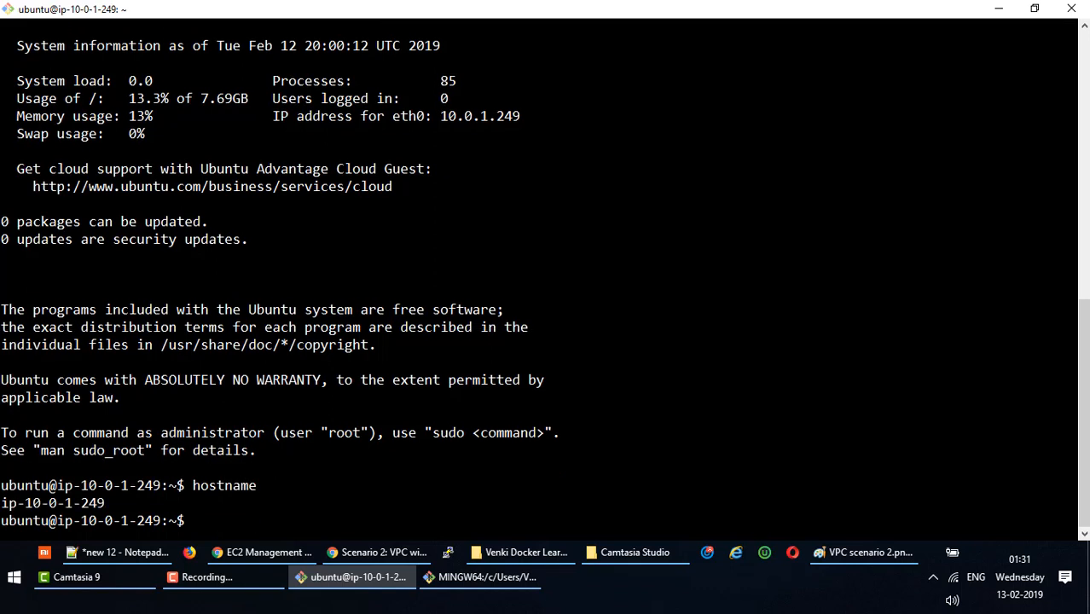
Run cat /etc/*release* and compare Ubuntu 18.04.1 LTS with the web server's Red Hat output.
text(cat /etc/re)
key(BackSpace)
key(BackSpace)
text(*rel)
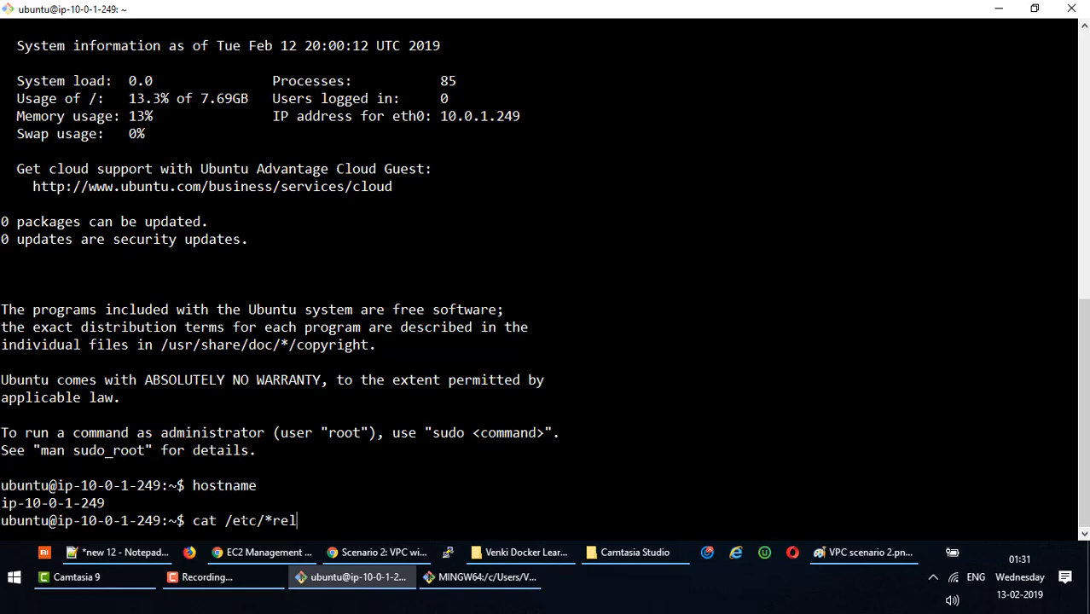
text(ease*)
key(Return)
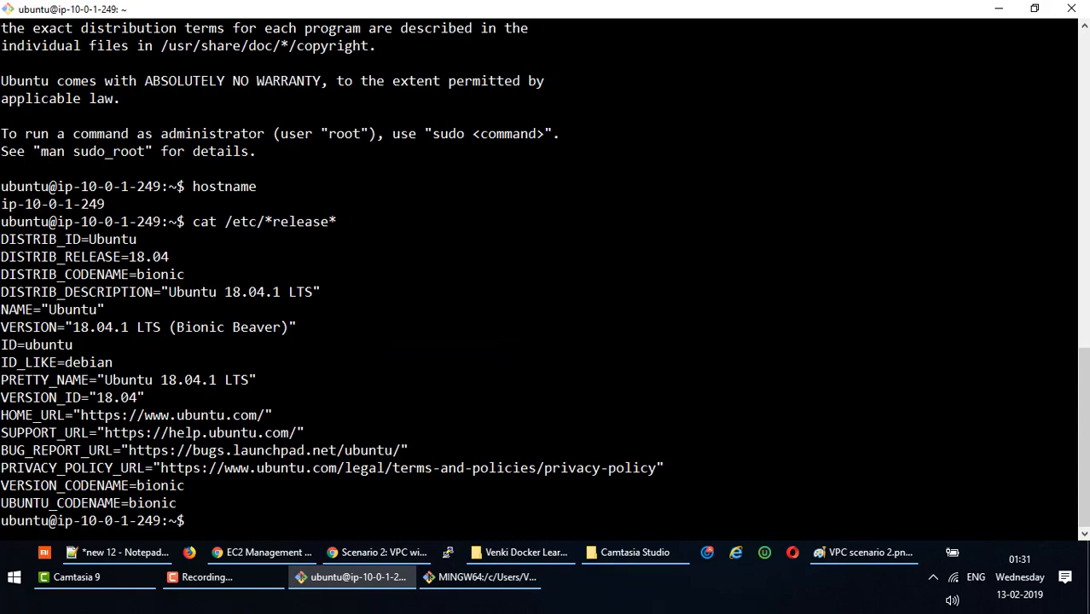
drag(3, 273, 2, 245)
scroll(537, 273, up, 8)
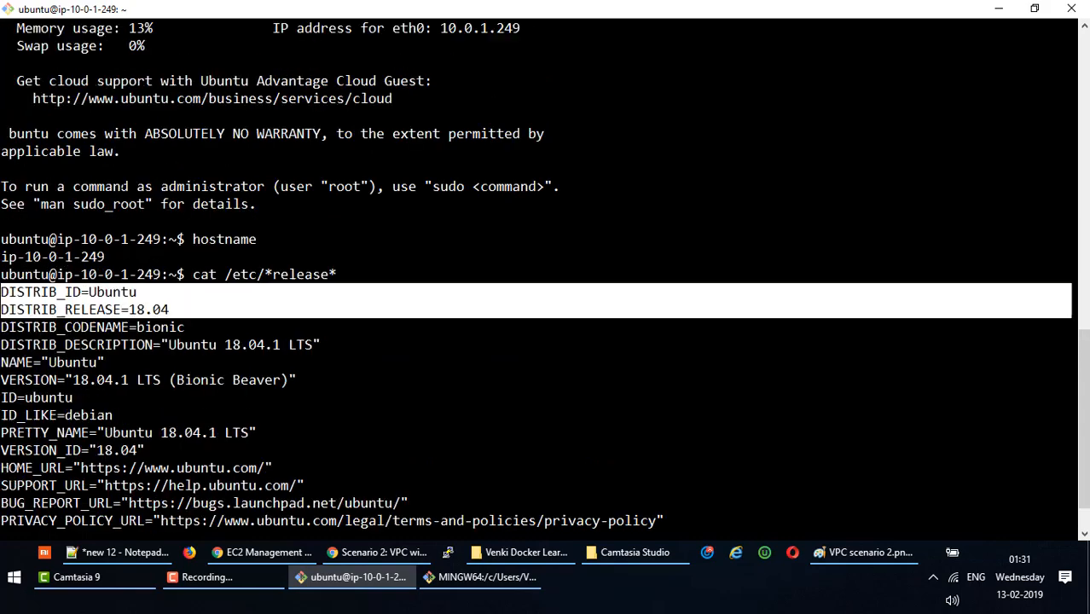
scroll(537, 273, up, 9)
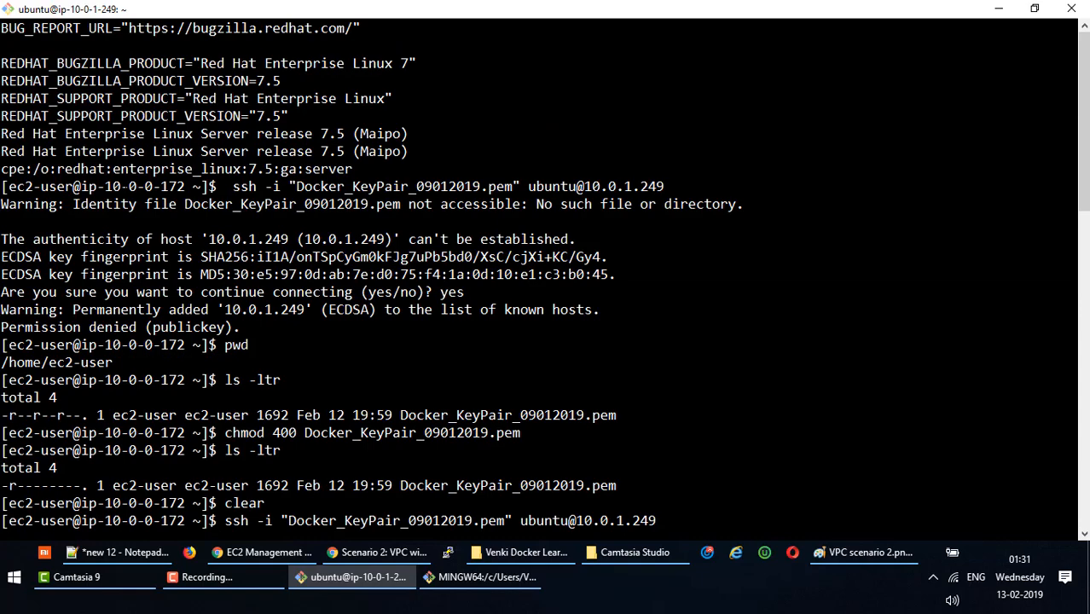
drag(2, 98, 2, 63)
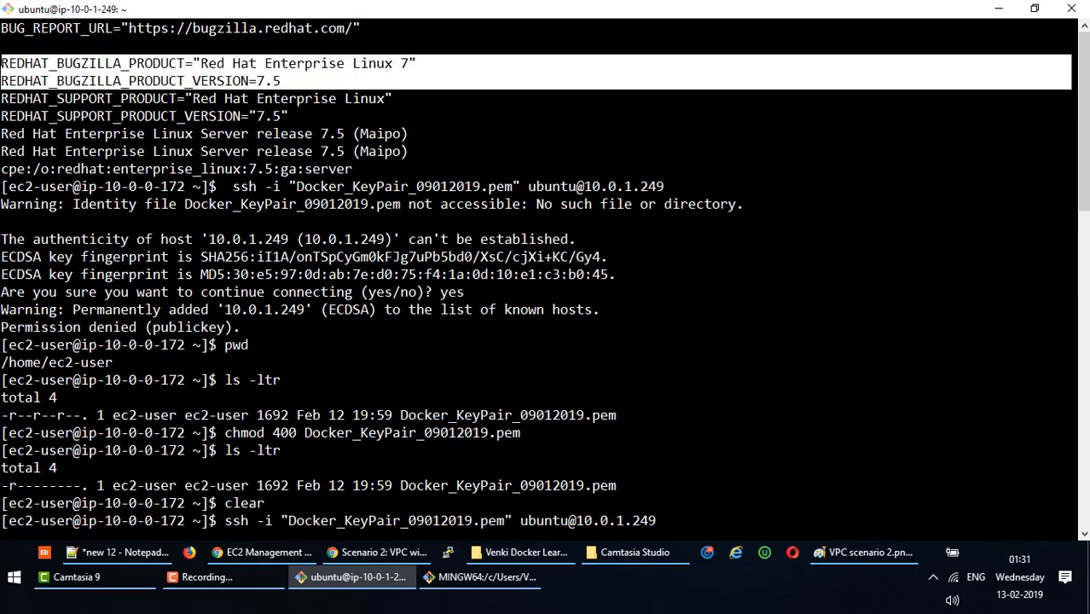
scroll(538, 273, down, 17)
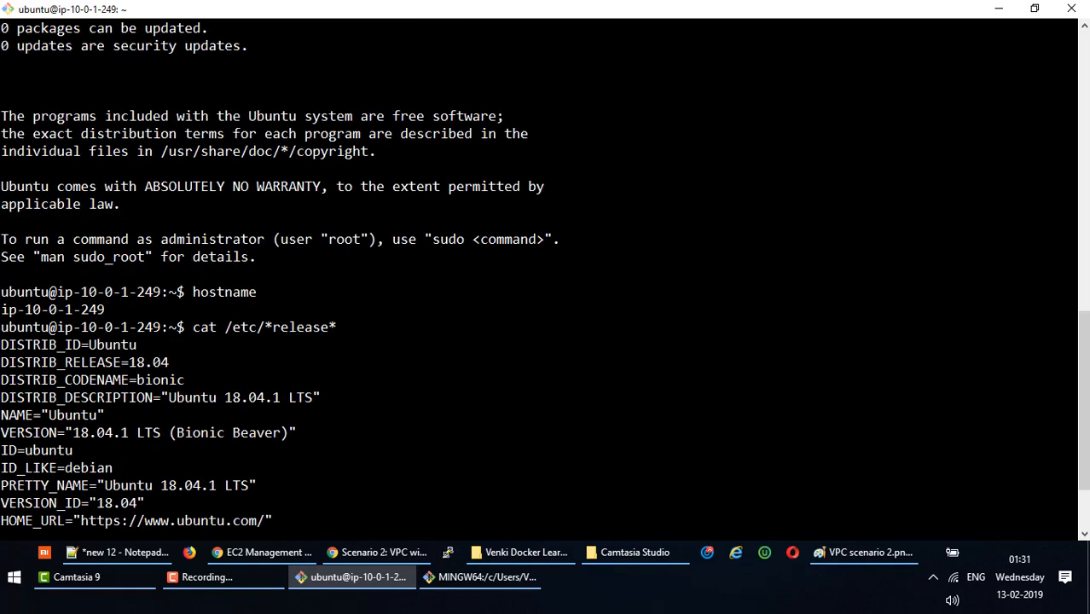
double_click(231, 517)
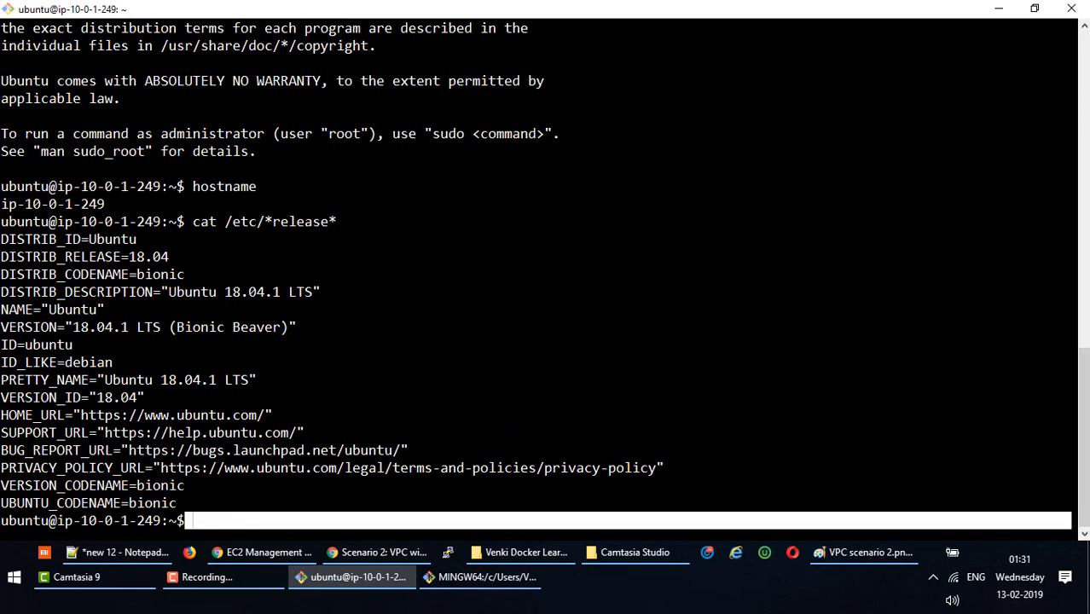
double_click(431, 378)
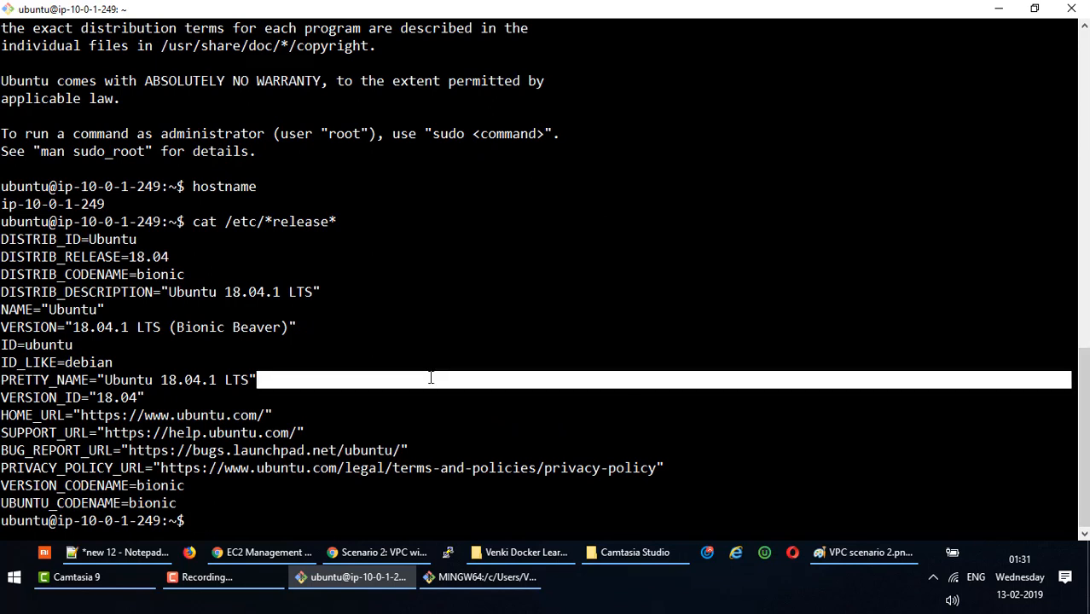
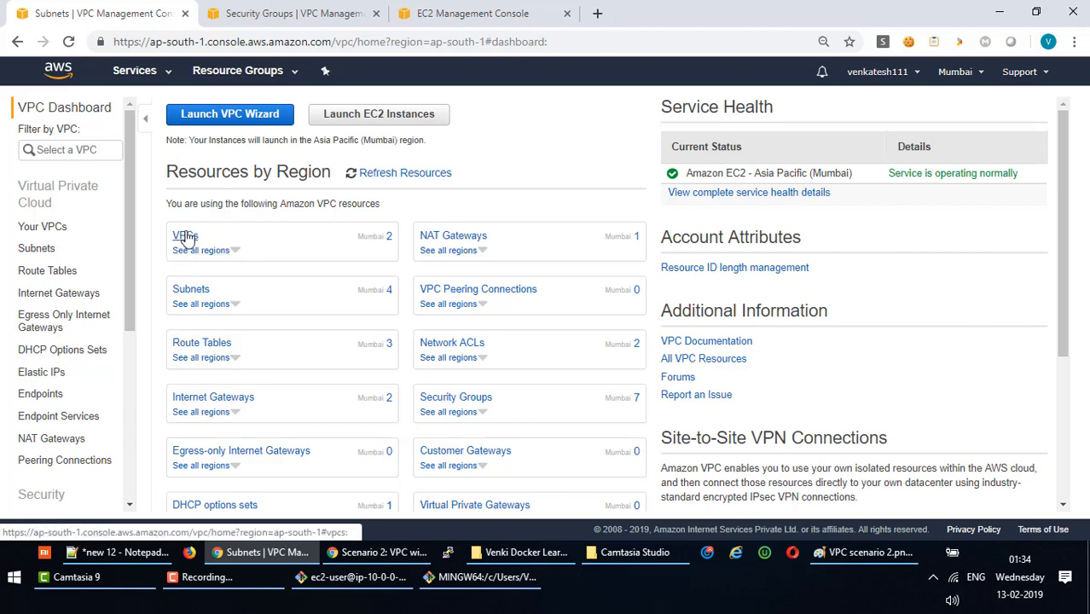
Select VPC LAB in the VPC list and try Delete VPC, which is refused.
click(186, 236)
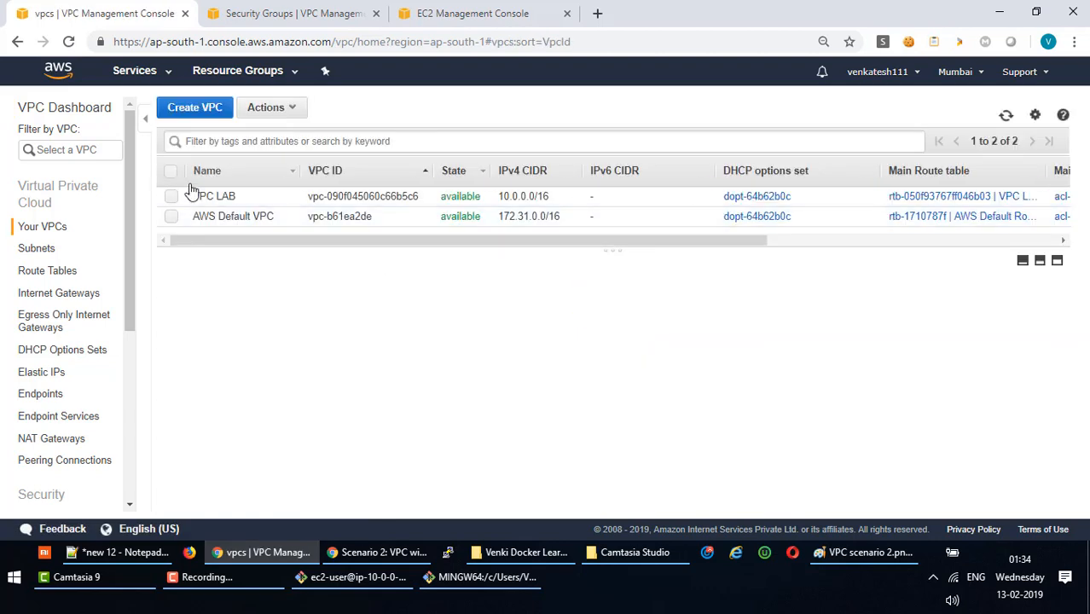
click(171, 198)
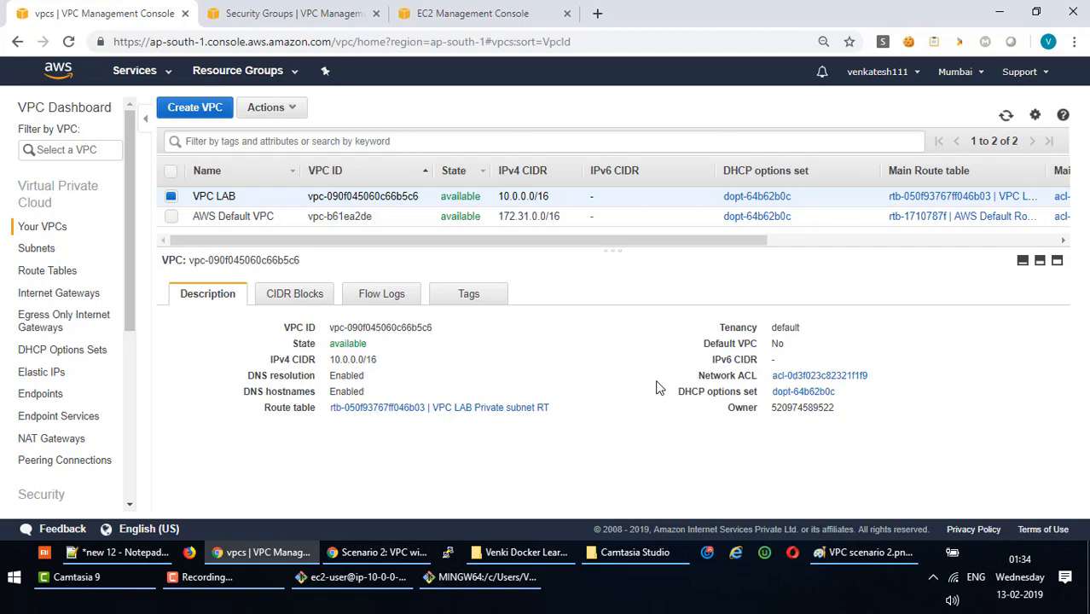
click(341, 577)
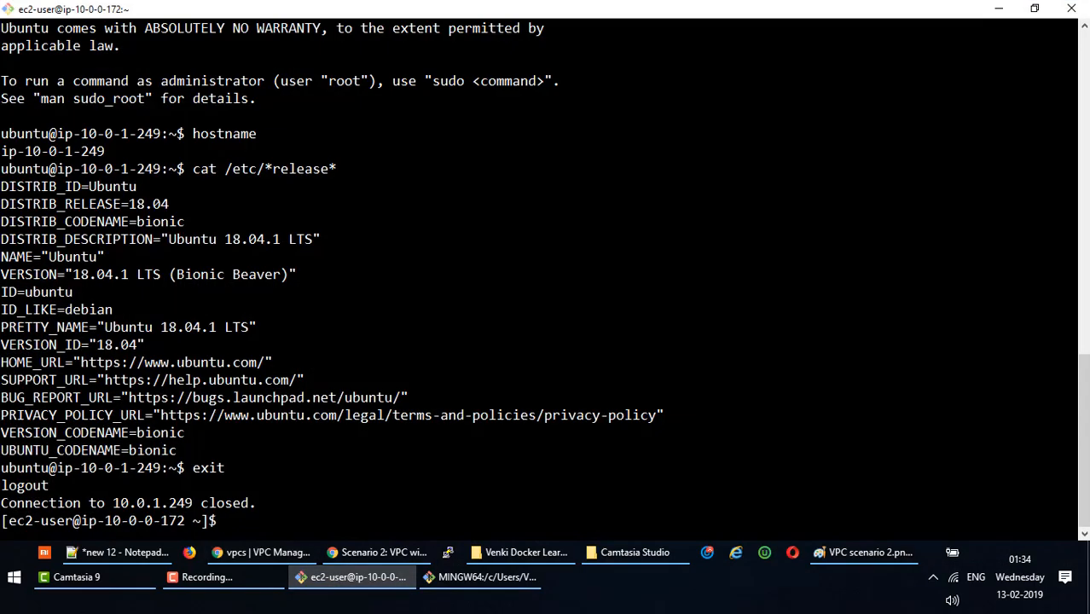
click(353, 580)
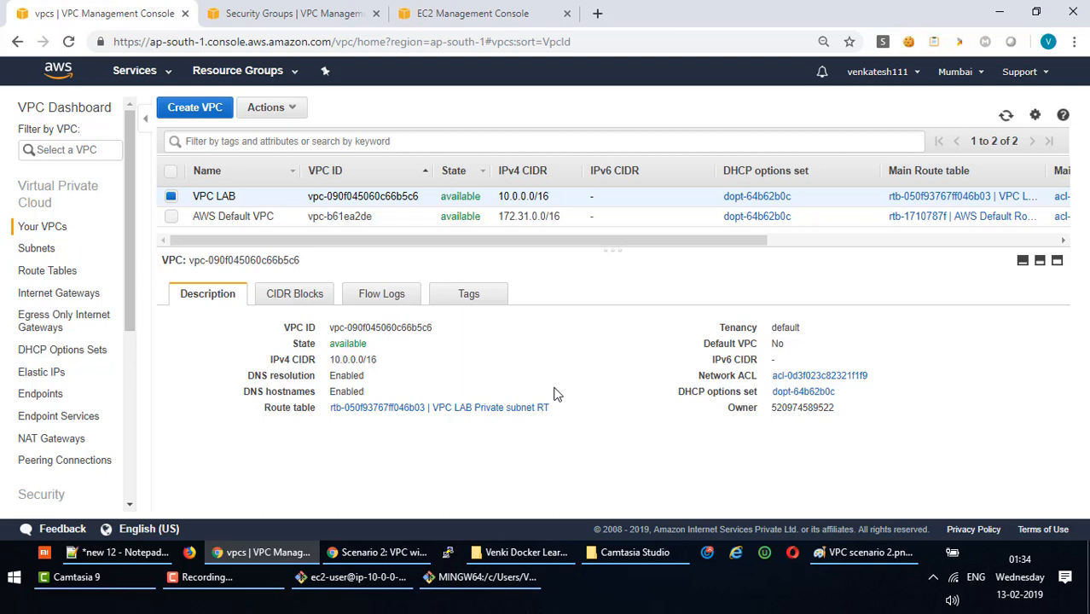
click(295, 113)
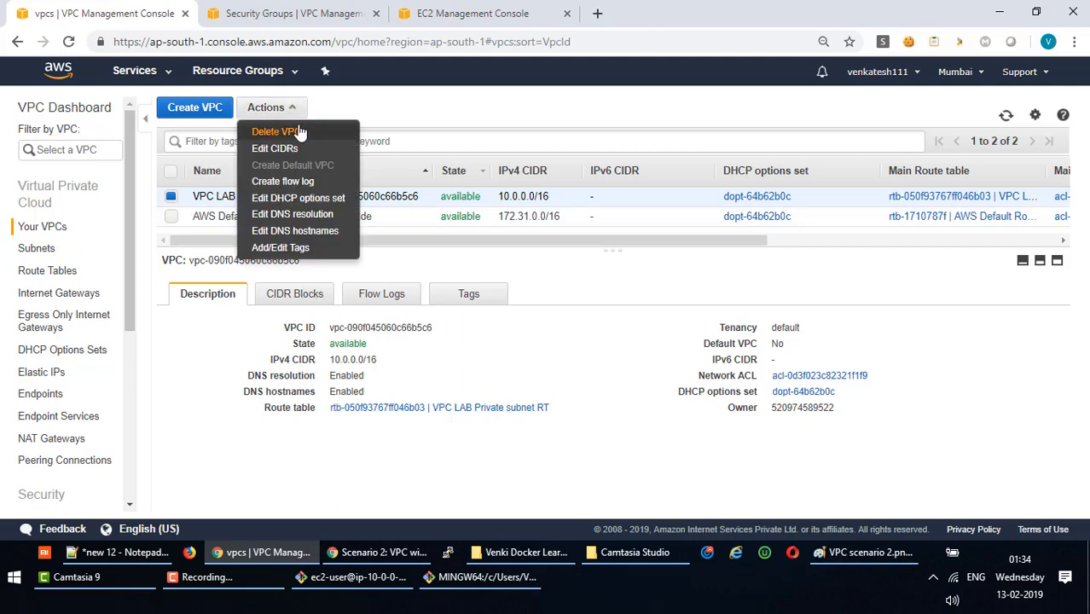
click(282, 134)
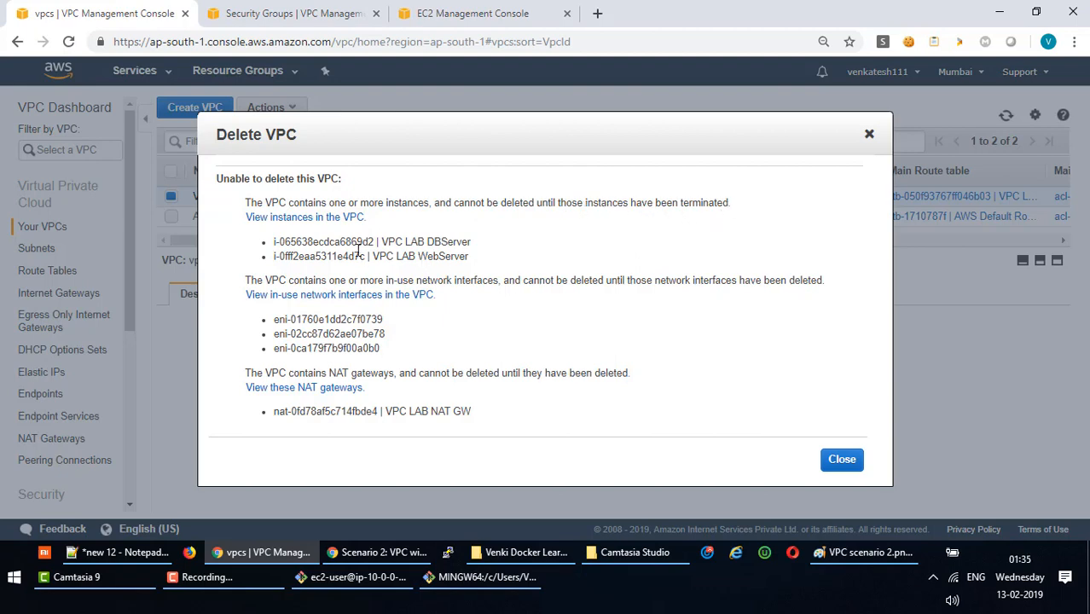
Highlight the blocking DBServer instance and network interface IDs in the Delete VPC error.
drag(274, 242, 260, 263)
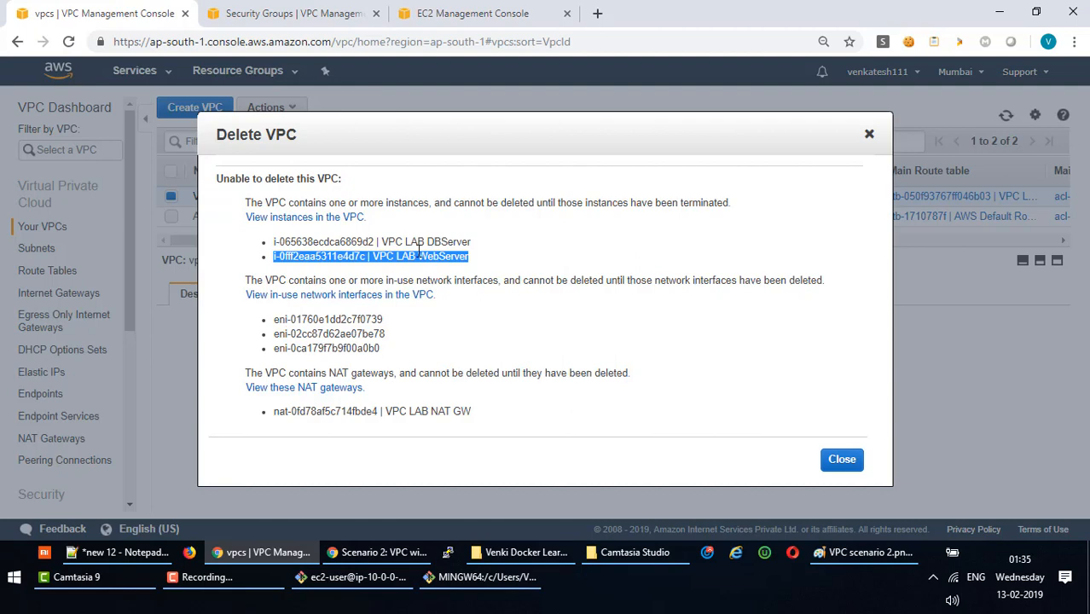
mouse_move(274, 322)
mouse_down()
mouse_move(397, 321)
mouse_move(386, 336)
mouse_move(265, 340)
mouse_up()
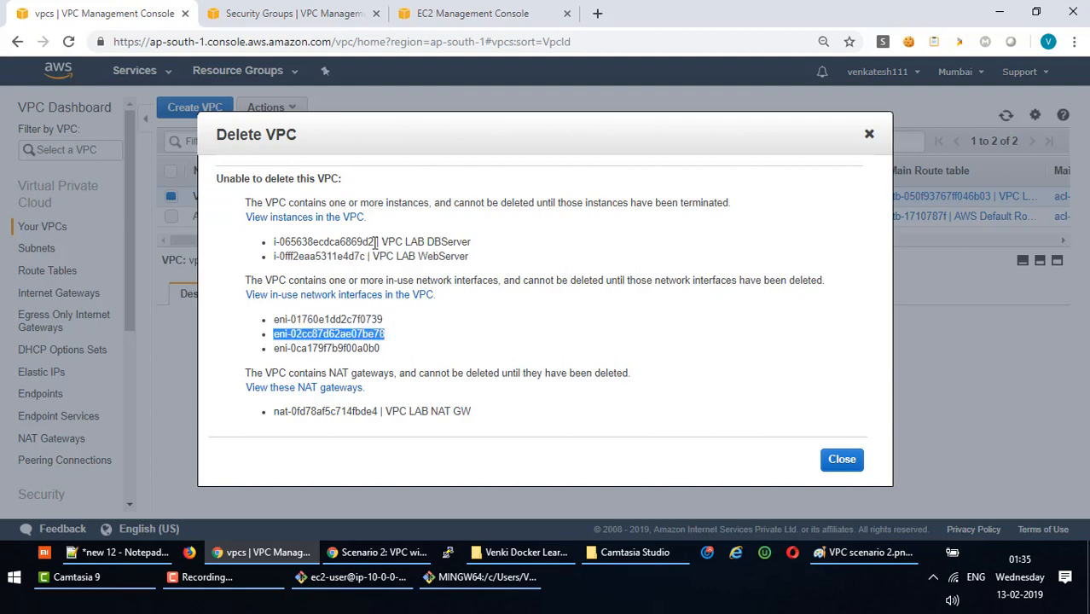
drag(384, 350, 260, 350)
click(401, 362)
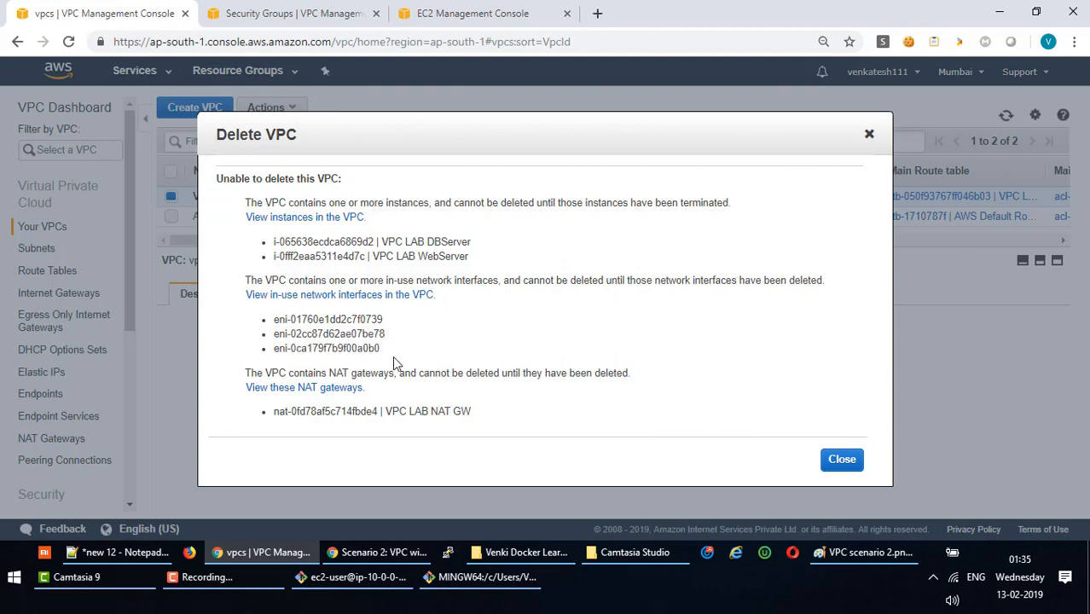
drag(386, 350, 263, 351)
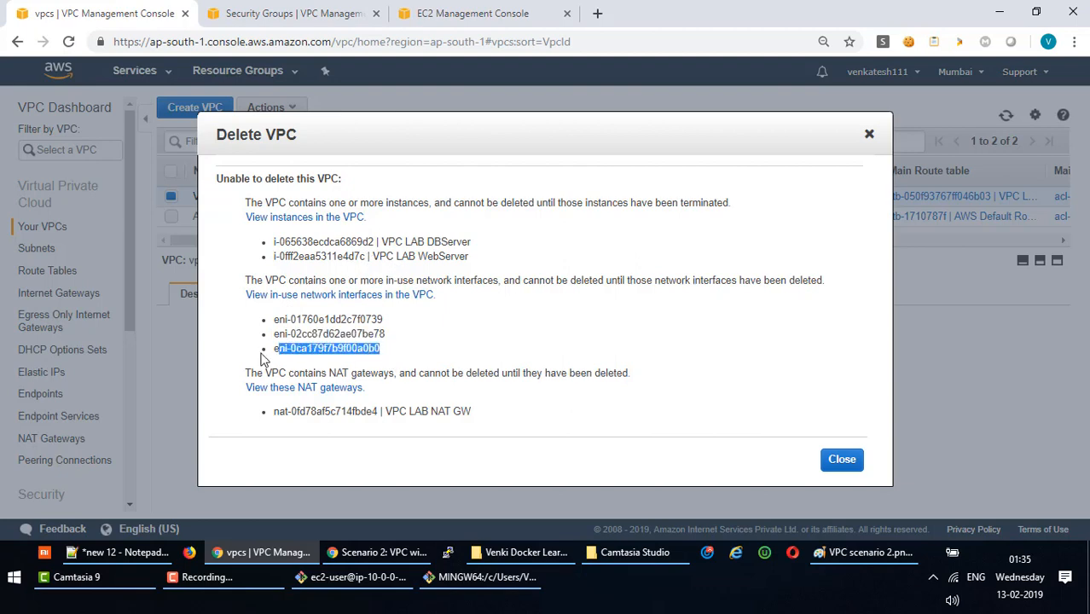
click(405, 349)
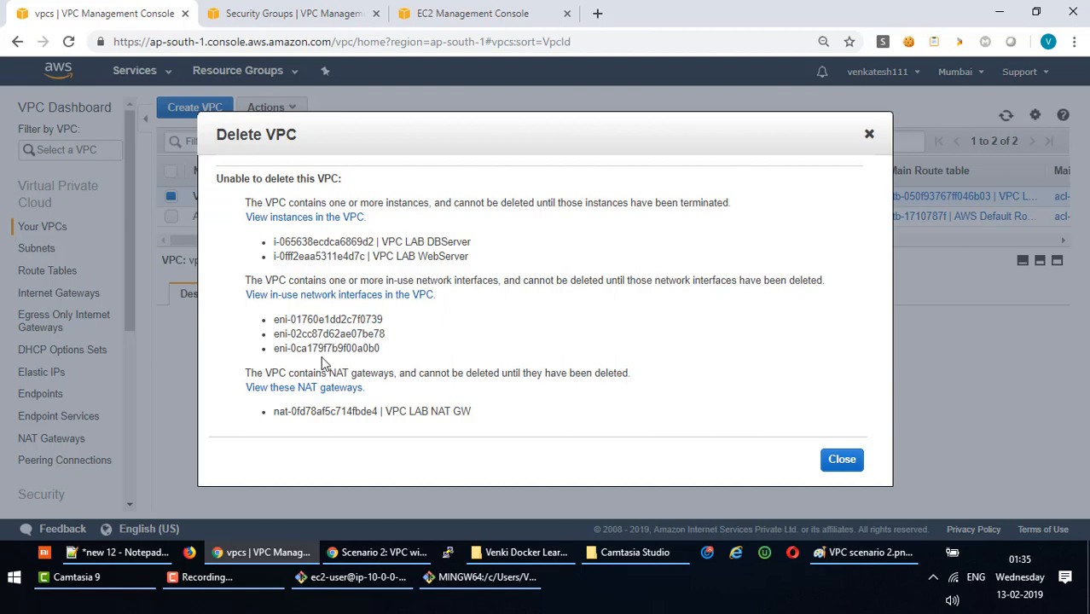
Open the VPC's instance list in two new tabs and bring up the scenario diagram in Paint.
click(339, 295)
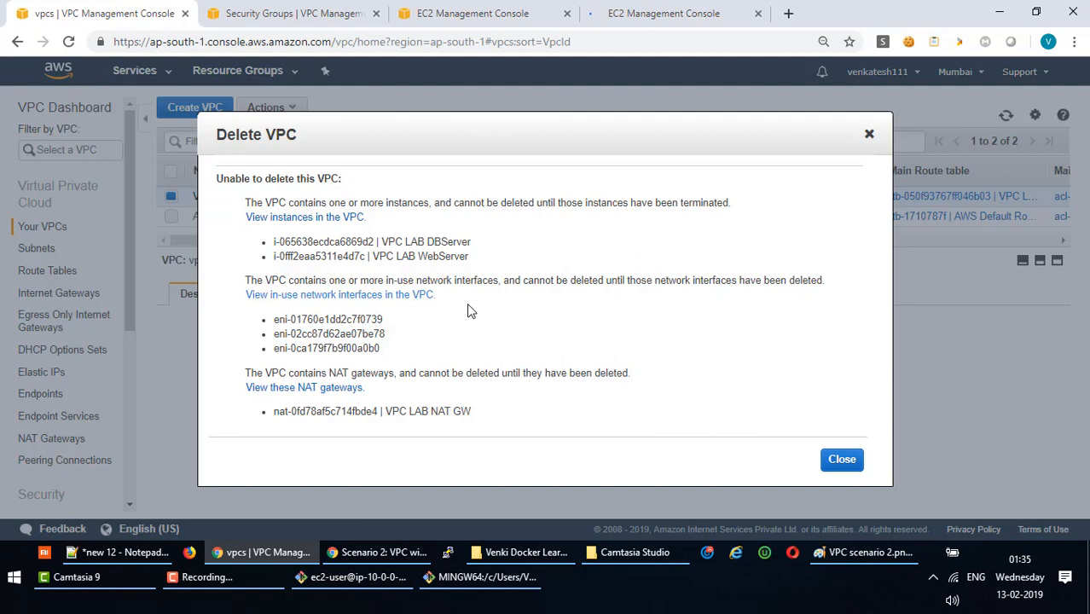
click(320, 221)
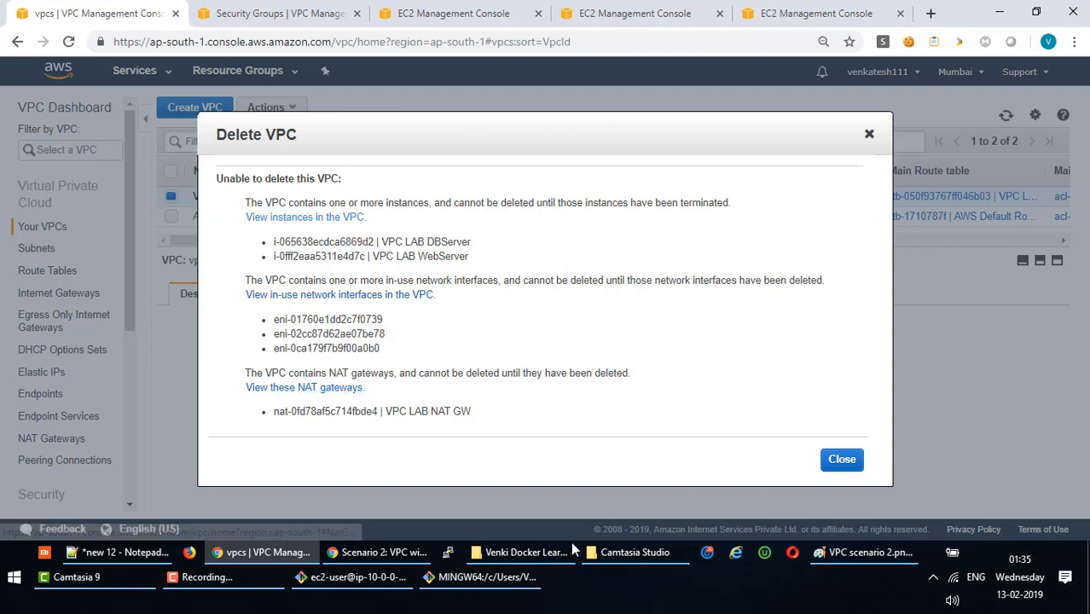
click(857, 553)
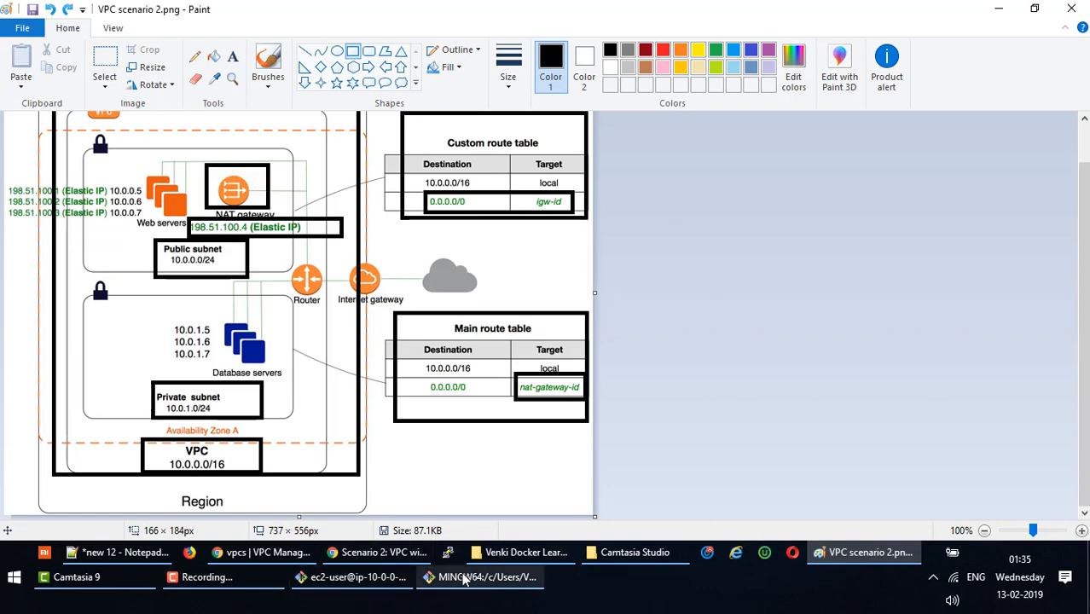
Return to the Delete VPC error and review its two instances, three interfaces and NAT gateway.
click(379, 559)
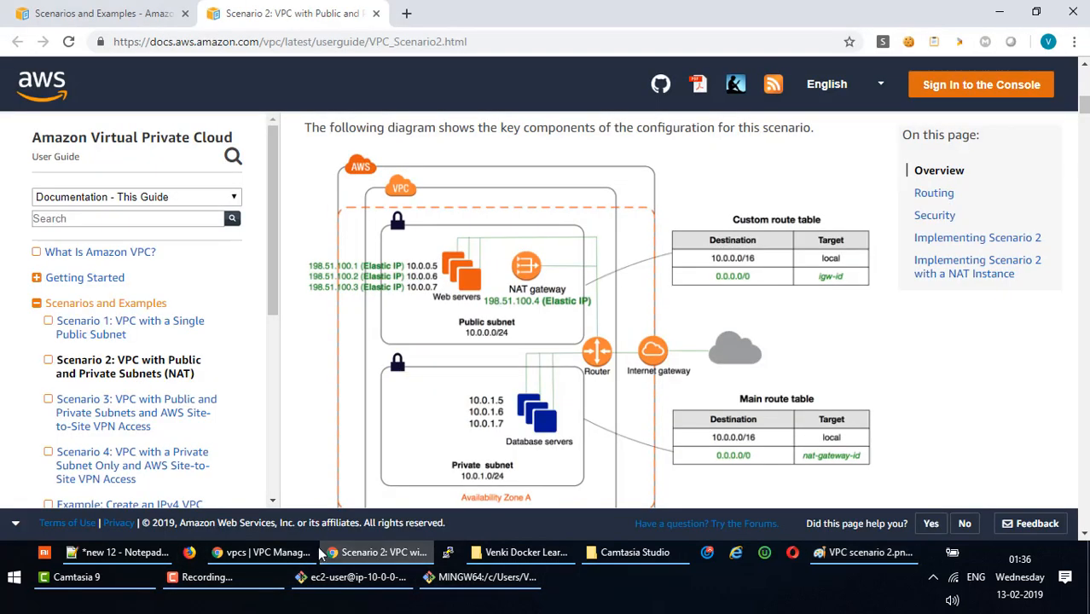
click(266, 552)
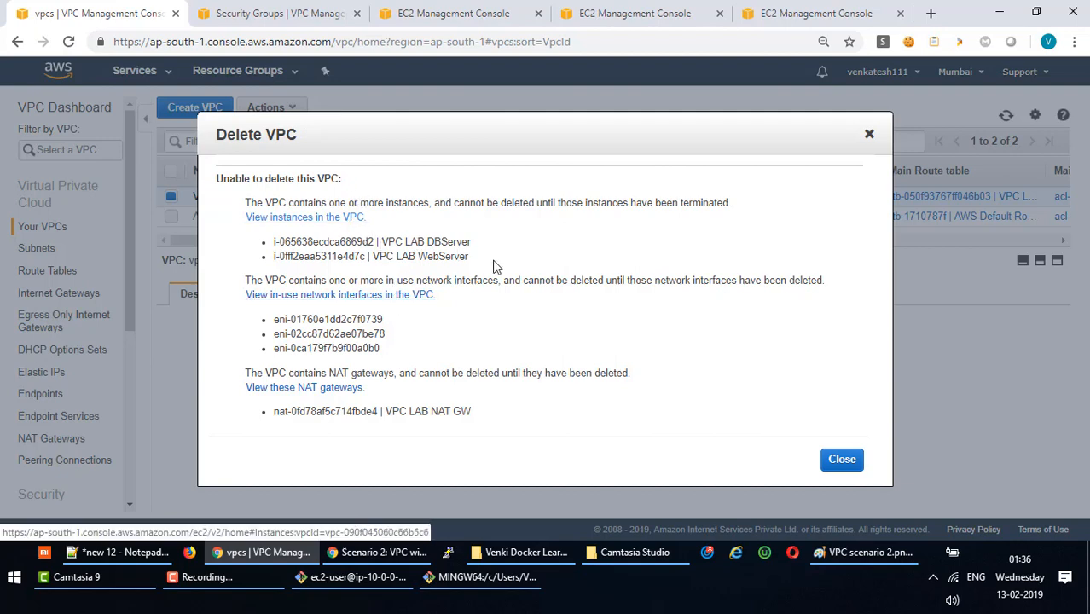
drag(487, 259, 264, 256)
drag(404, 355, 260, 323)
drag(390, 402, 248, 384)
click(533, 406)
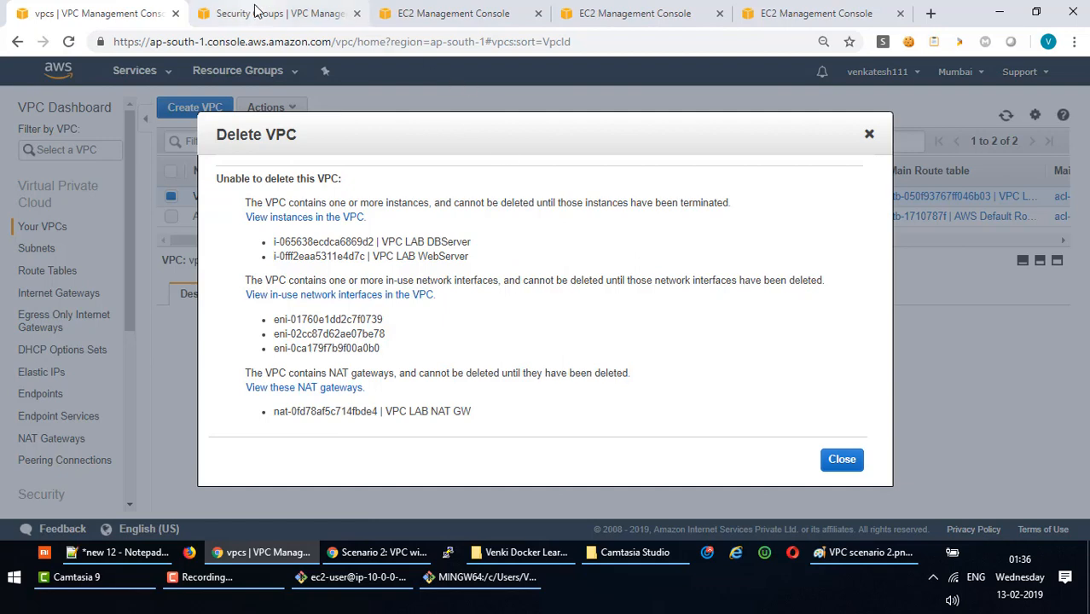
click(477, 19)
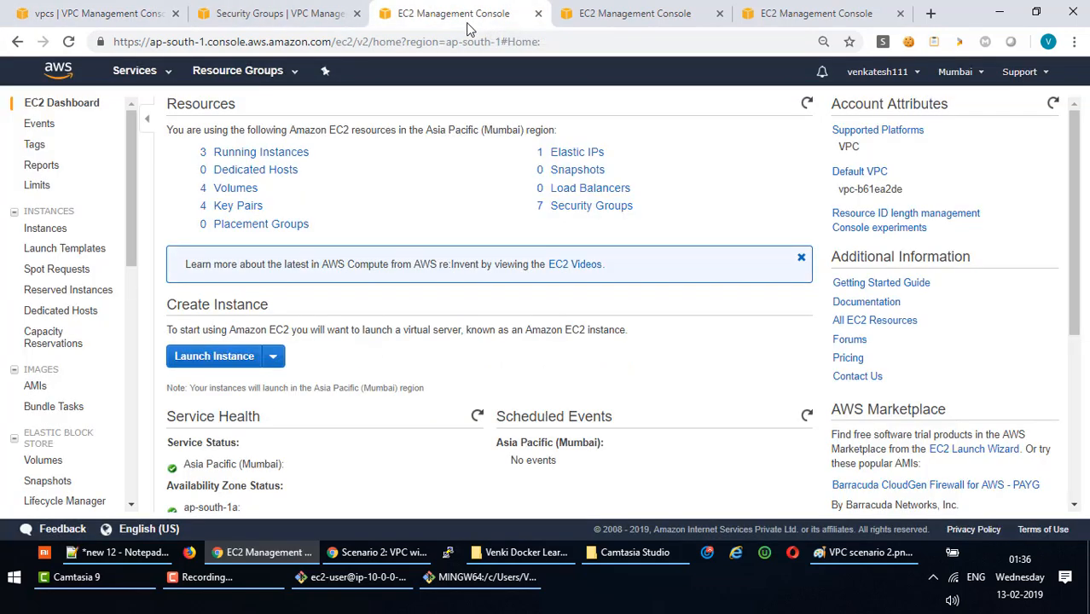
Close the stray network interface, EC2 and Security Groups tabs.
click(631, 15)
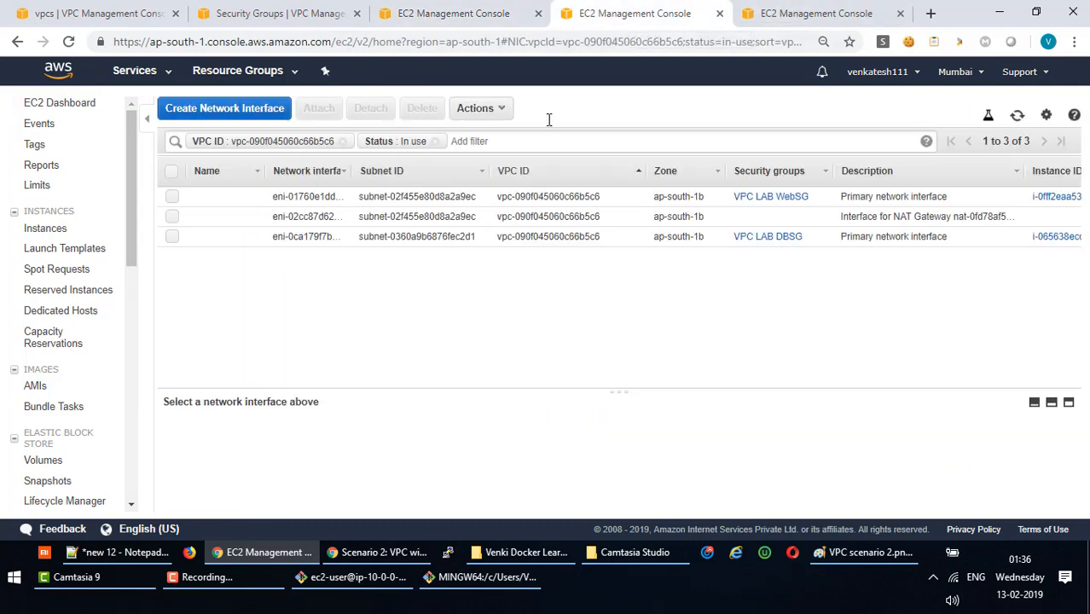
click(720, 16)
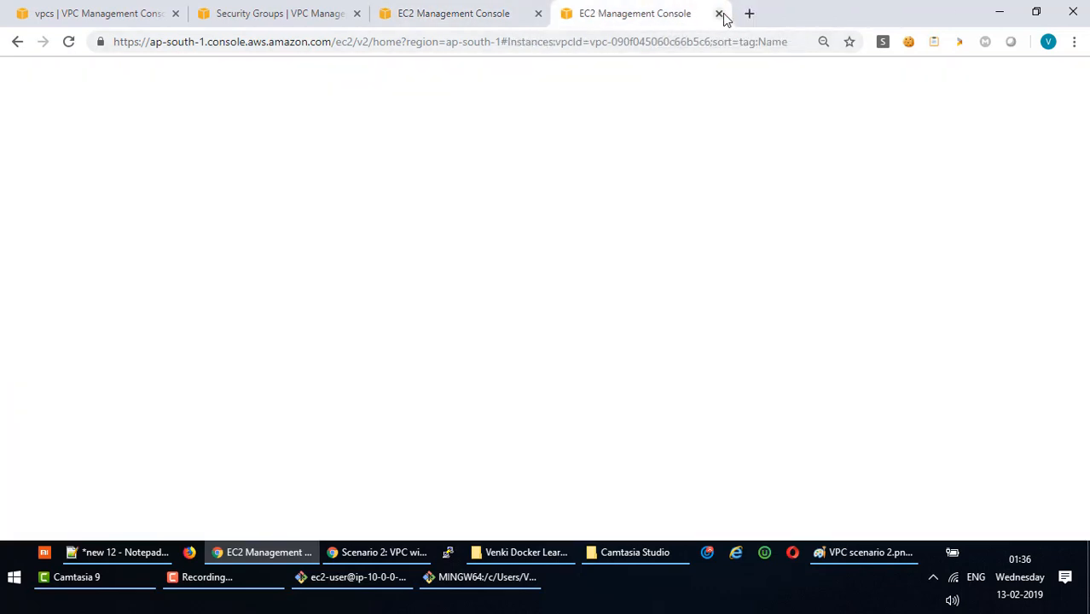
click(721, 16)
click(567, 14)
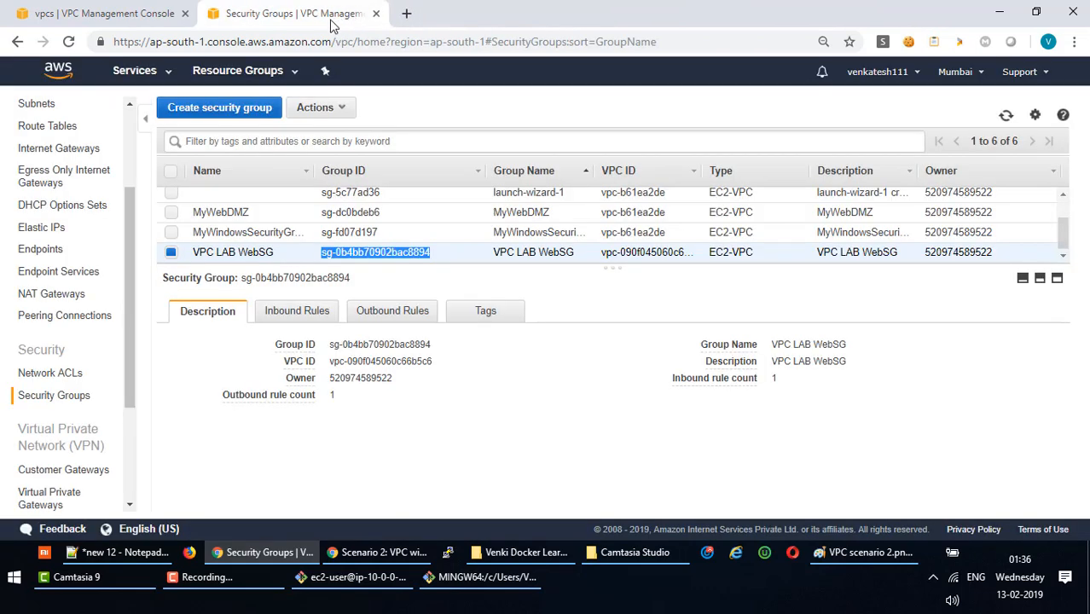
click(377, 15)
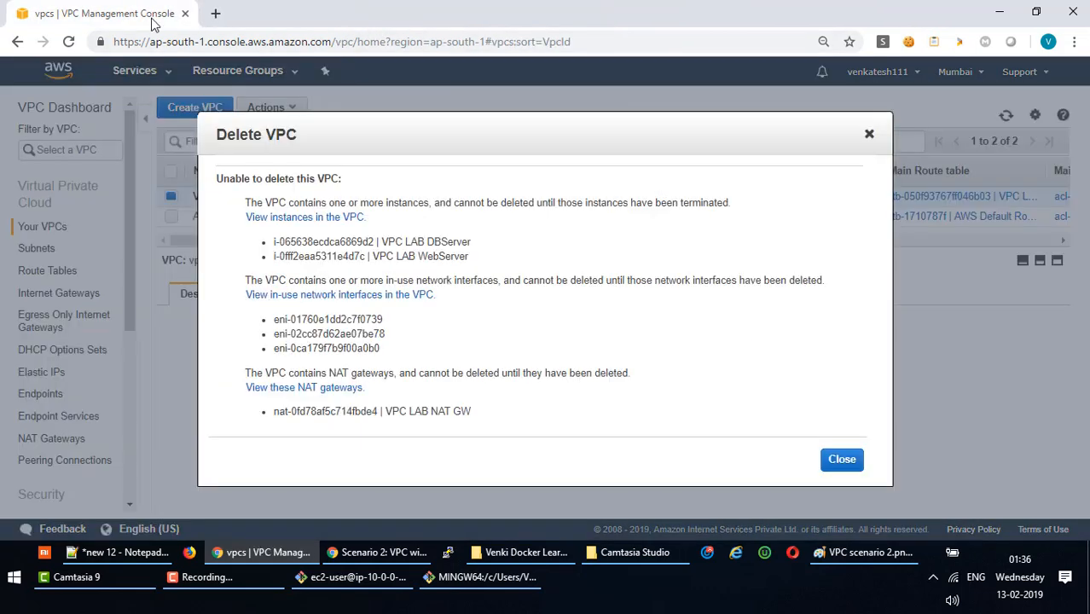
Open VPC LAB's instances, network interfaces and NAT gateways in new tabs from the error.
click(317, 220)
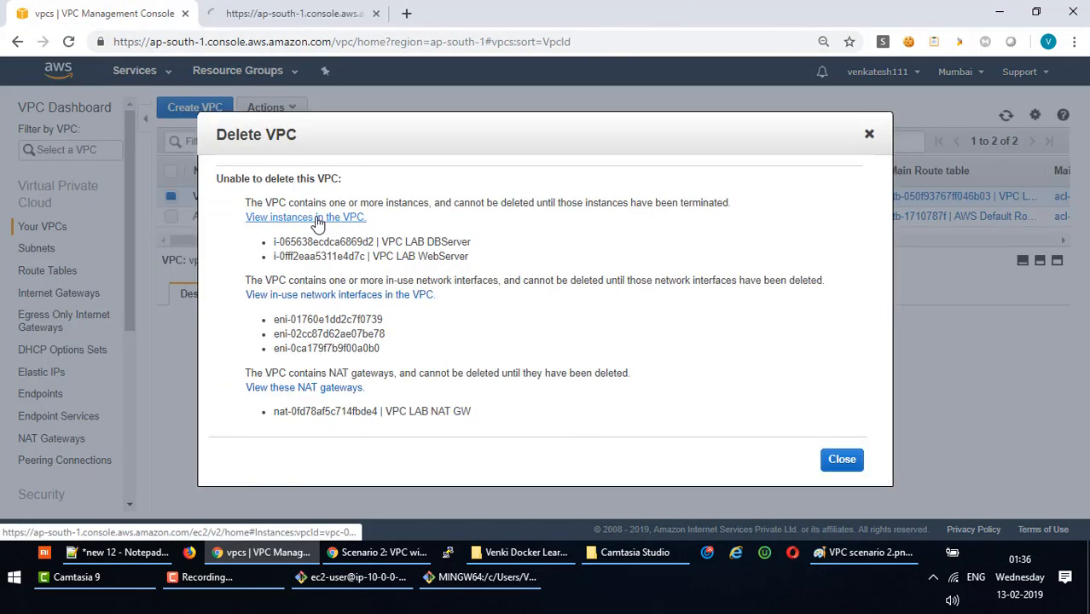
click(341, 298)
click(339, 388)
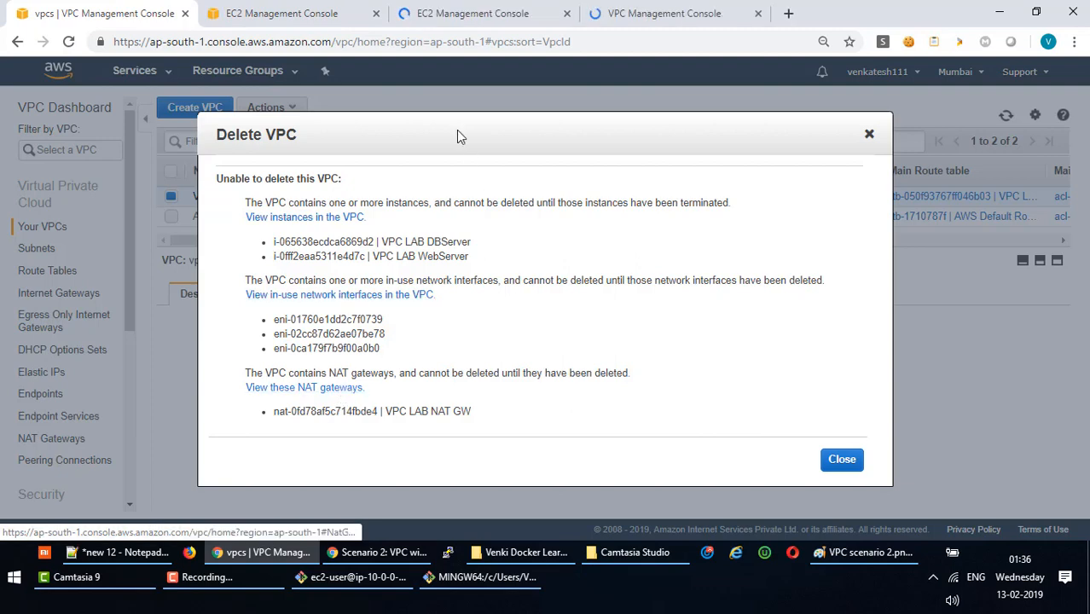
click(315, 15)
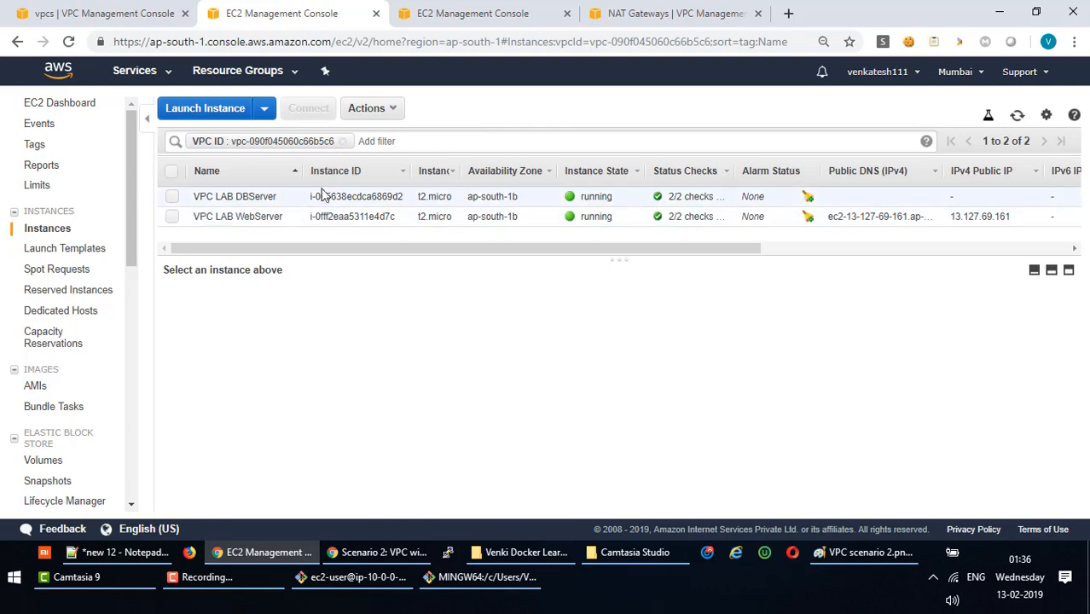
Stop the DBServer and WebServer instances, then check Git Bash shows the SSH session closed.
click(171, 197)
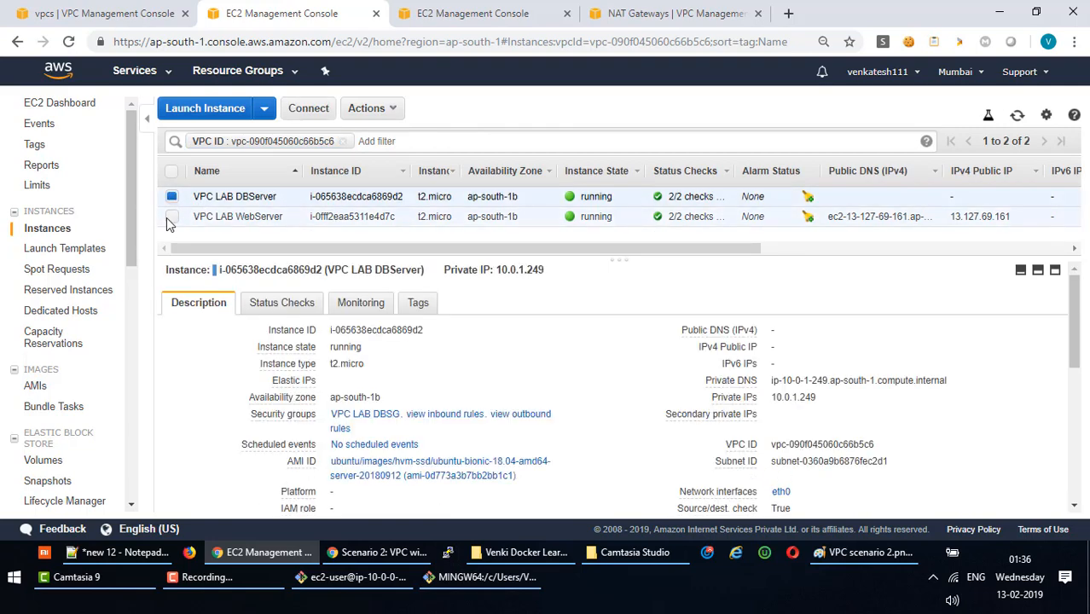
click(172, 217)
click(394, 113)
mouse_move(392, 204)
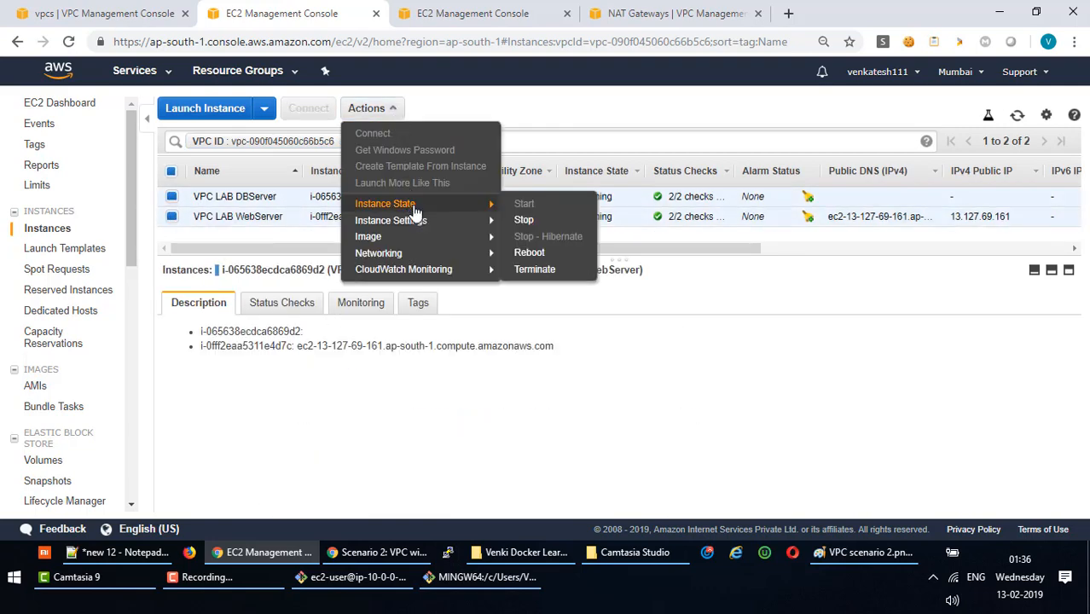
click(527, 221)
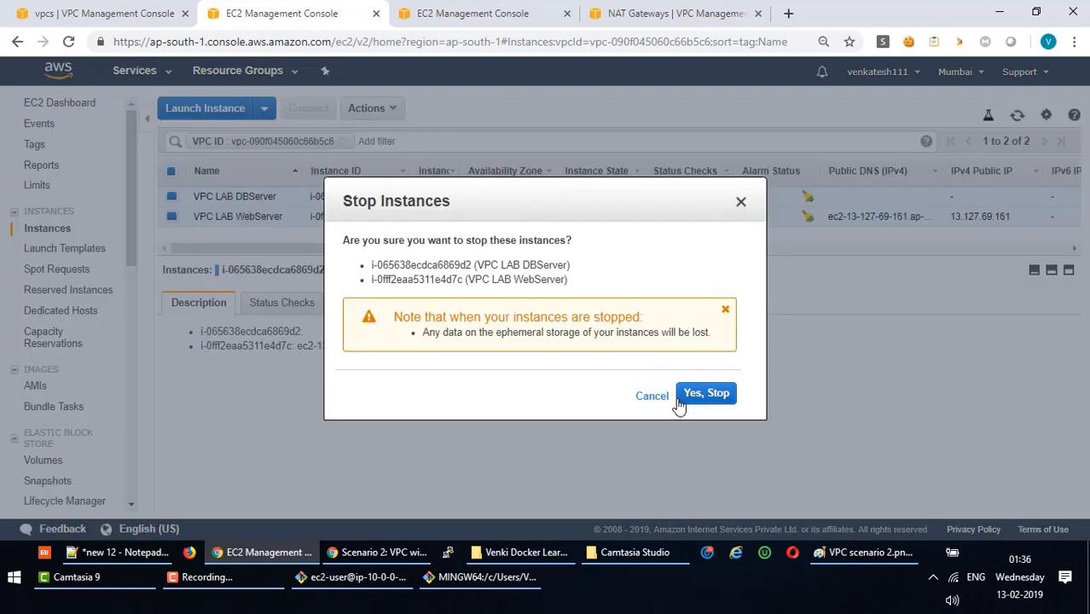
click(702, 394)
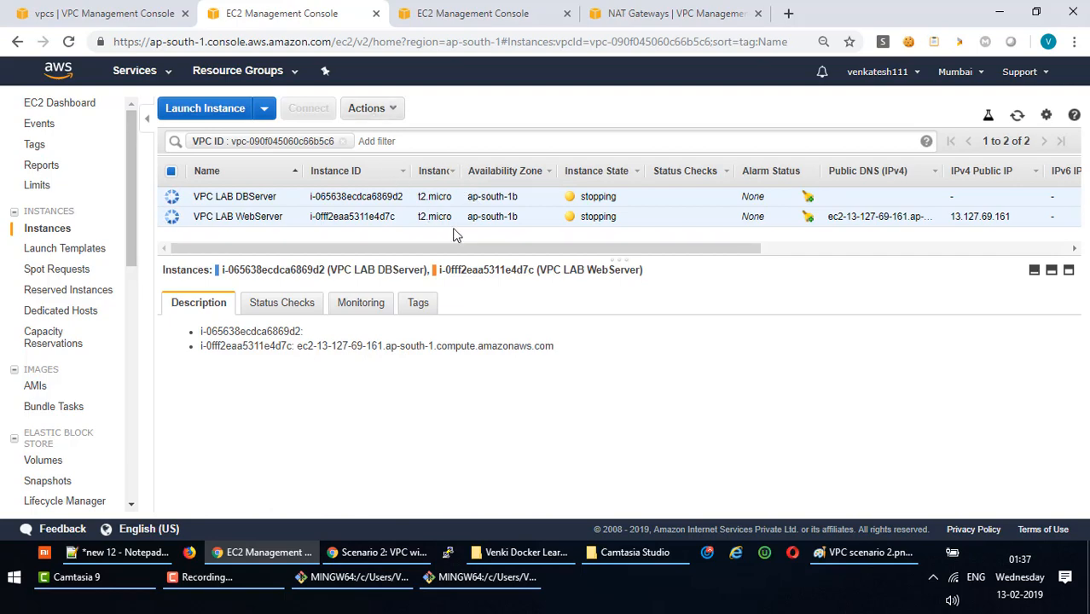
click(375, 587)
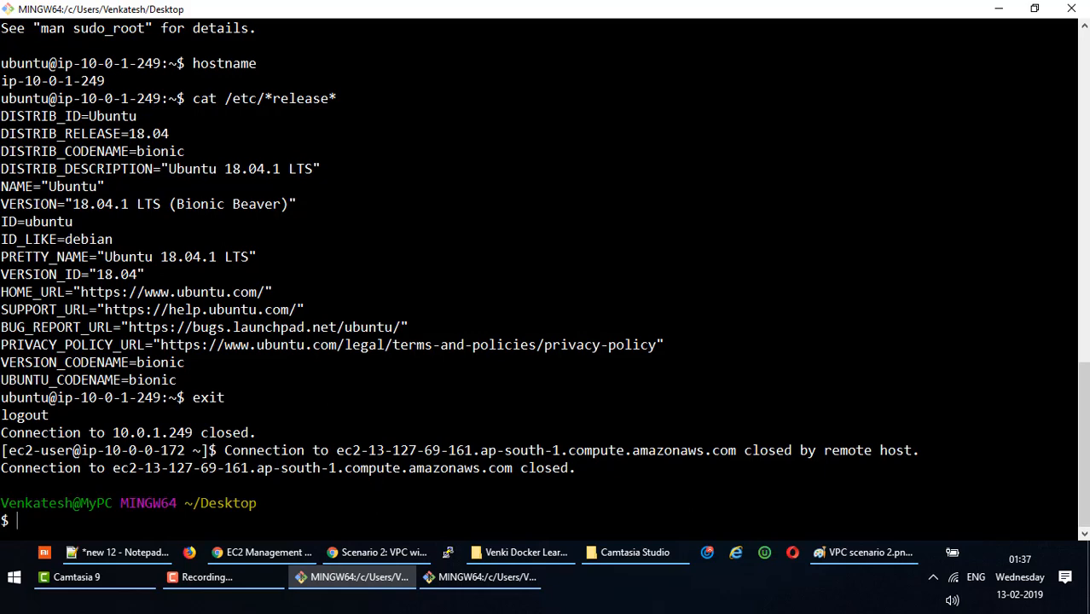
Minimise Git Bash and return to the EC2 list showing DBServer and WebServer stopped.
click(375, 580)
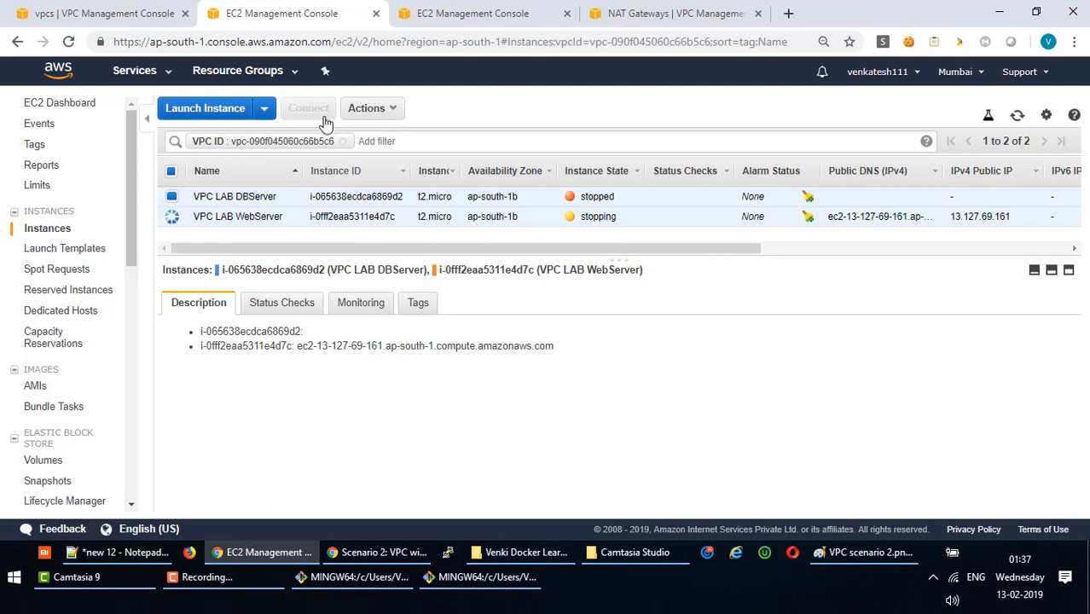
click(128, 13)
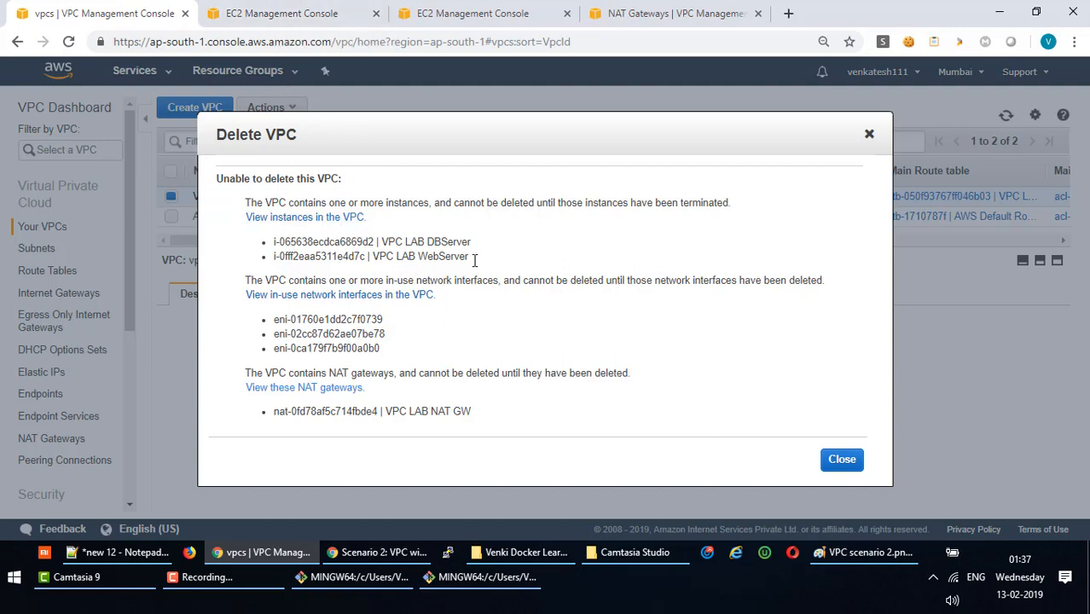
click(286, 14)
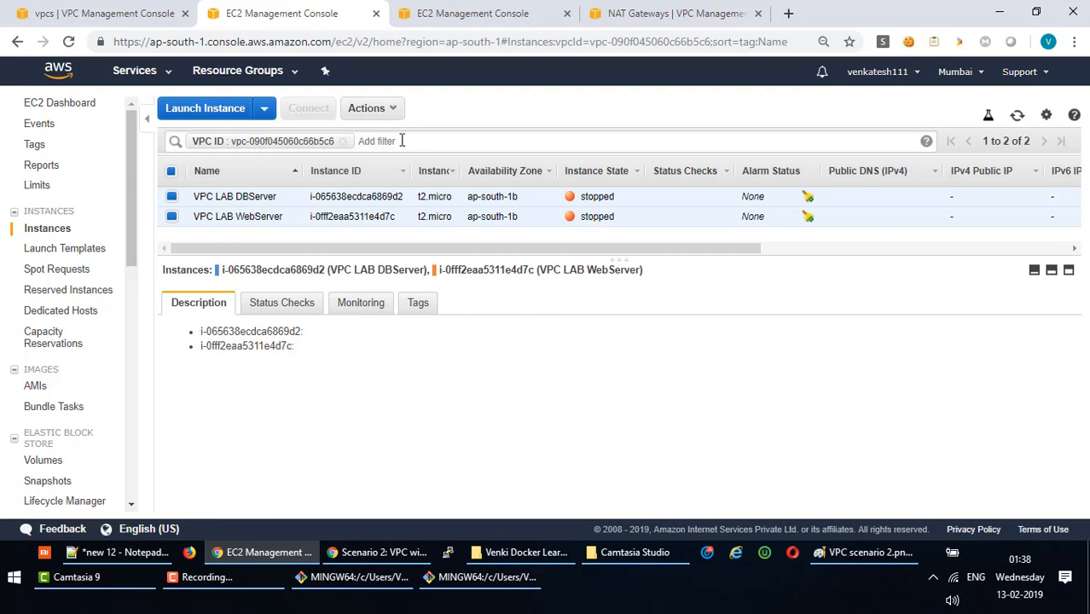
click(396, 110)
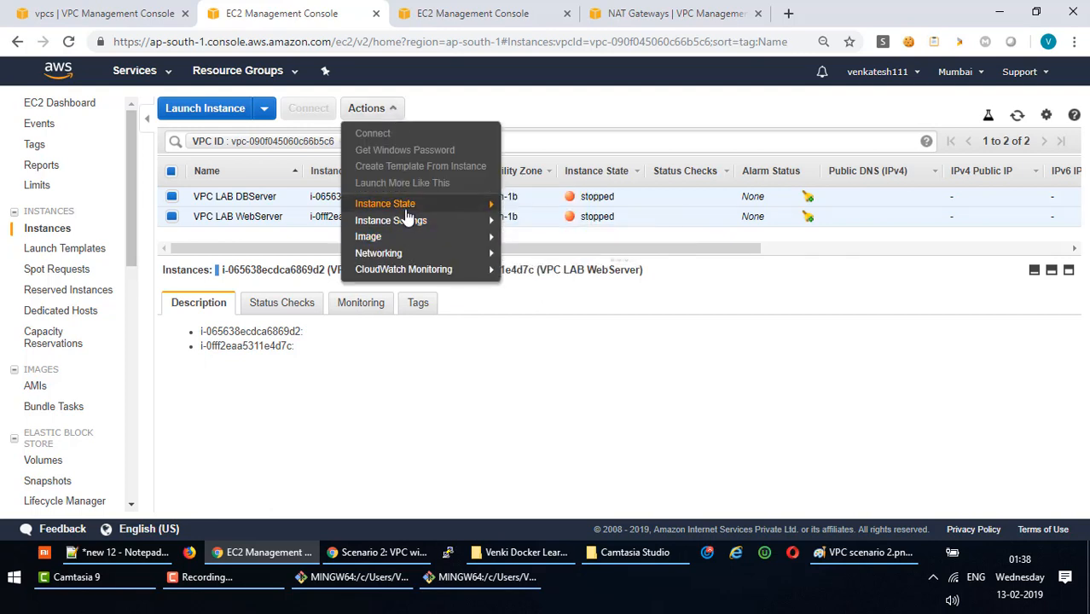
Back out of terminating and retry Delete VPC on VPC LAB, which is still refused.
mouse_move(422, 211)
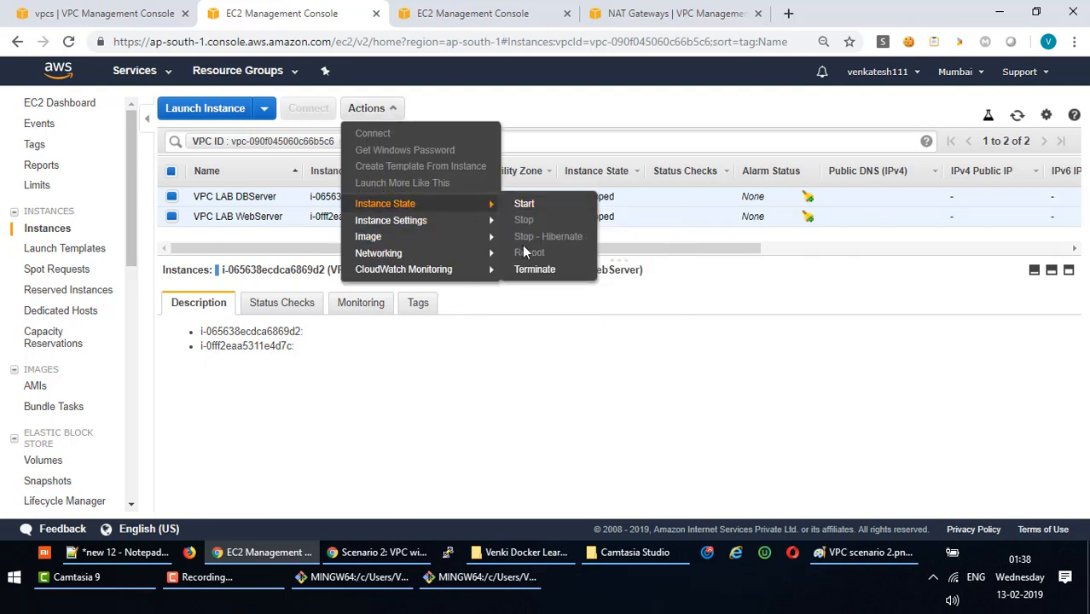
click(534, 272)
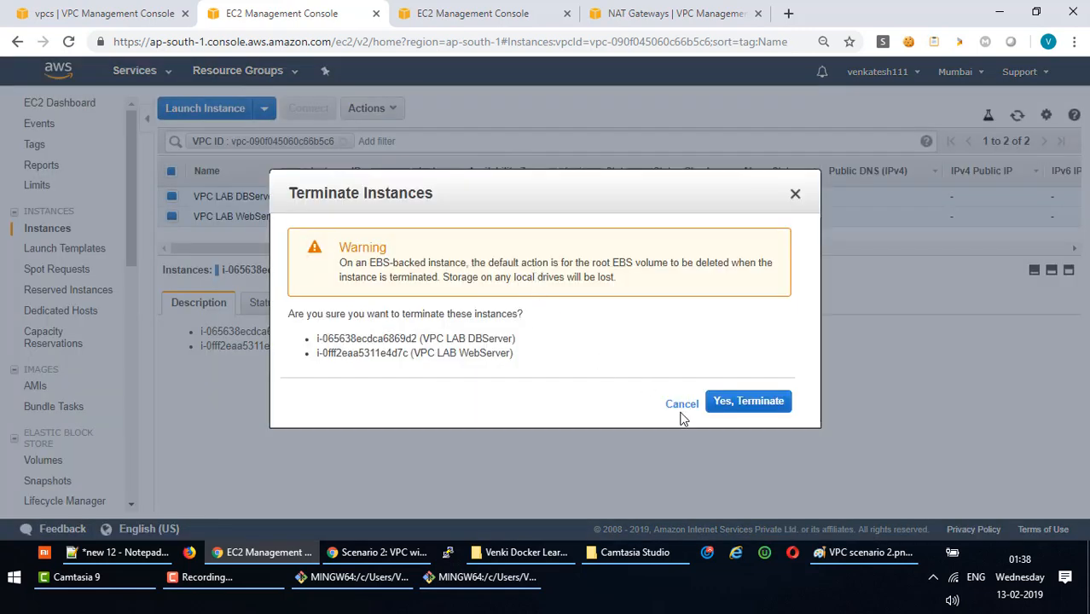
click(682, 406)
click(106, 13)
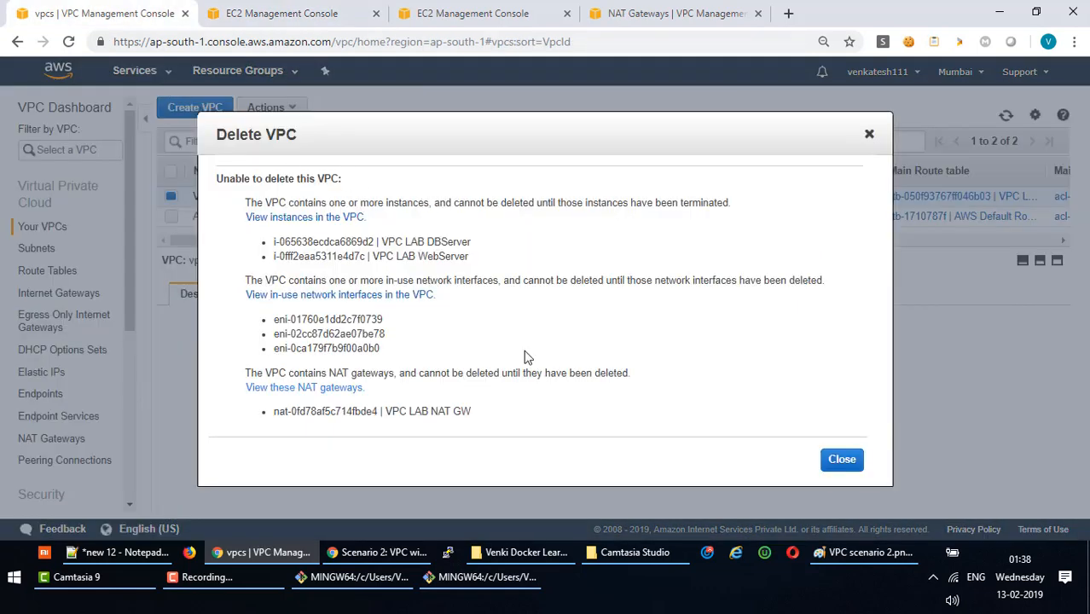
click(832, 461)
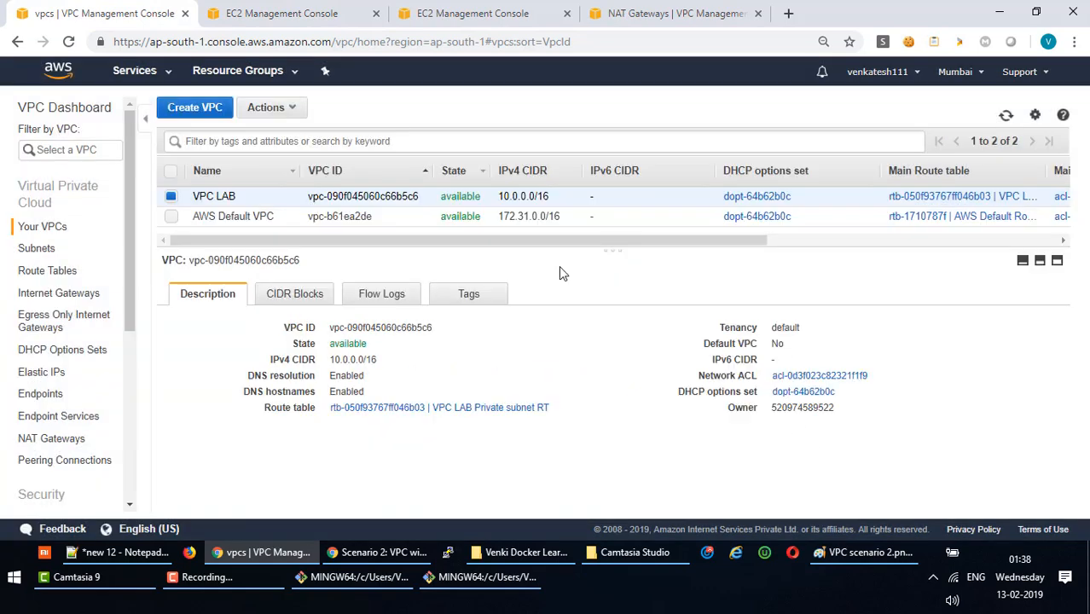
click(294, 109)
click(300, 130)
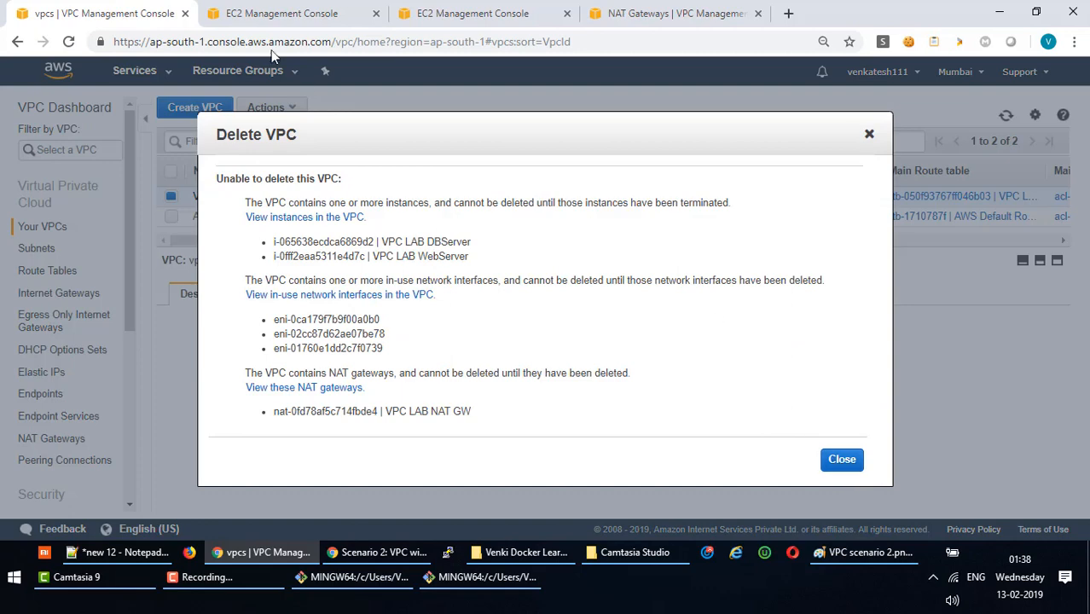
Terminate both VPC LAB instances, DBServer and WebServer.
click(319, 13)
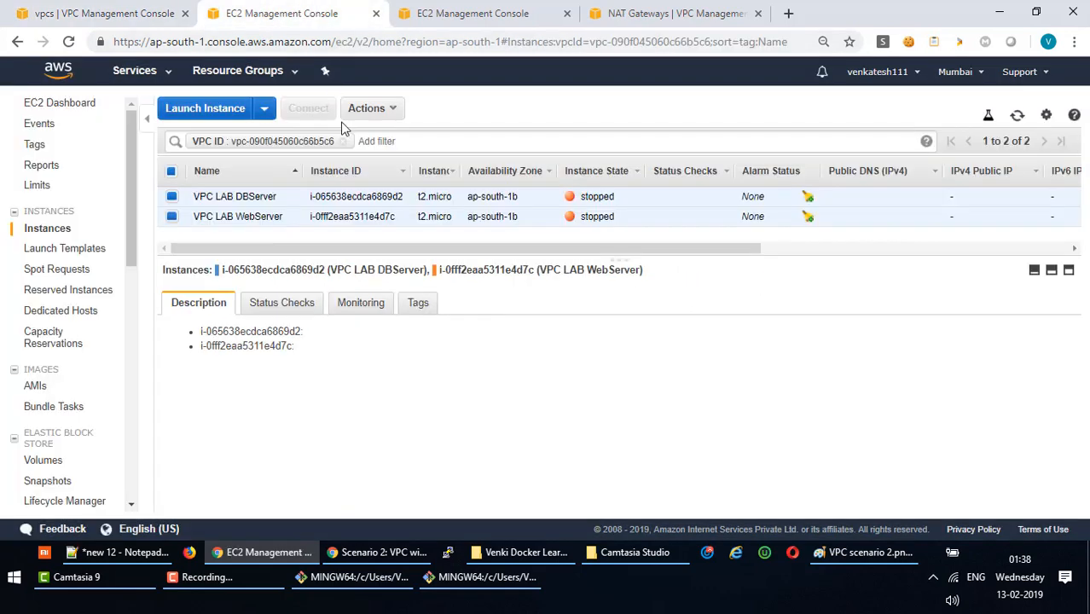
click(394, 109)
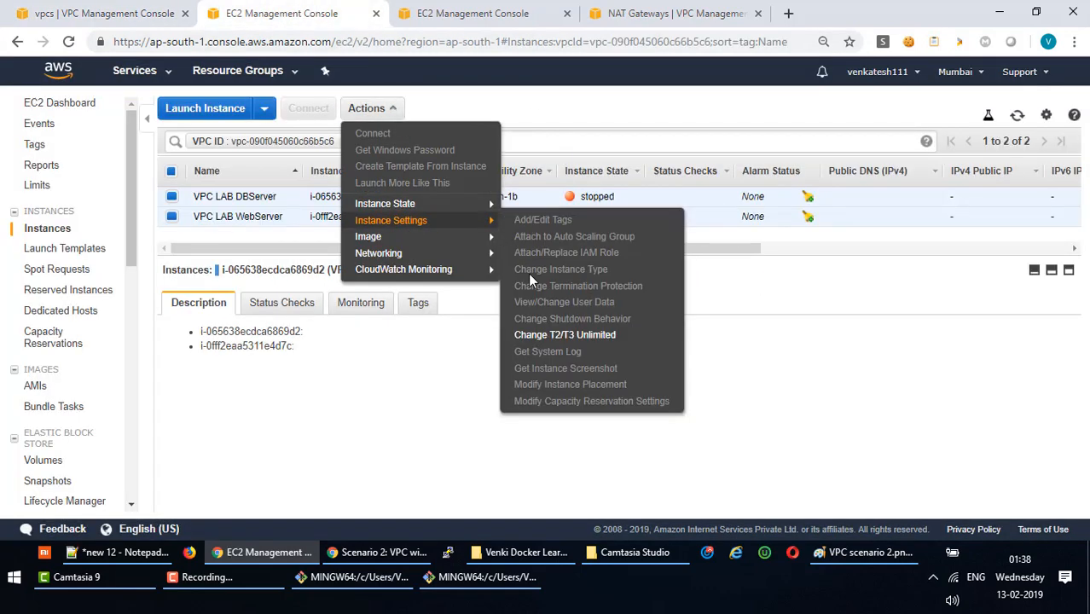
mouse_move(401, 204)
click(529, 271)
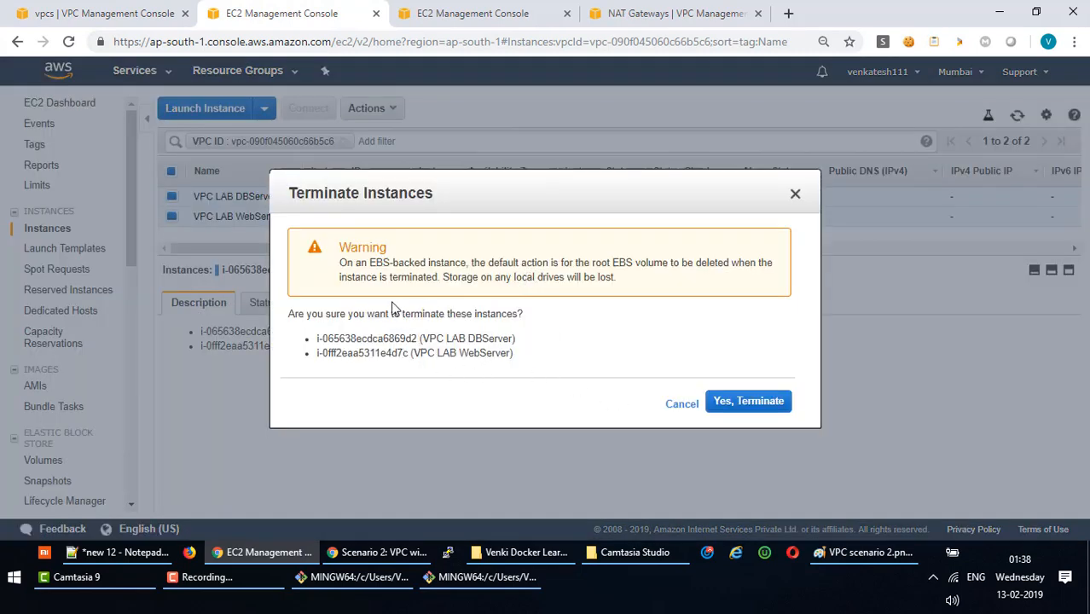
click(730, 402)
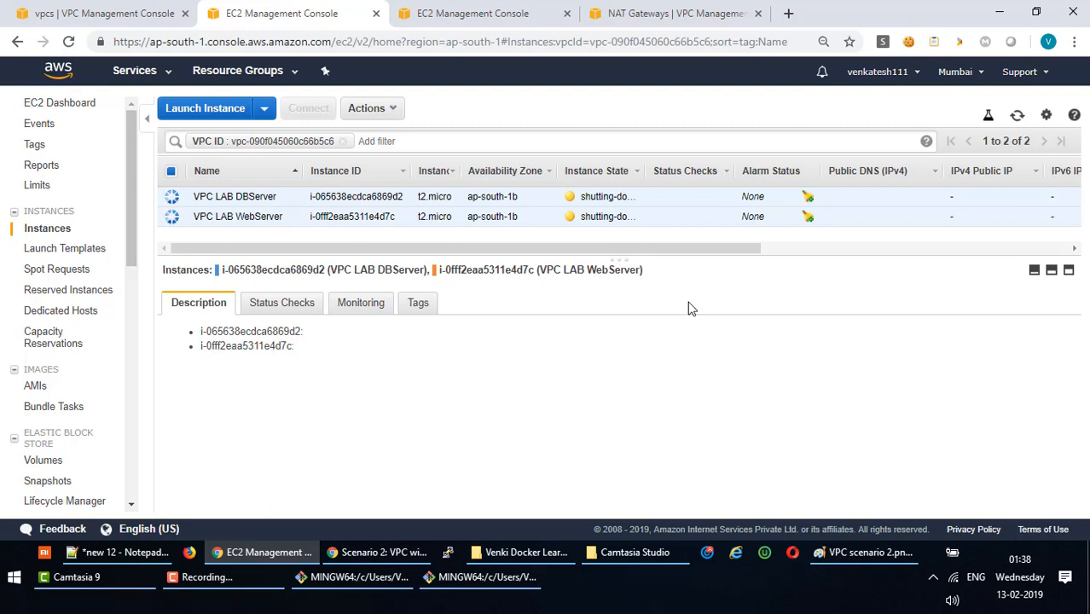
Refresh the EC2 list to confirm both instances are gone, then return to the VPC console.
click(1017, 117)
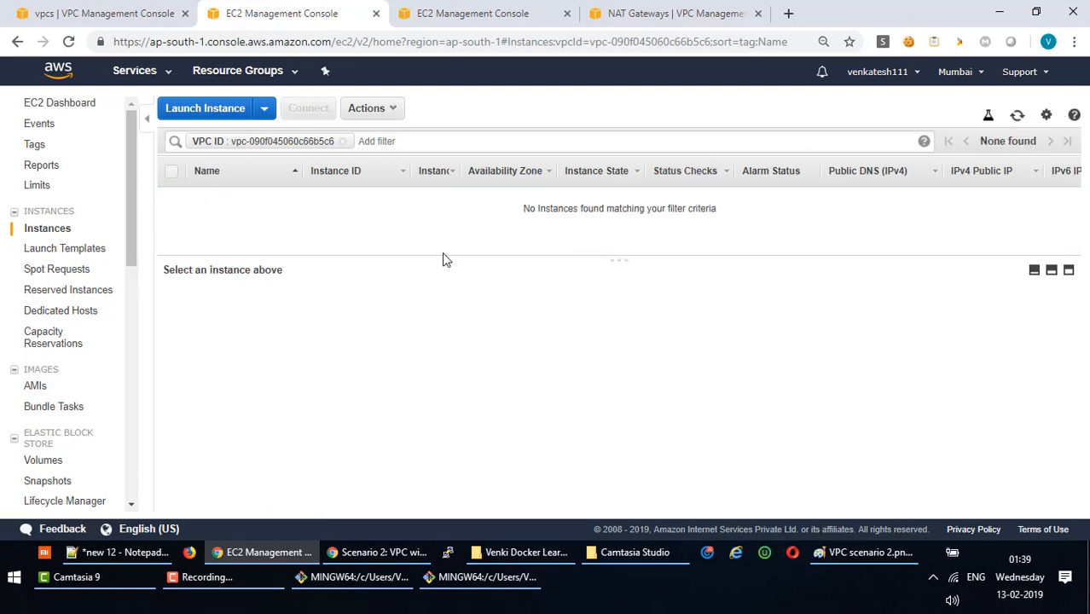
click(95, 13)
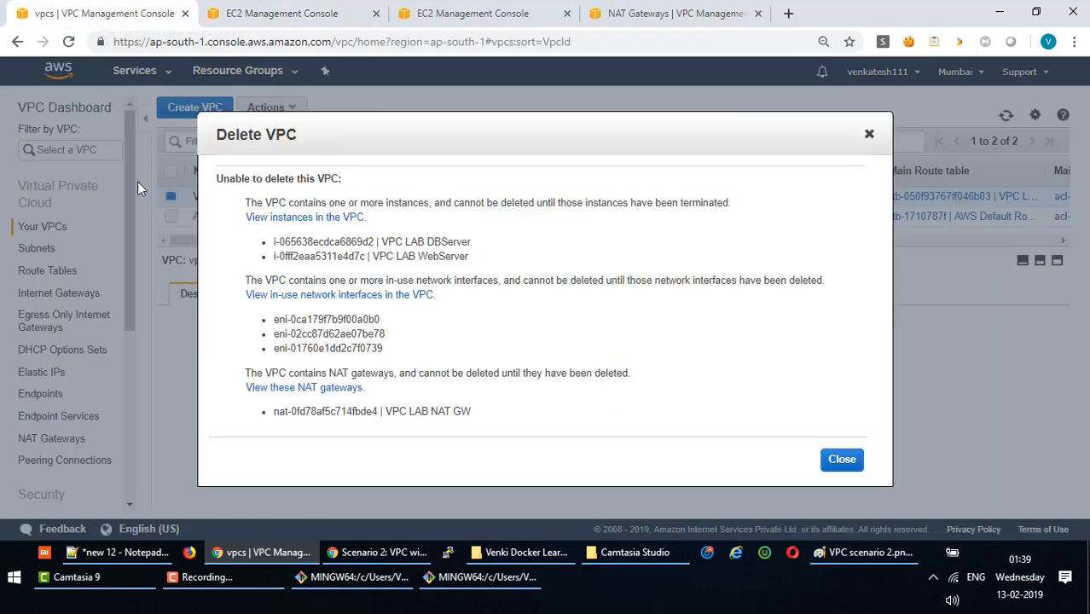
Retry Delete VPC and select the remaining blocking interface eni-02cc87d62ae07be78.
click(842, 459)
click(297, 109)
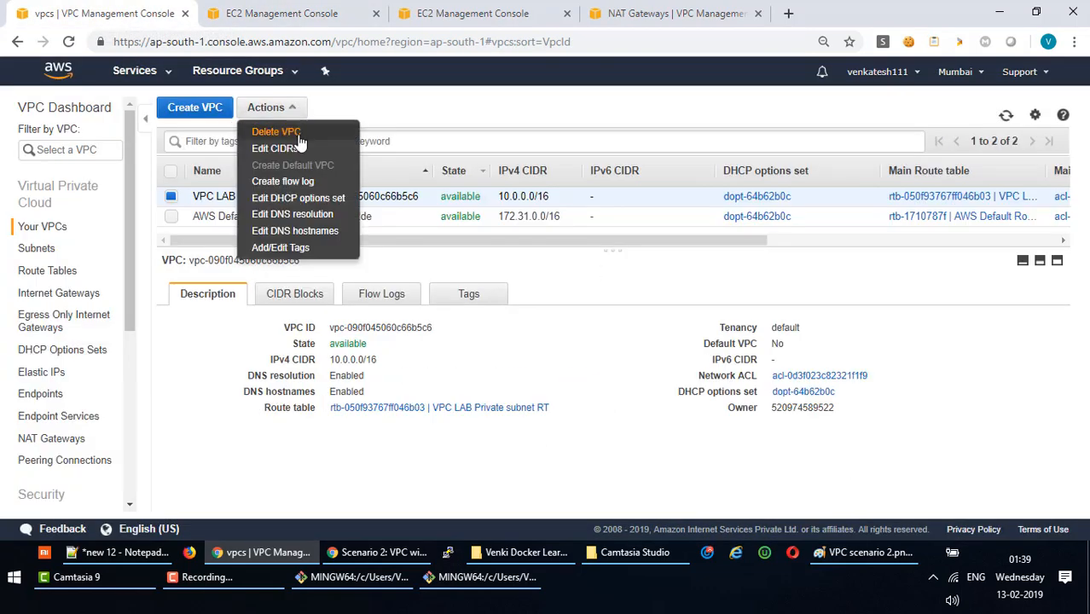
click(295, 132)
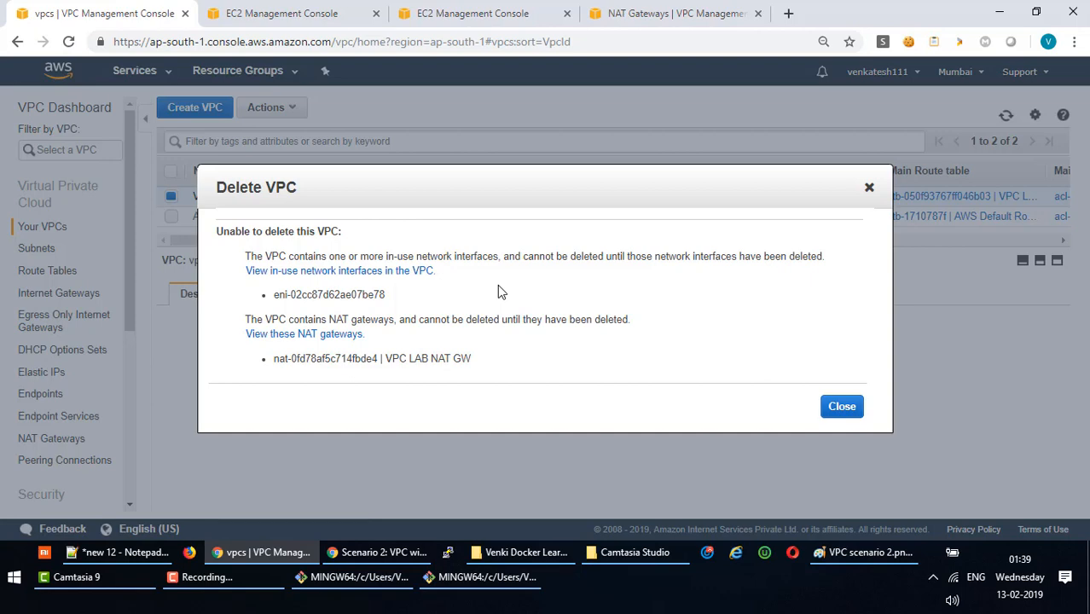
drag(387, 296, 264, 292)
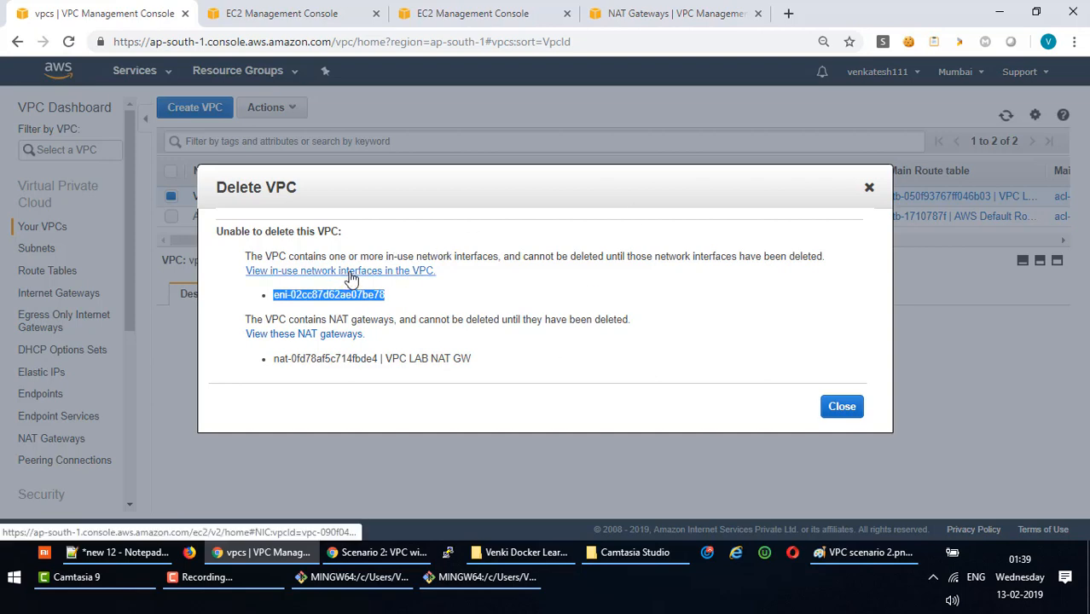
Try to force-detach the NAT gateway's network interface; the detach fails and is cancelled.
click(437, 15)
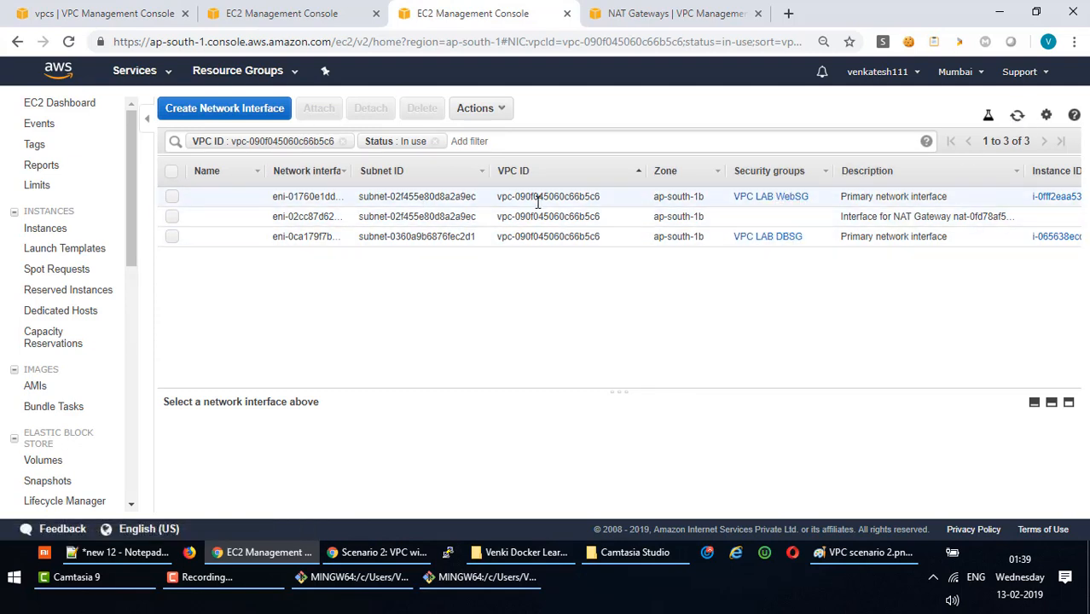
click(1016, 116)
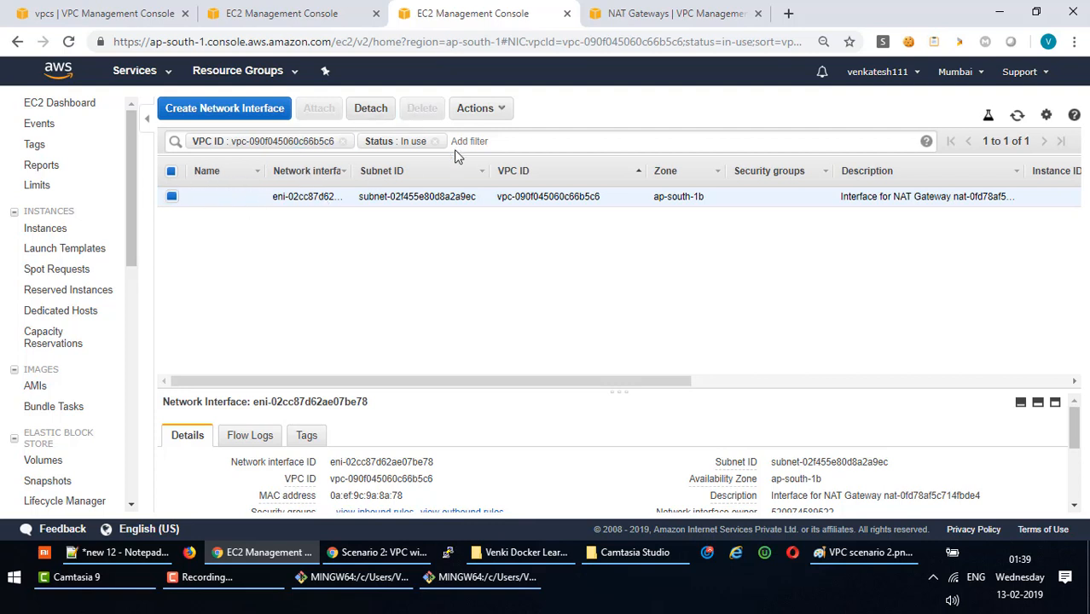
click(503, 111)
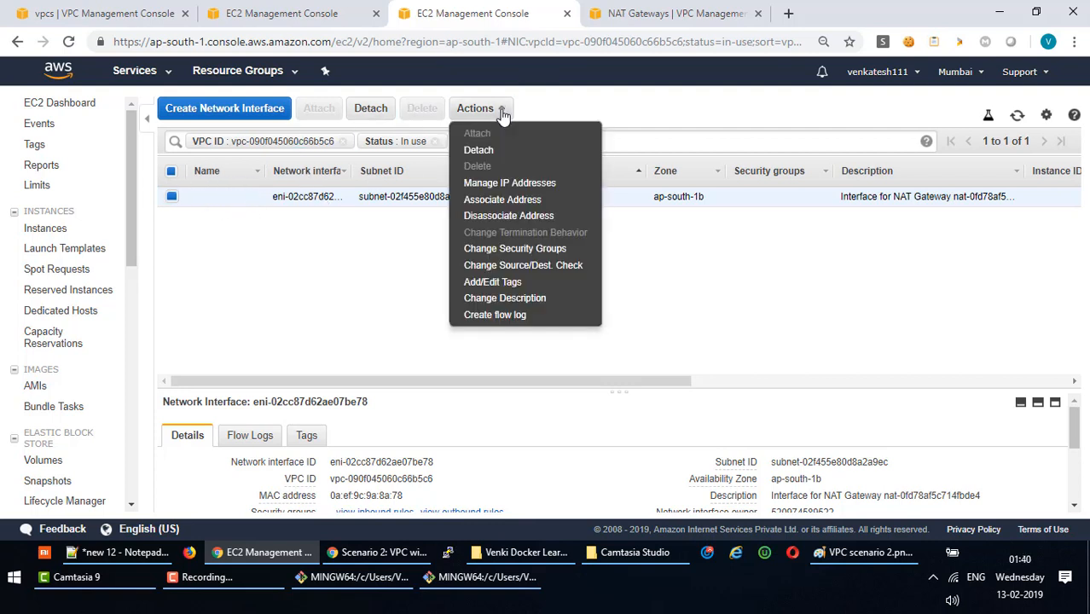
click(493, 151)
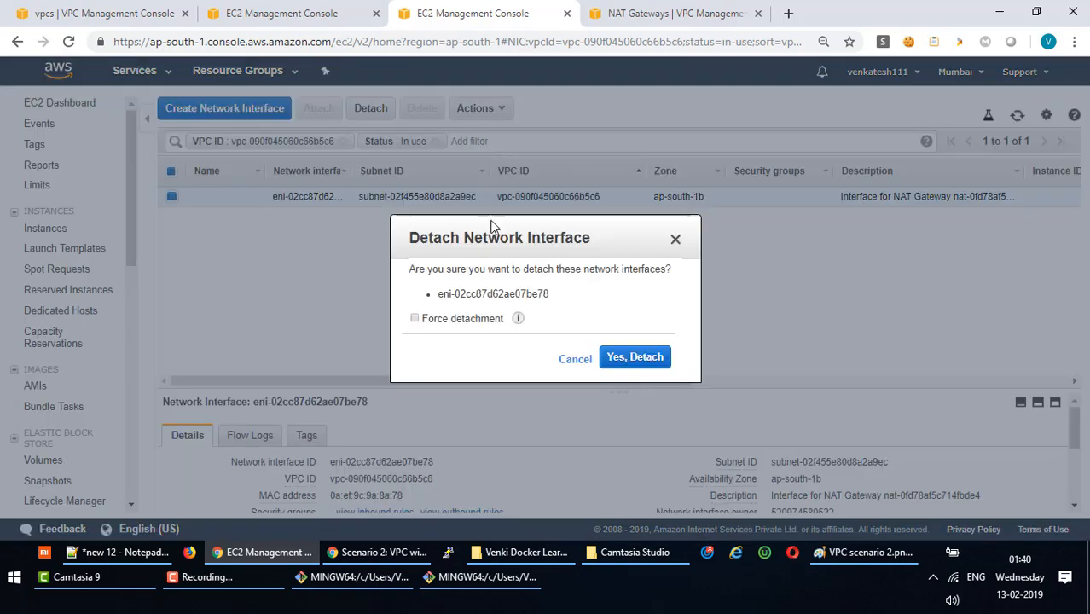
click(631, 359)
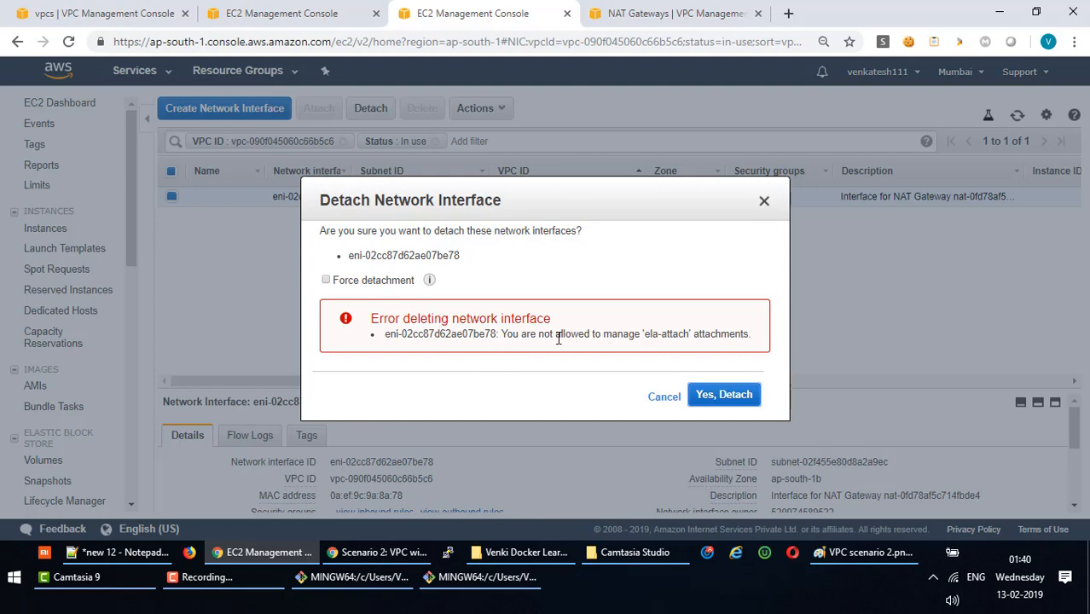
click(343, 281)
click(715, 393)
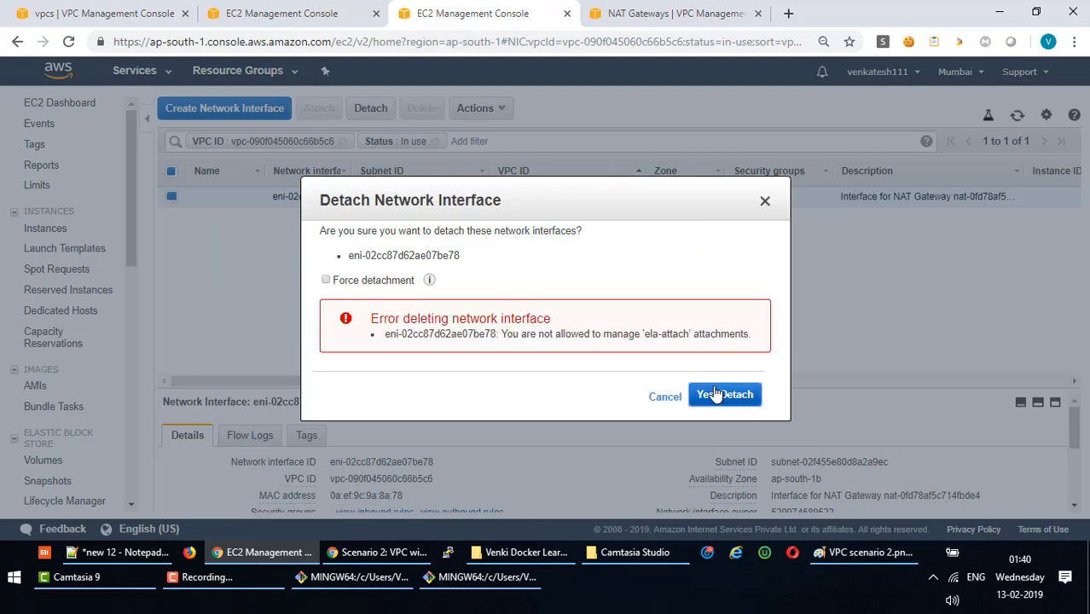
click(665, 398)
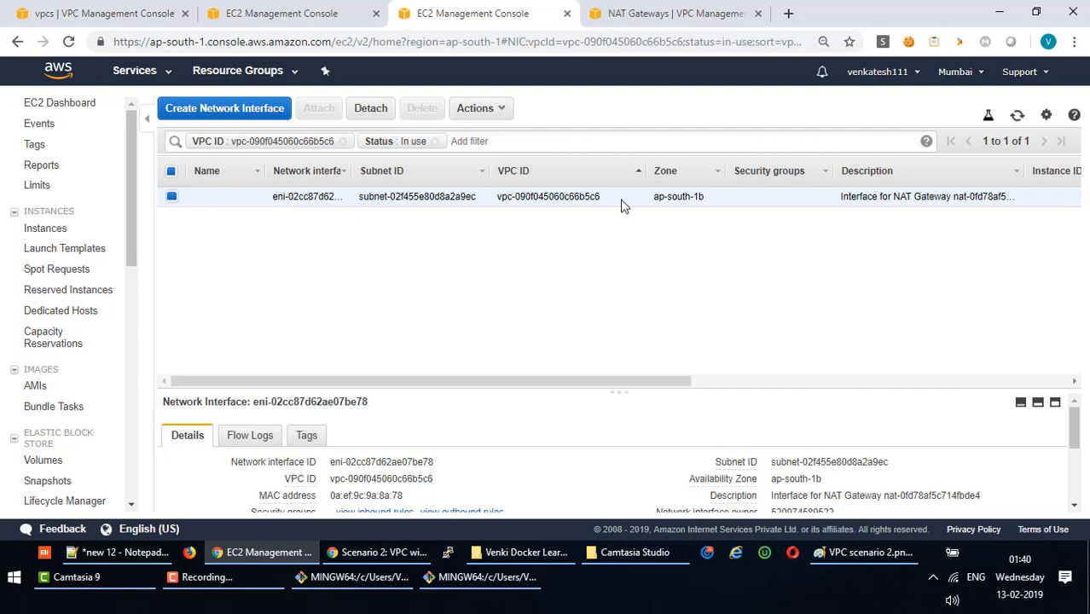
Move on to the NAT gateways list showing VPC LAB NAT GW as available.
drag(659, 380, 793, 197)
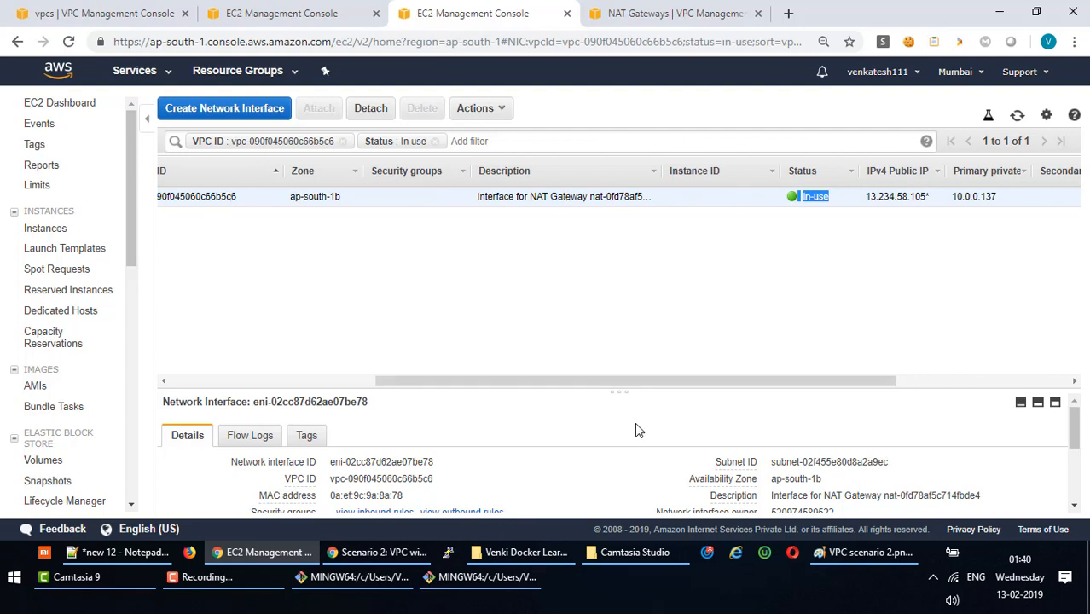
drag(628, 384, 456, 382)
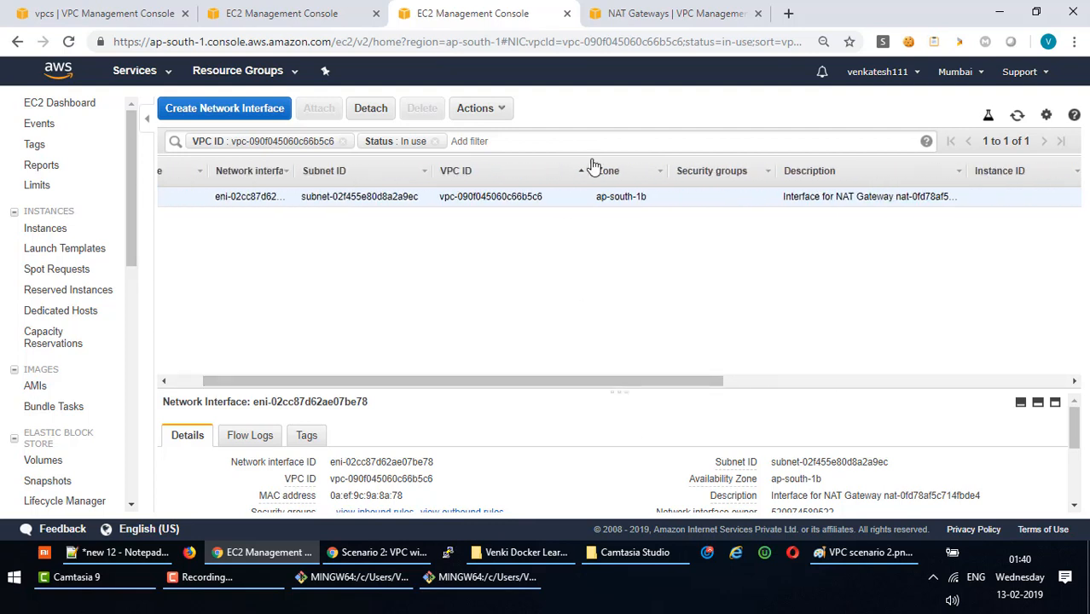
click(674, 12)
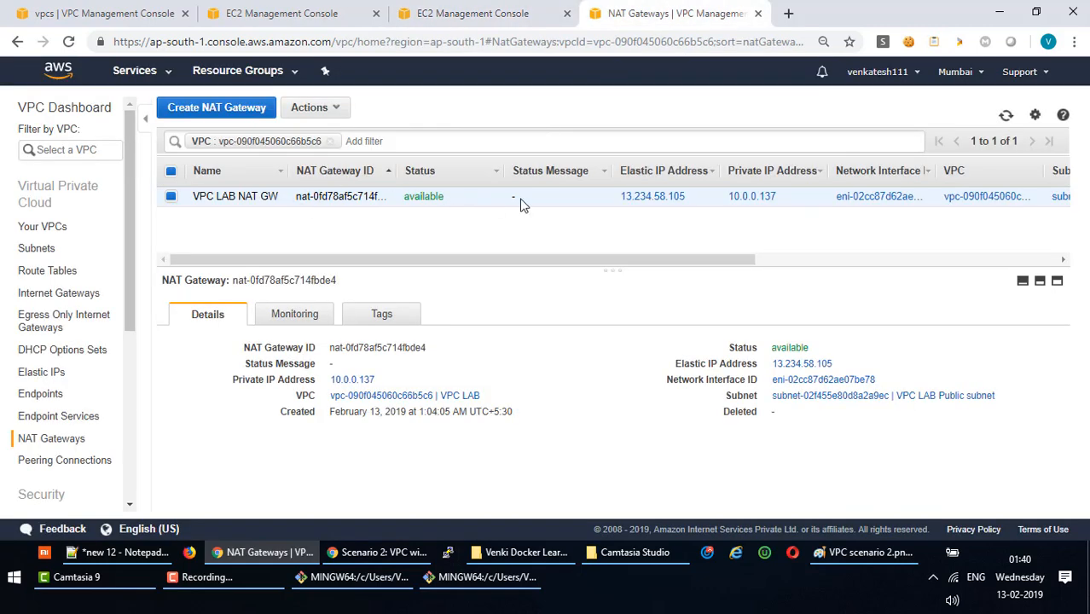
Delete the VPC LAB NAT GW NAT gateway.
click(338, 109)
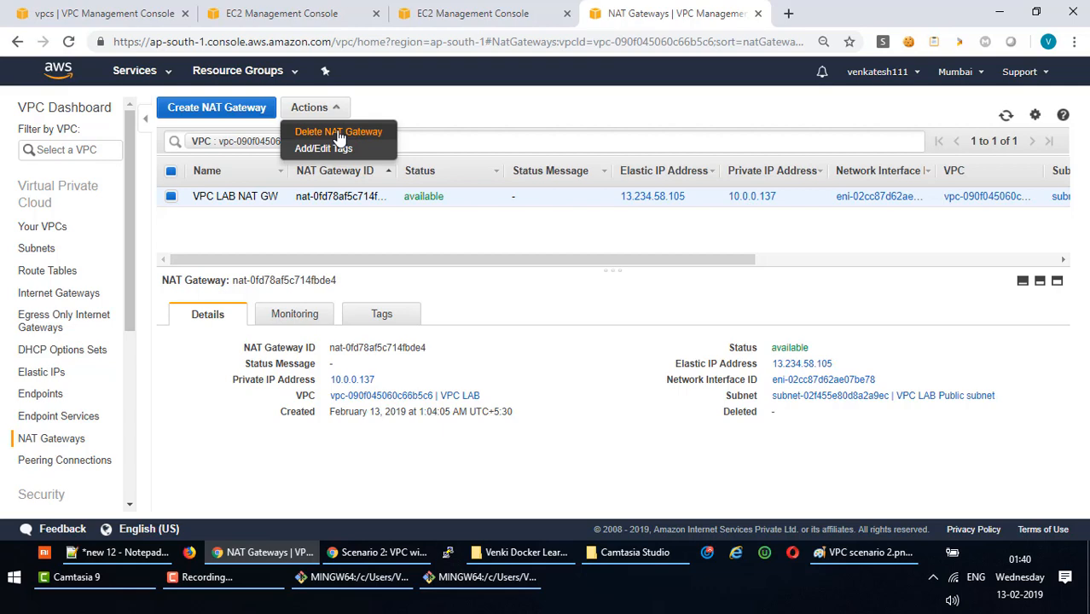
click(339, 135)
click(650, 333)
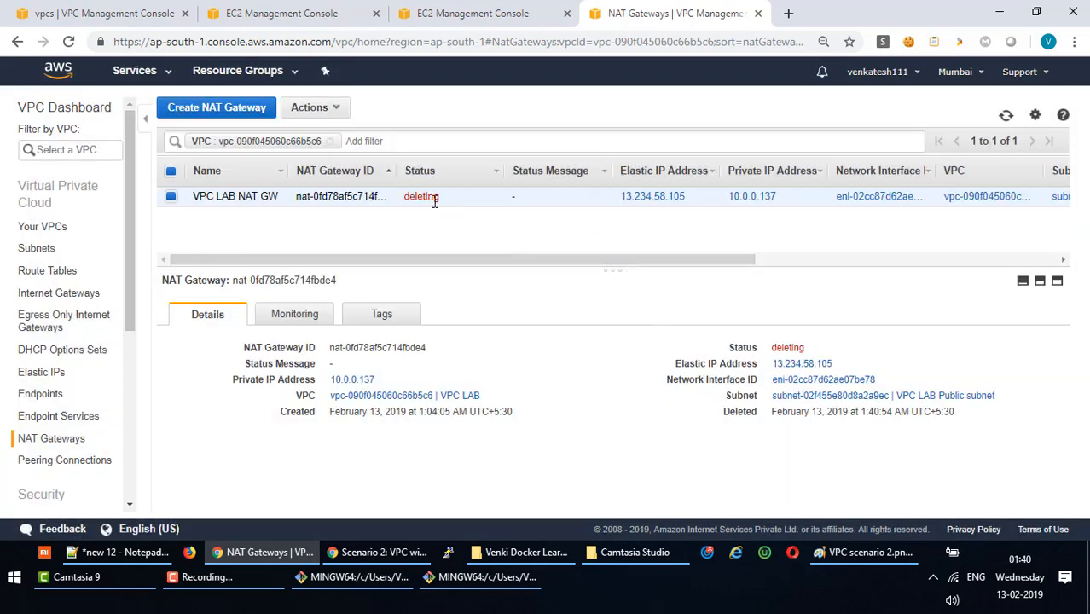
Refresh the NAT gateway list until VPC LAB NAT GW shows as deleted.
click(1006, 115)
click(1005, 118)
click(1006, 117)
click(1007, 117)
click(1008, 117)
click(1010, 118)
Go back to the network interfaces list, where the interface still shows in use.
click(205, 577)
click(1007, 483)
click(474, 14)
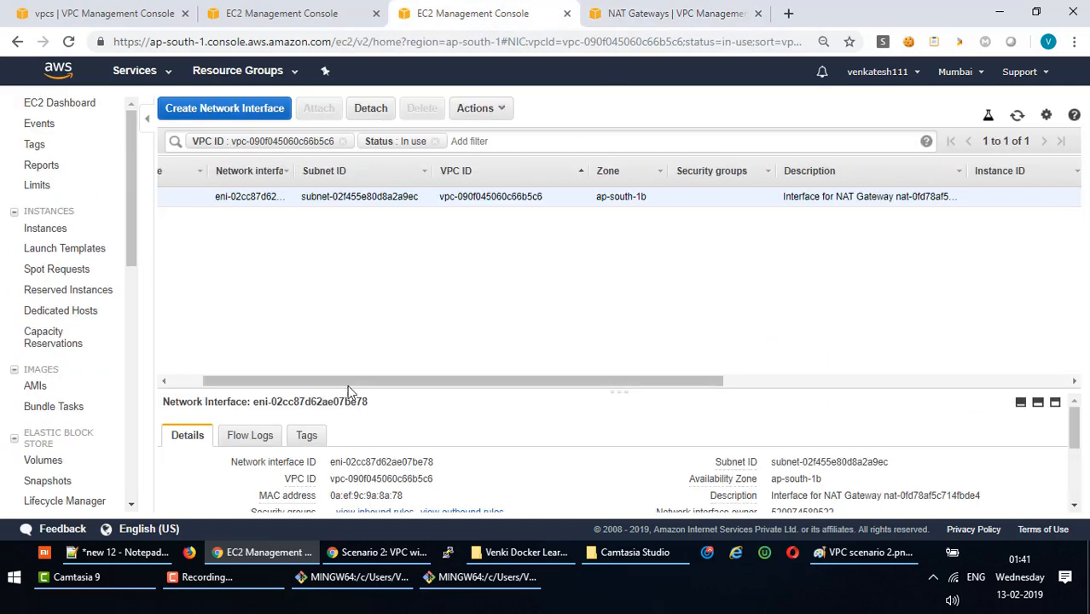
Retry a forced detach of the network interface, then abandon the attempt.
drag(259, 381, 226, 381)
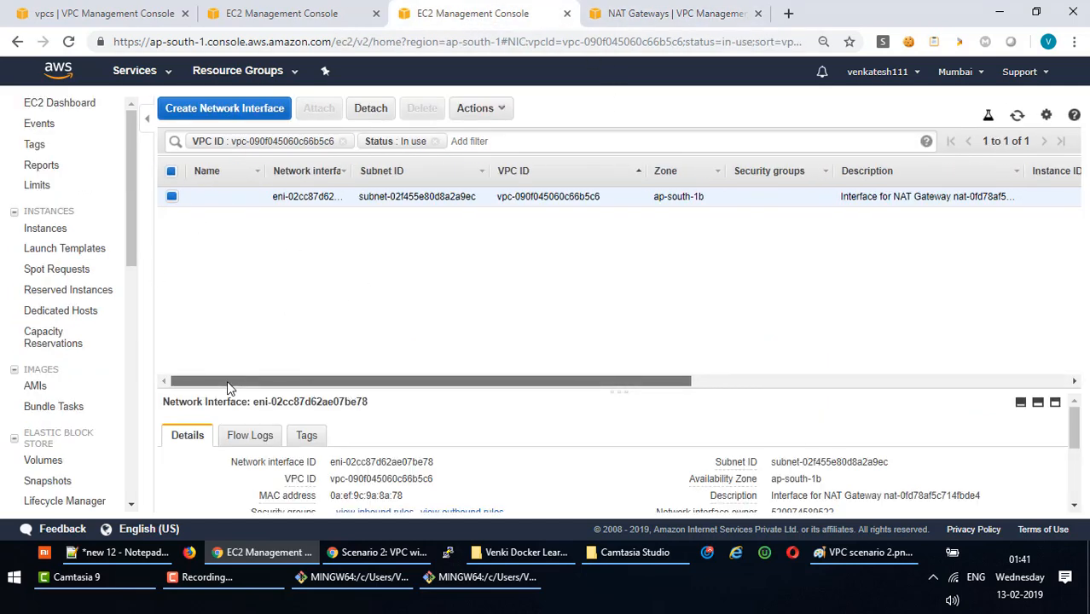
click(502, 111)
click(505, 151)
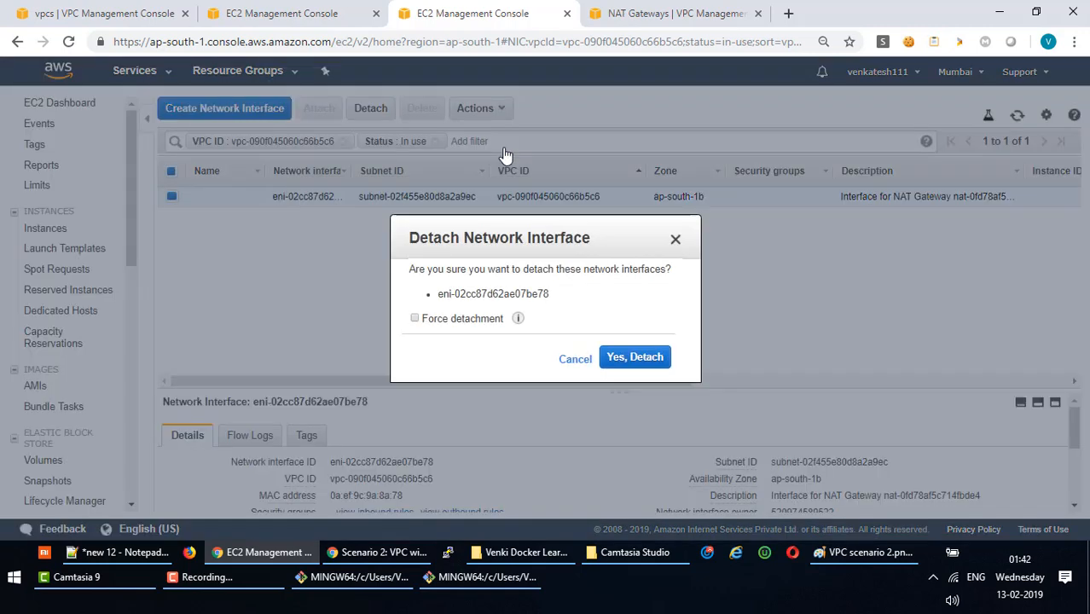
click(625, 356)
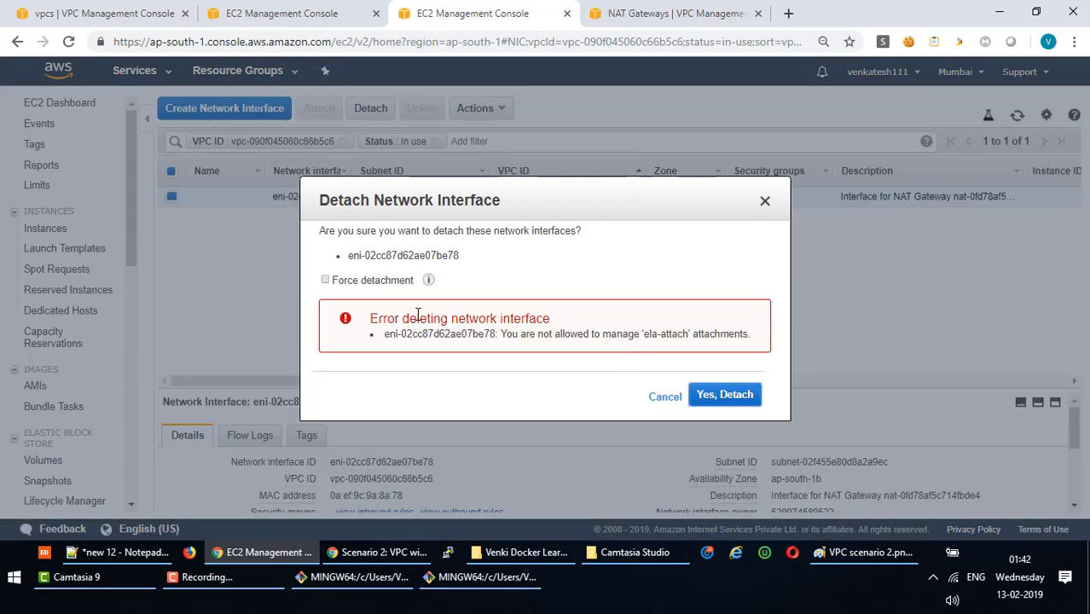
click(365, 283)
click(721, 400)
click(664, 397)
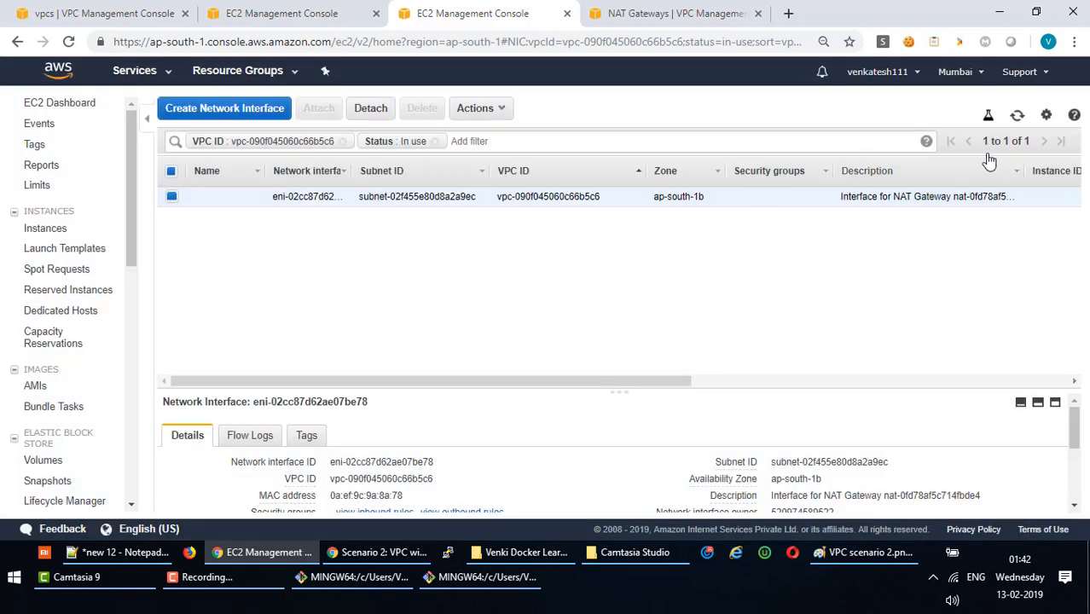
Dismiss the VPC deletion error on the VPC list, then start and cancel deleting VPC LAB.
click(256, 13)
click(99, 14)
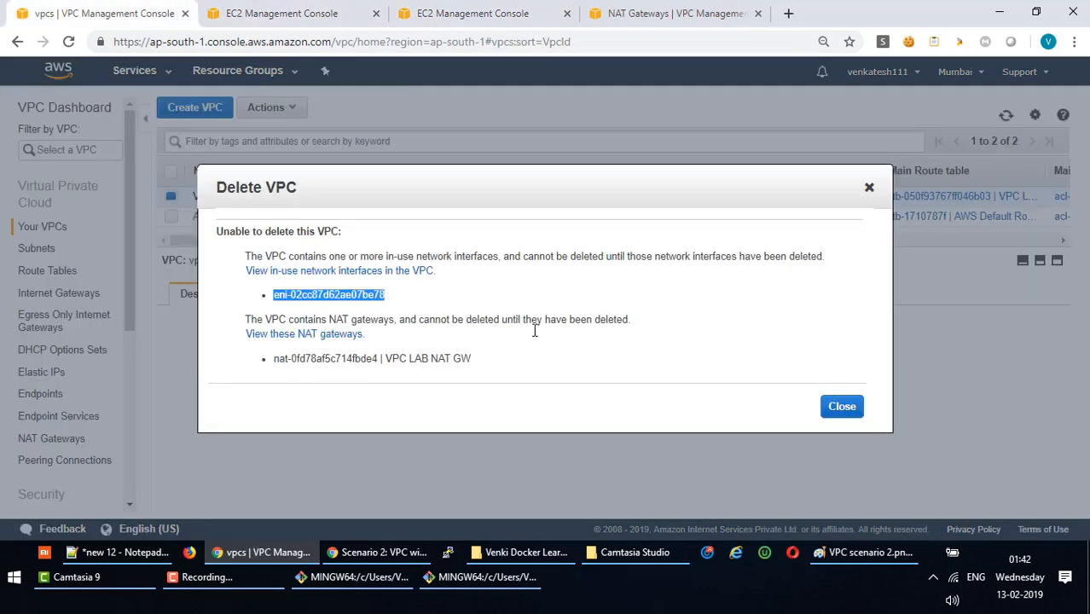
click(847, 414)
click(290, 109)
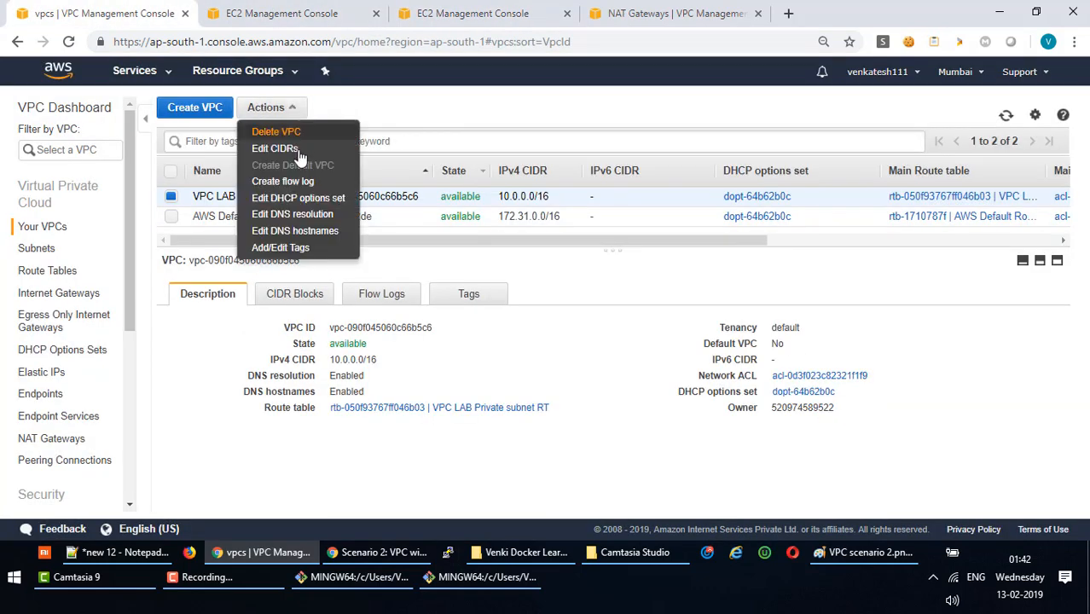
click(283, 130)
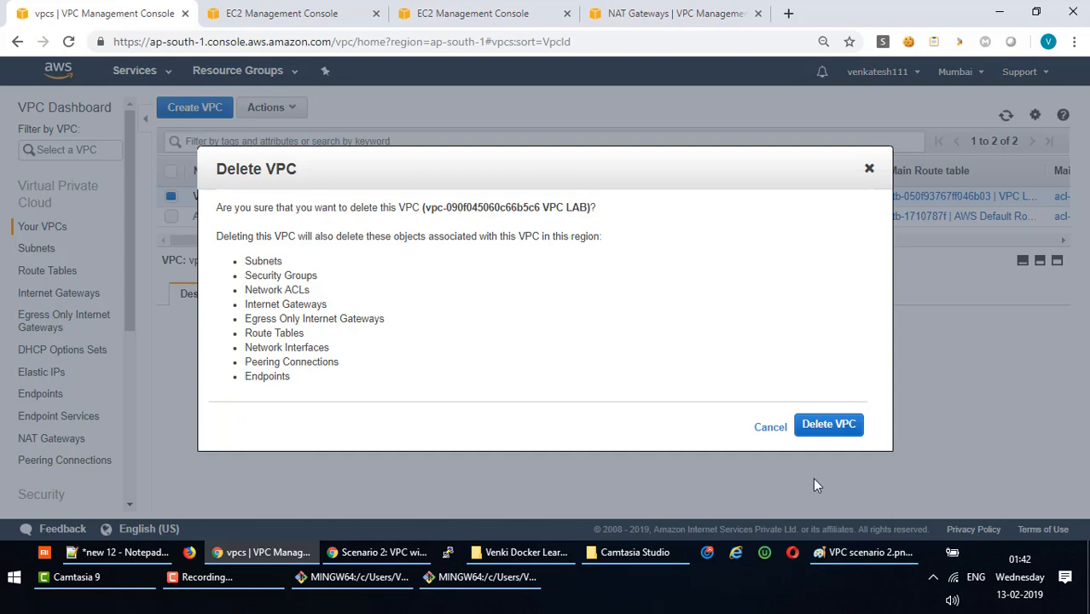
click(772, 429)
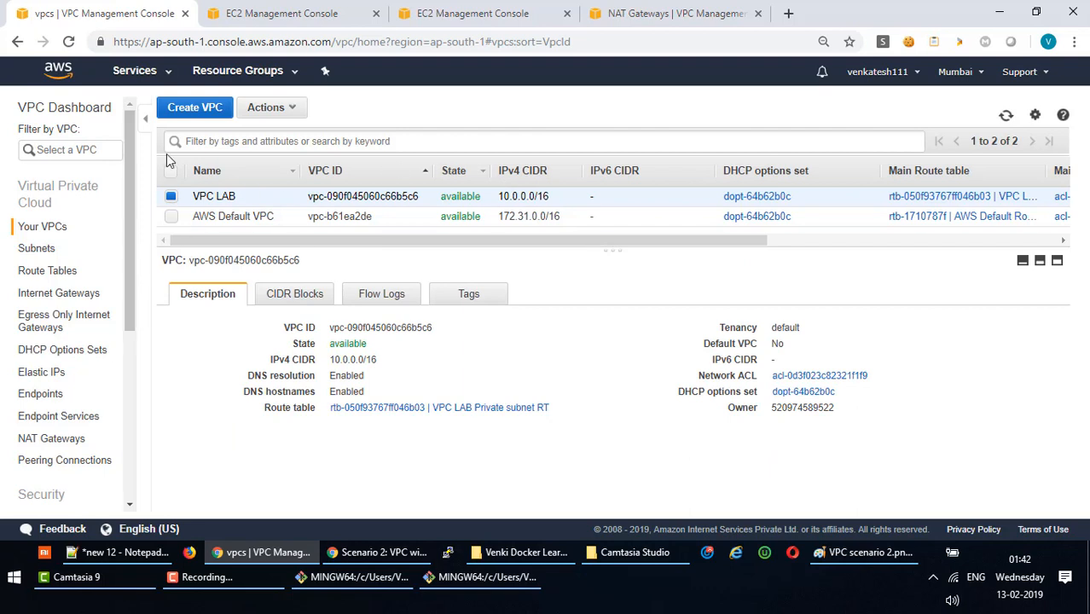
drag(125, 253, 124, 317)
Release Elastic IP 13.234.58.105, leaving no addresses listed in the region.
click(36, 253)
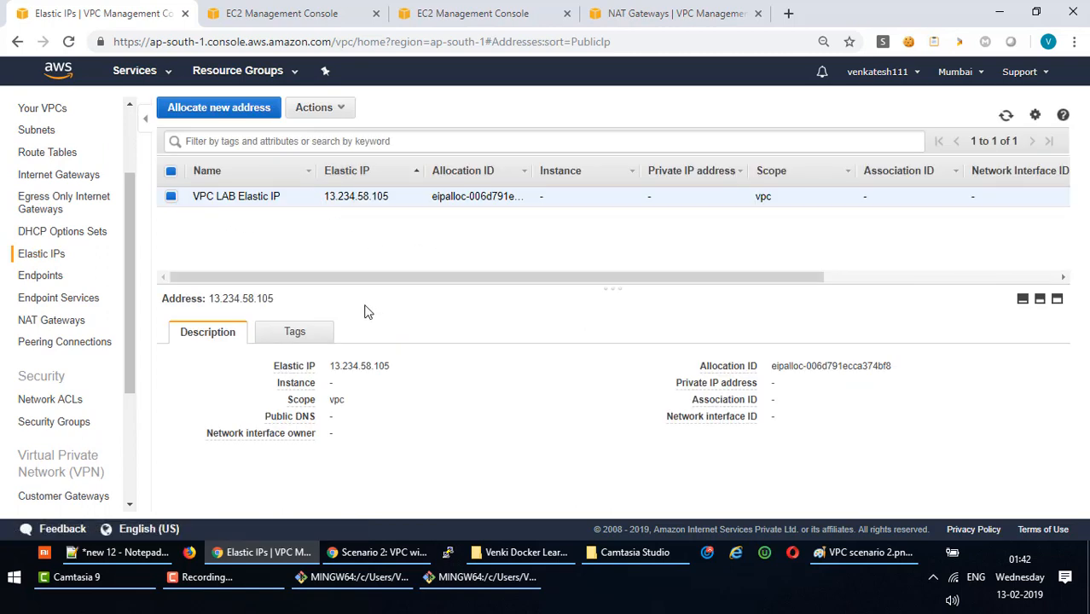
drag(360, 278, 243, 276)
click(344, 108)
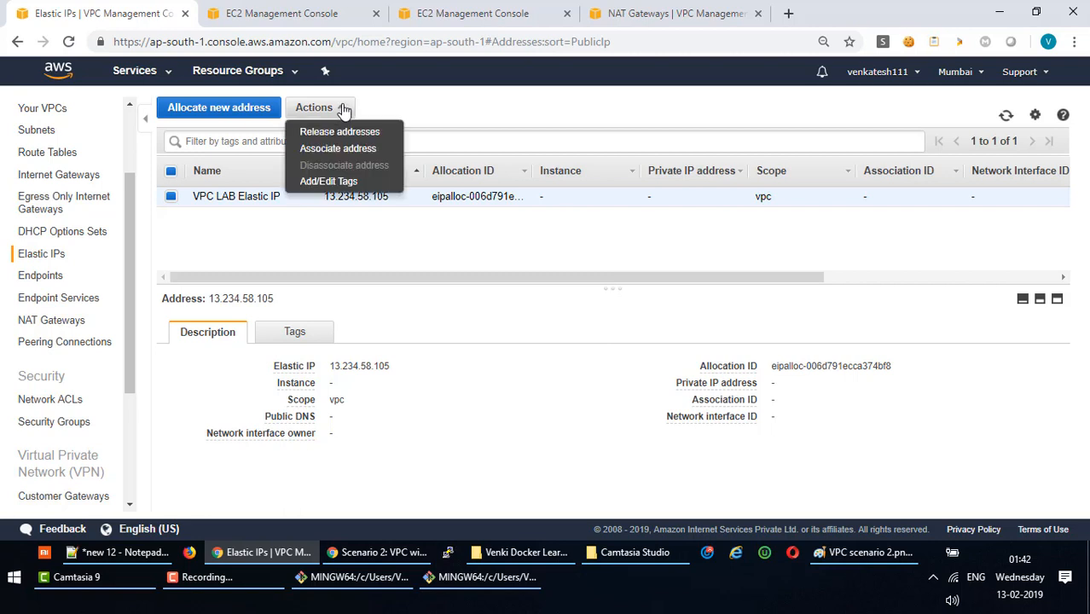
click(356, 134)
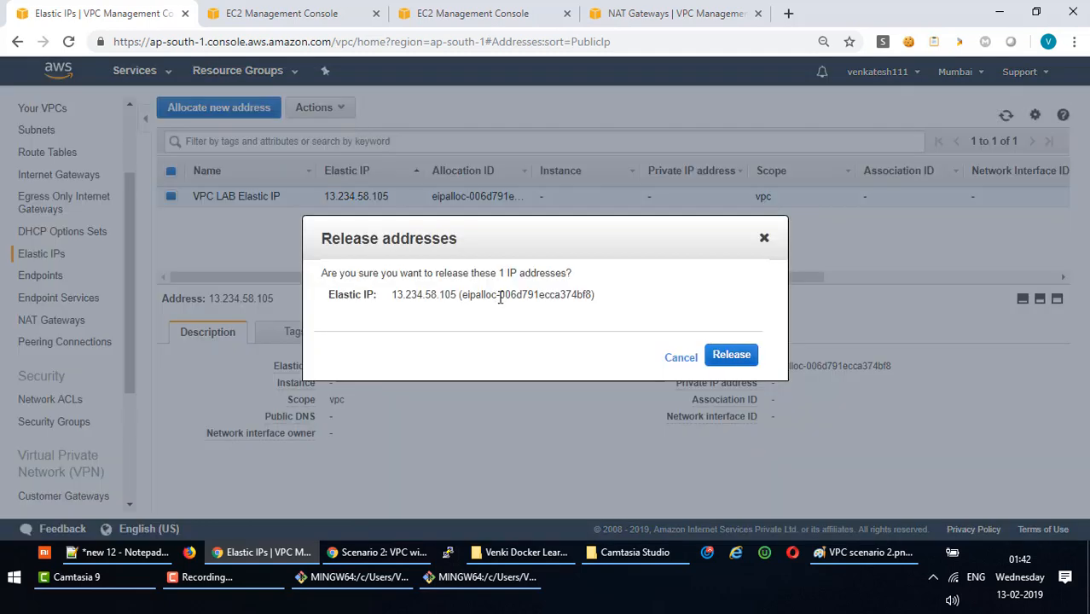
click(716, 362)
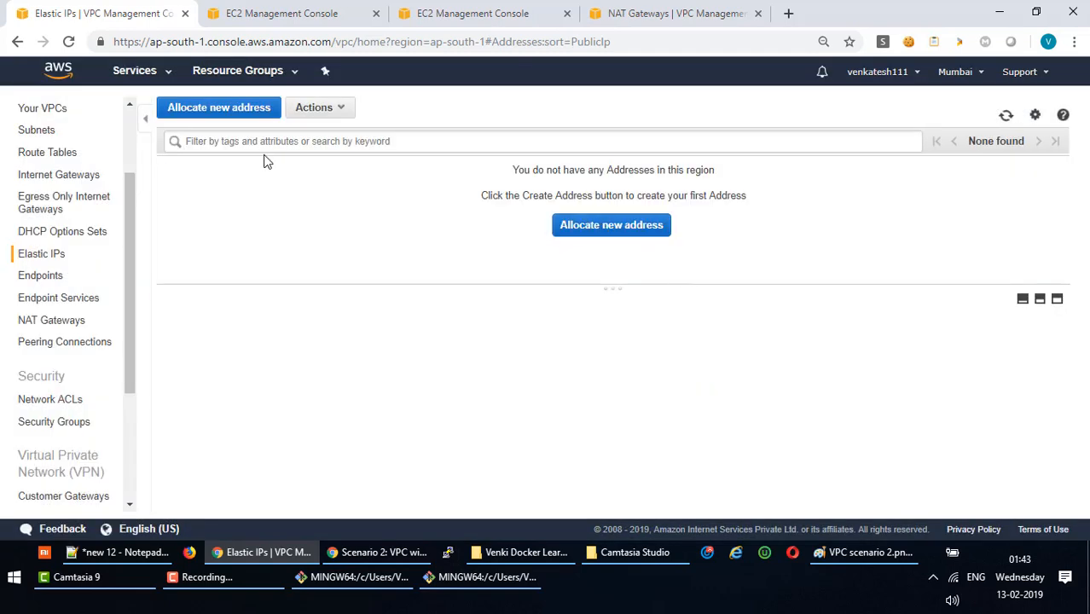
scroll(125, 241, up, 3)
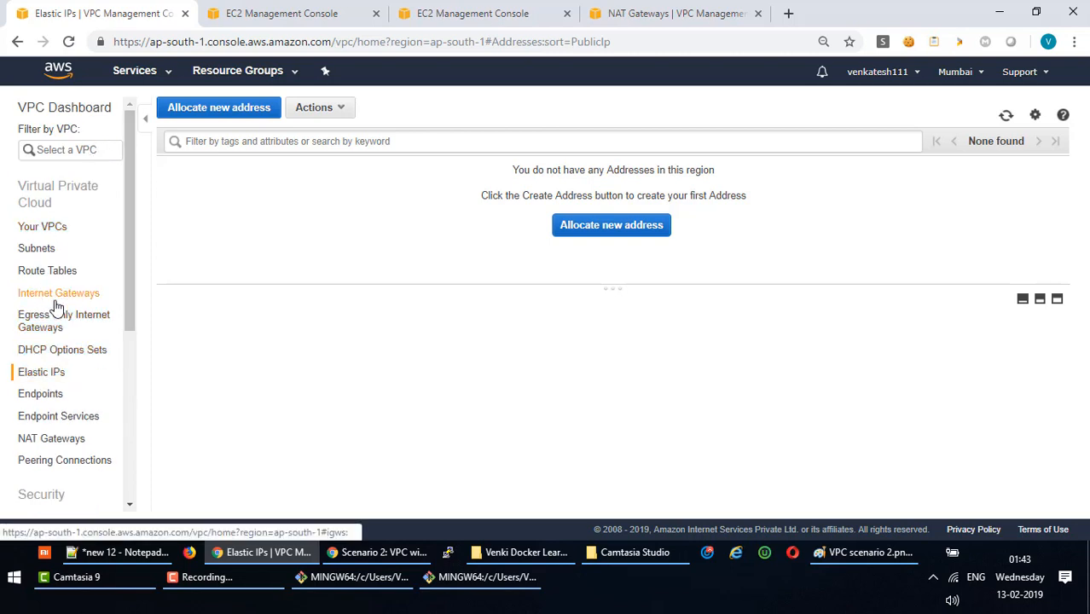
scroll(34, 303, down, 4)
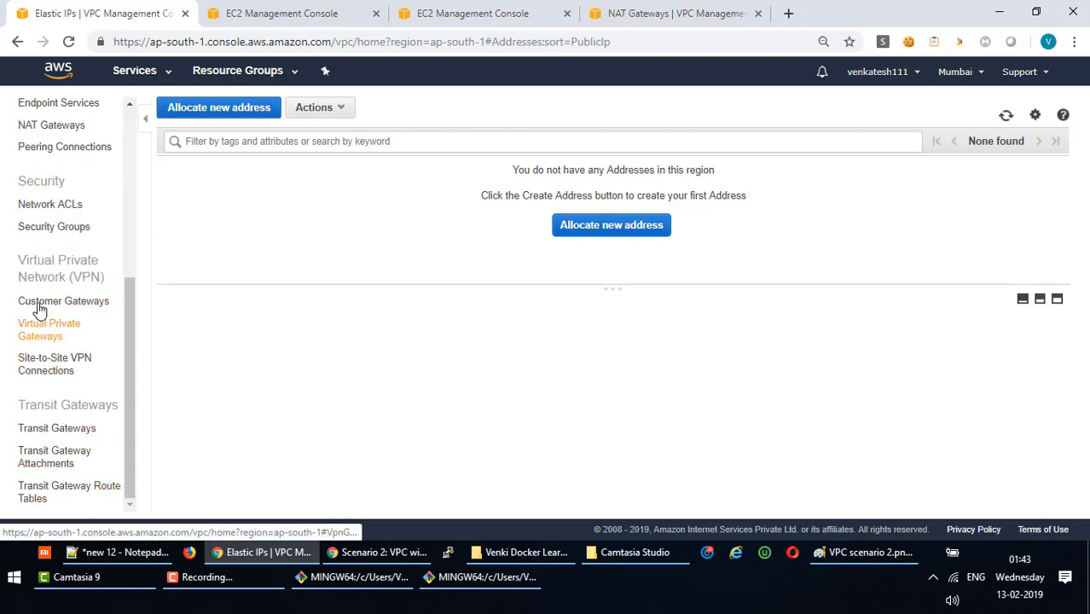
scroll(47, 214, up, 1)
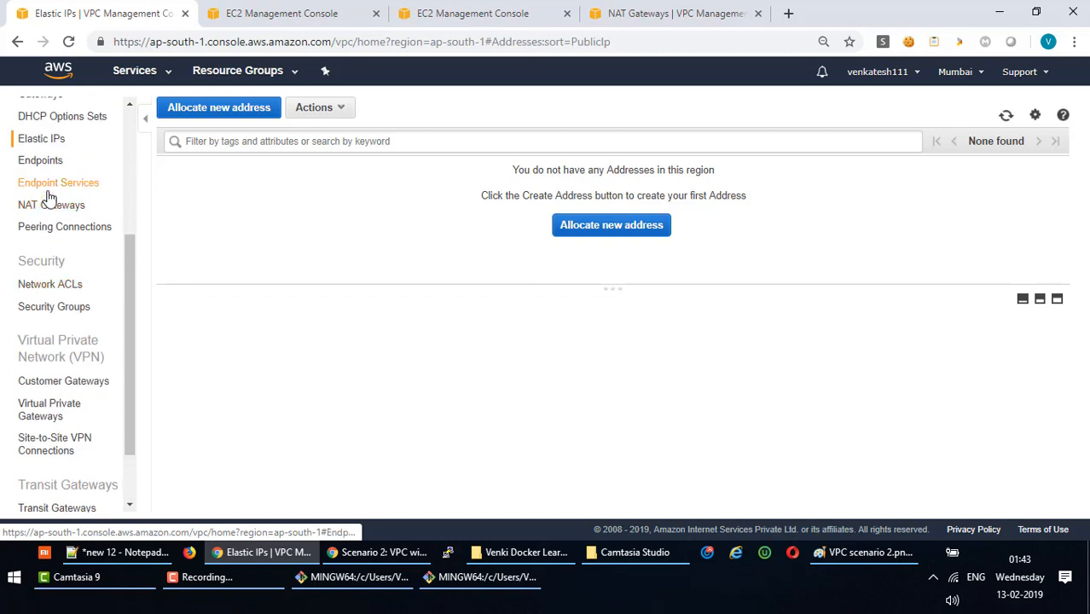
drag(126, 398, 127, 279)
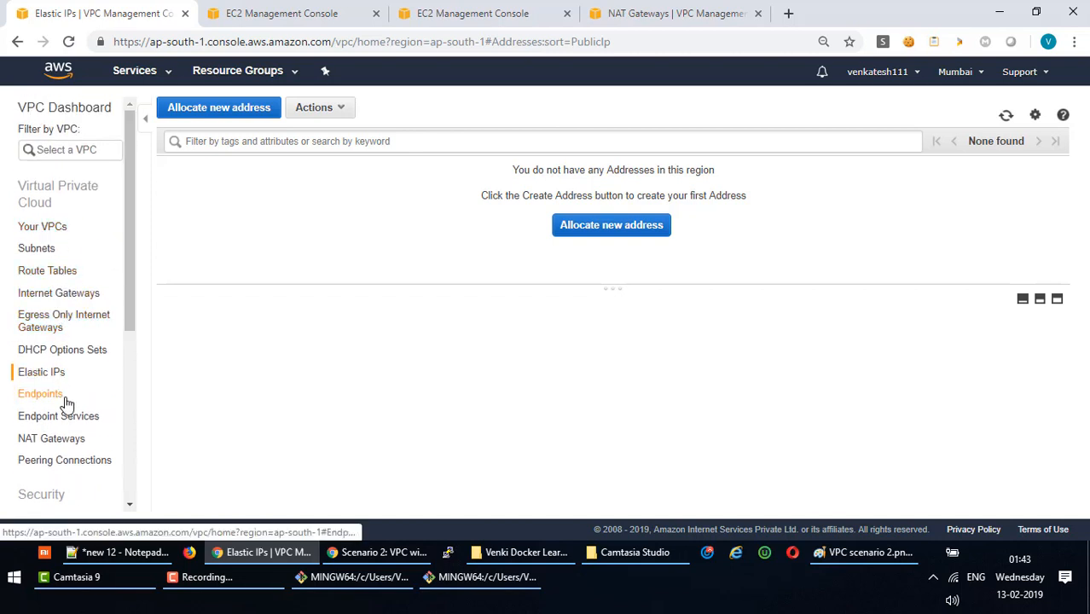
View the NAT gateway's network interface in EC2, then return to the VPC Dashboard.
click(62, 440)
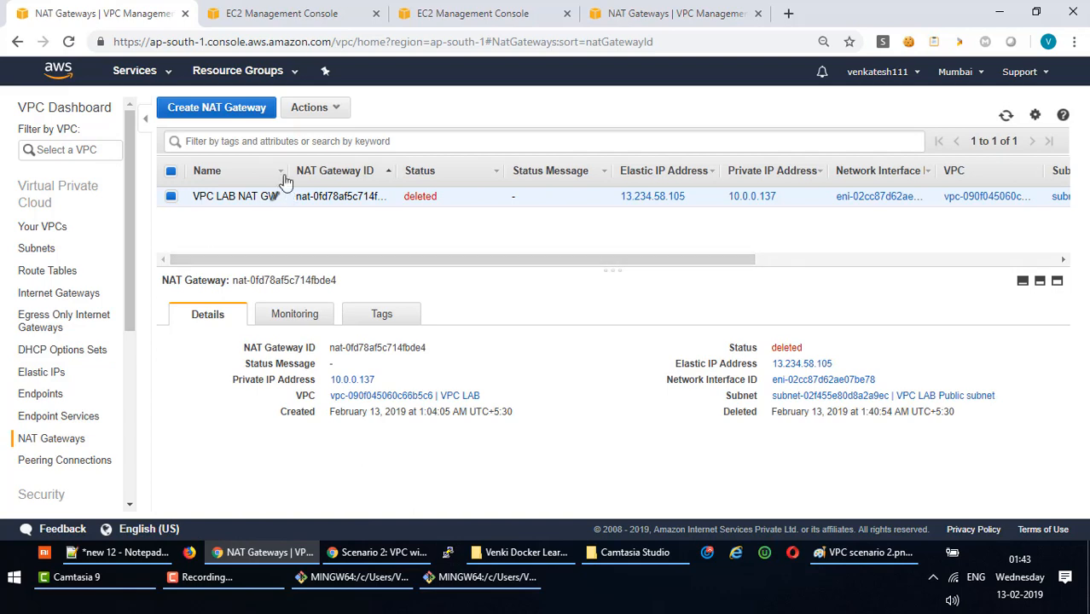
click(875, 197)
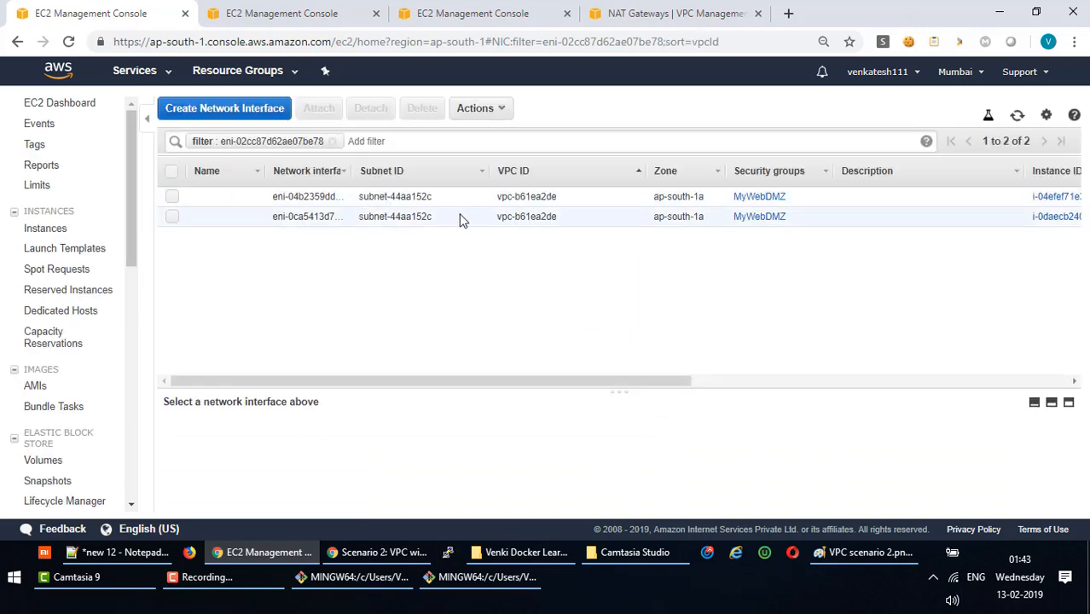
drag(448, 383, 319, 377)
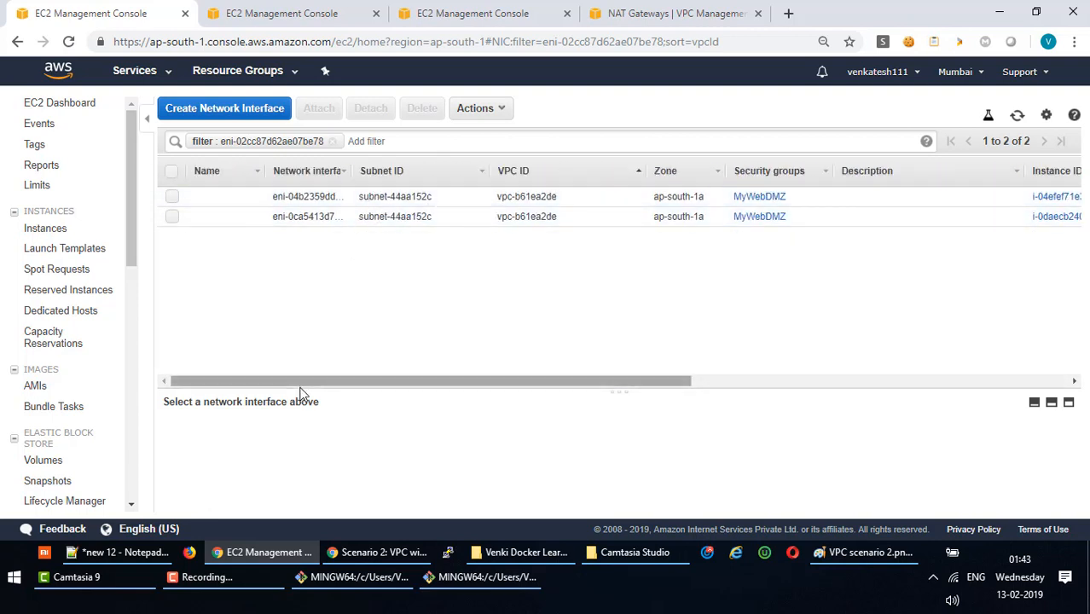
click(83, 104)
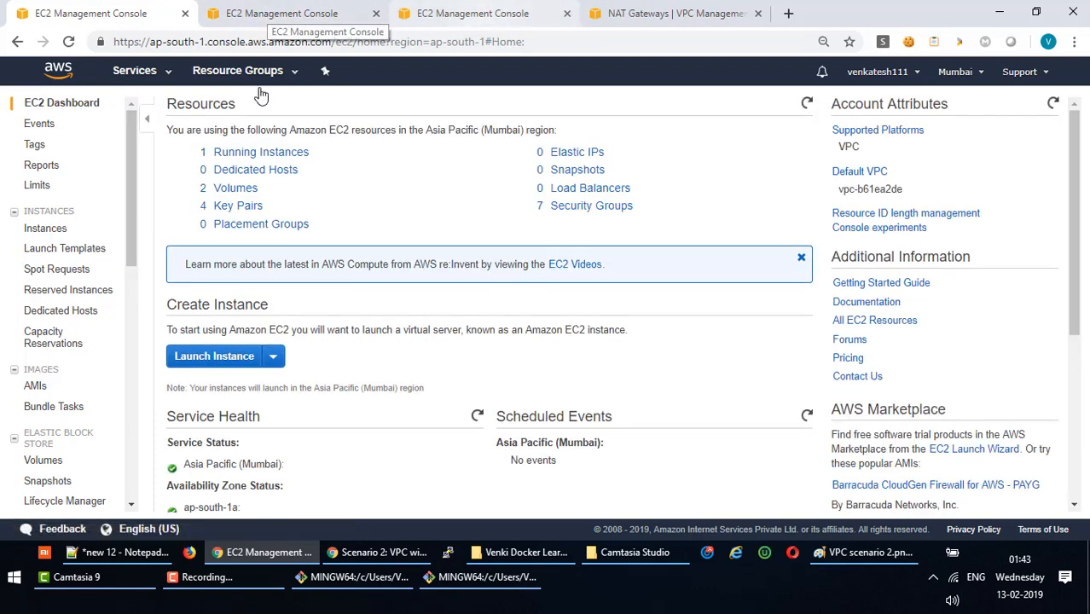
click(139, 73)
click(41, 162)
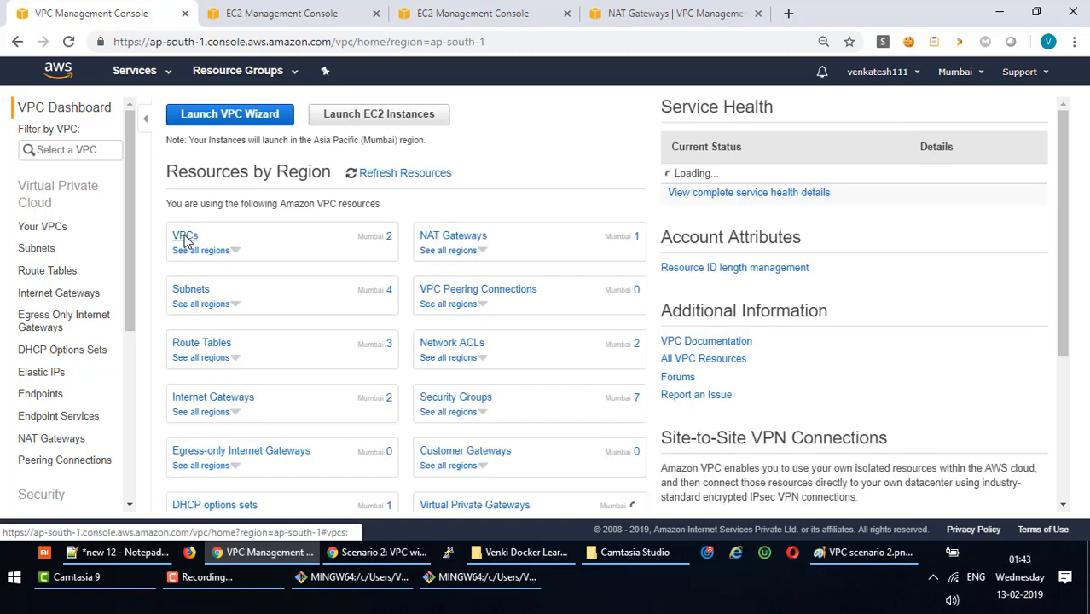
Delete VPC LAB and refresh so only the AWS Default VPC 172.31.0.0/16 remains.
click(185, 237)
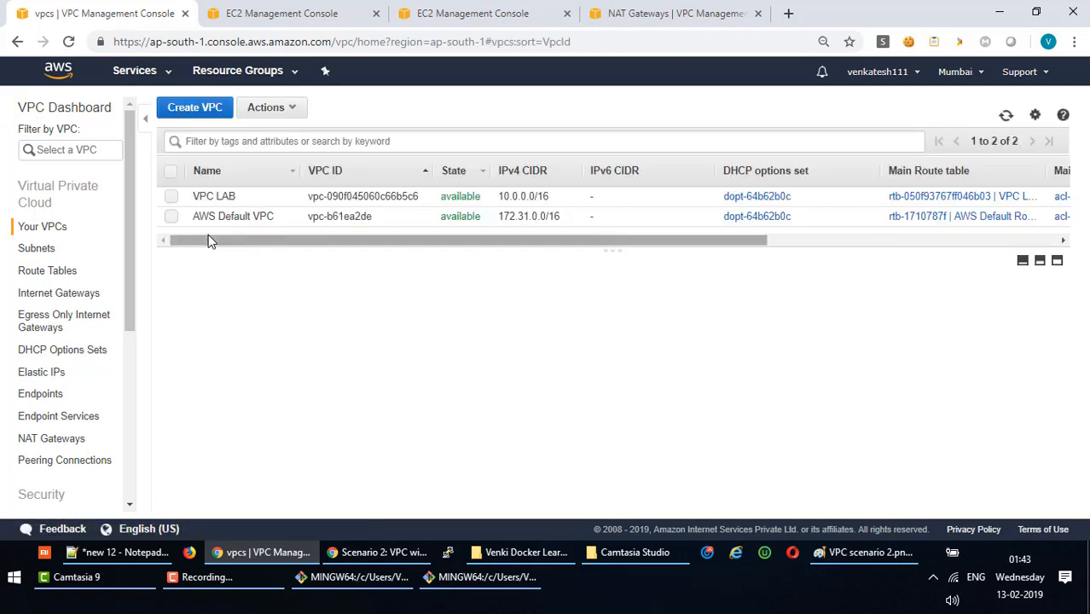
click(171, 198)
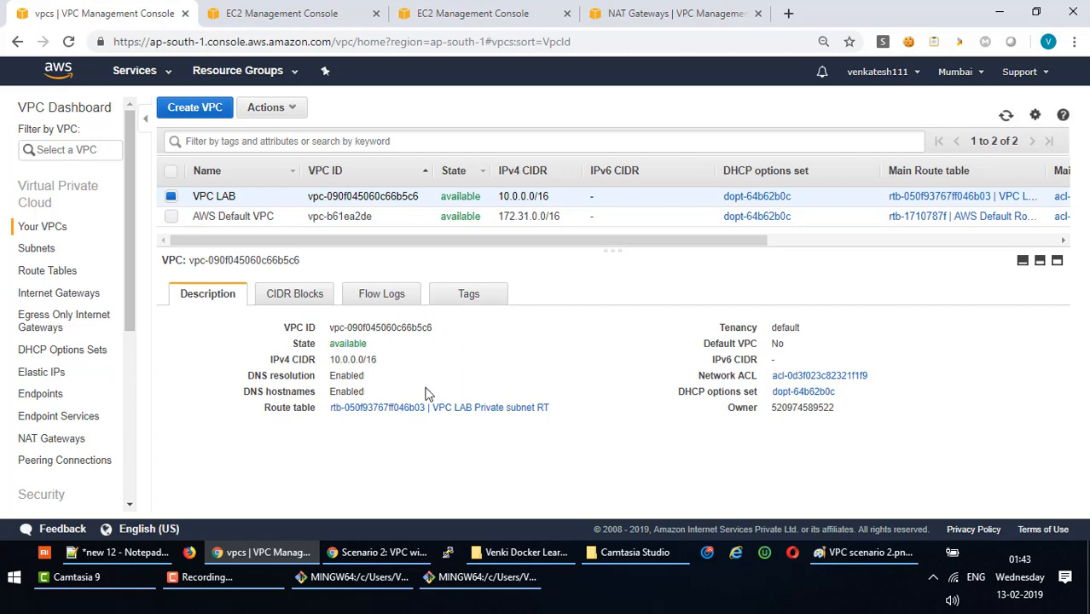
click(290, 108)
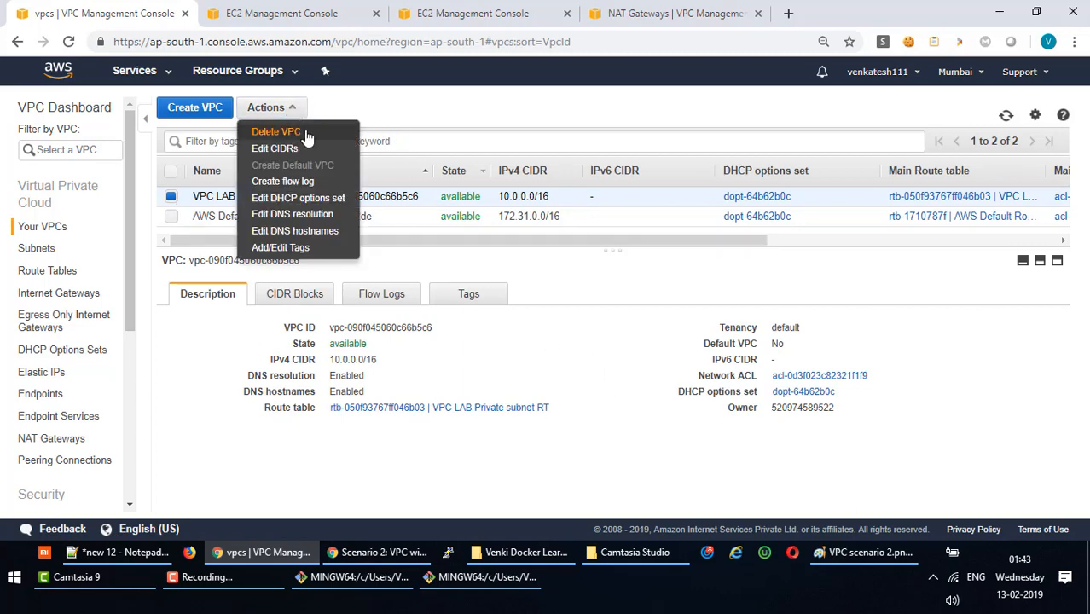
click(306, 133)
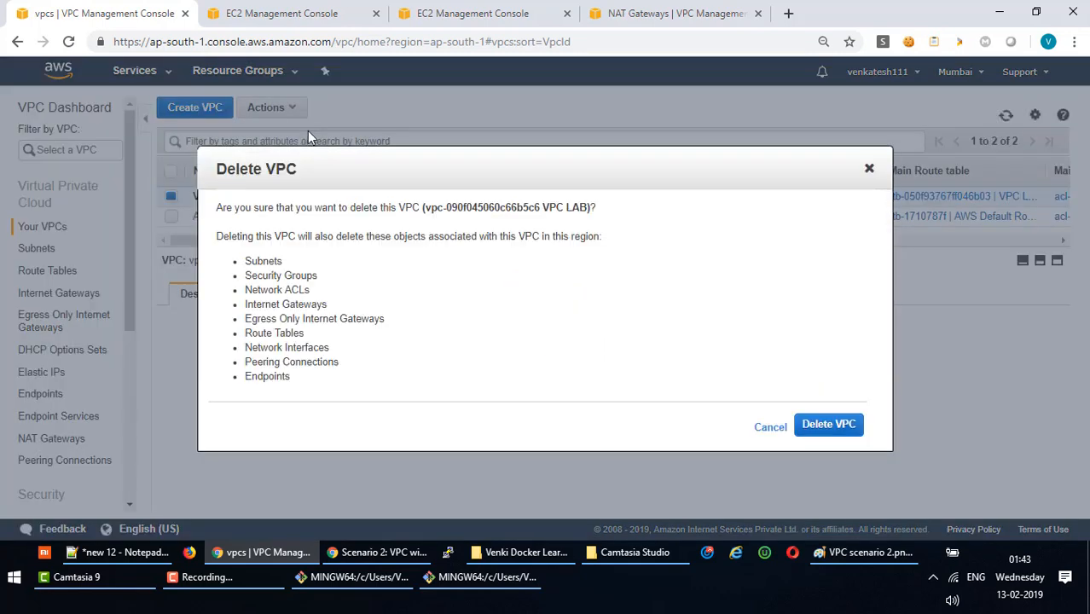
click(841, 429)
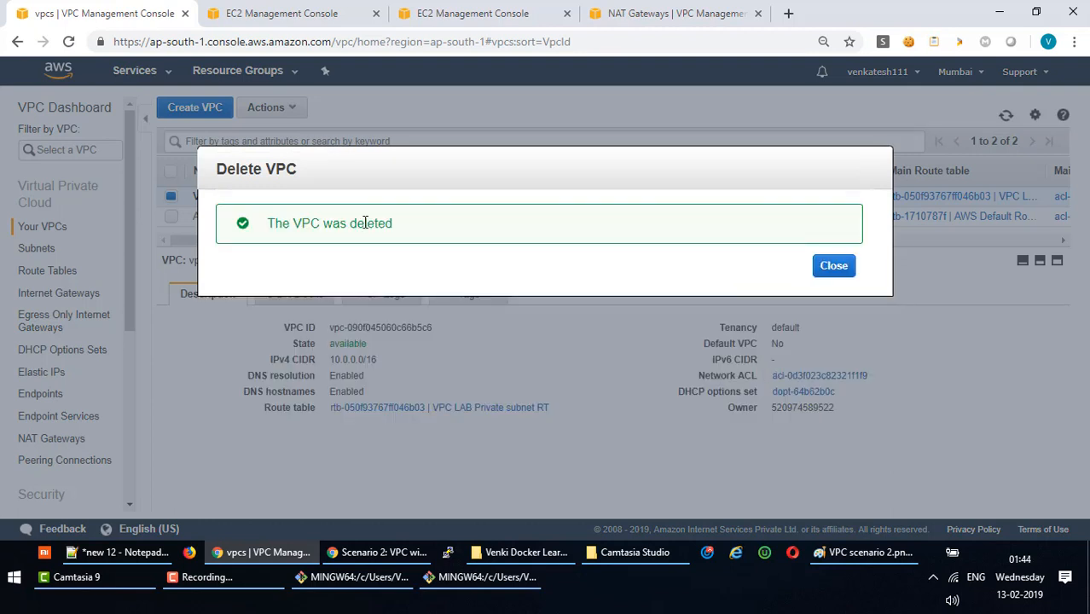
click(842, 267)
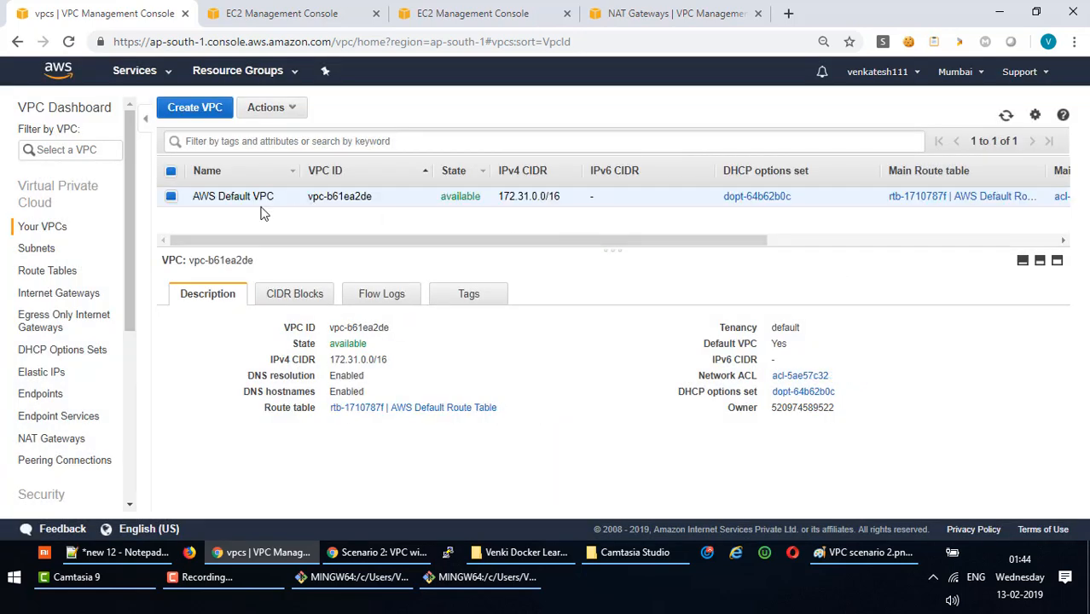
click(1005, 115)
mouse_move(528, 252)
mouse_down()
mouse_move(531, 244)
mouse_move(535, 316)
mouse_move(521, 239)
mouse_up()
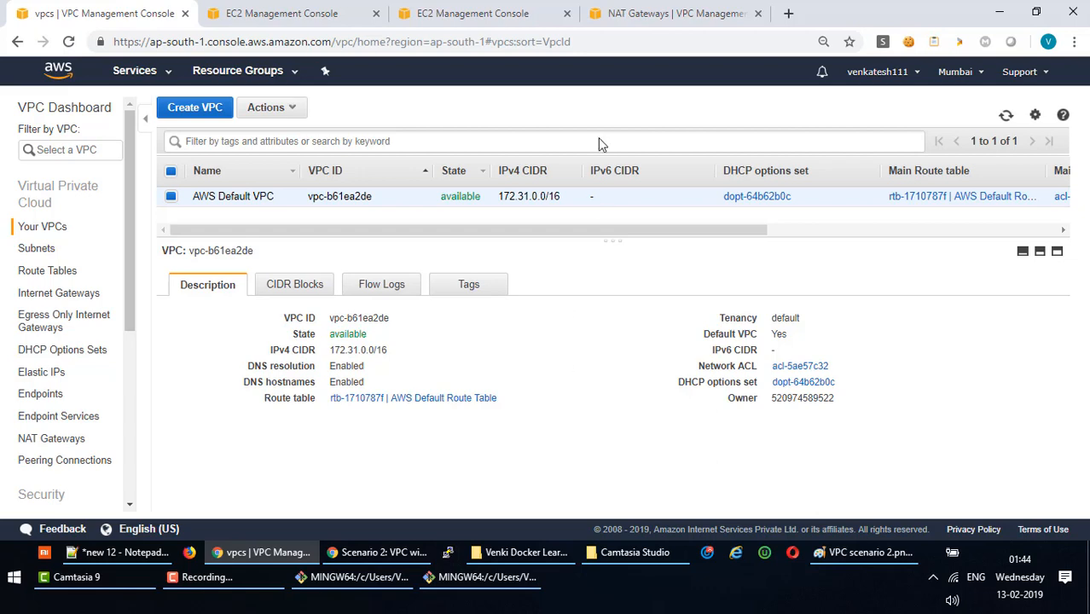
Bring up the Scenario 2 NAT guide and read through its Overview and Routing sections.
click(395, 552)
scroll(479, 293, down, 3)
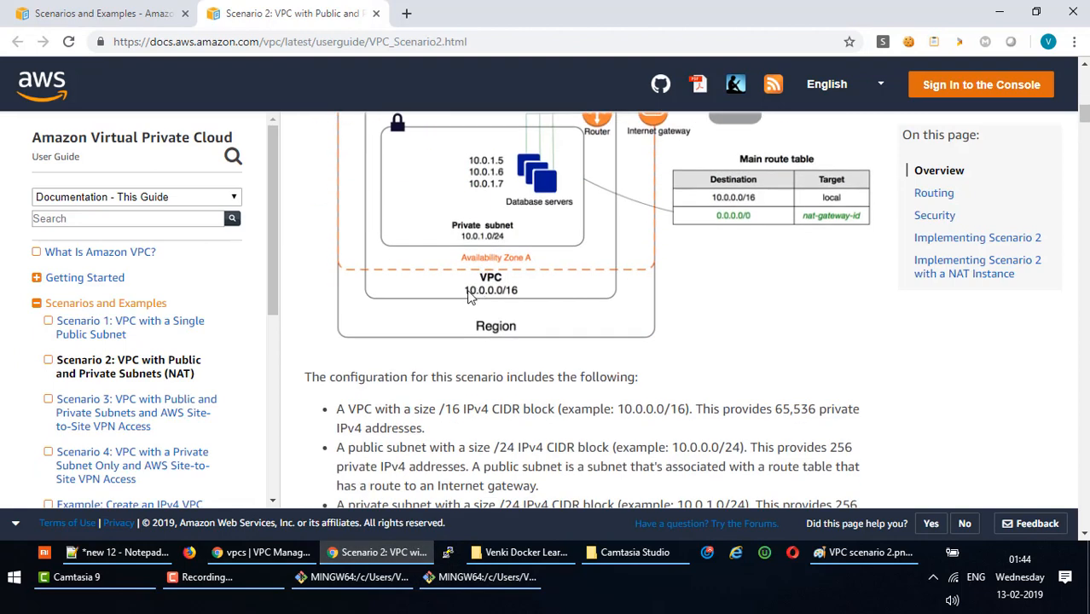
scroll(468, 294, down, 3)
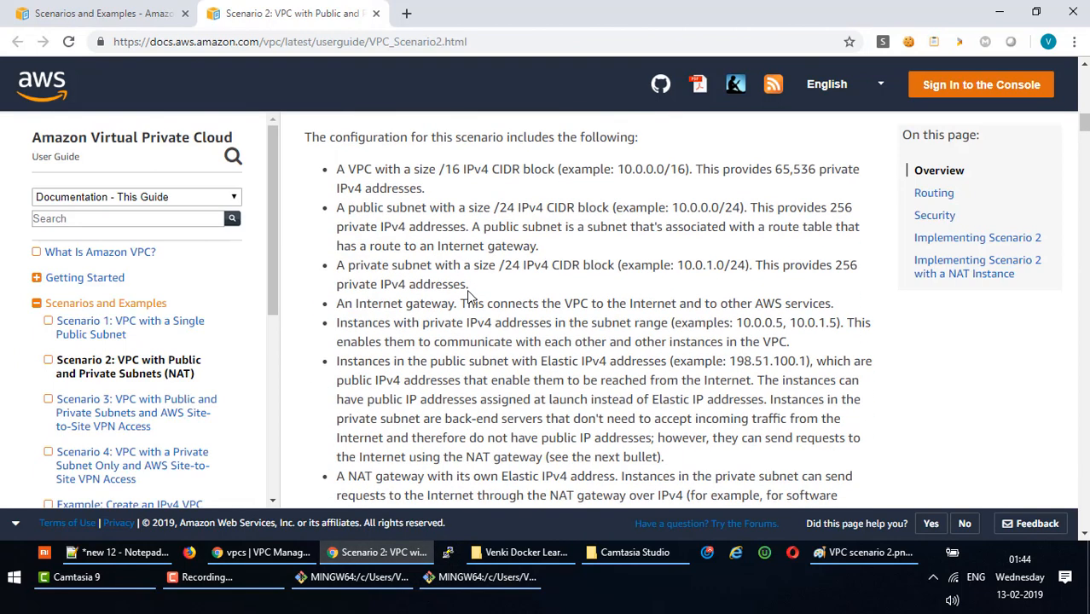
scroll(466, 289, down, 2)
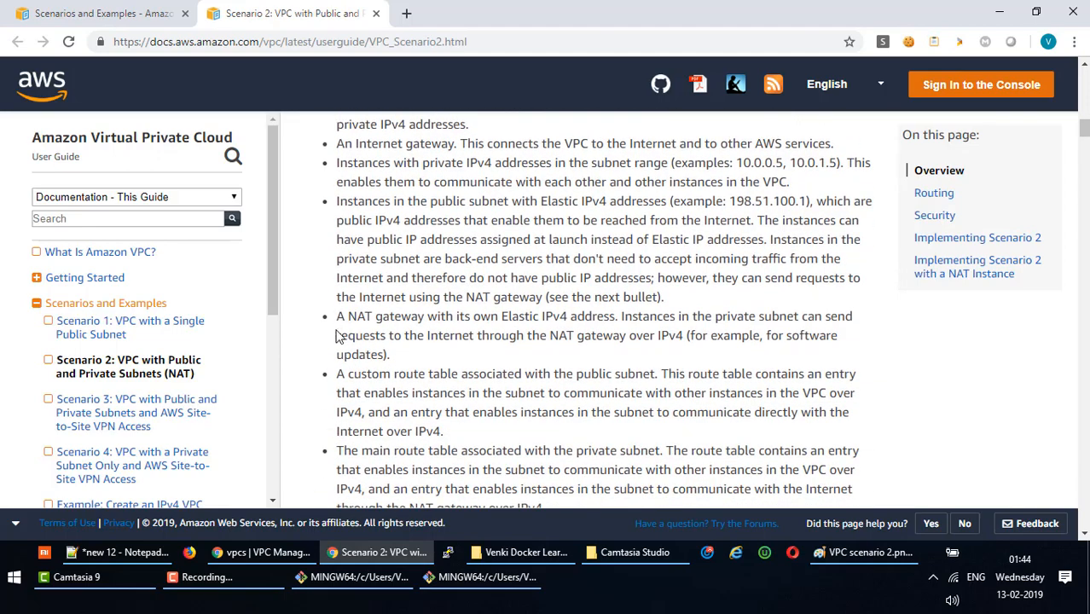
scroll(345, 337, down, 4)
scroll(346, 341, down, 10)
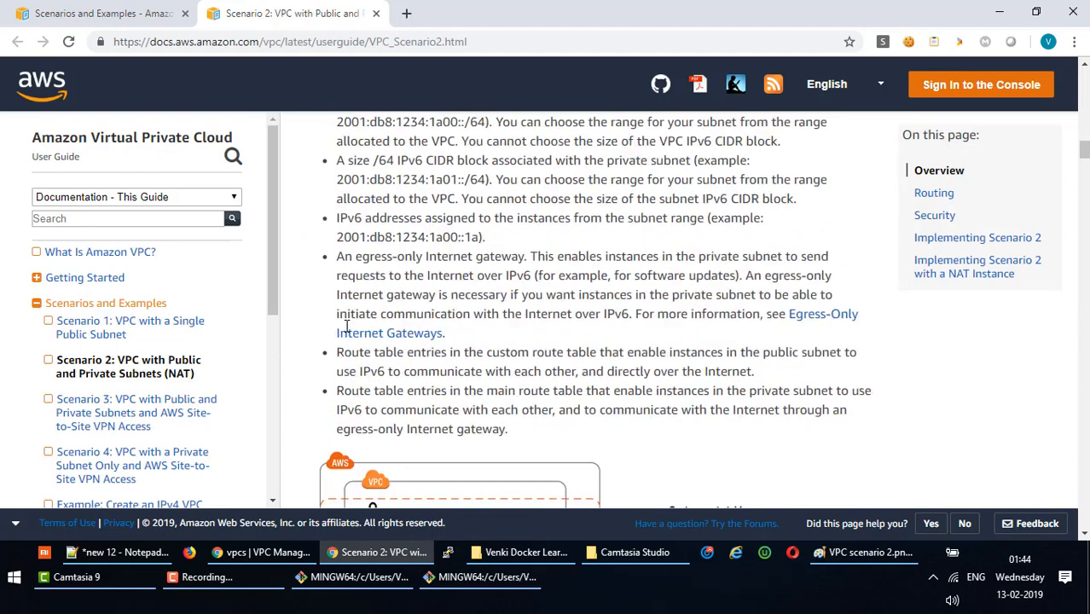
scroll(396, 300, down, 7)
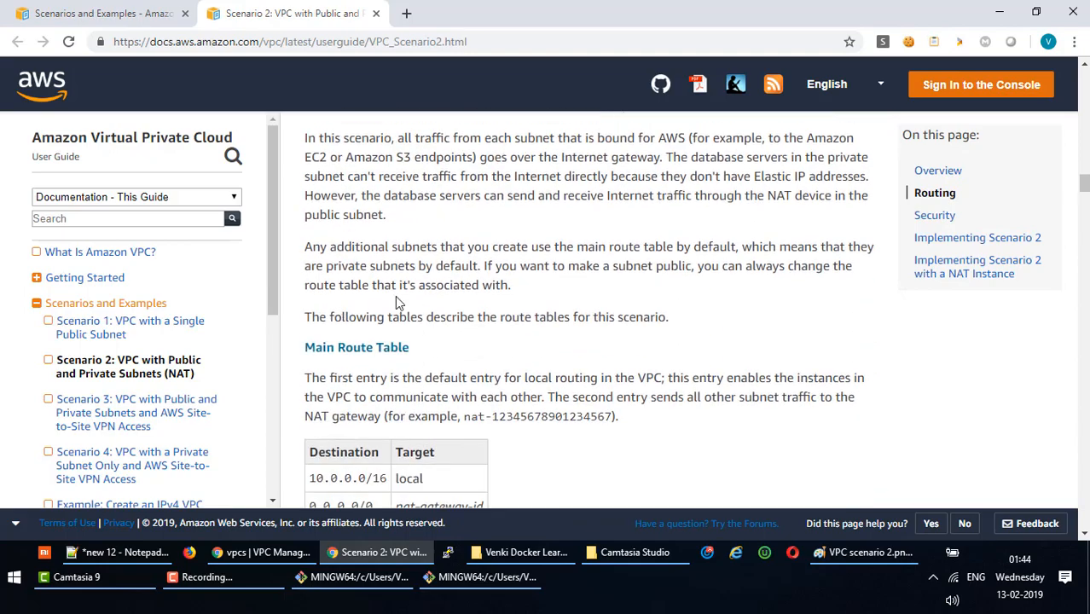
scroll(400, 298, down, 14)
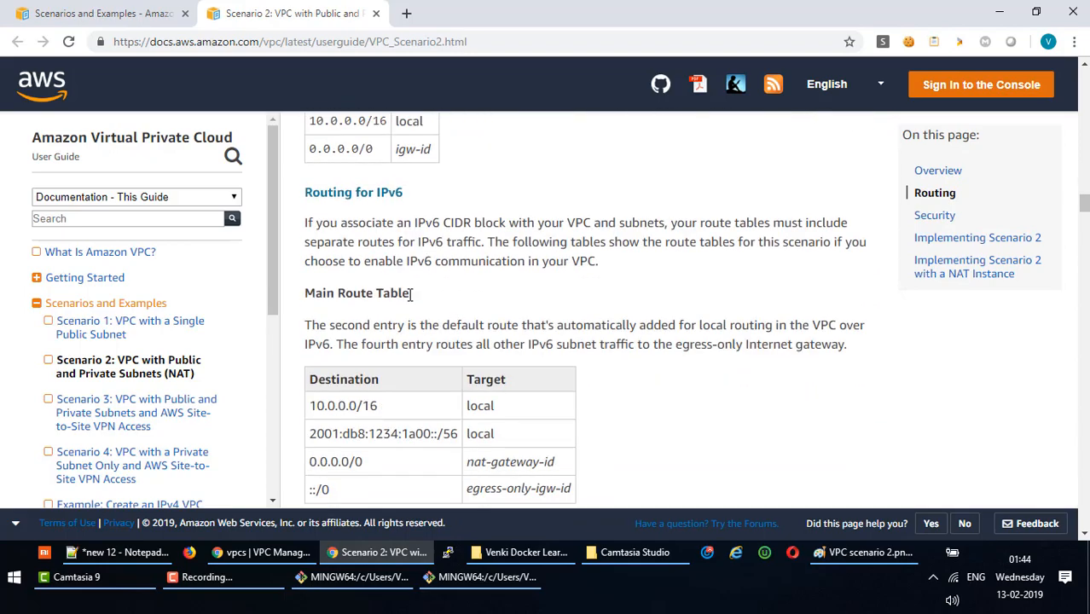
scroll(410, 300, up, 4)
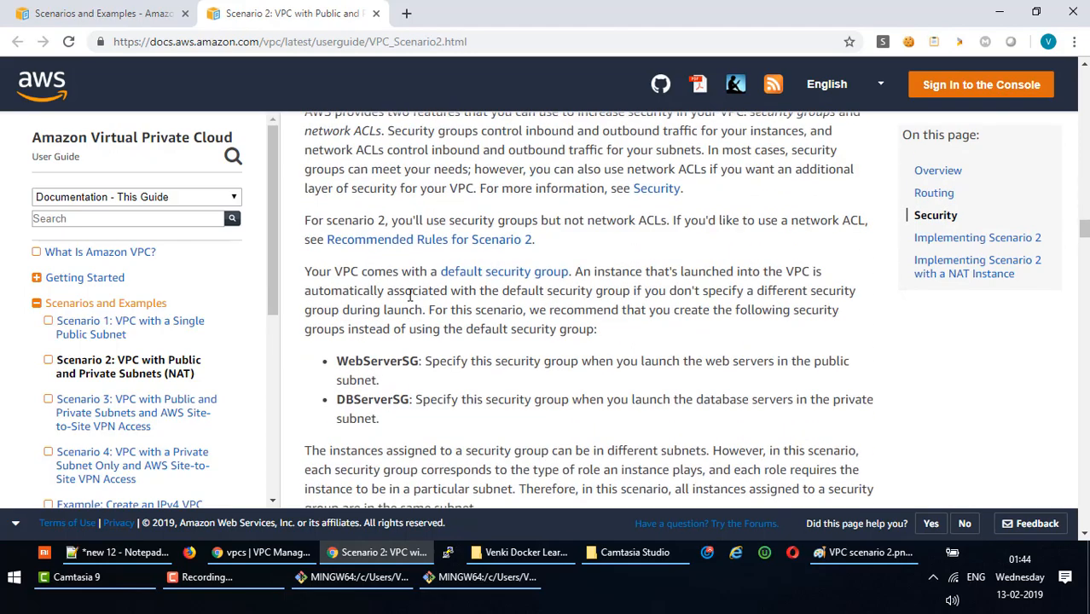
Review the guide's Security section covering the WebServerSG rules.
drag(310, 236, 693, 370)
scroll(496, 355, down, 4)
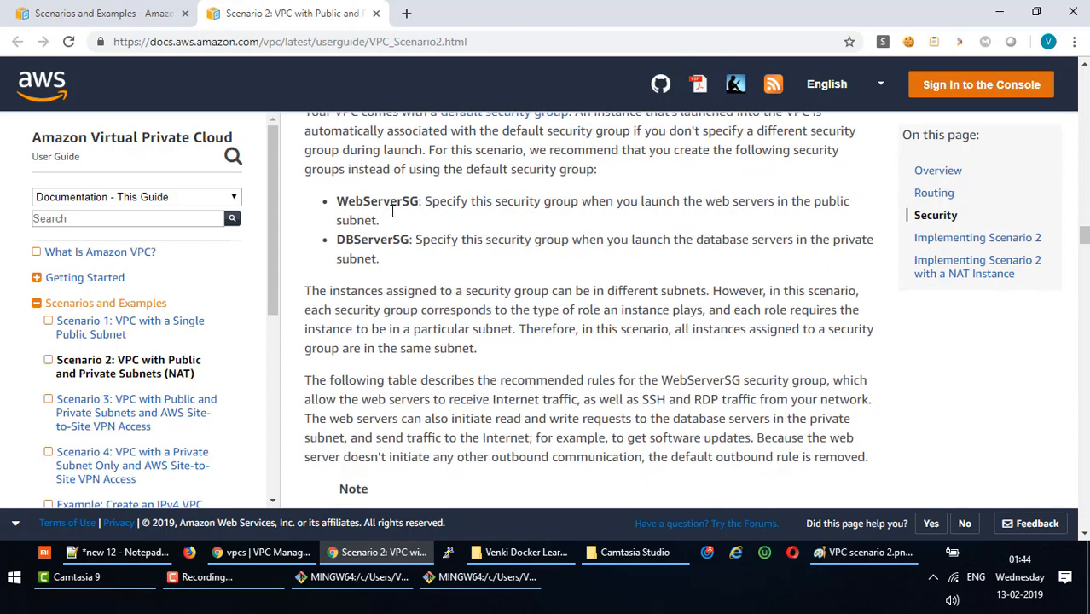
scroll(389, 335, down, 5)
scroll(389, 334, down, 2)
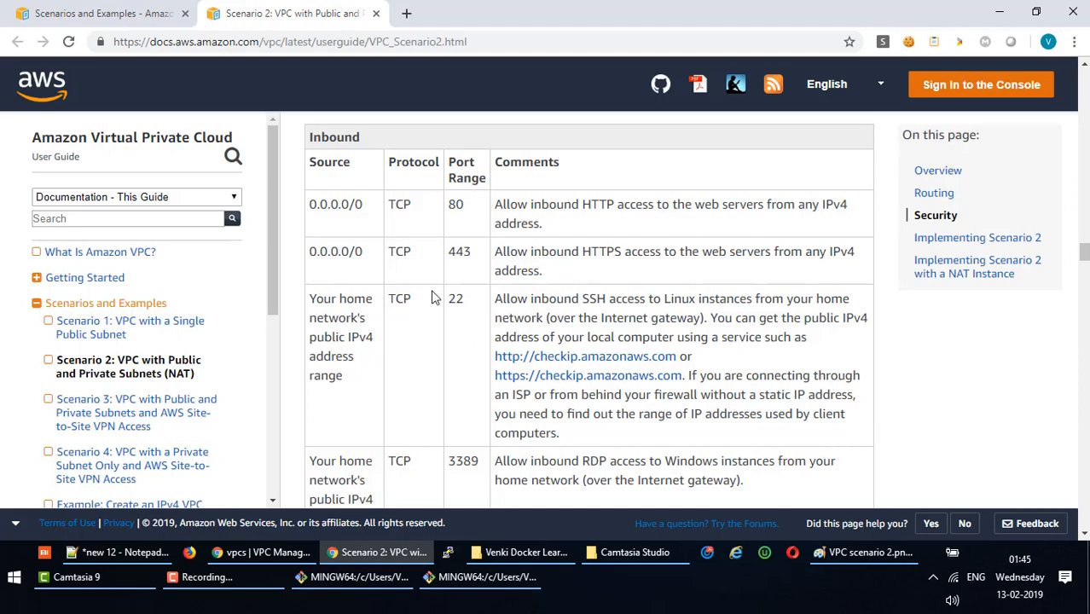
scroll(435, 294, up, 10)
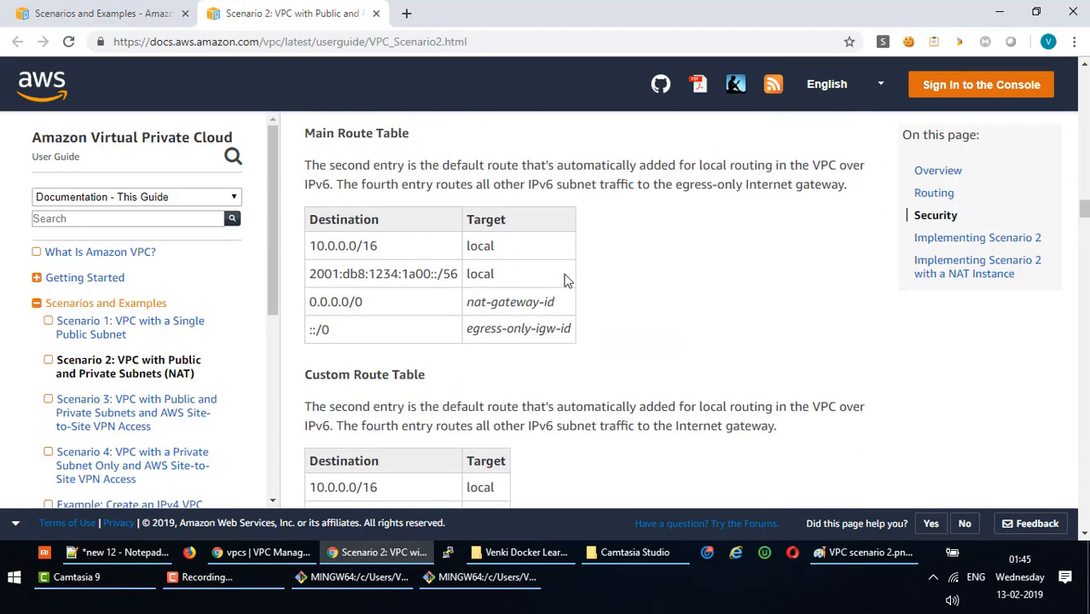
scroll(597, 247, up, 10)
scroll(602, 247, up, 10)
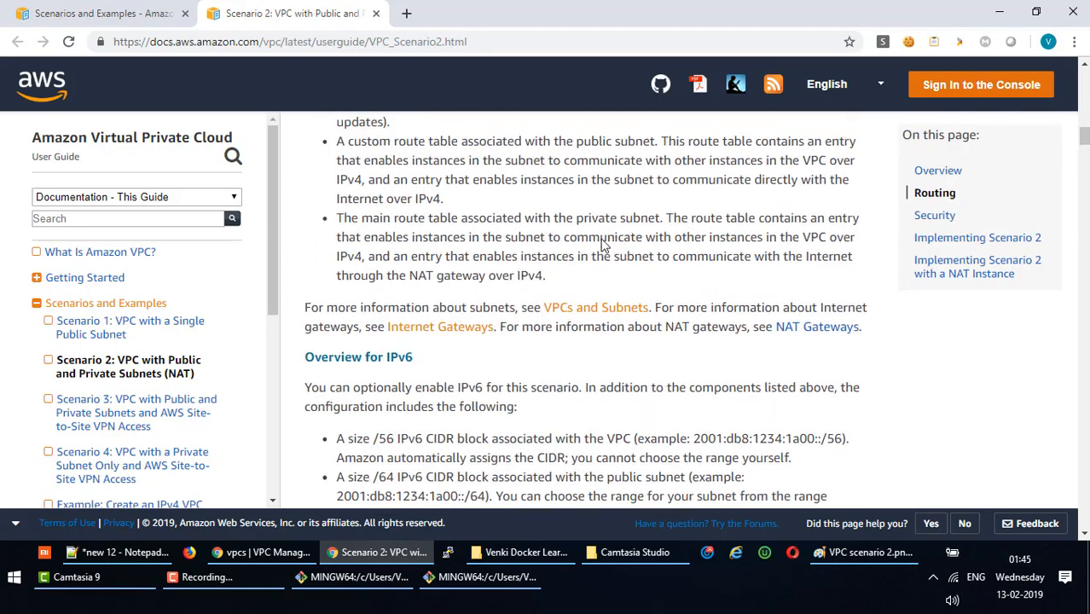